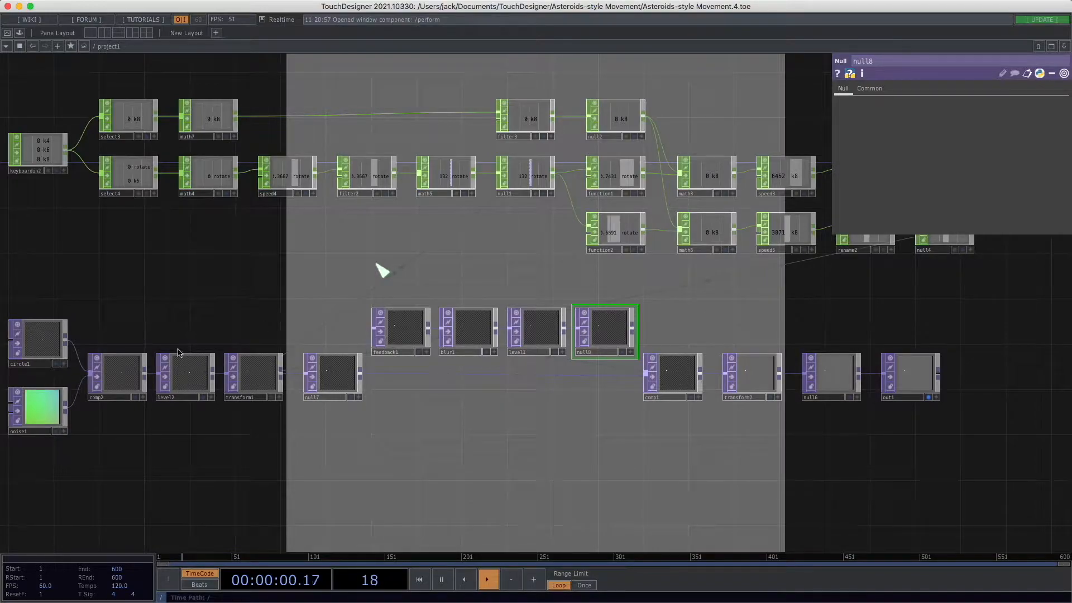
# Step: Select all operators of the existing network and delete them to start from an empty project
pyautogui.hscroll(-3, 530, 435)
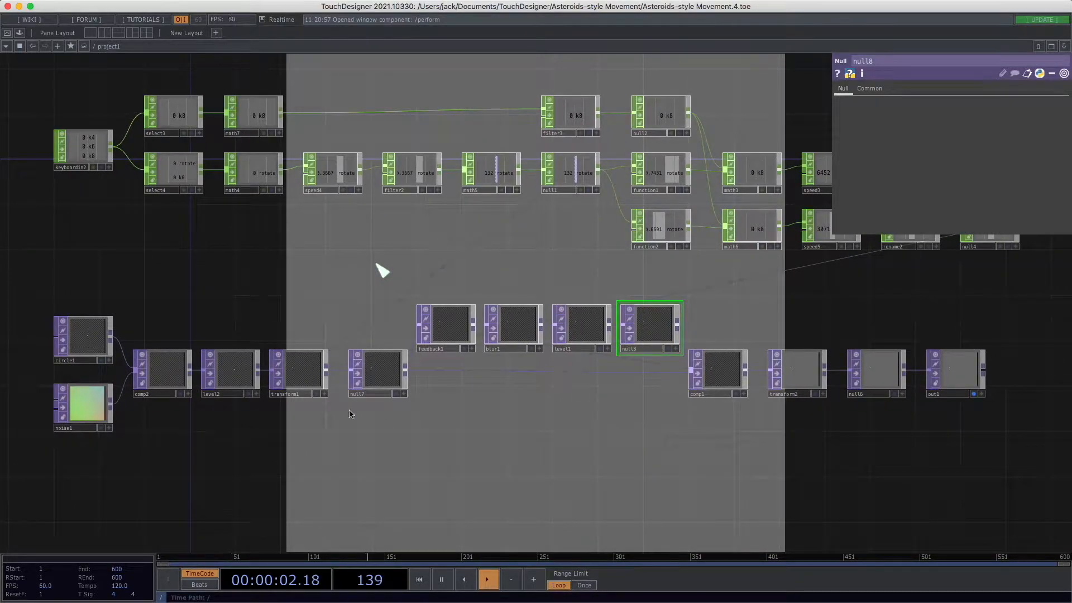
pyautogui.scroll(-4, 686, 510)
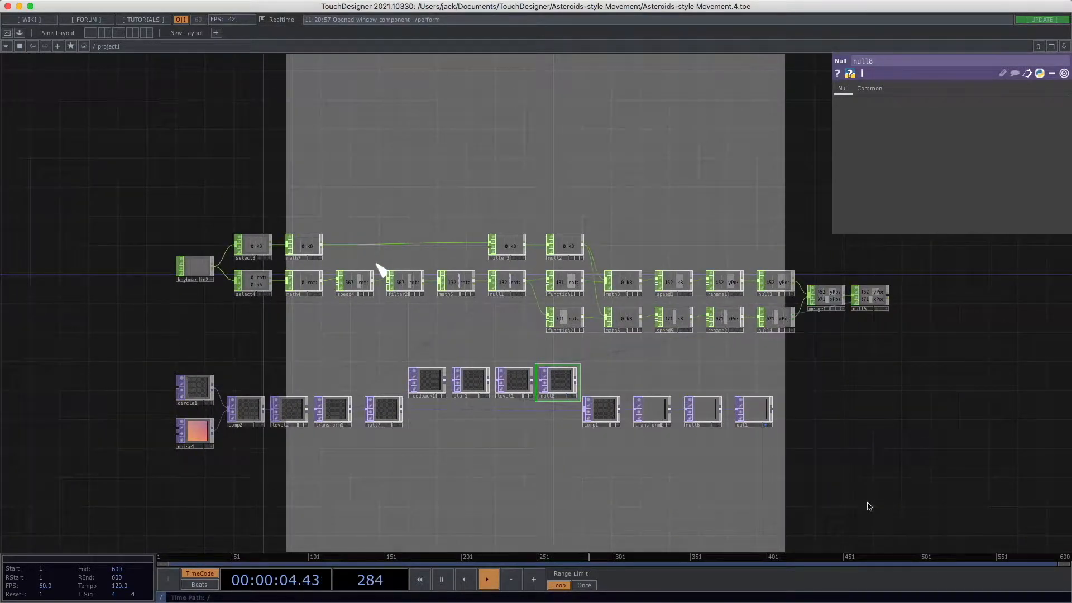
pyautogui.moveTo(988, 509); pyautogui.dragTo(168, 223, button='right')
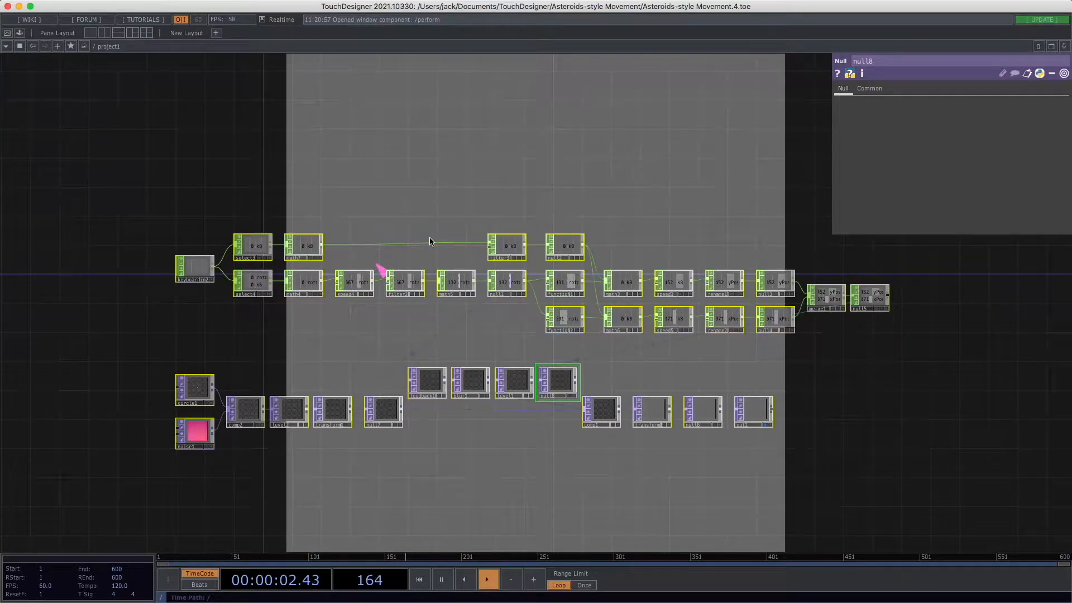
pyautogui.press('Delete')
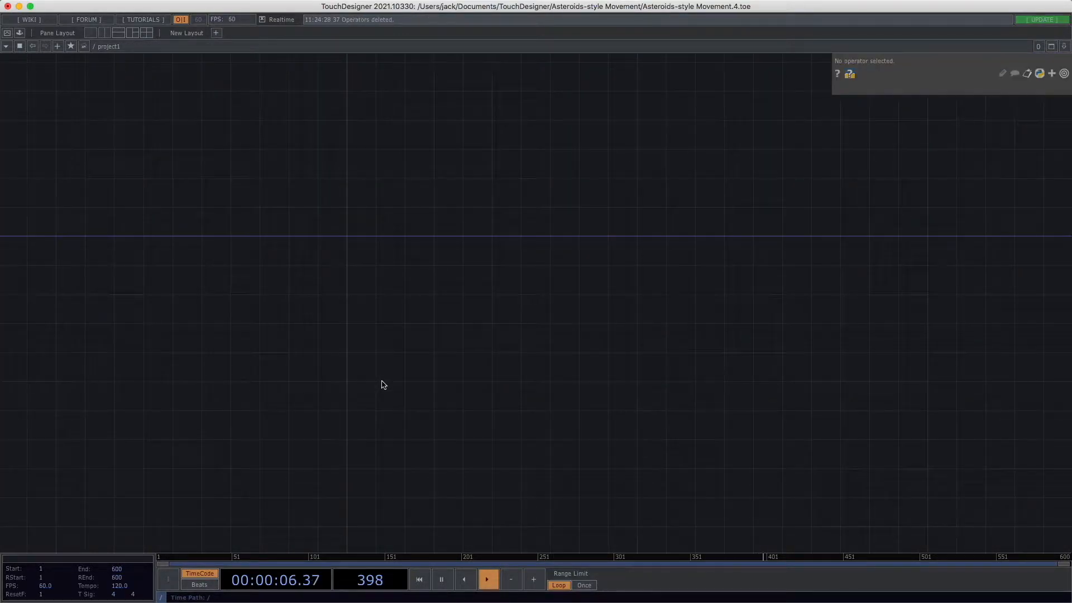
# Step: Add a Circle TOP to the empty network
pyautogui.moveTo(479, 328); pyautogui.dragTo(457, 395)
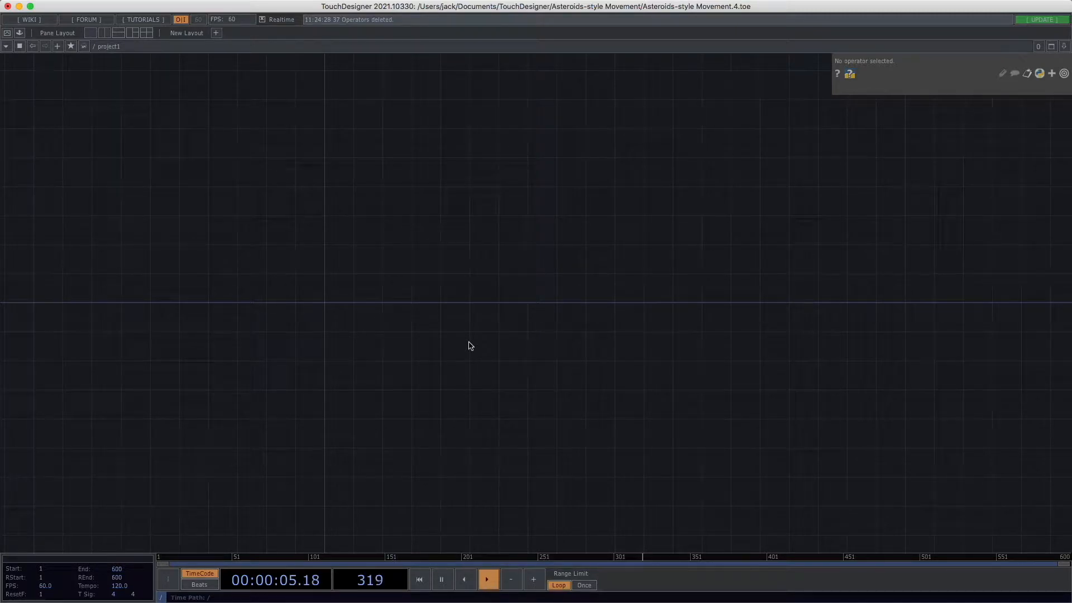
pyautogui.moveTo(487, 233); pyautogui.dragTo(294, 285)
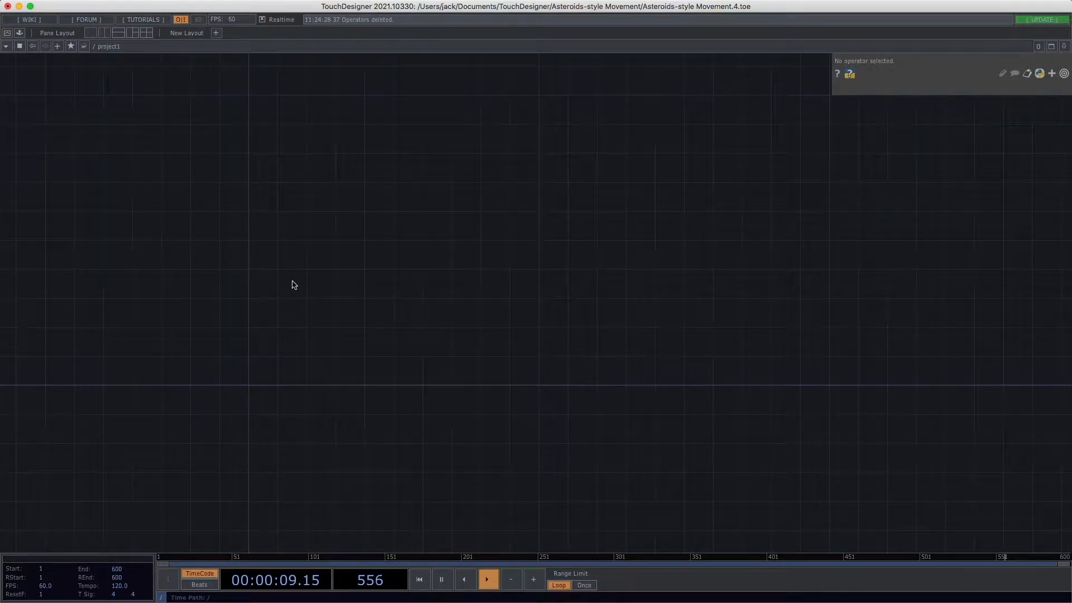
pyautogui.press('Tab')
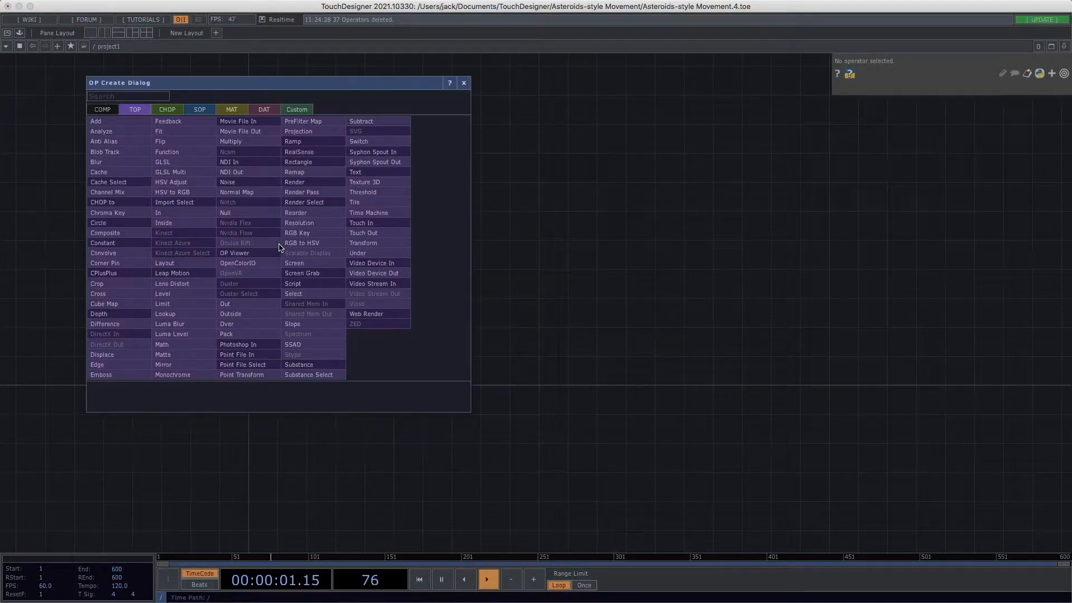
pyautogui.write('circle')
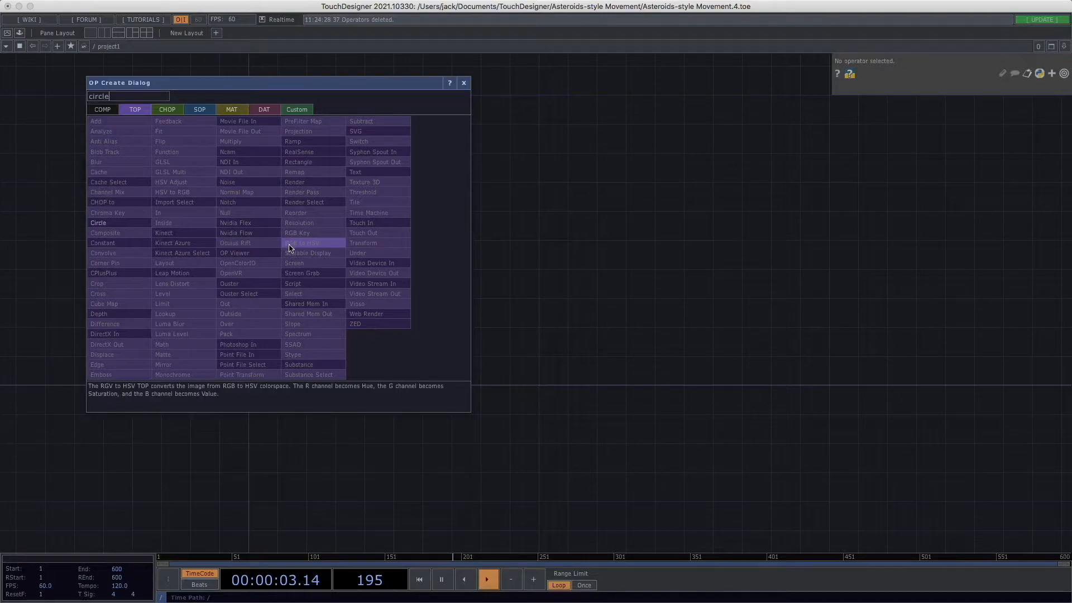
pyautogui.click(103, 223)
pyautogui.click(282, 290)
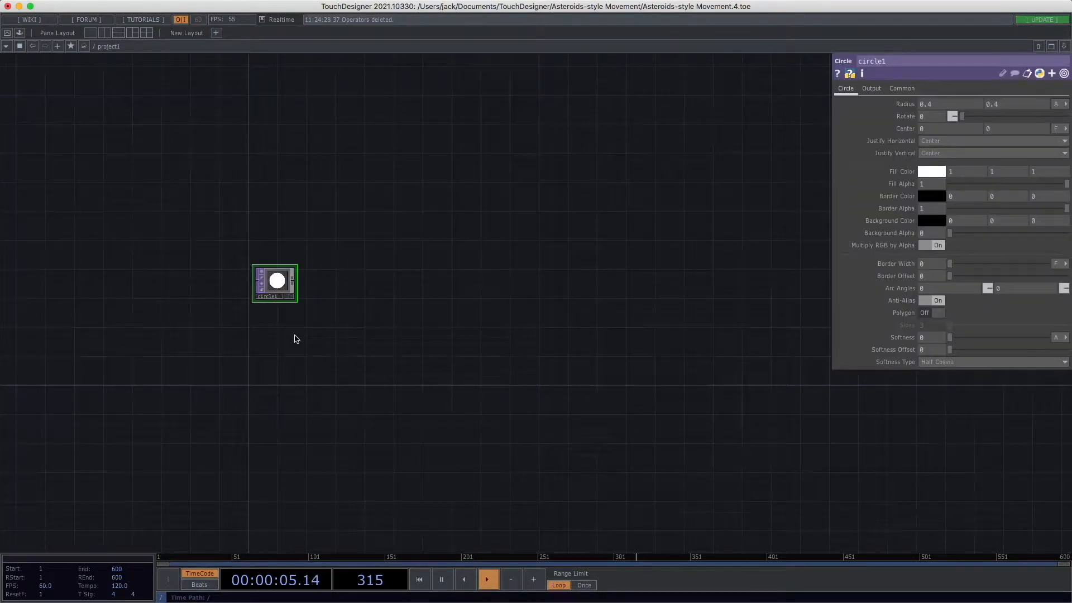
# Step: Set the circle's output resolution to 1280 by 1280
pyautogui.scroll(5, 296, 338)
pyautogui.moveTo(247, 358); pyautogui.dragTo(266, 387)
pyautogui.moveTo(322, 317); pyautogui.dragTo(354, 334)
pyautogui.click(388, 414)
pyautogui.moveTo(415, 361); pyautogui.dragTo(416, 380)
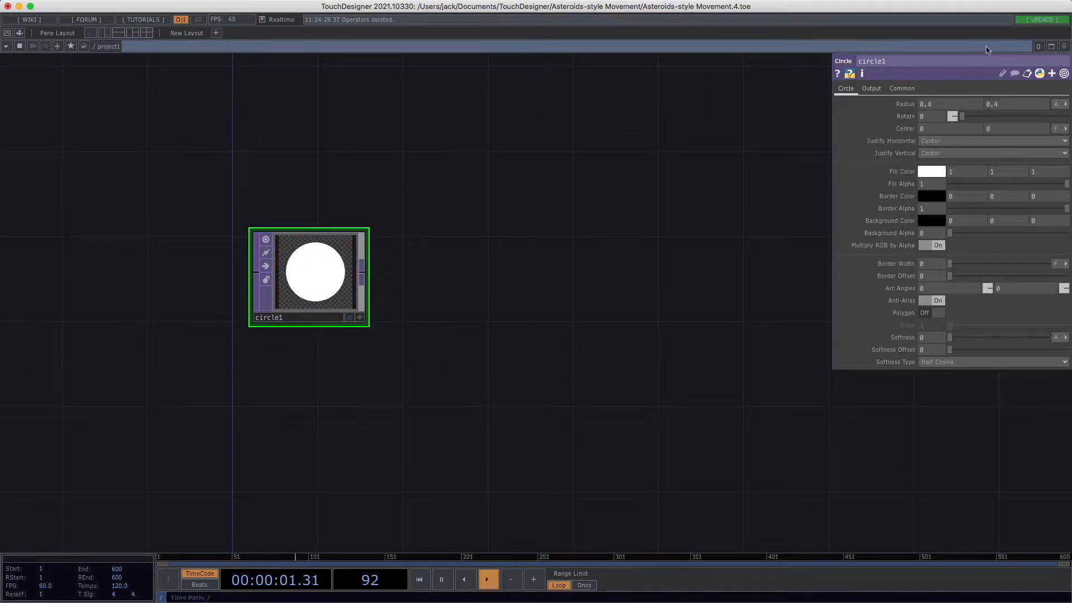
pyautogui.click(902, 88)
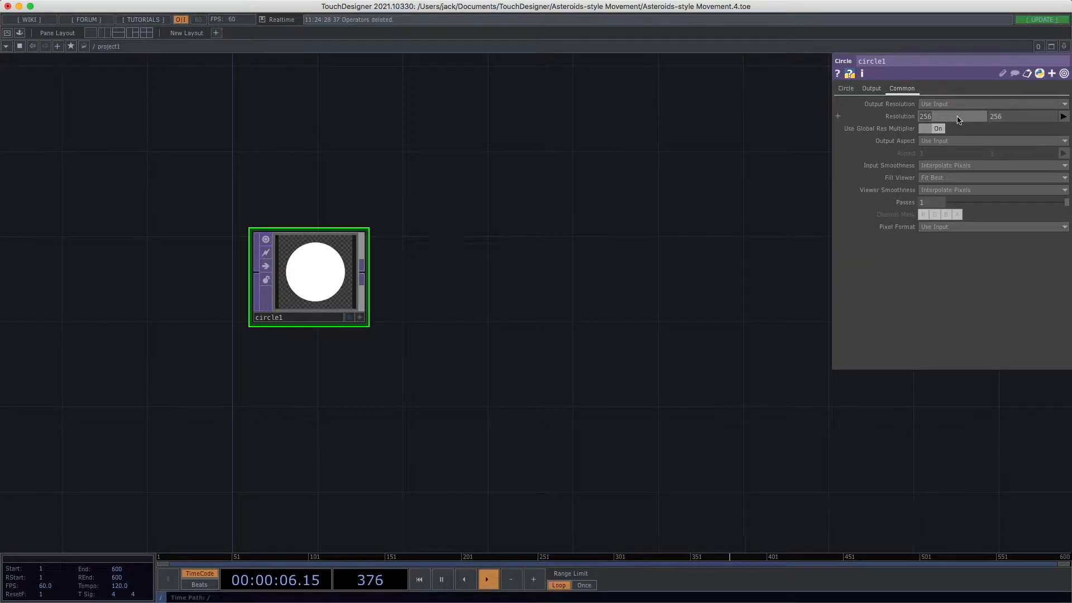
pyautogui.write('0')
pyautogui.press('Tab')
pyautogui.write('1280')
pyautogui.press('Return')
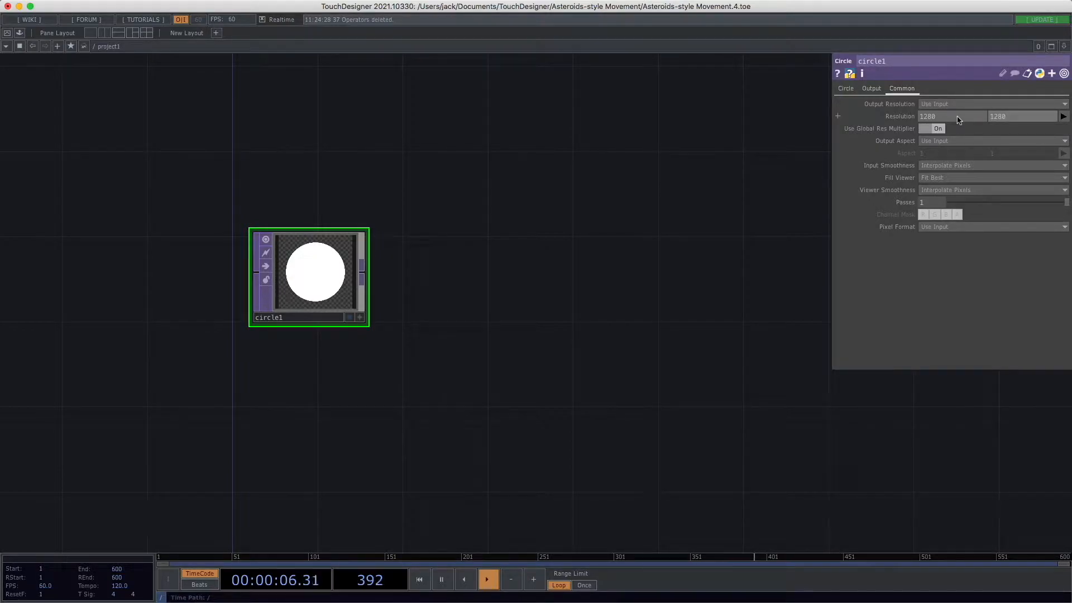
# Step: Enable the circle's Polygon option so that it draws a three-sided shape
pyautogui.click(870, 90)
pyautogui.click(849, 89)
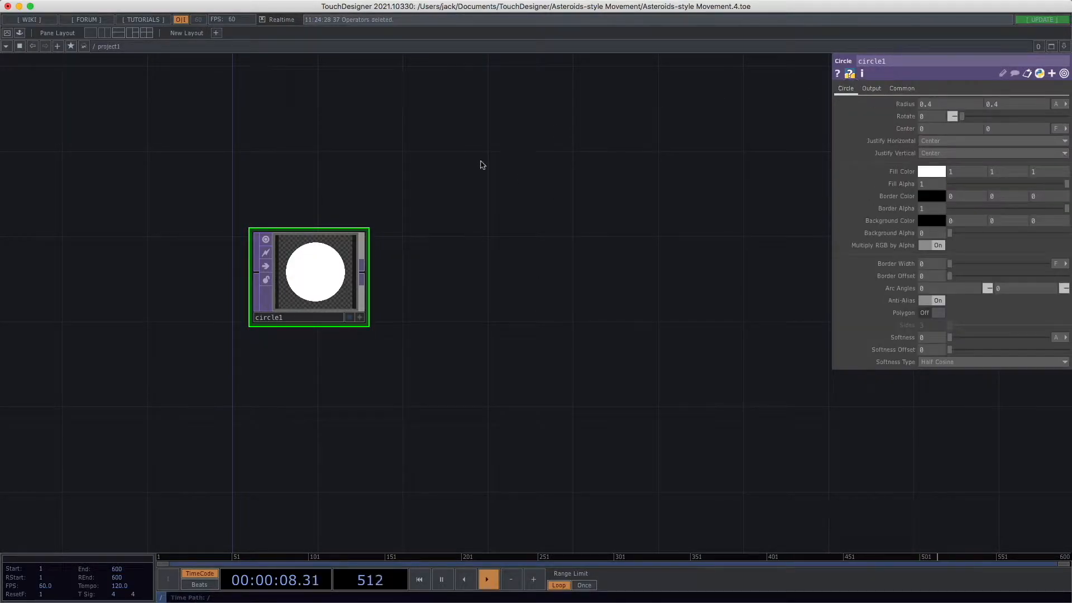
pyautogui.scroll(2, 469, 350)
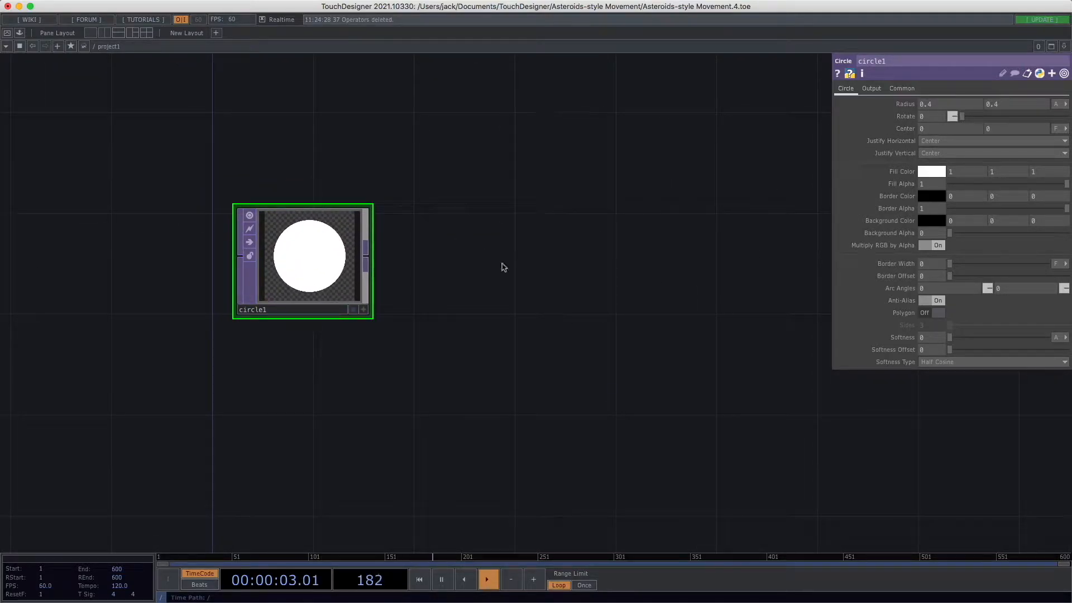
pyautogui.moveTo(572, 392); pyautogui.dragTo(551, 401)
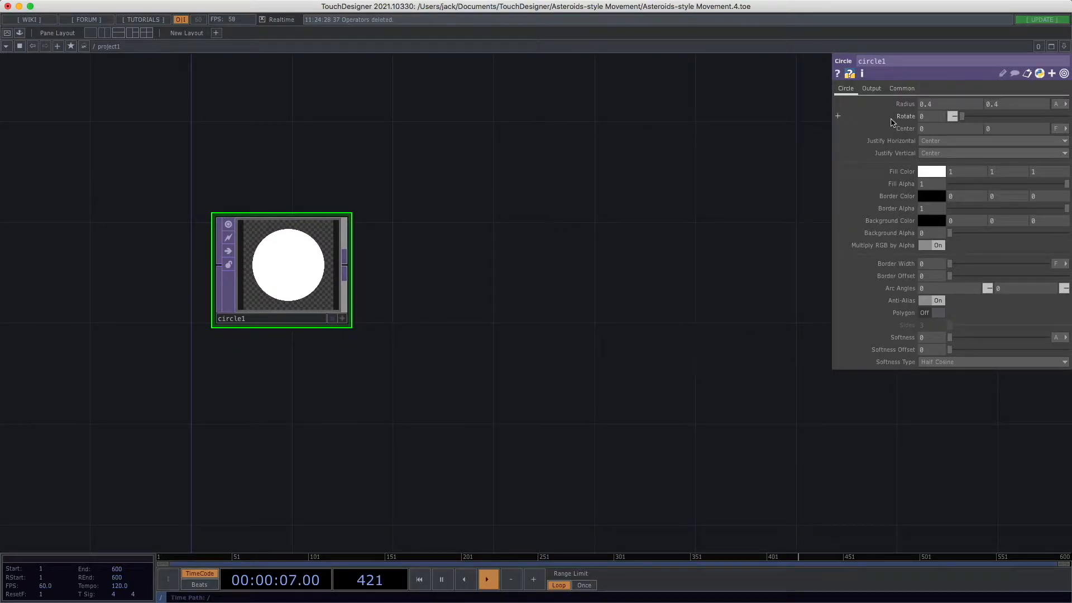
pyautogui.moveTo(295, 394); pyautogui.dragTo(349, 403)
pyautogui.moveTo(280, 398); pyautogui.dragTo(310, 405)
pyautogui.moveTo(421, 427); pyautogui.dragTo(399, 384)
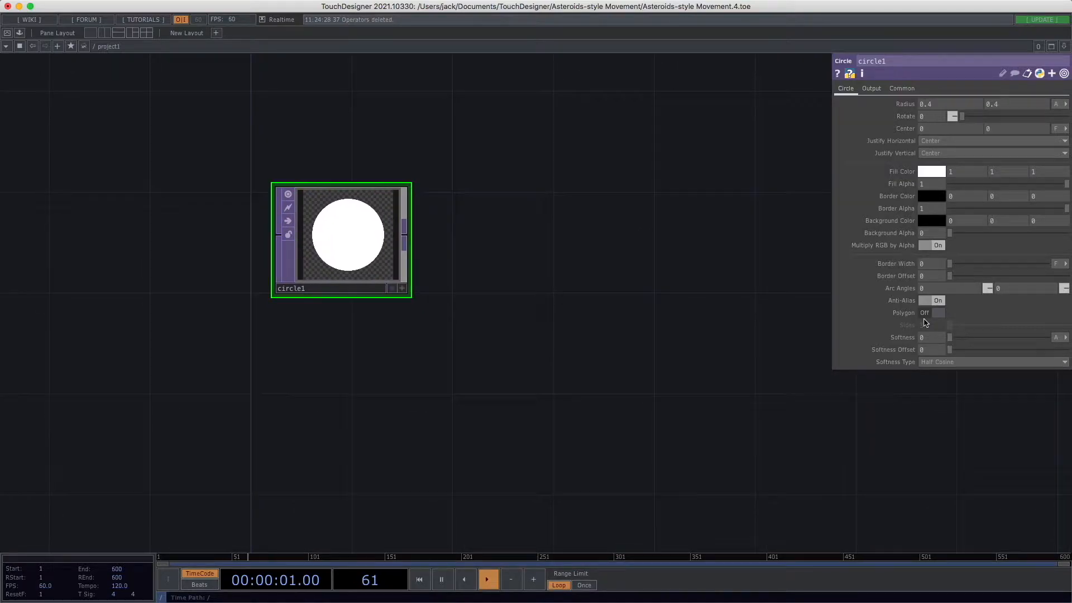
pyautogui.click(939, 313)
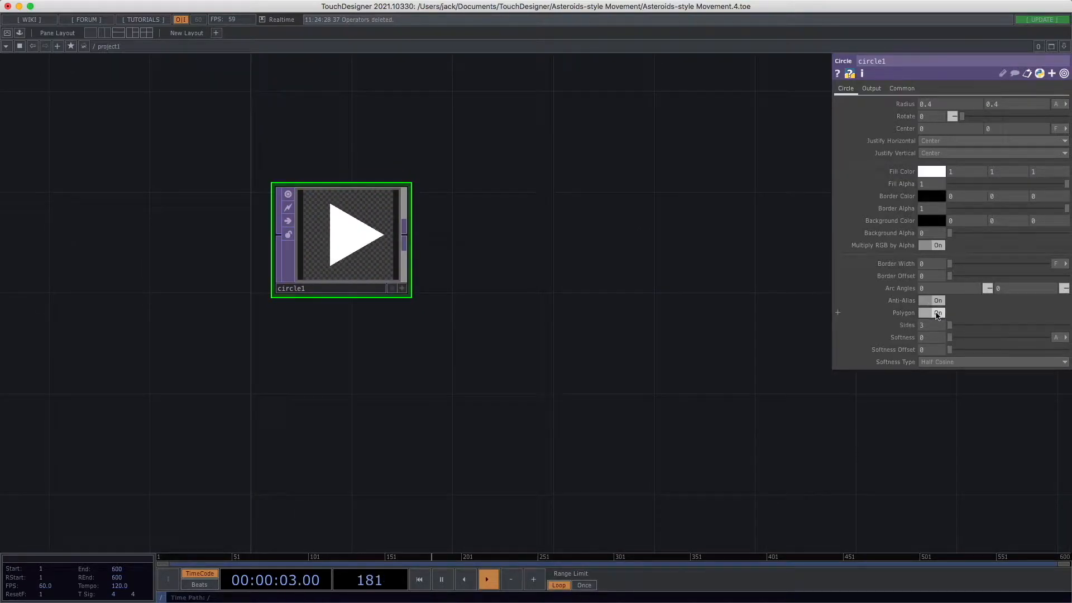
pyautogui.moveTo(426, 363); pyautogui.dragTo(404, 379)
pyautogui.moveTo(963, 328); pyautogui.dragTo(838, 339)
pyautogui.moveTo(531, 366); pyautogui.dragTo(577, 377)
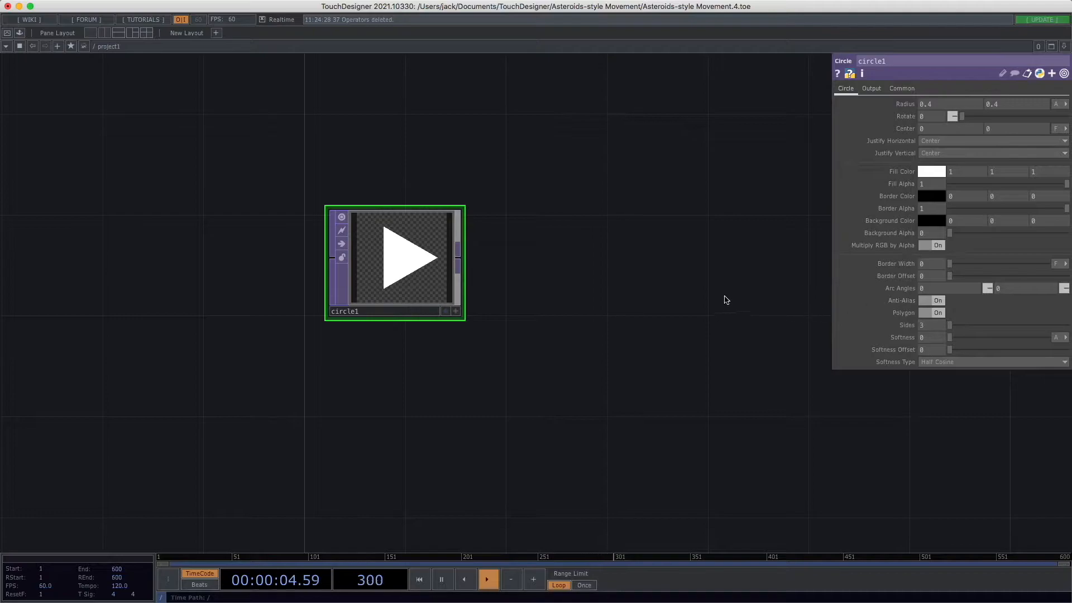
# Step: Set both radius values of the triangle to 0.01
pyautogui.scroll(5, 395, 371)
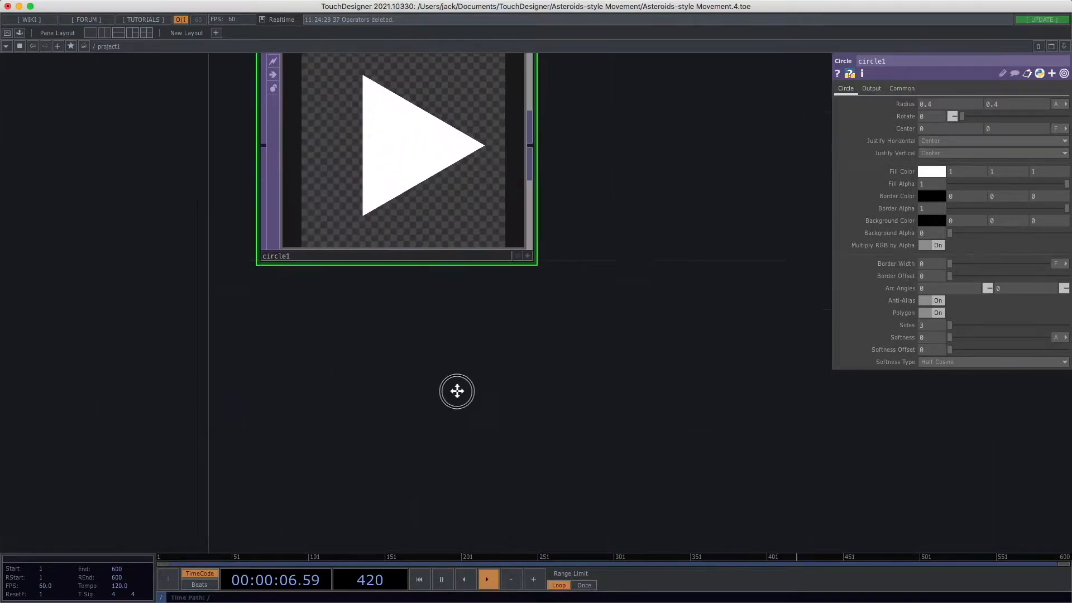
pyautogui.moveTo(384, 390); pyautogui.dragTo(376, 393)
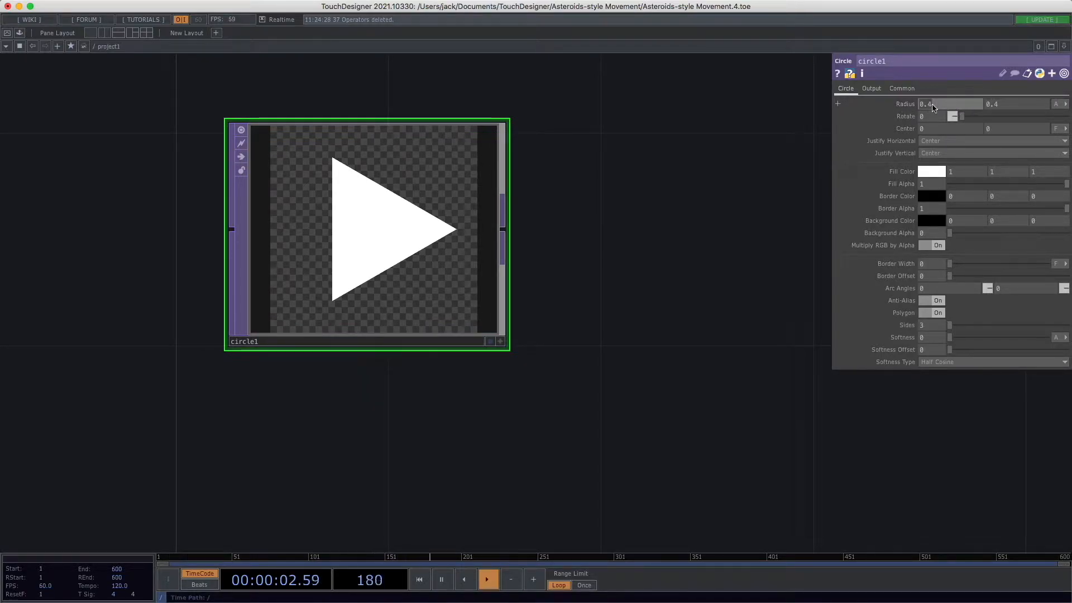
pyautogui.press('Tab')
pyautogui.write('0.01')
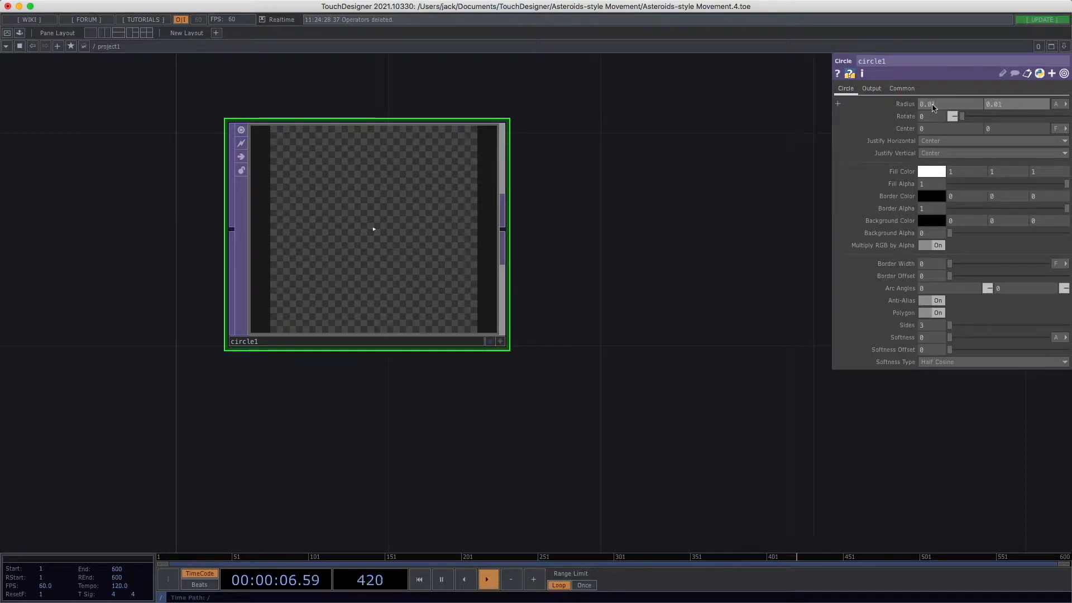
pyautogui.click(482, 408)
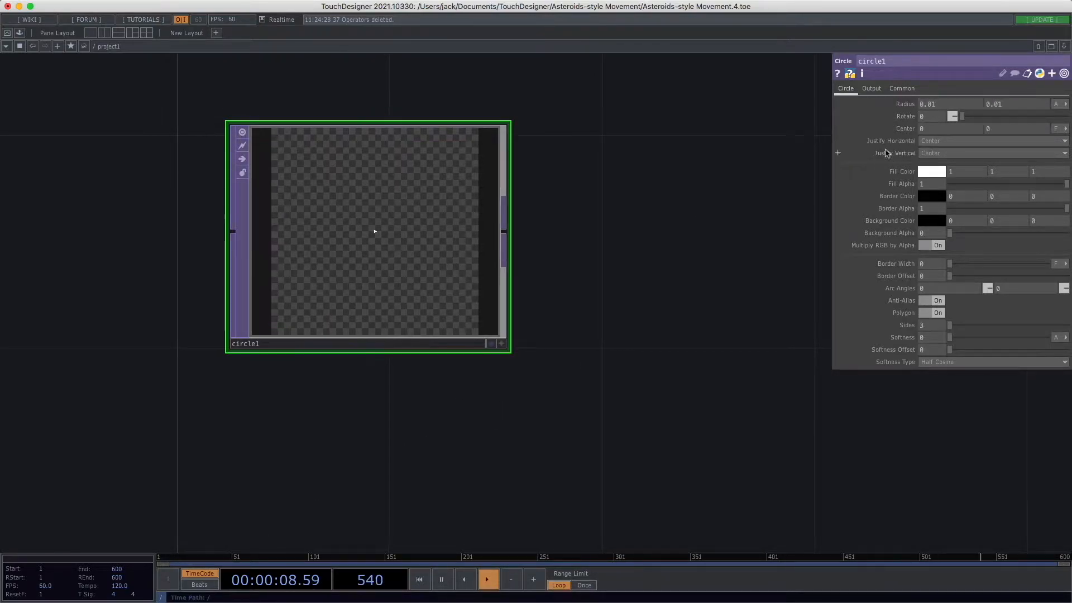
# Step: Preview the small triangle as the network background, and switch the background display off again
pyautogui.scroll(1, 531, 395)
pyautogui.scroll(3, 528, 400)
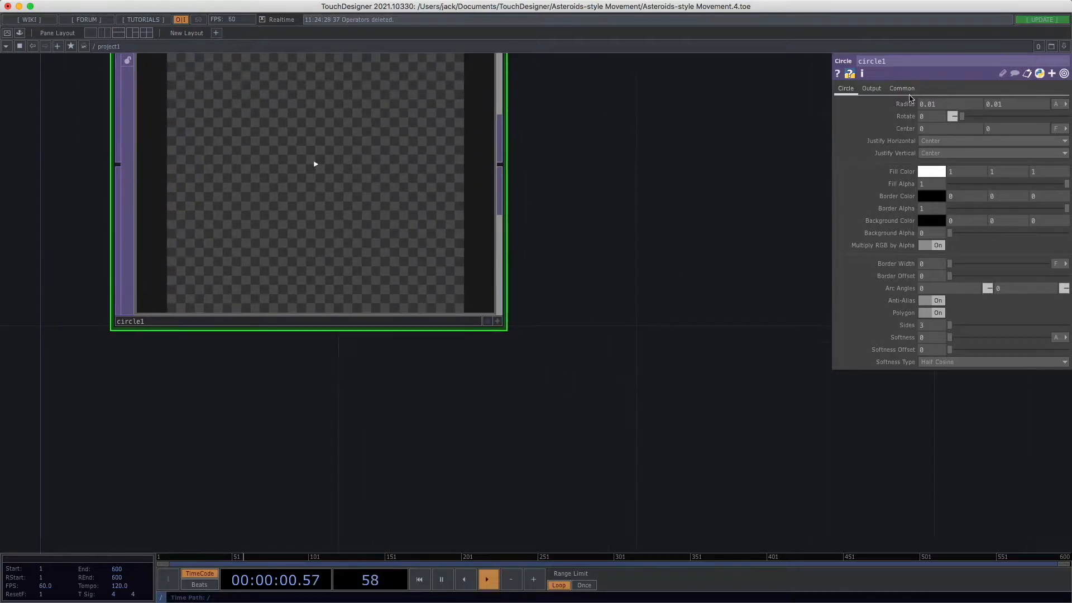
pyautogui.moveTo(626, 278); pyautogui.dragTo(517, 280)
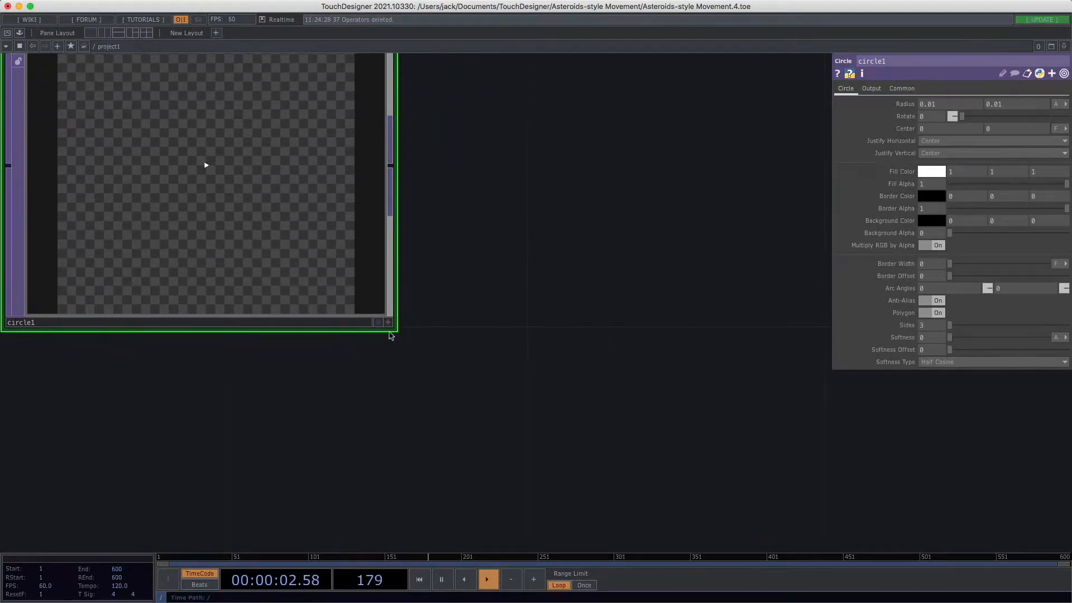
pyautogui.click(379, 324)
pyautogui.click(618, 407)
pyautogui.scroll(-3, 603, 406)
pyautogui.moveTo(599, 409); pyautogui.dragTo(544, 439)
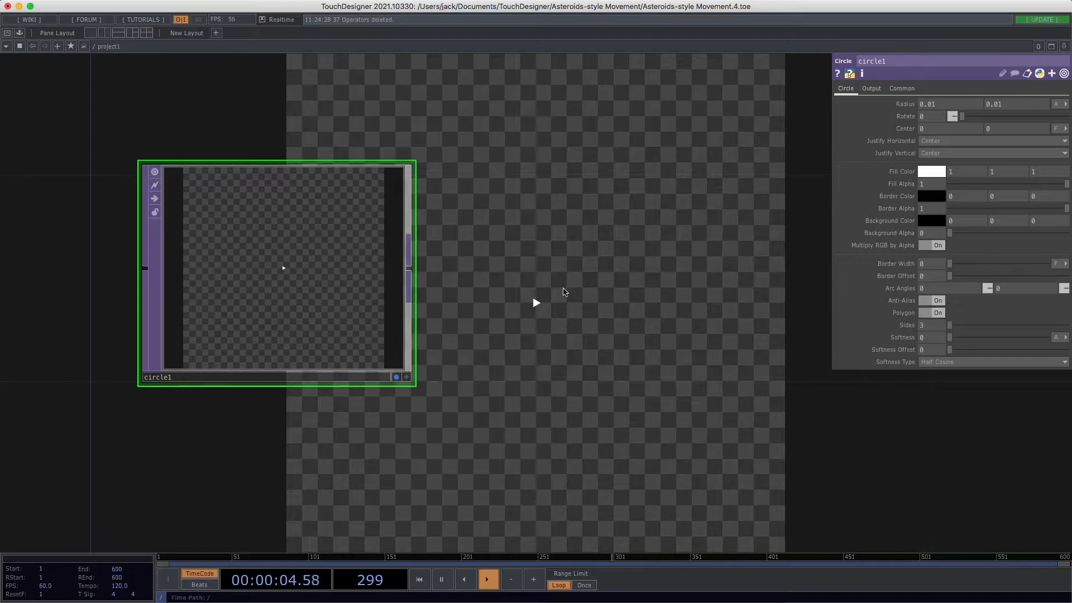
pyautogui.click(396, 378)
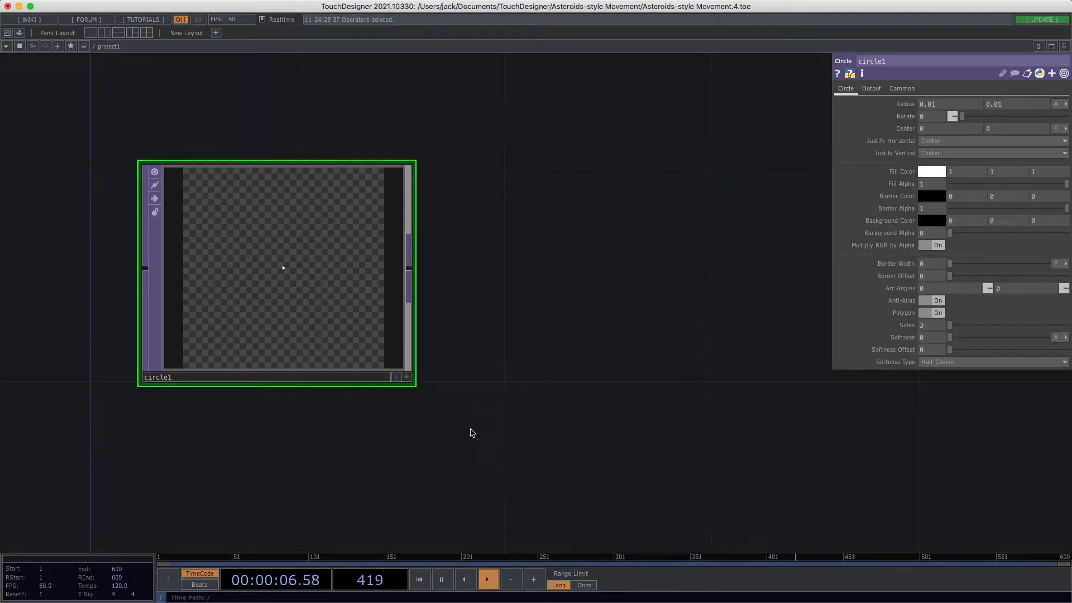
# Step: Add a Noise TOP and place it directly below the circle operator
pyautogui.scroll(-2, 469, 430)
pyautogui.moveTo(467, 426); pyautogui.dragTo(445, 374)
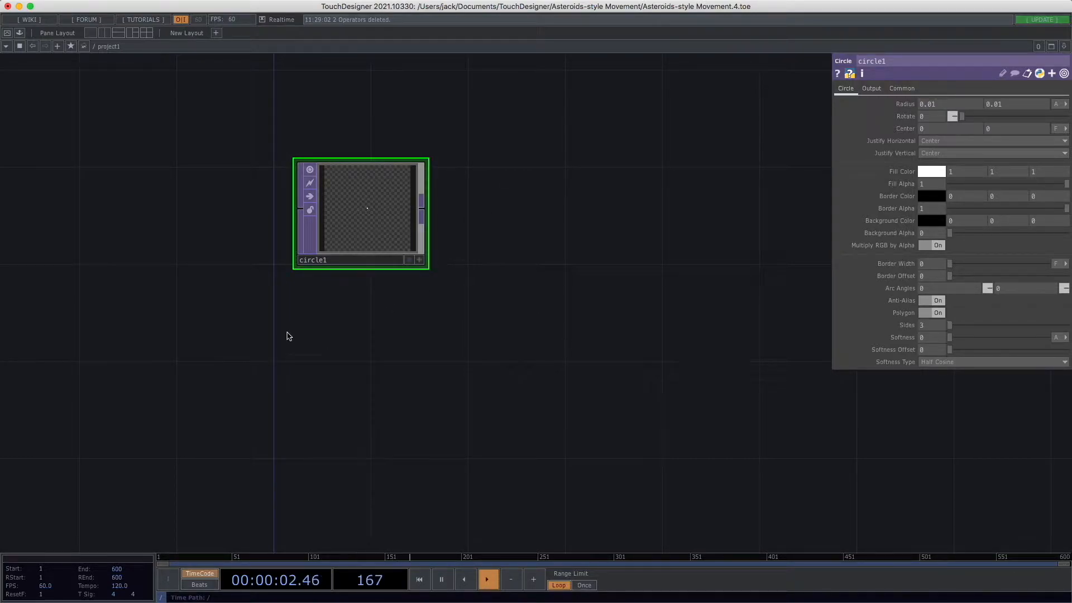
pyautogui.press('Tab')
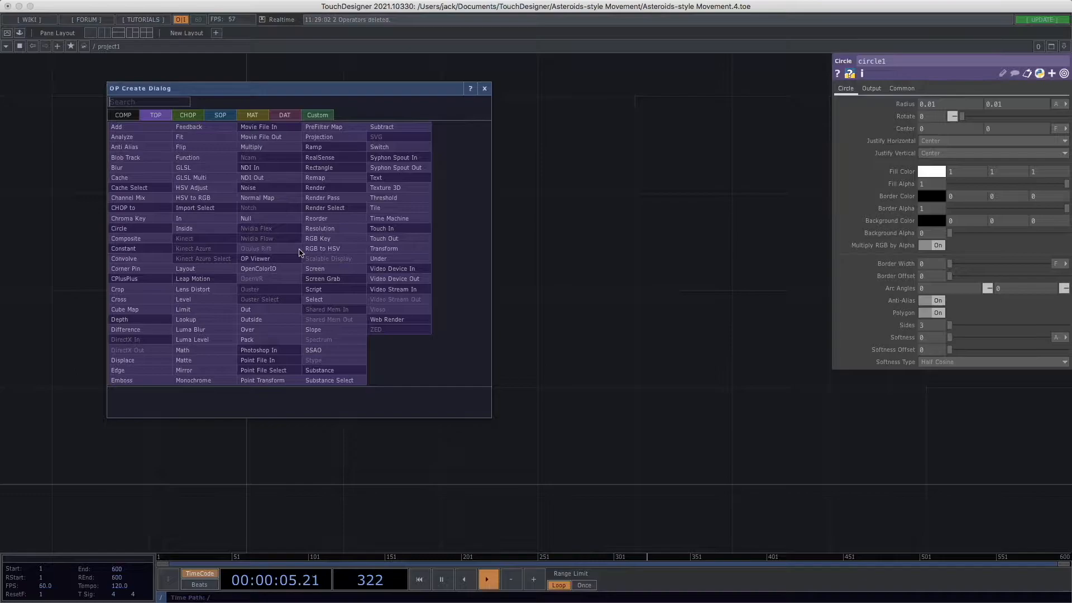
pyautogui.write('noise')
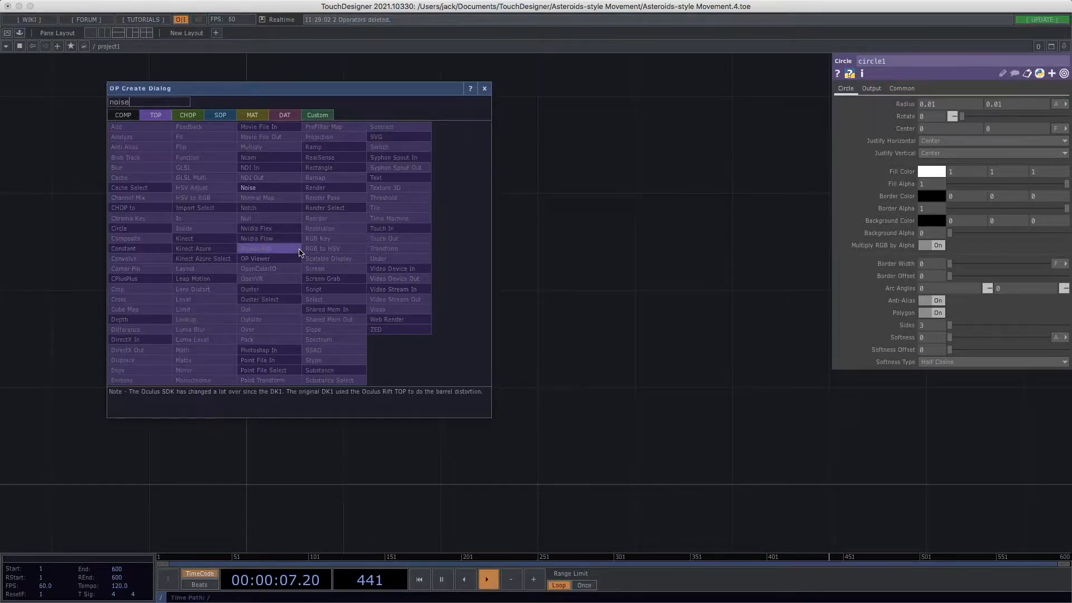
pyautogui.click(262, 187)
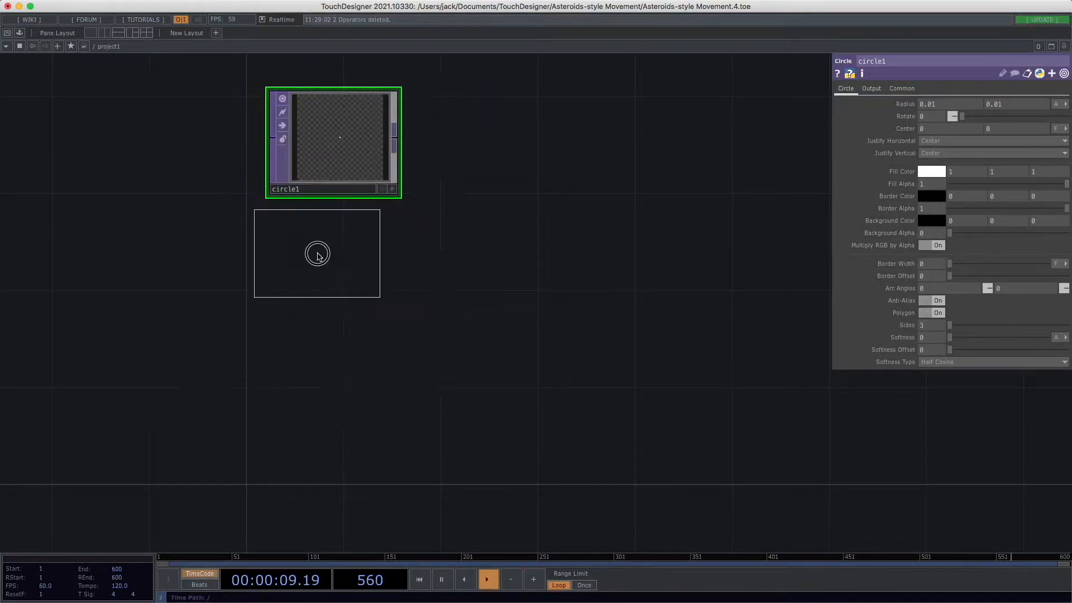
pyautogui.click(312, 249)
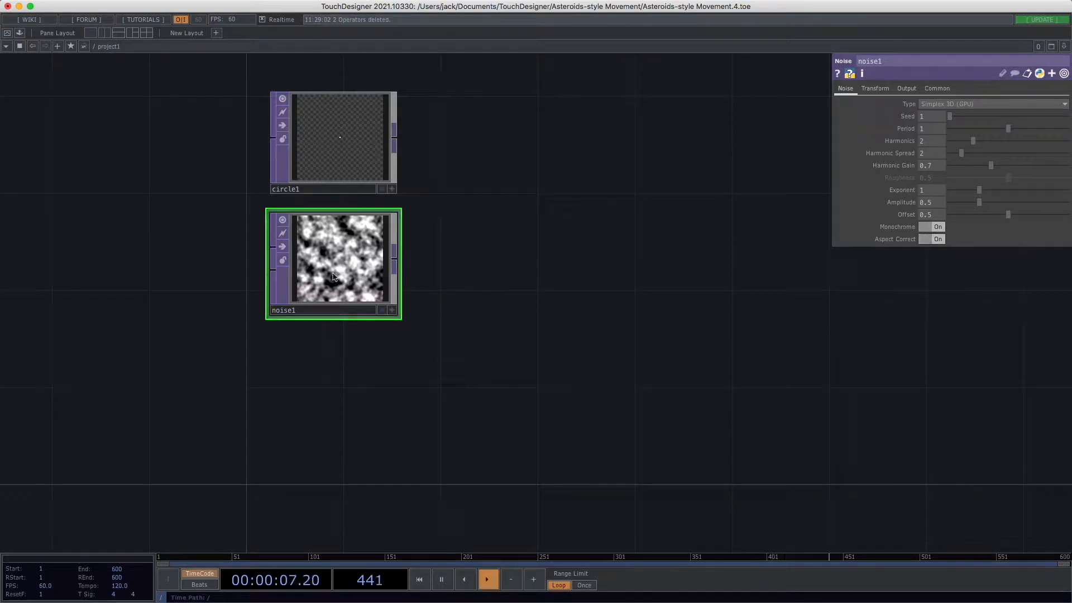
pyautogui.moveTo(490, 285); pyautogui.dragTo(504, 306)
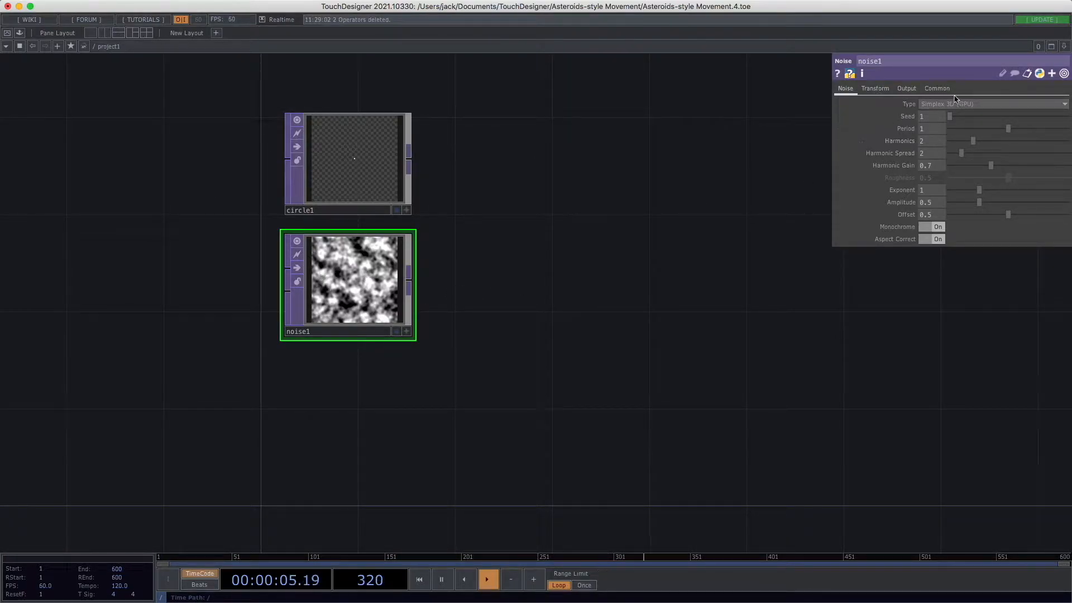
pyautogui.click(938, 88)
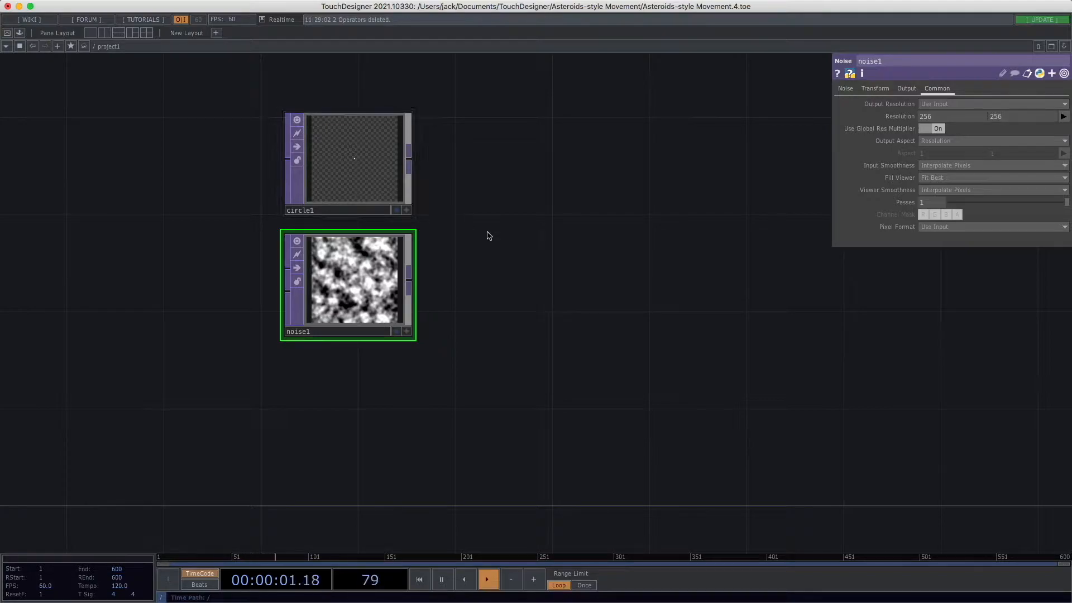
pyautogui.scroll(-2, 491, 239)
pyautogui.scroll(5, 493, 263)
pyautogui.moveTo(484, 266)
pyautogui.mouseDown()
pyautogui.moveTo(478, 282)
pyautogui.moveTo(488, 278)
pyautogui.mouseUp()
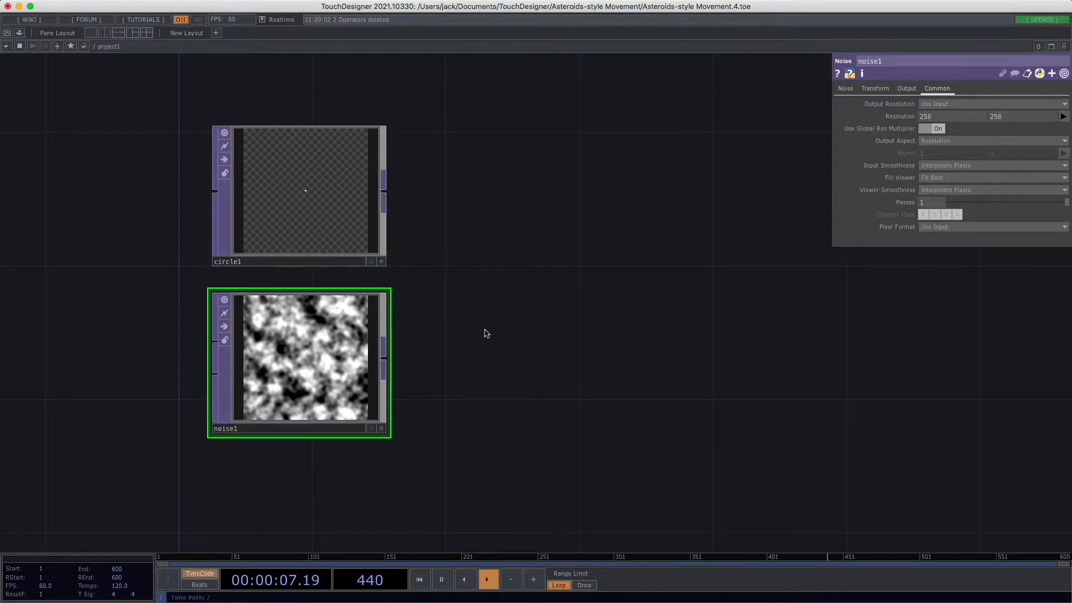
pyautogui.click(875, 88)
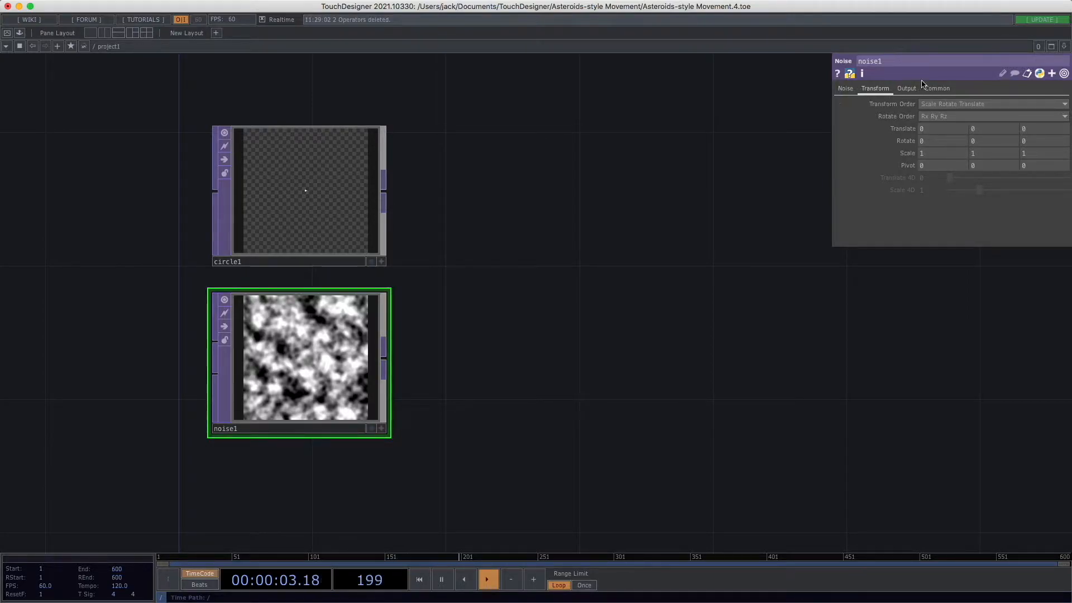
# Step: Set the noise's Period to 50 and turn off Monochrome so that it generates colour
pyautogui.click(846, 89)
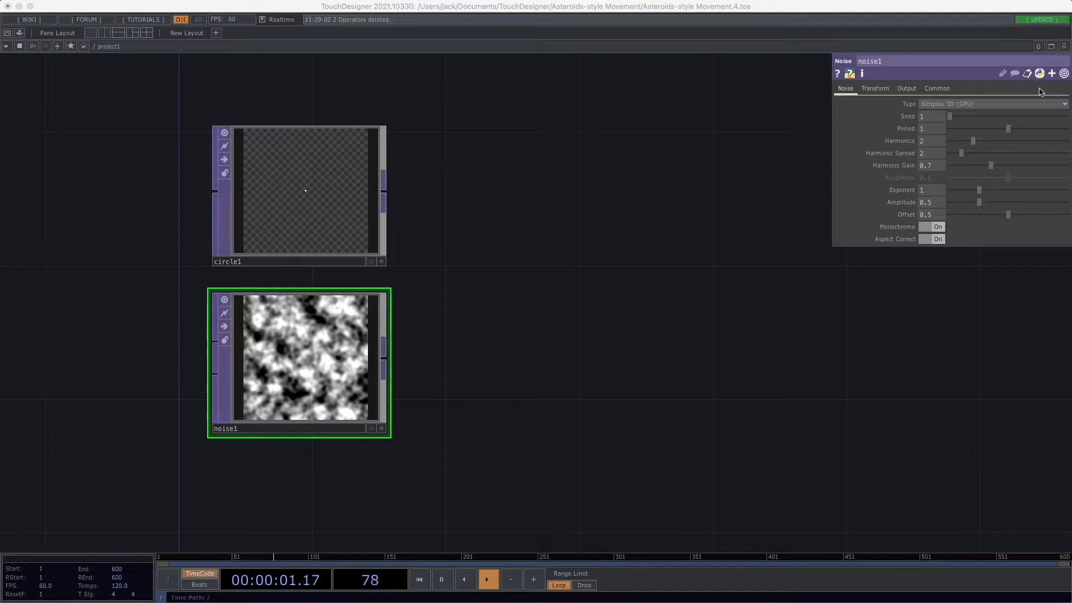
pyautogui.click(929, 132)
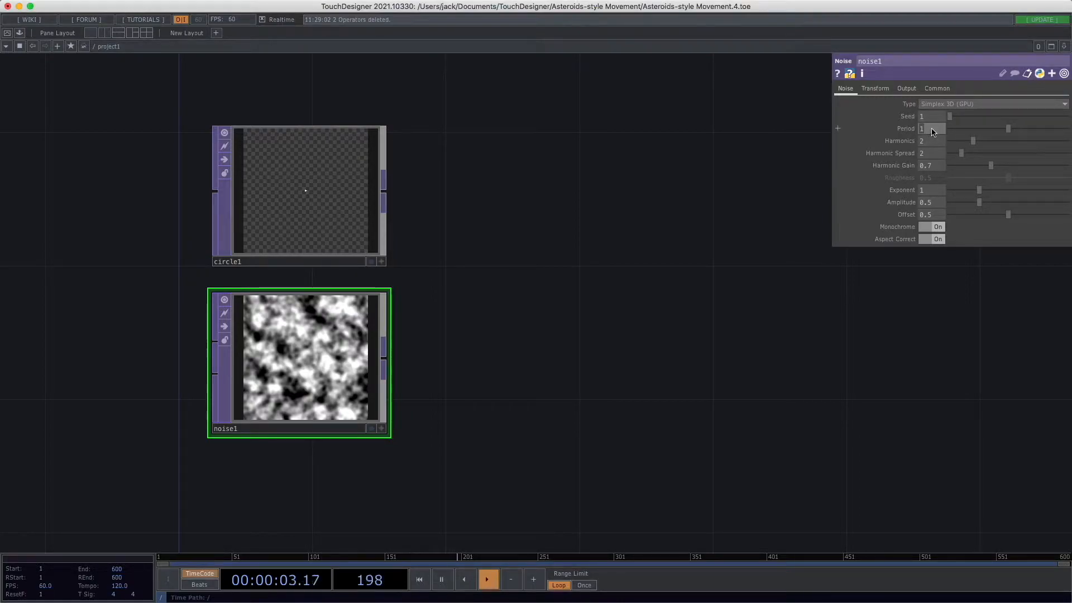
pyautogui.write('50')
pyautogui.press('Return')
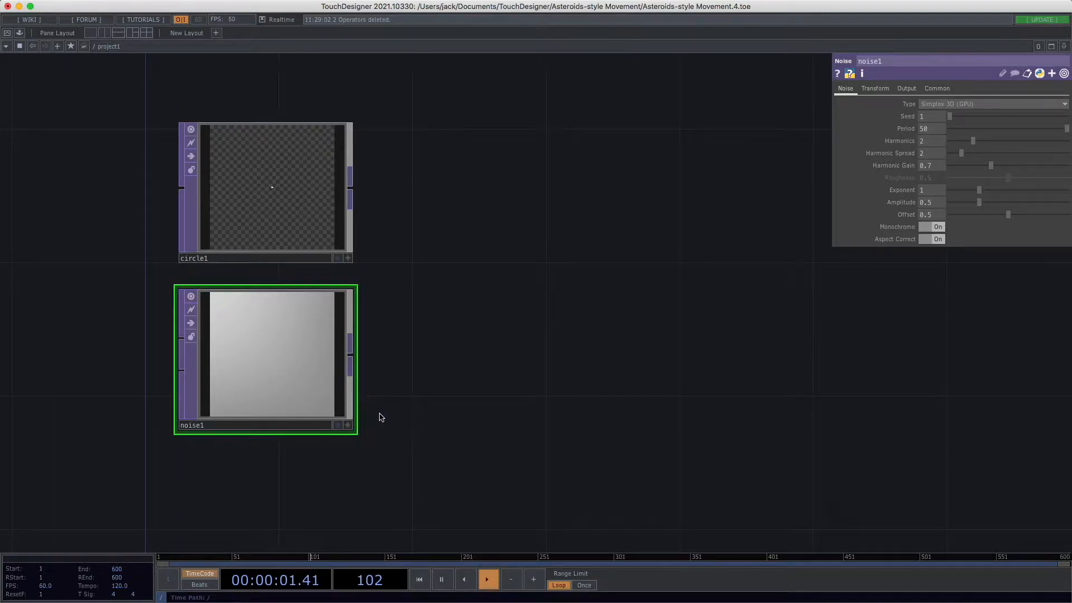
pyautogui.moveTo(513, 396); pyautogui.dragTo(556, 374)
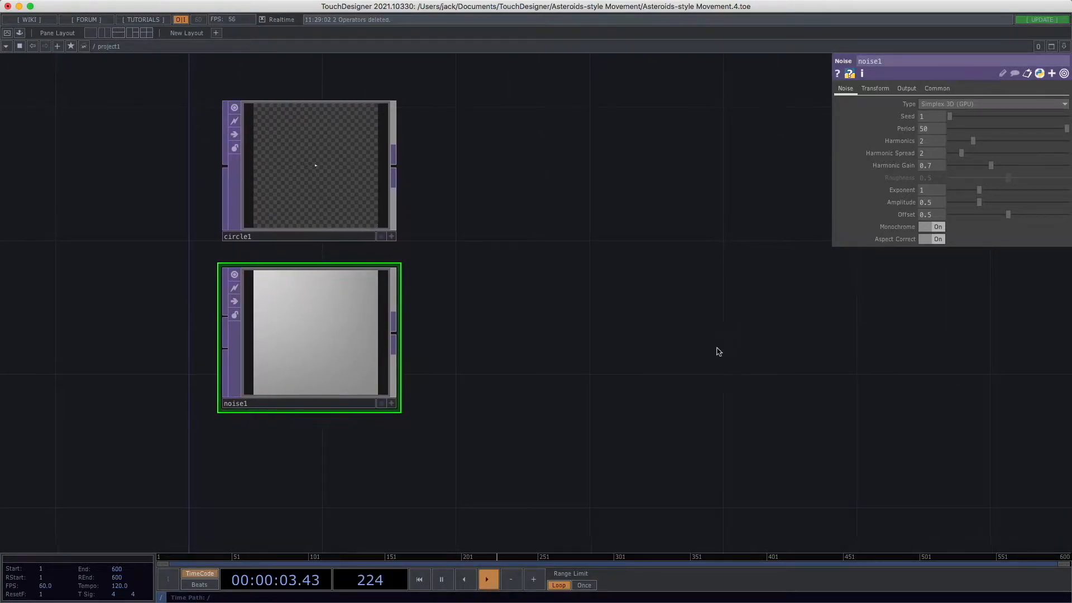
pyautogui.click(919, 228)
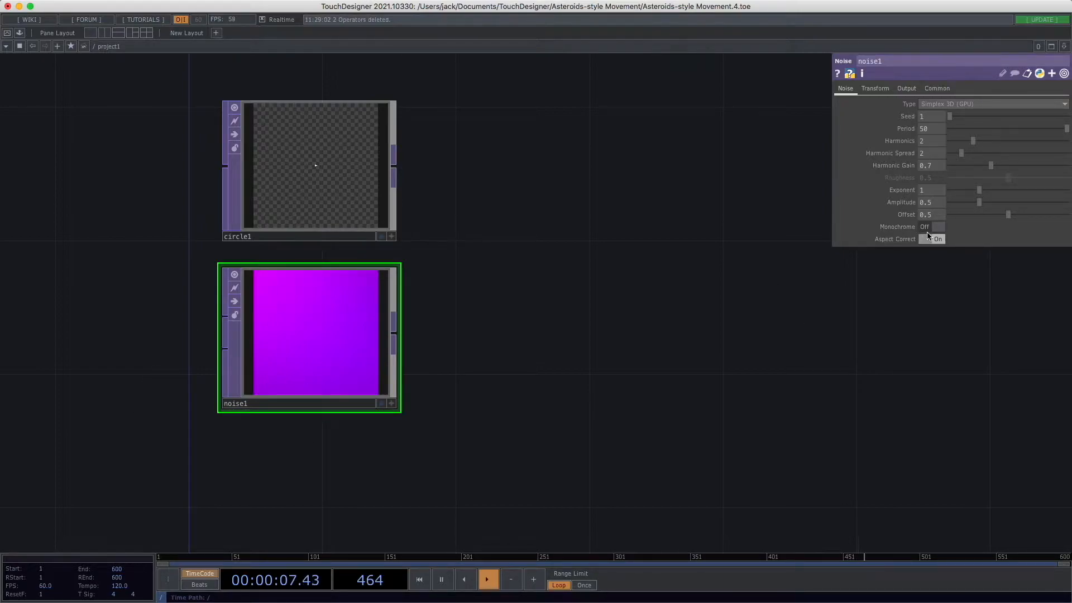
# Step: Animate the noise by setting its third Translate value (tz) to the expression absTime.seconds
pyautogui.click(875, 89)
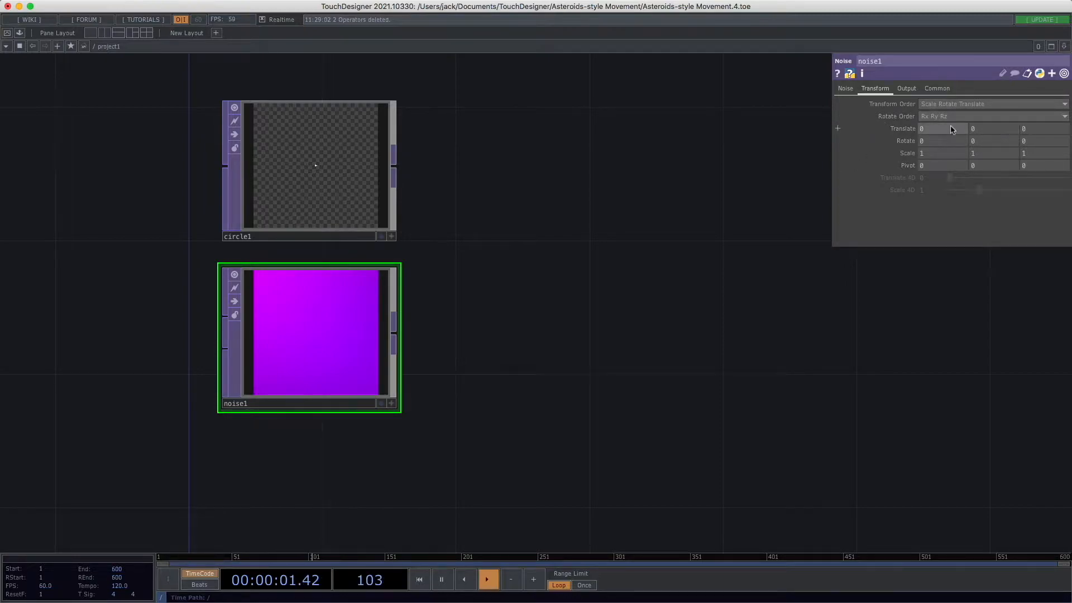
pyautogui.click(1035, 131)
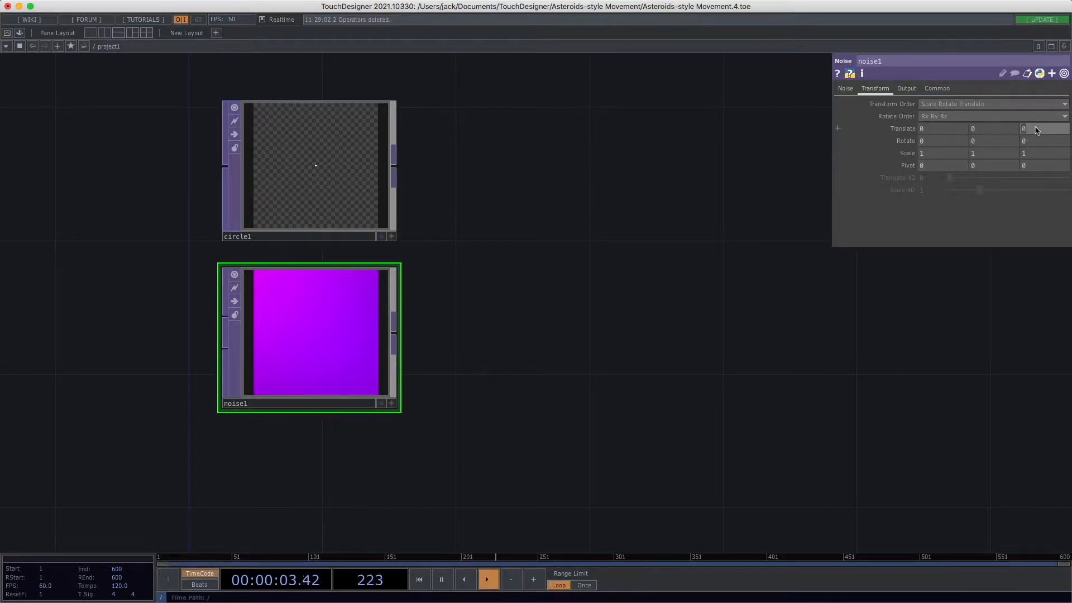
pyautogui.write('absTime.seconds')
pyautogui.press('Return')
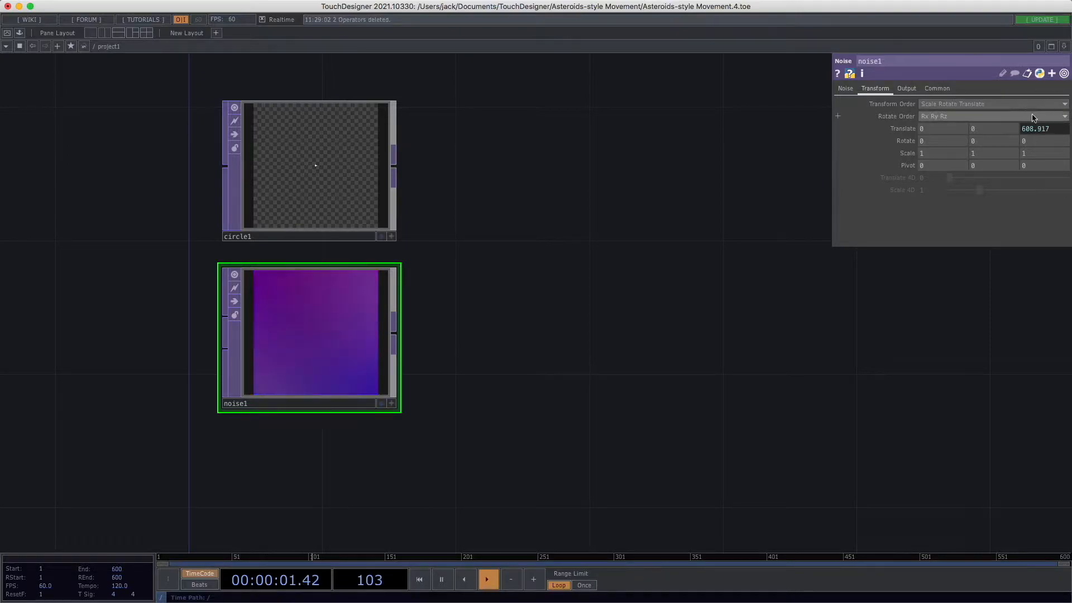
# Step: Slow the noise animation by changing the tz expression to absTime.seconds * 0.03
pyautogui.click(1052, 132)
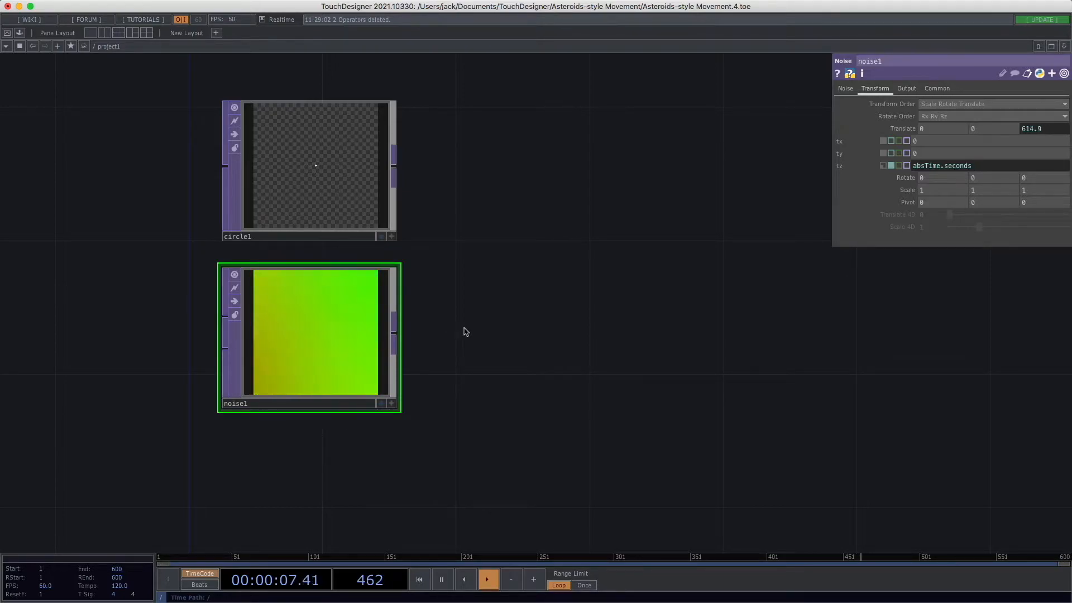
pyautogui.write('*')
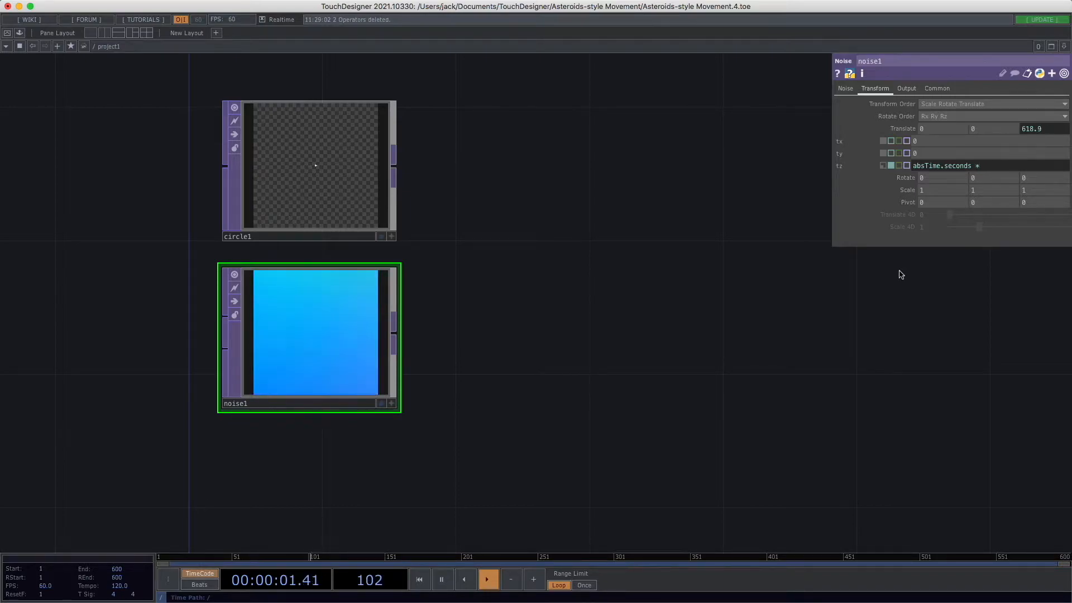
pyautogui.write(' 0.03')
pyautogui.press('Return')
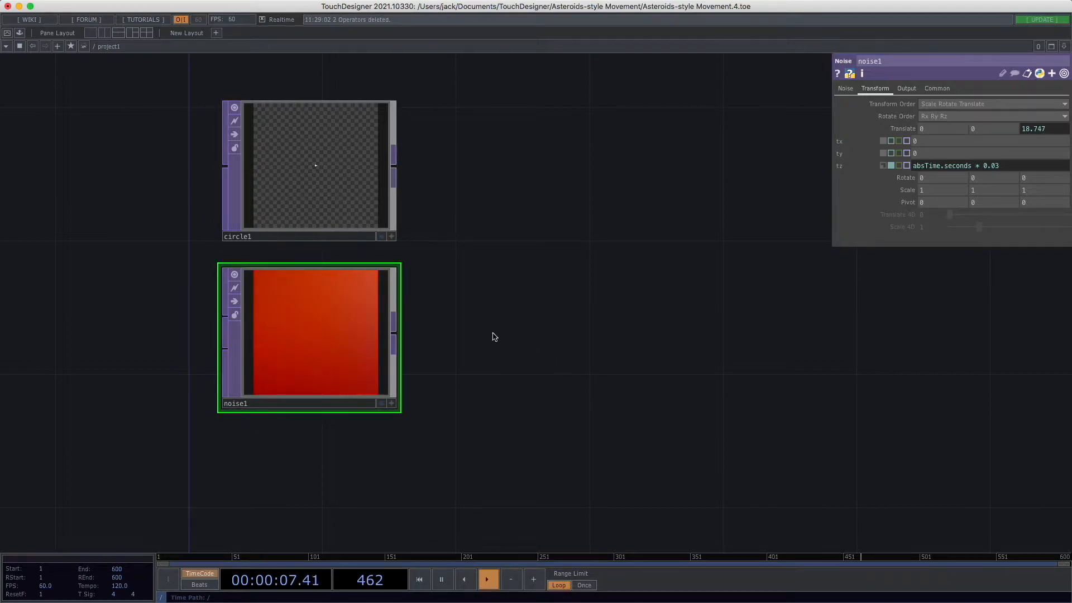
# Step: Add a Composite TOP fed by the circle's output and place it beside the circle and noise operators
pyautogui.scroll(-1, 492, 334)
pyautogui.moveTo(492, 316); pyautogui.dragTo(443, 315)
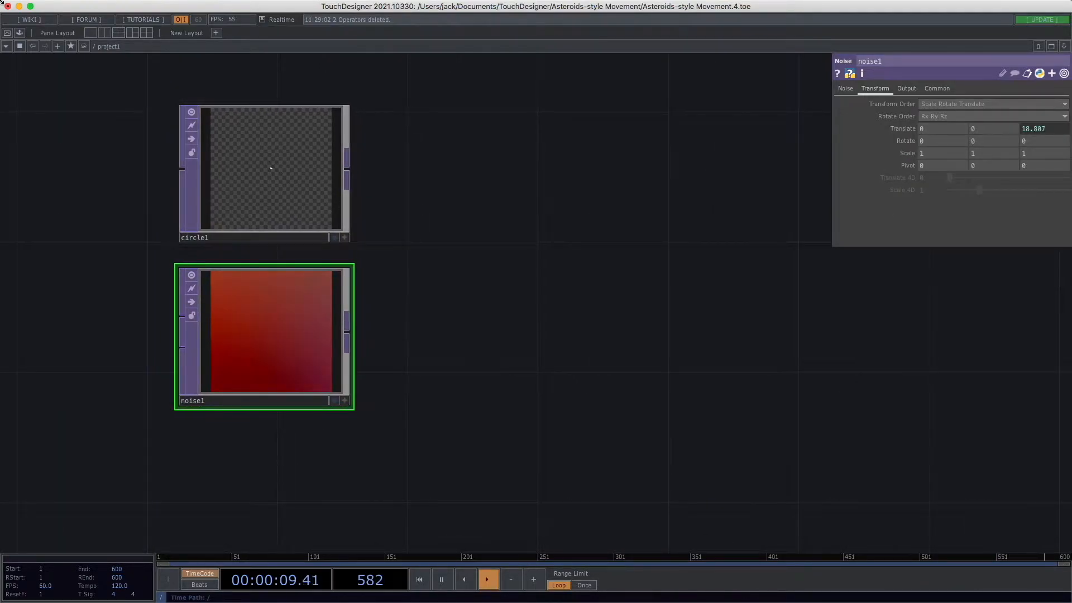
pyautogui.rightClick(352, 168)
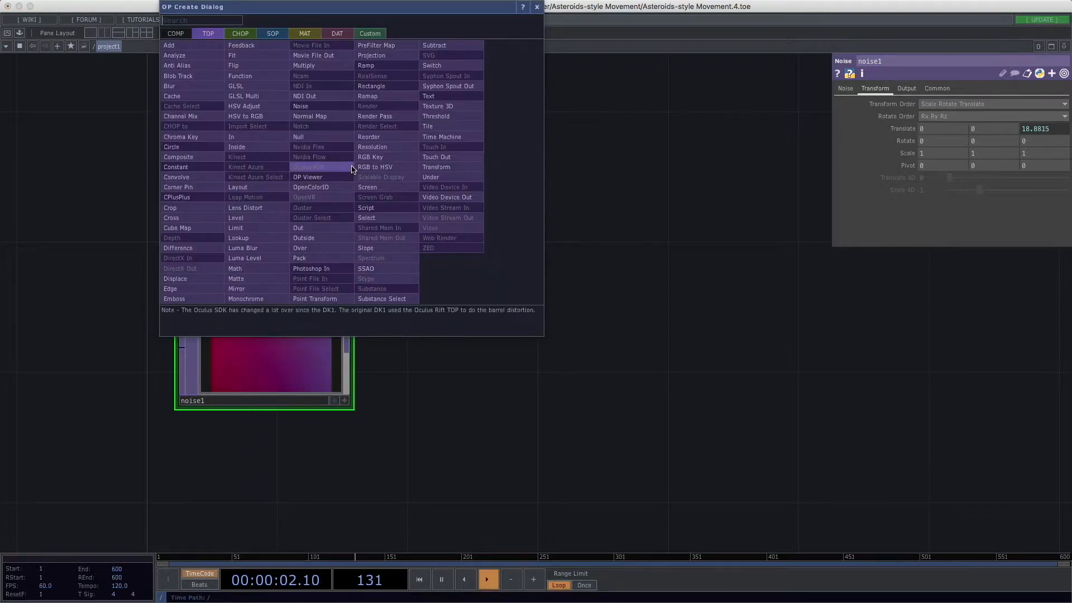
pyautogui.click(182, 158)
pyautogui.click(522, 241)
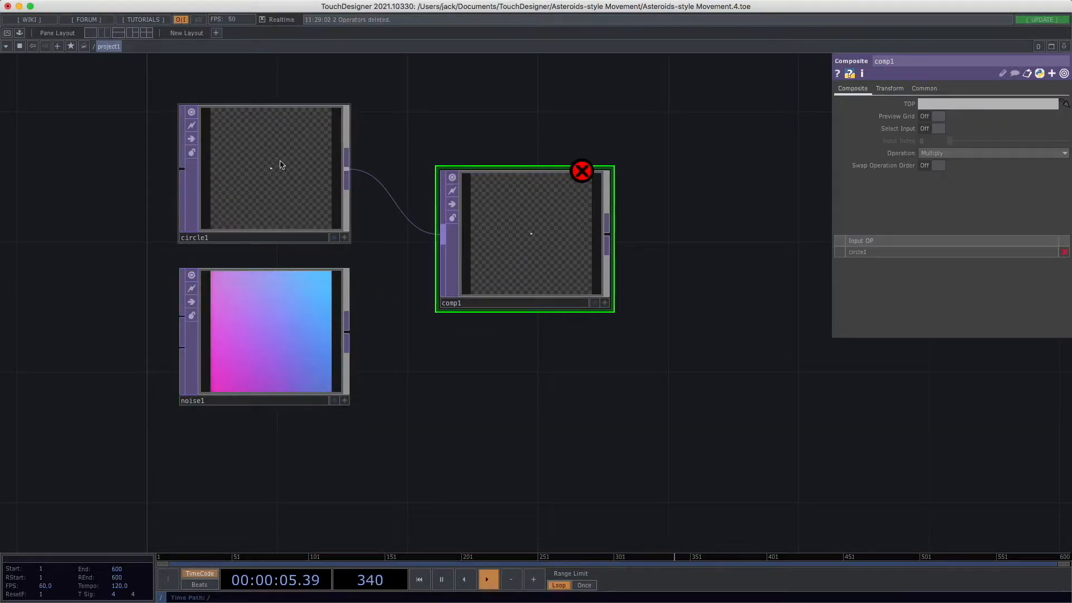
# Step: Connect the noise's output to the composite as its second input
pyautogui.hscroll(5, 335, 295)
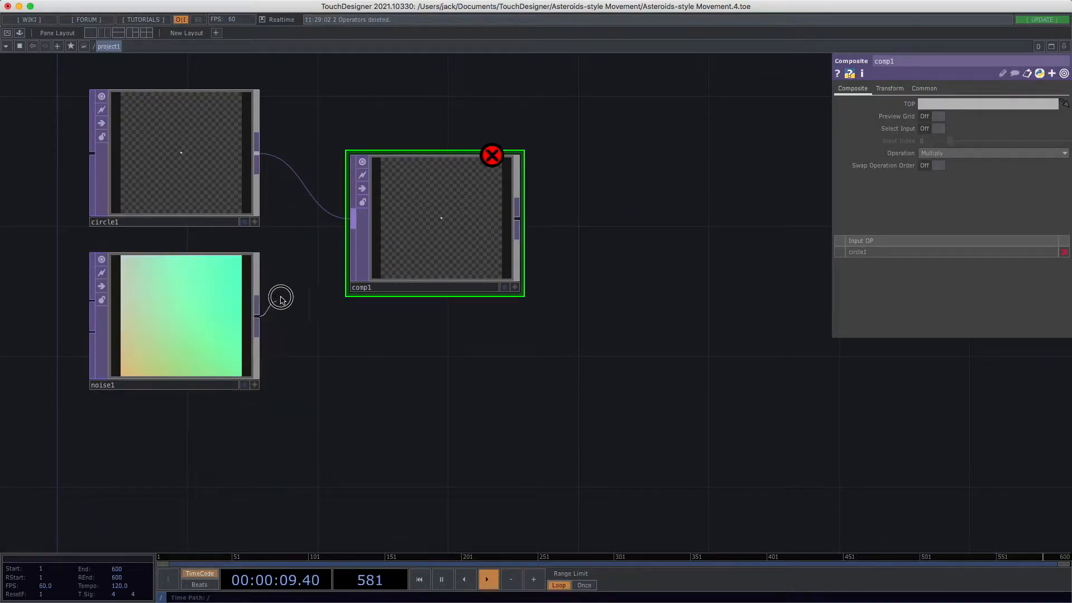
pyautogui.moveTo(258, 315); pyautogui.dragTo(363, 212)
pyautogui.scroll(5, 388, 343)
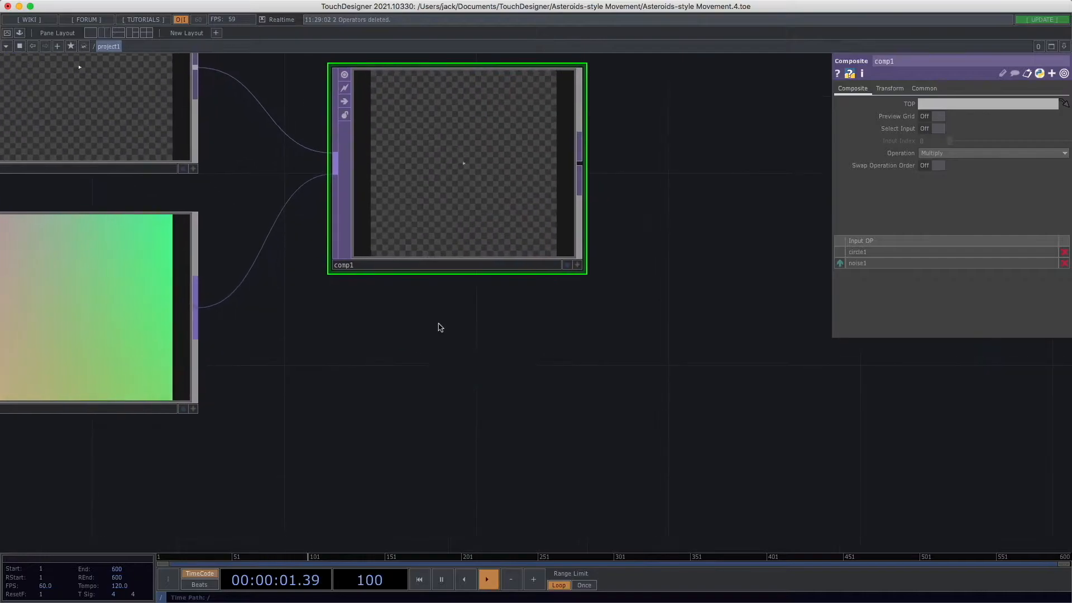
pyautogui.moveTo(376, 409); pyautogui.dragTo(533, 464)
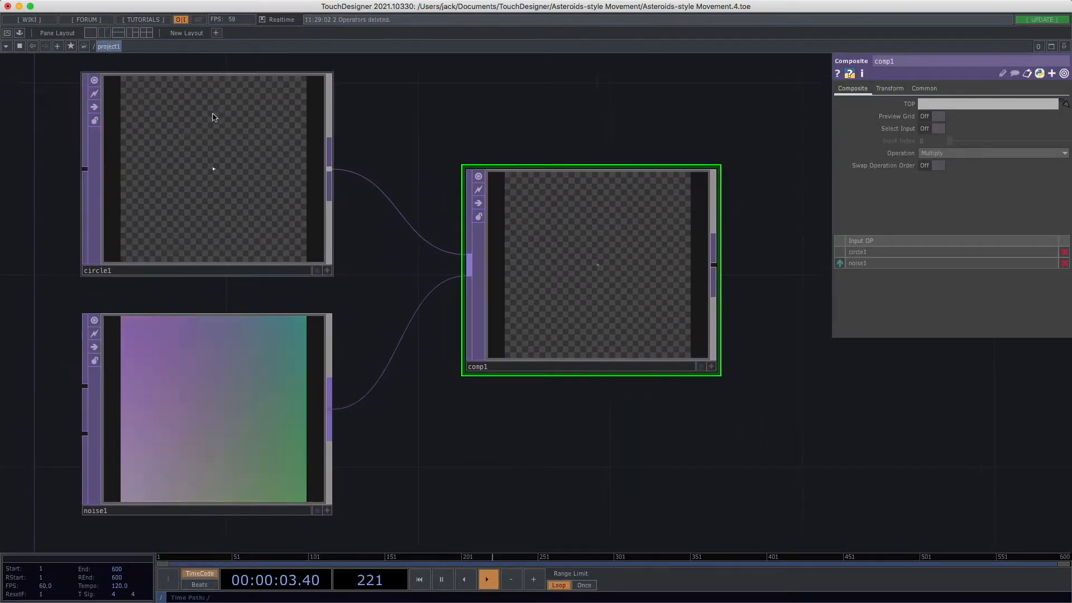
# Step: Compare the resolutions of the circle, noise and composite operators and review the composite's Fixed Layer options
pyautogui.middleClick(263, 136)
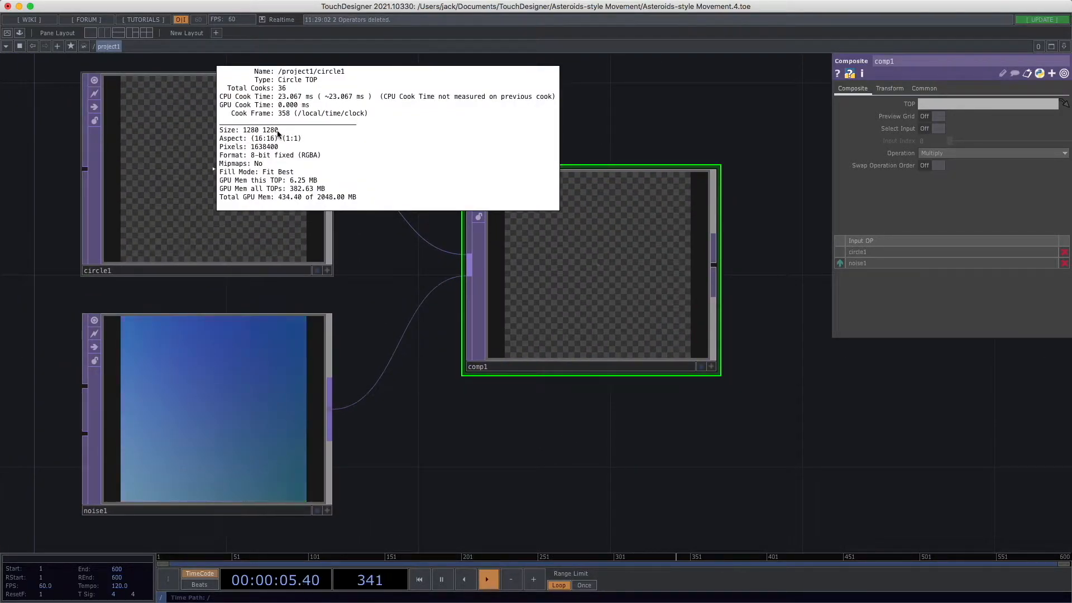
pyautogui.moveTo(400, 282); pyautogui.dragTo(368, 274)
pyautogui.scroll(-1, 520, 430)
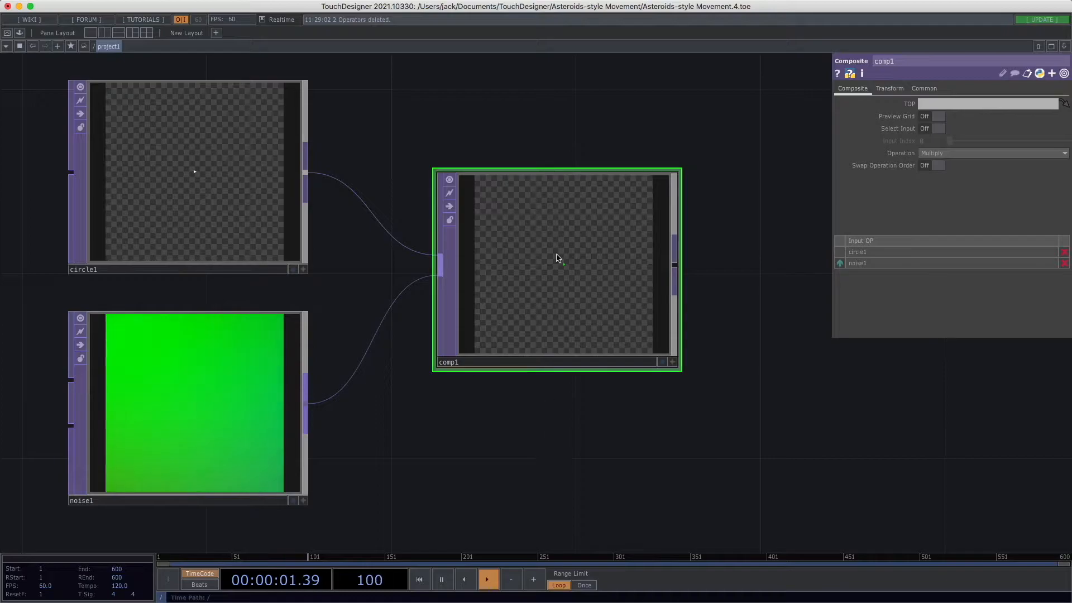
pyautogui.click(890, 88)
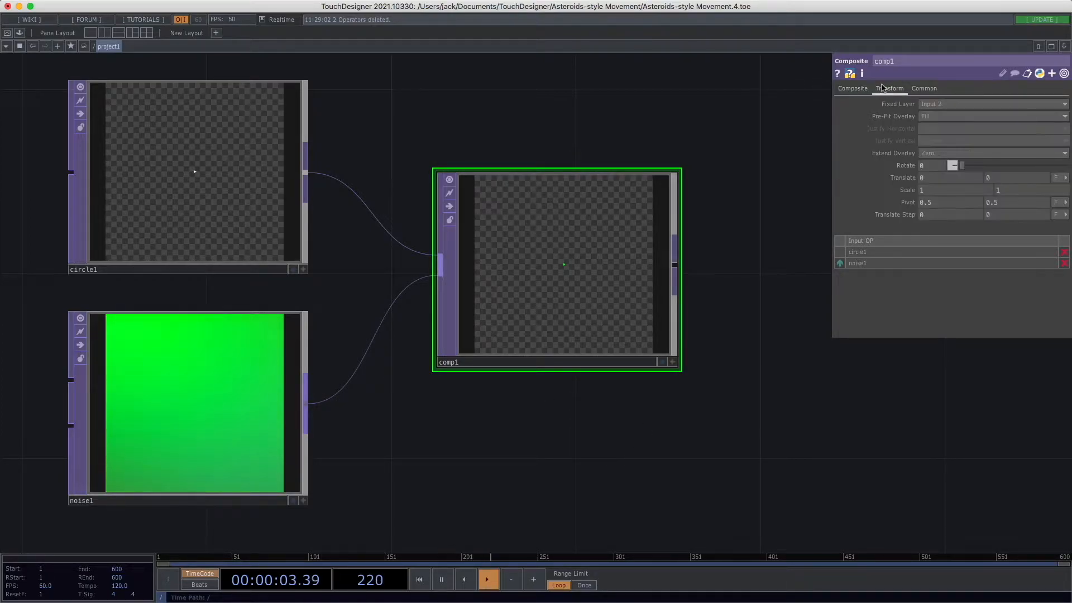
pyautogui.click(926, 105)
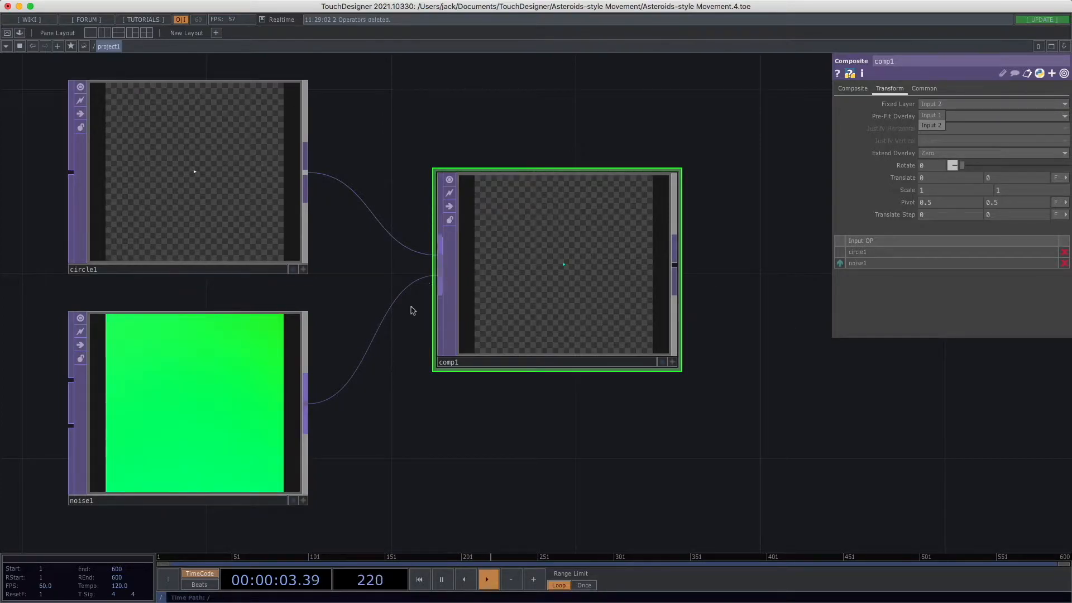
pyautogui.doubleClick(560, 430)
pyautogui.click(746, 269)
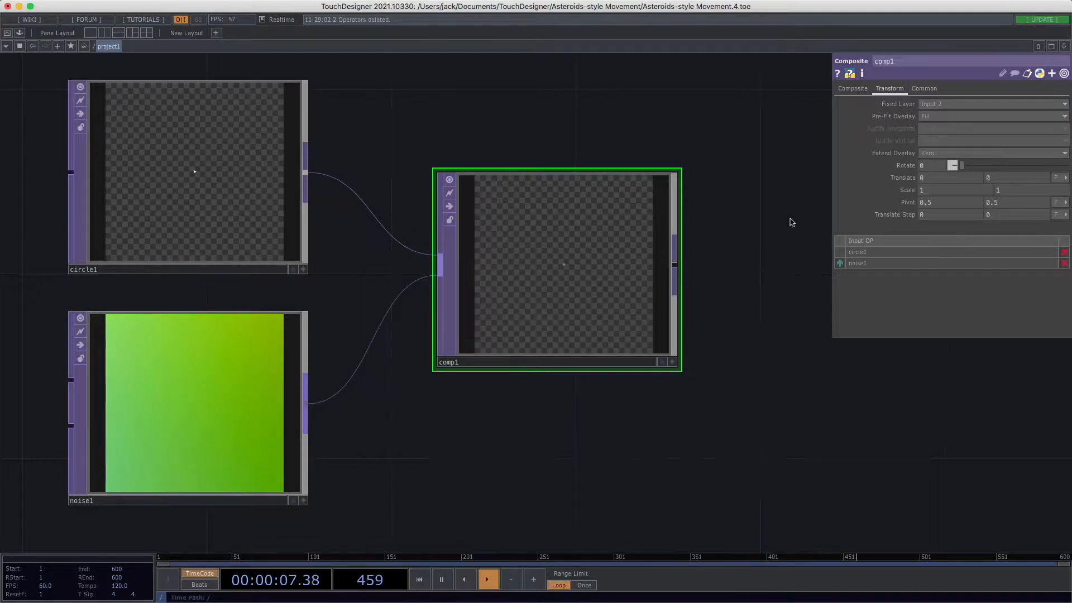
pyautogui.moveTo(566, 244); pyautogui.dragTo(110, 389, button='middle')
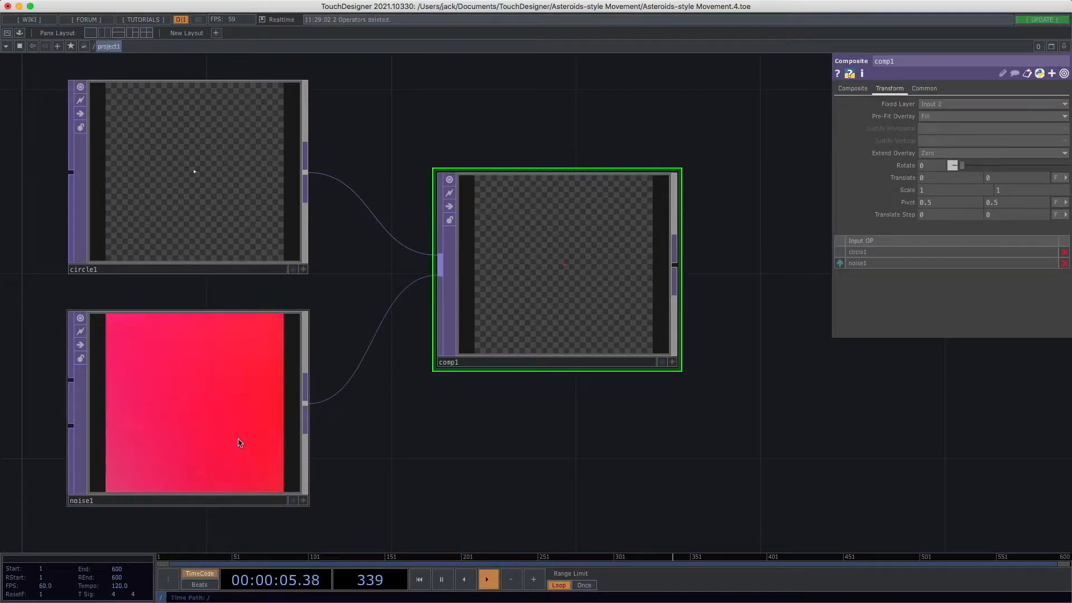
pyautogui.moveTo(223, 426); pyautogui.dragTo(626, 210, button='middle')
# Step: Set the composite's Fixed Layer to Input 1 and check the composite's resolution
pyautogui.click(929, 104)
pyautogui.click(929, 110)
pyautogui.moveTo(580, 236); pyautogui.dragTo(618, 277, button='middle')
pyautogui.click(633, 421)
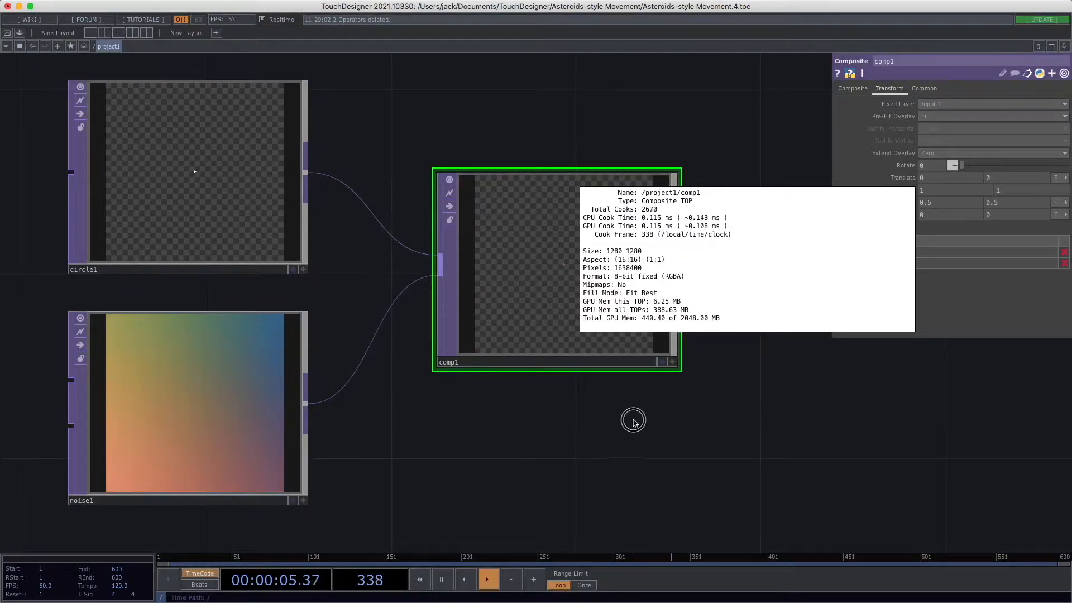
# Step: Add a Level TOP fed by the composite, previewing the composite as the network background and switching that display off again
pyautogui.scroll(-4, 660, 432)
pyautogui.moveTo(672, 434); pyautogui.dragTo(594, 425)
pyautogui.moveTo(691, 412); pyautogui.dragTo(619, 407)
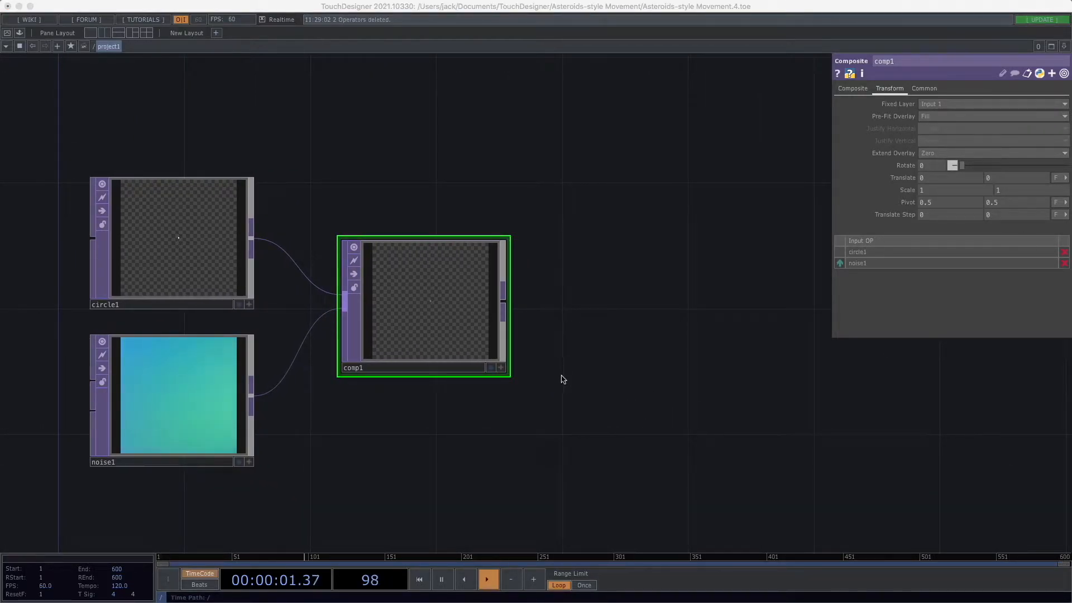
pyautogui.moveTo(523, 378); pyautogui.dragTo(477, 350)
pyautogui.click(443, 338)
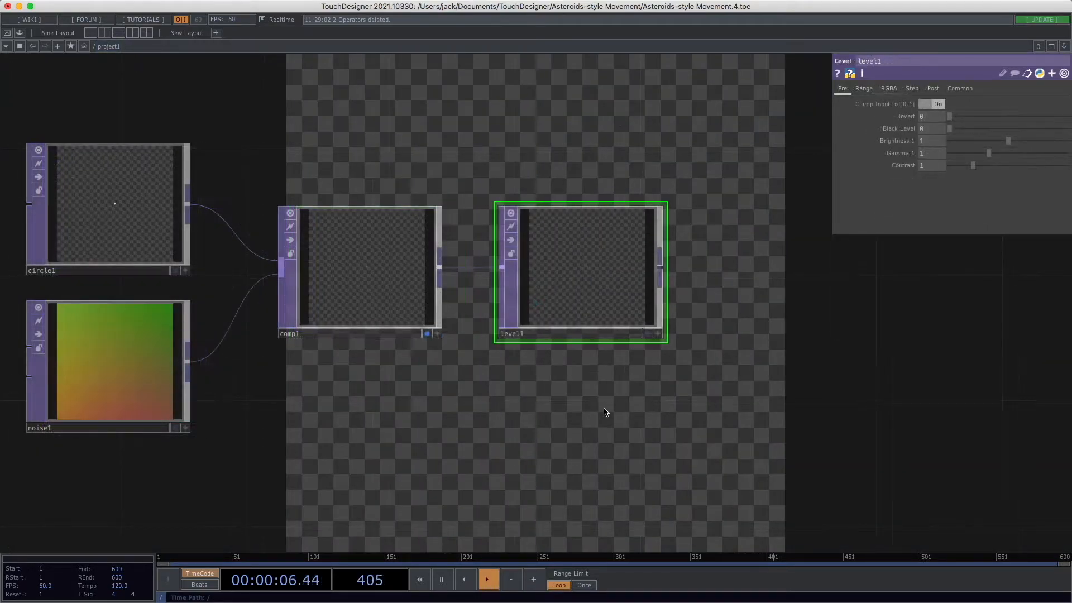
pyautogui.moveTo(604, 412); pyautogui.dragTo(573, 401)
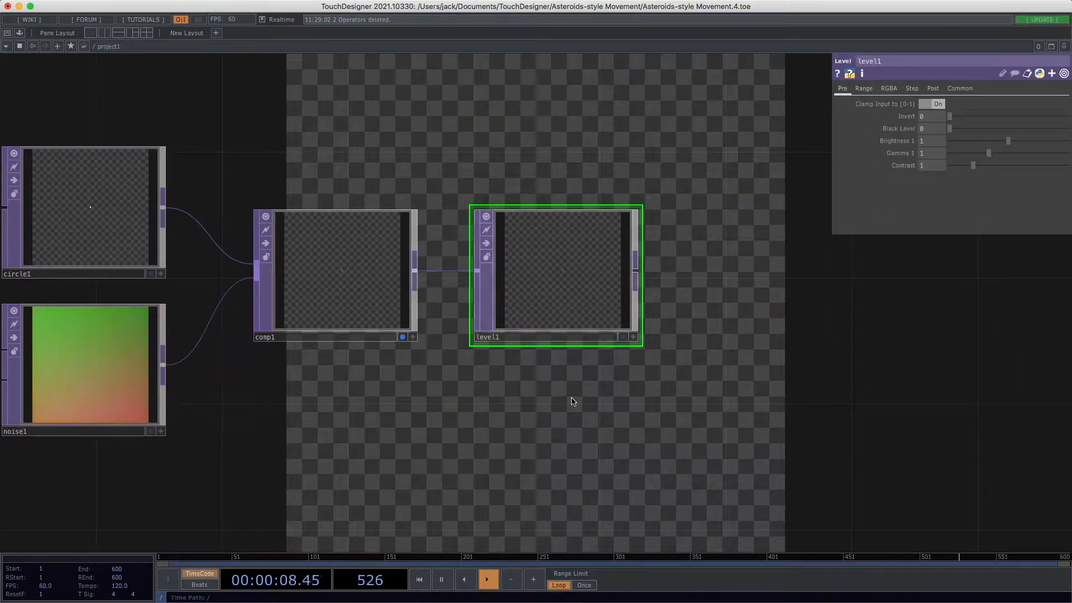
pyautogui.moveTo(688, 445); pyautogui.dragTo(627, 439)
pyautogui.moveTo(679, 351); pyautogui.dragTo(649, 385)
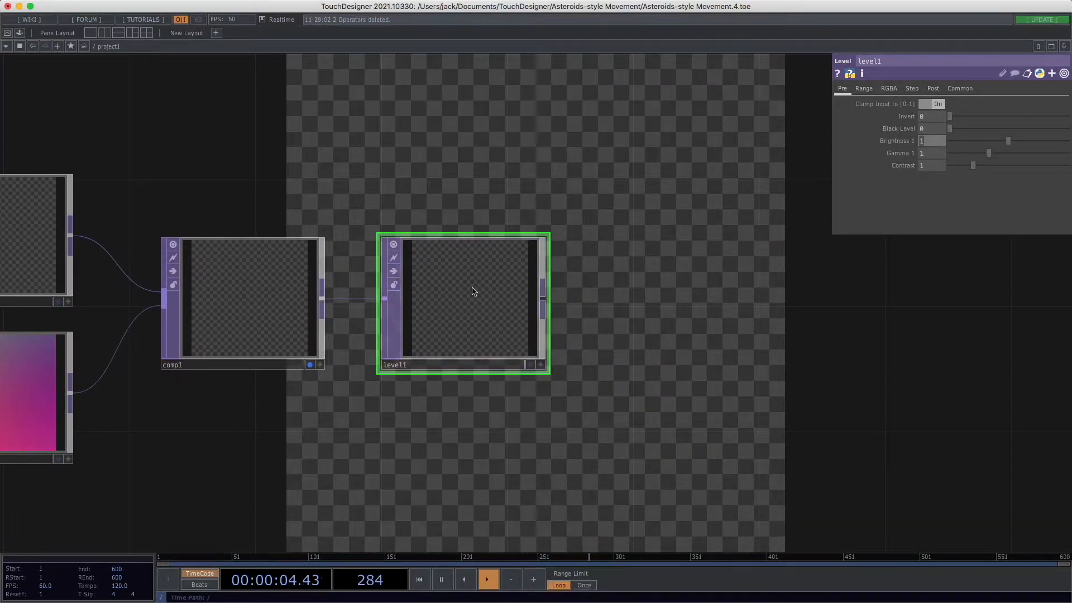
pyautogui.click(310, 364)
pyautogui.moveTo(660, 419); pyautogui.dragTo(625, 429)
# Step: Set the level's Brightness 1 to 2 and show its output as the network background
pyautogui.click(928, 142)
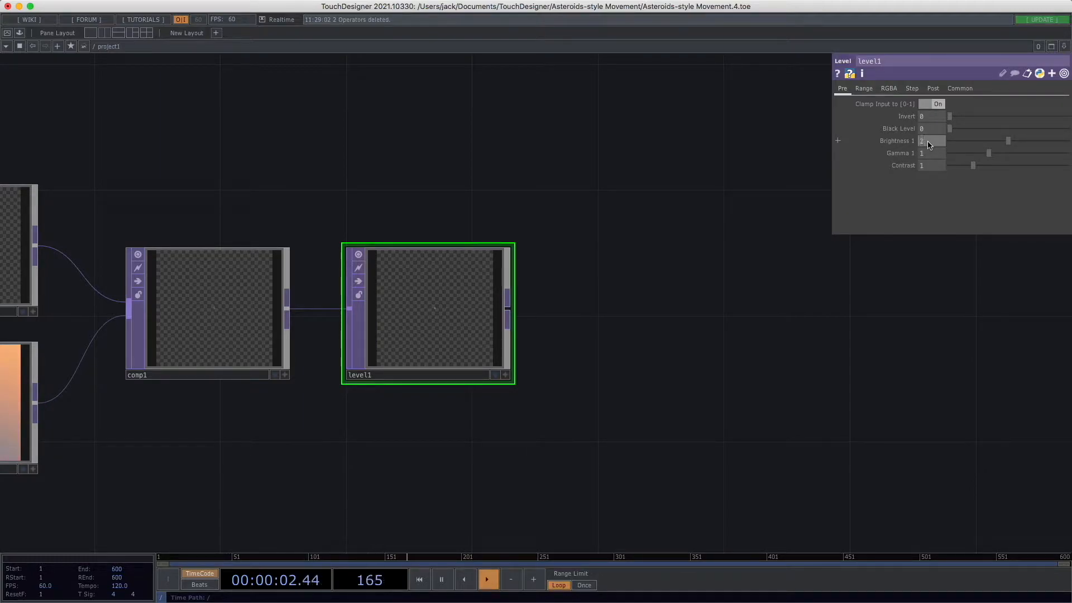
pyautogui.press('Return')
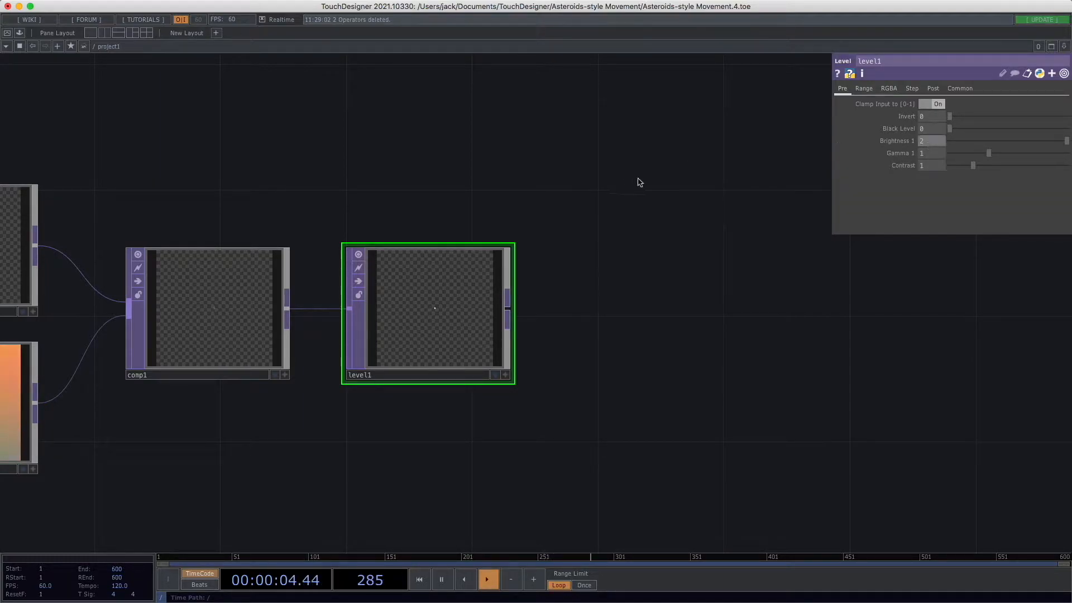
pyautogui.click(494, 375)
pyautogui.moveTo(639, 409); pyautogui.dragTo(593, 404)
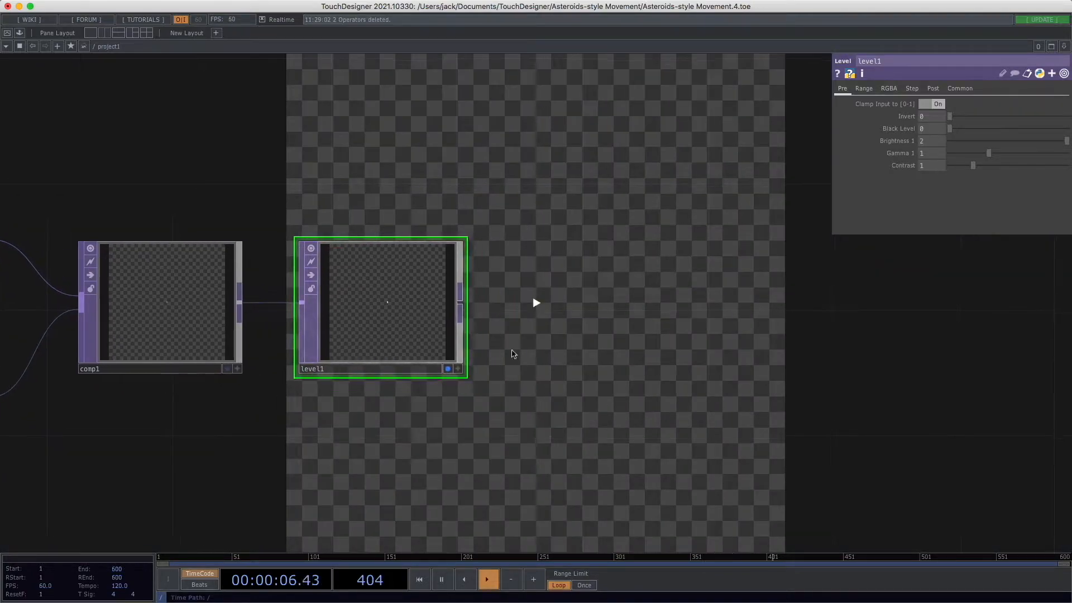
# Step: Switch off the level's background display and add a Transform TOP fed by the level
pyautogui.moveTo(403, 462); pyautogui.dragTo(575, 440)
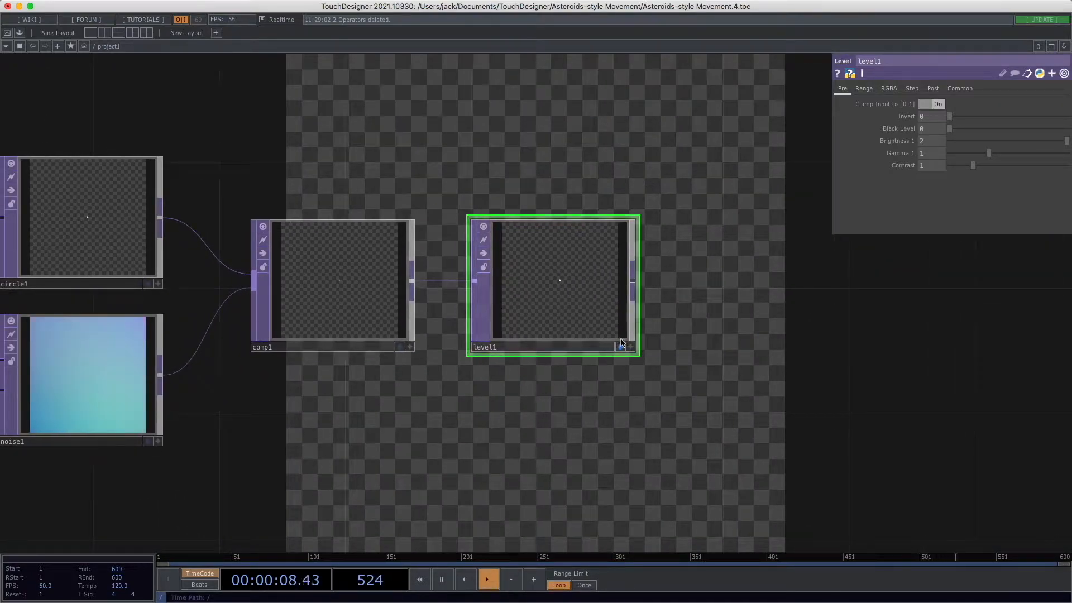
pyautogui.click(620, 346)
pyautogui.hscroll(5, 529, 383)
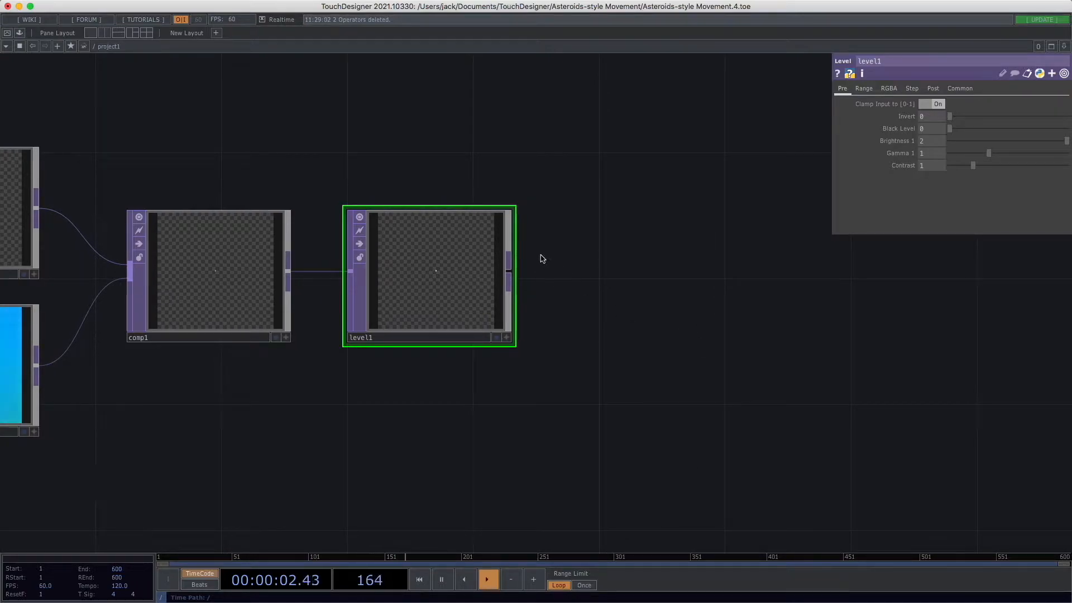
pyautogui.rightClick(511, 271)
pyautogui.write('transform')
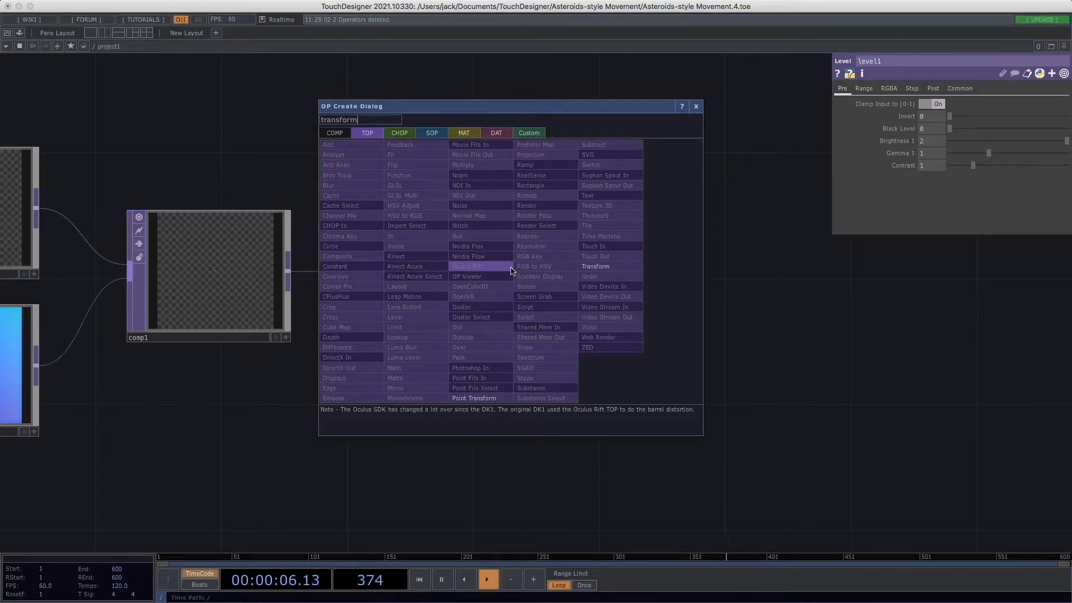
pyautogui.press('Return')
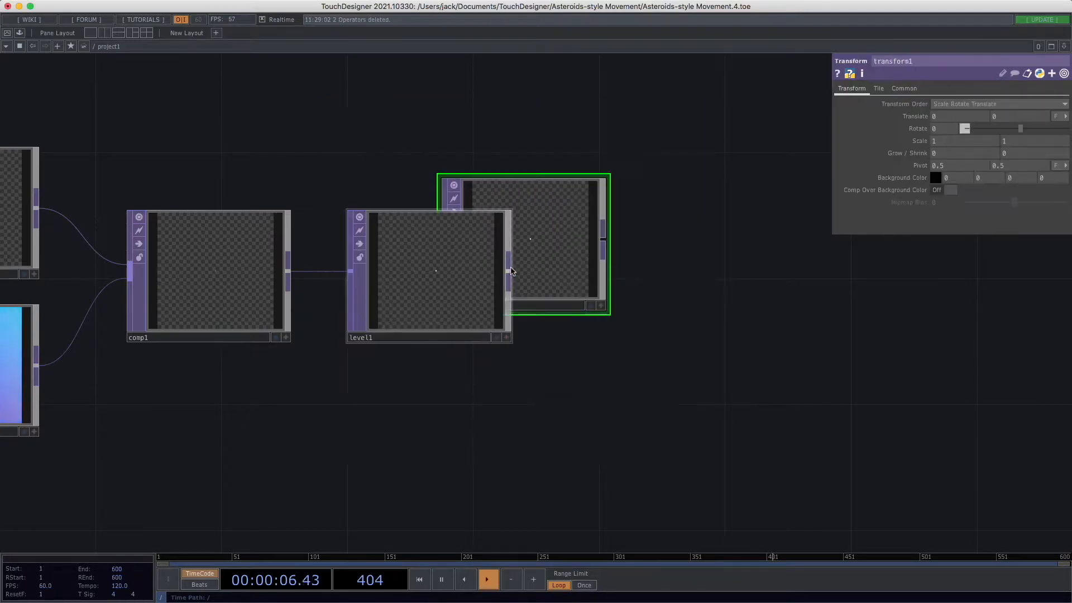
pyautogui.click(703, 258)
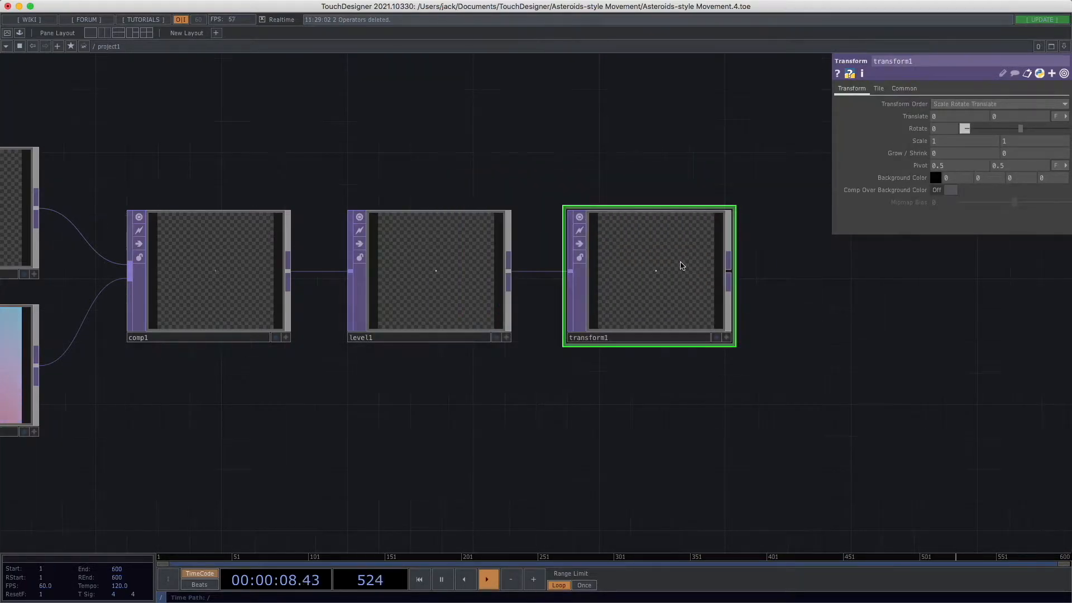
# Step: Show the Transform TOP's output as the network background
pyautogui.moveTo(556, 429); pyautogui.dragTo(547, 433)
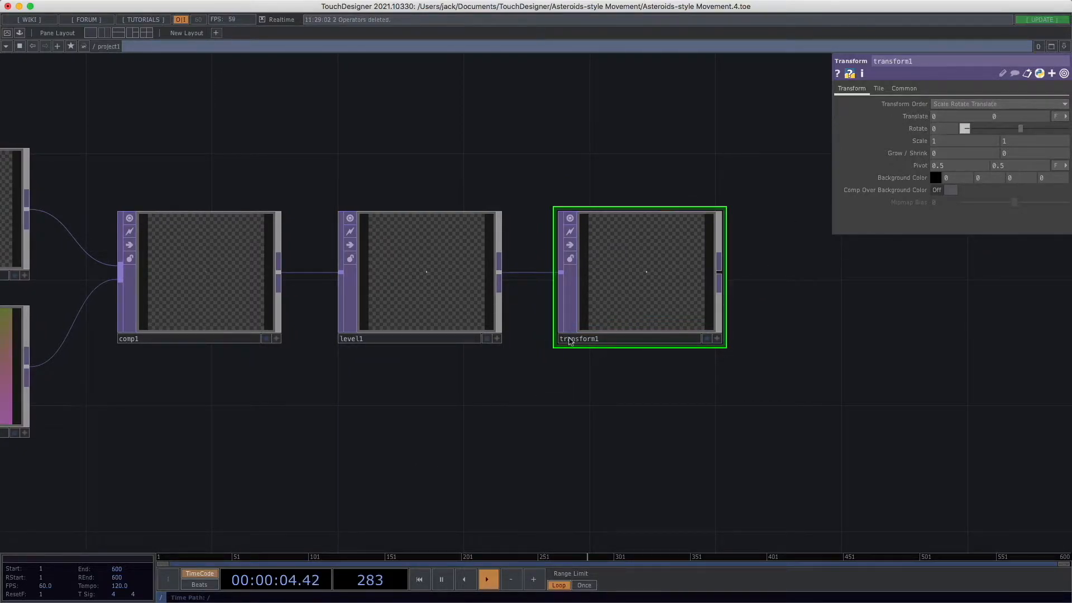
pyautogui.moveTo(664, 473); pyautogui.dragTo(639, 483)
pyautogui.moveTo(541, 459); pyautogui.dragTo(516, 466)
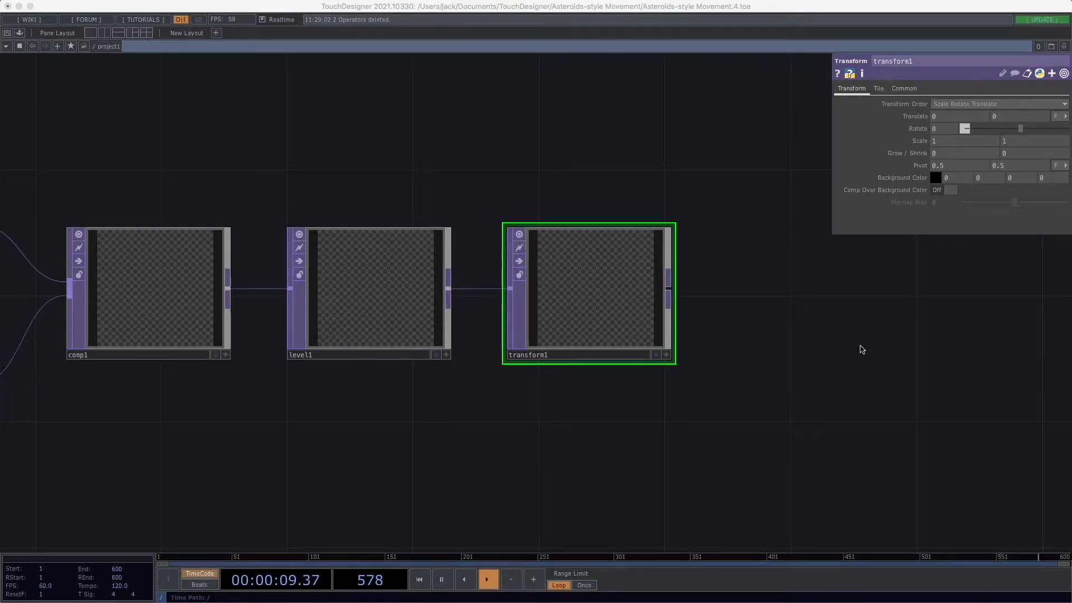
pyautogui.scroll(4, 773, 392)
pyautogui.moveTo(729, 363); pyautogui.dragTo(714, 410)
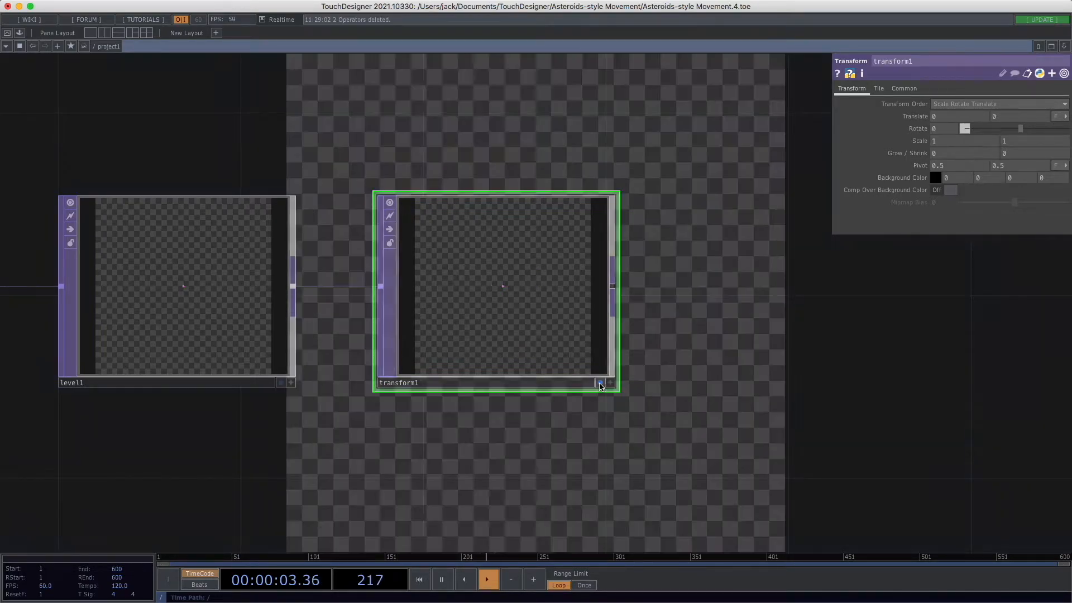
pyautogui.click(600, 382)
pyautogui.moveTo(661, 376); pyautogui.dragTo(504, 383)
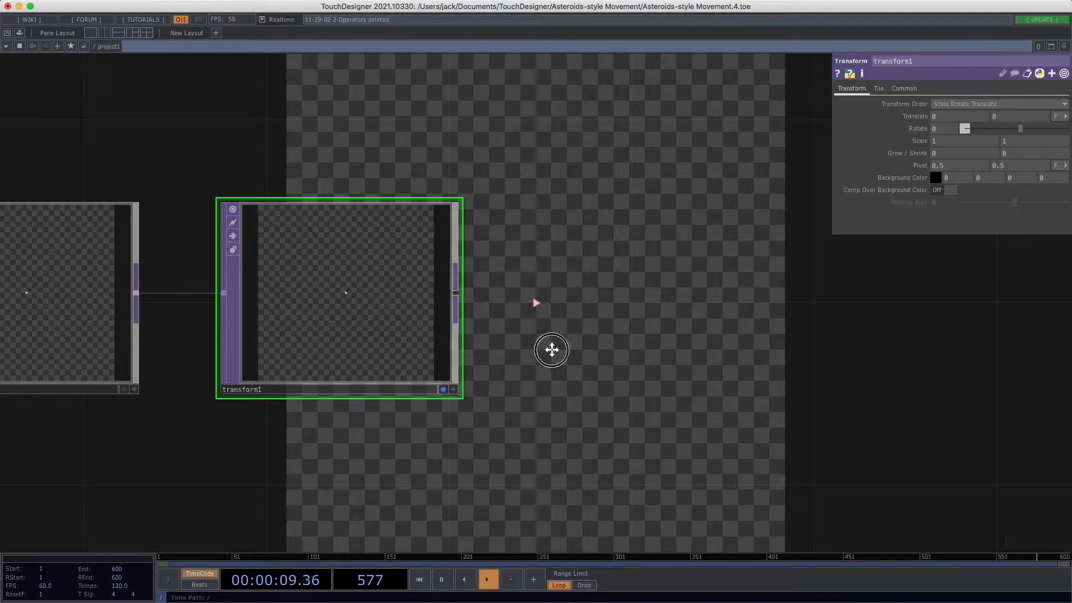
pyautogui.moveTo(551, 350); pyautogui.dragTo(565, 354)
pyautogui.moveTo(539, 297); pyautogui.dragTo(525, 312)
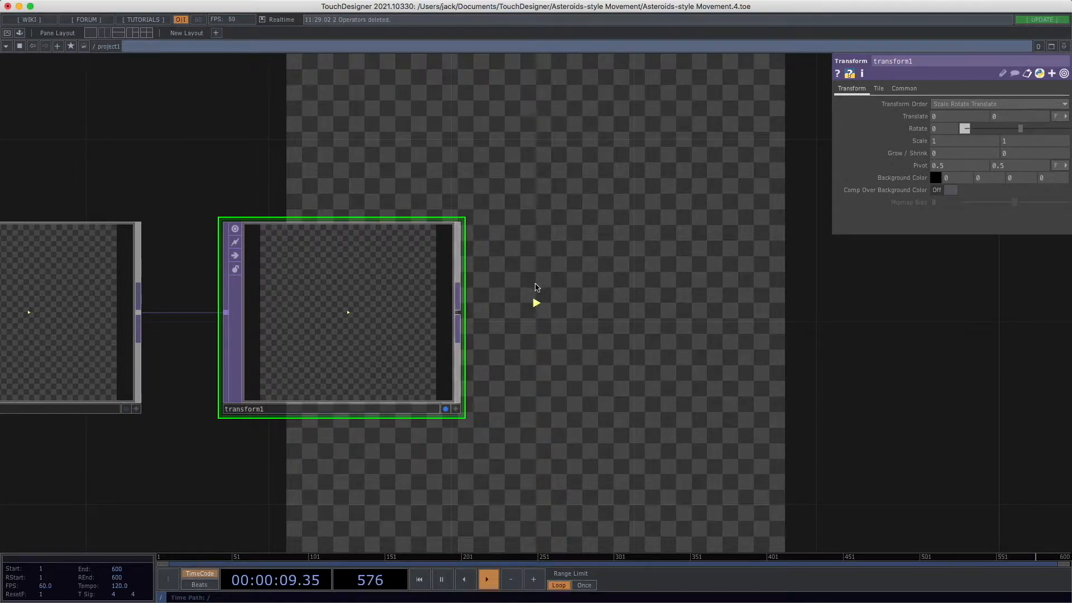
# Step: Set the transform's horizontal scale to 2 and switch off its background display
pyautogui.moveTo(641, 249); pyautogui.dragTo(632, 251)
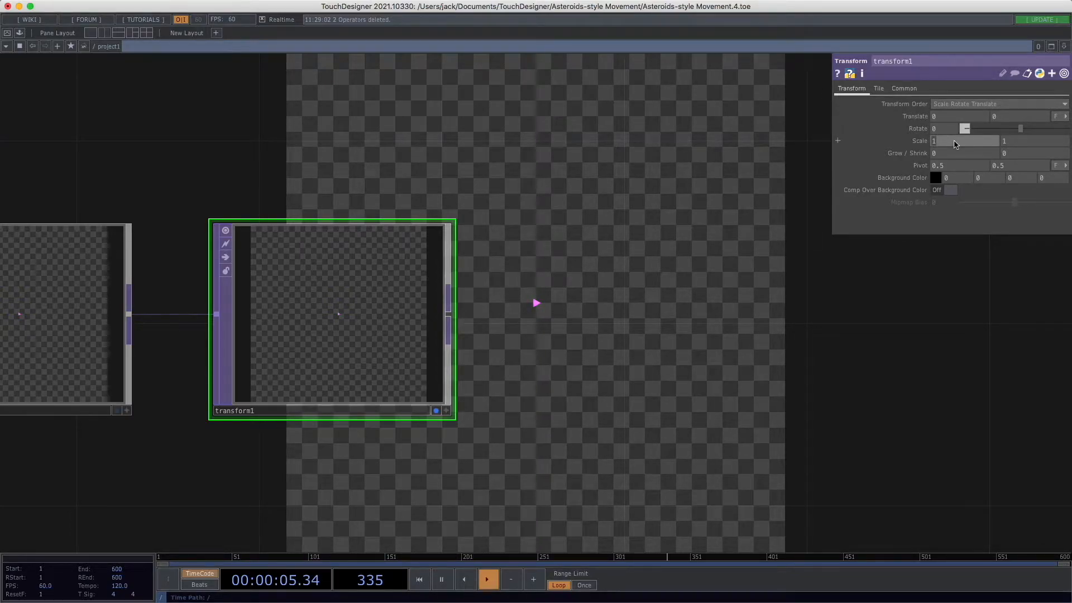
pyautogui.press('Return')
pyautogui.moveTo(625, 279); pyautogui.dragTo(600, 282)
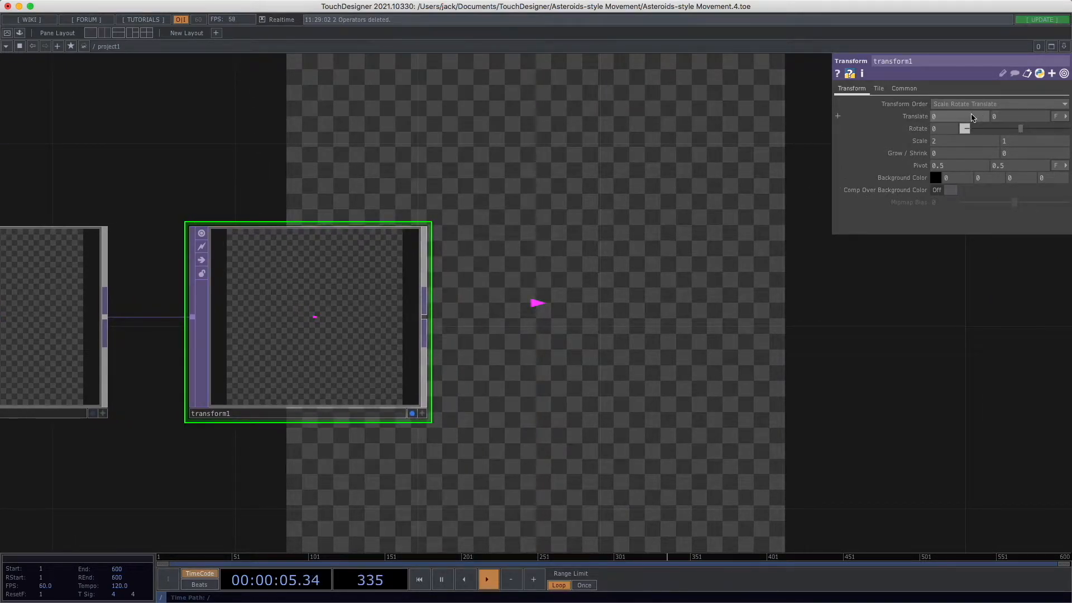
pyautogui.moveTo(629, 293); pyautogui.dragTo(584, 313)
pyautogui.scroll(-3, 589, 294)
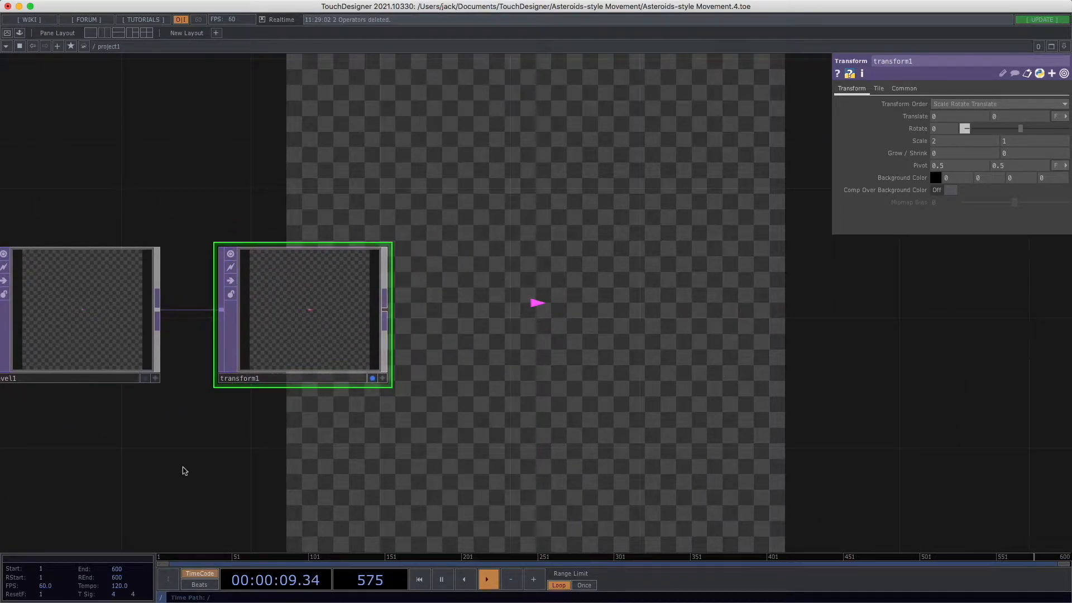
pyautogui.click(372, 378)
pyautogui.scroll(-3, 595, 430)
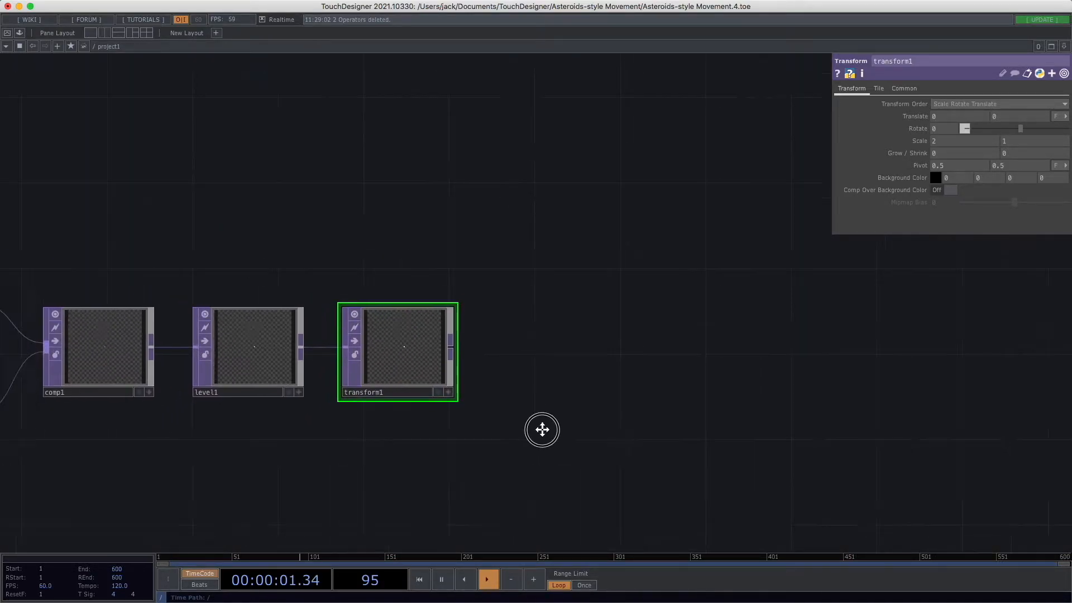
# Step: Append a Null TOP after the transform and line it up with the operator chain
pyautogui.moveTo(549, 433); pyautogui.dragTo(518, 398)
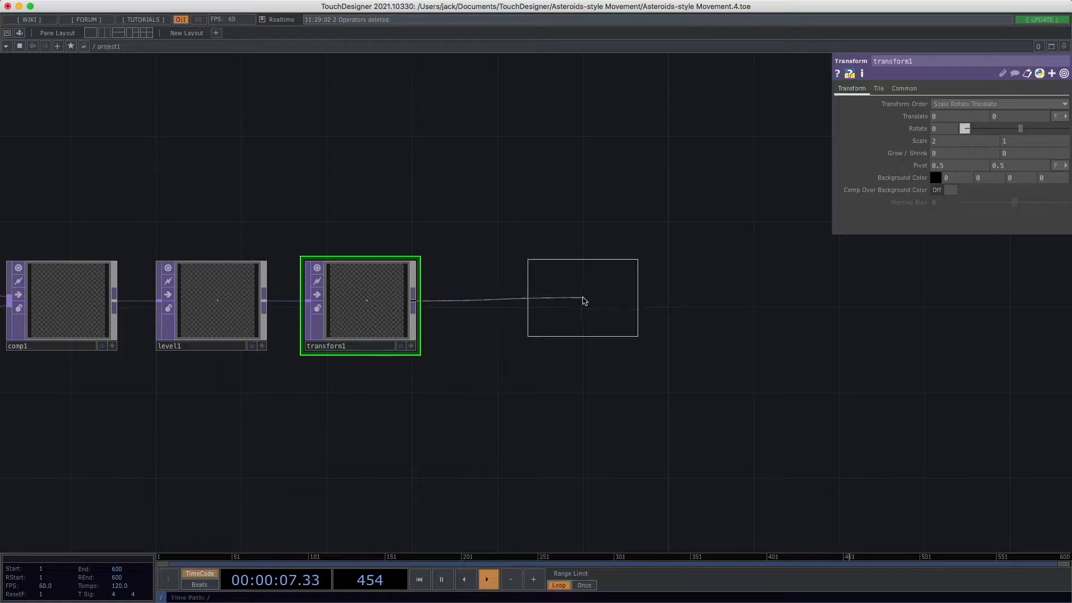
pyautogui.click(538, 318)
pyautogui.moveTo(565, 388); pyautogui.dragTo(522, 389)
pyautogui.scroll(-2, 509, 394)
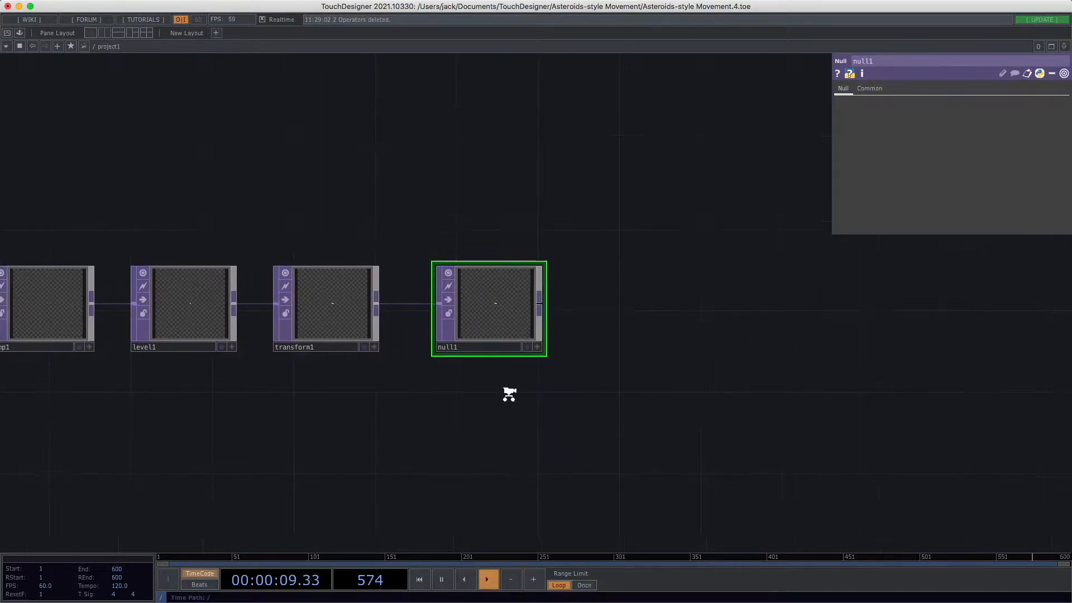
pyautogui.moveTo(436, 414); pyautogui.dragTo(538, 412)
pyautogui.moveTo(594, 311); pyautogui.dragTo(574, 311)
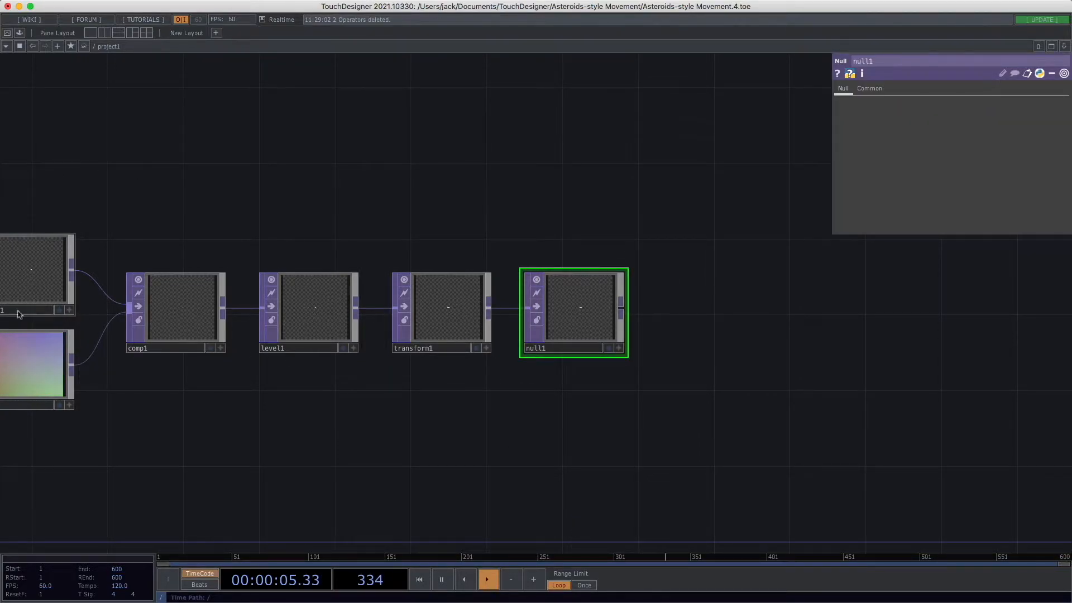
# Step: Add a Feedback TOP fed by the null and place it above the main chain
pyautogui.scroll(-2, 650, 497)
pyautogui.hscroll(3, 644, 440)
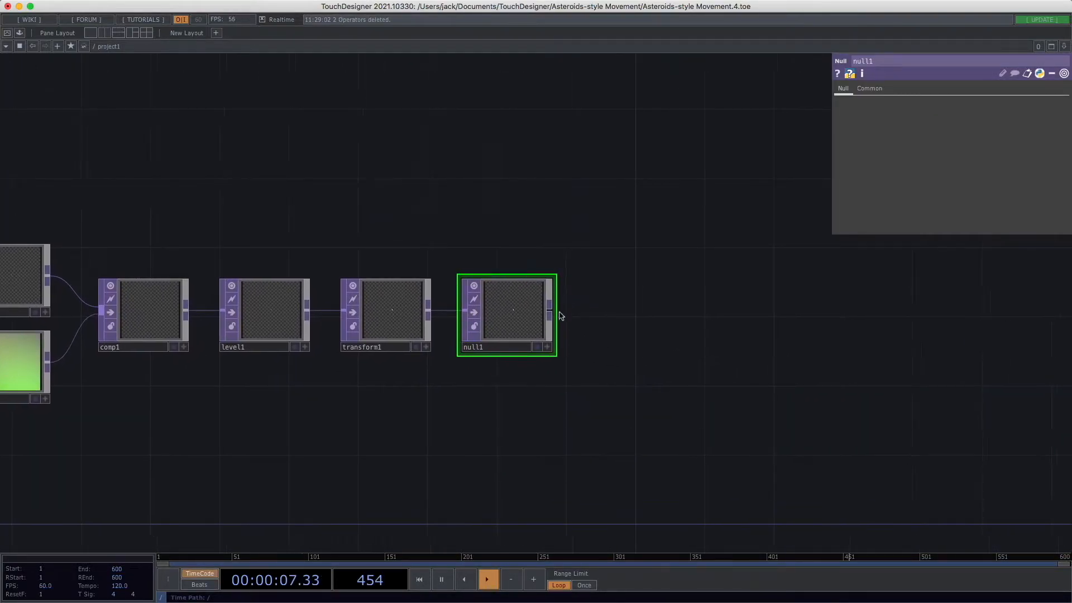
pyautogui.click(550, 315)
pyautogui.write('feedback')
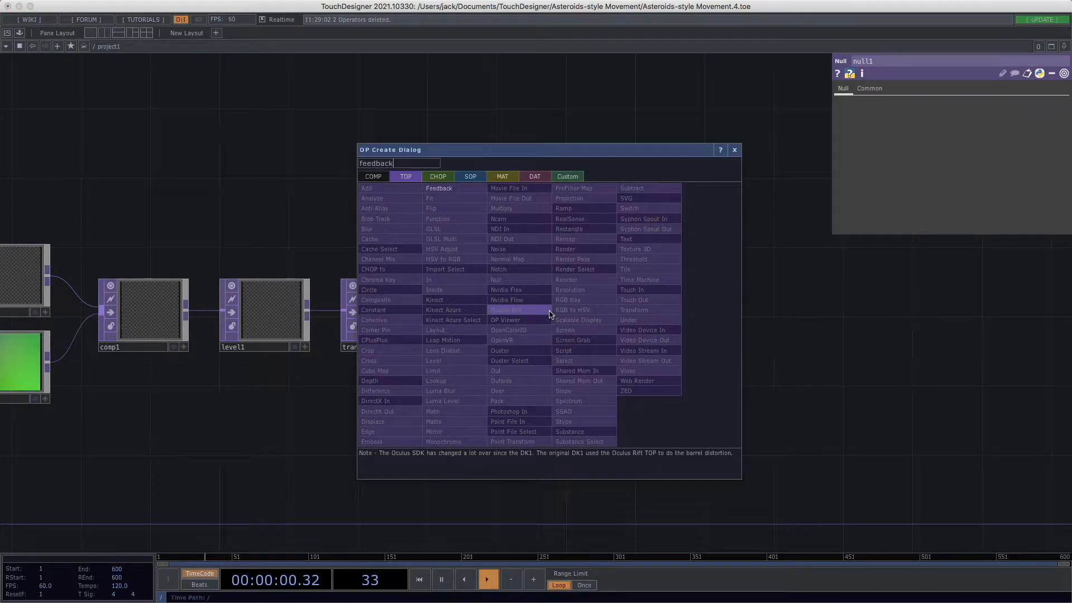
pyautogui.press('Return')
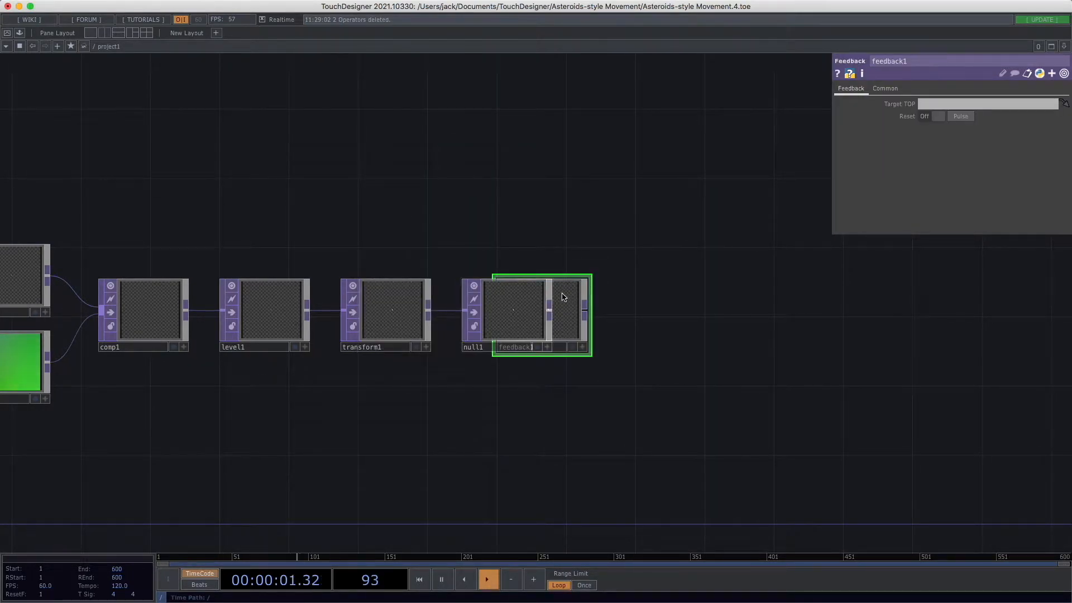
pyautogui.click(648, 208)
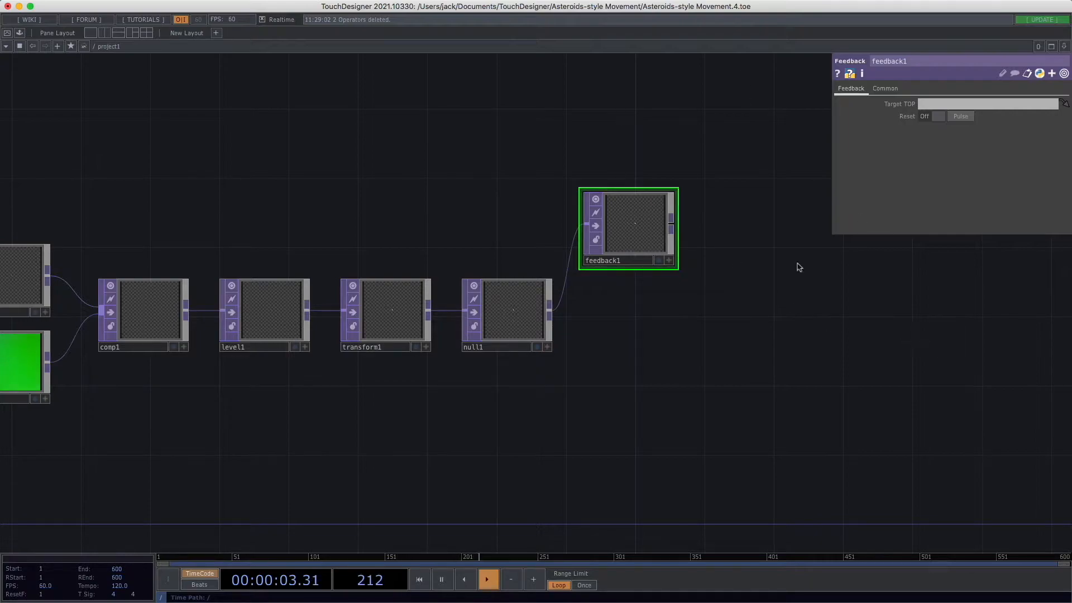
# Step: Append a Blur TOP after the feedback operator
pyautogui.scroll(-2, 810, 335)
pyautogui.hscroll(2, 748, 313)
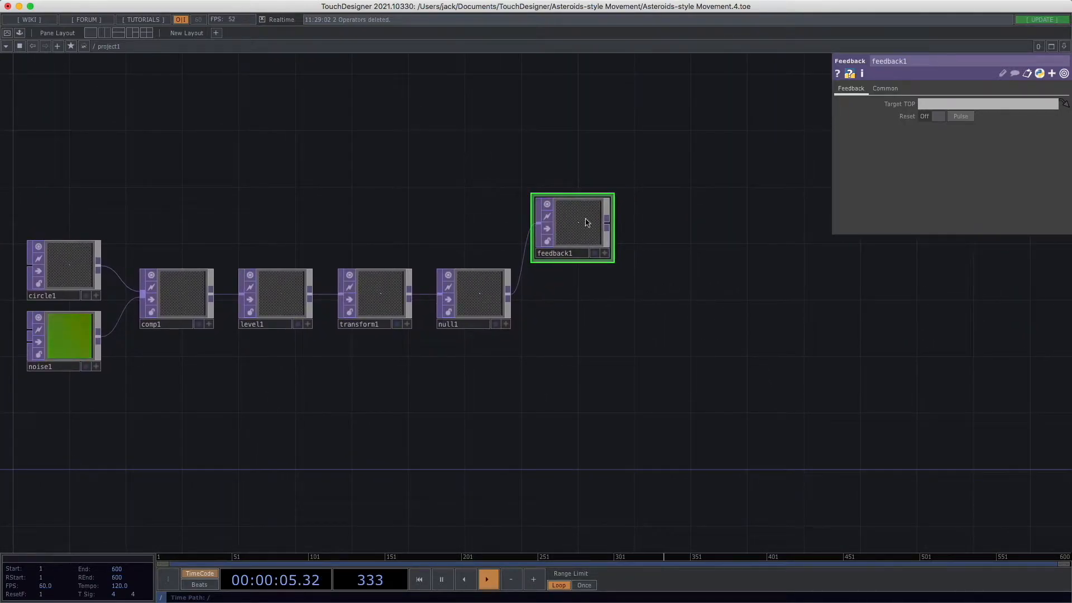
pyautogui.hscroll(5, 751, 280)
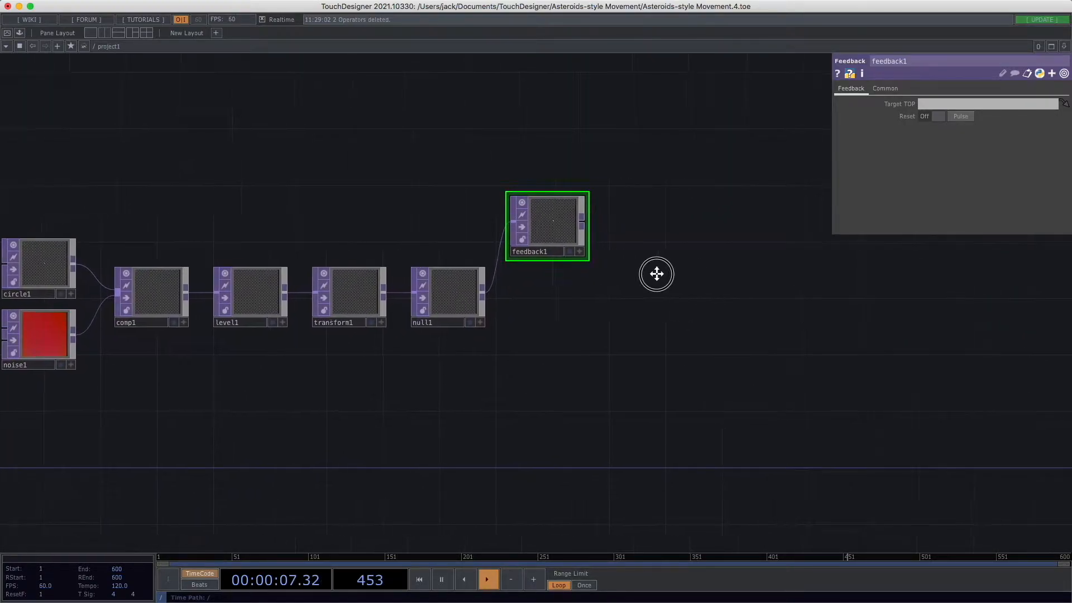
pyautogui.rightClick(516, 222)
pyautogui.write('blur')
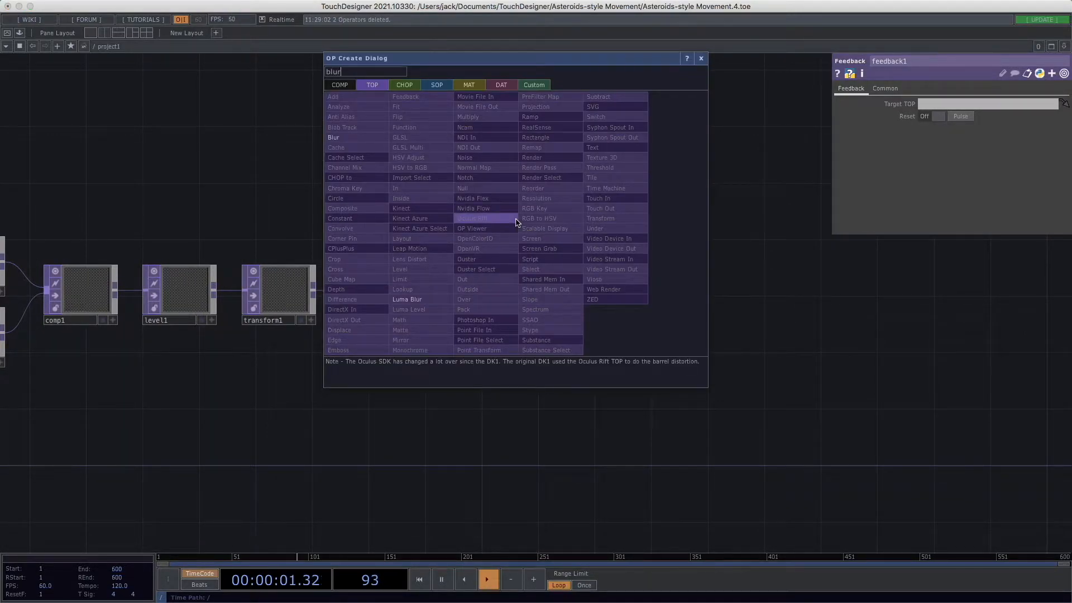
pyautogui.press('Return')
pyautogui.click(572, 229)
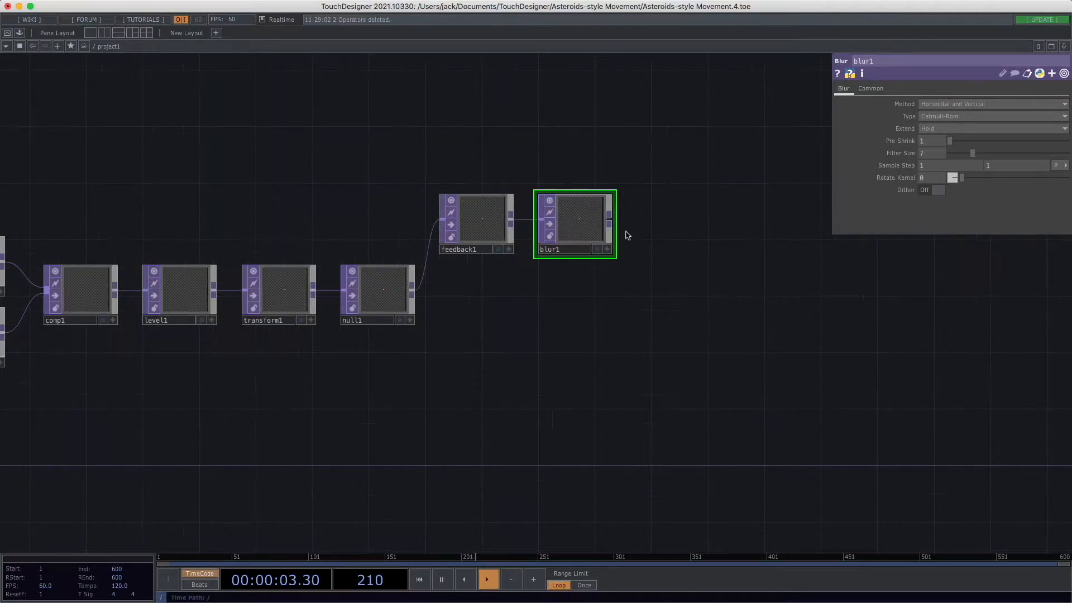
# Step: Append a second Level TOP after the blur, followed by a second Null TOP
pyautogui.rightClick(609, 222)
pyautogui.write('level')
pyautogui.press('Return')
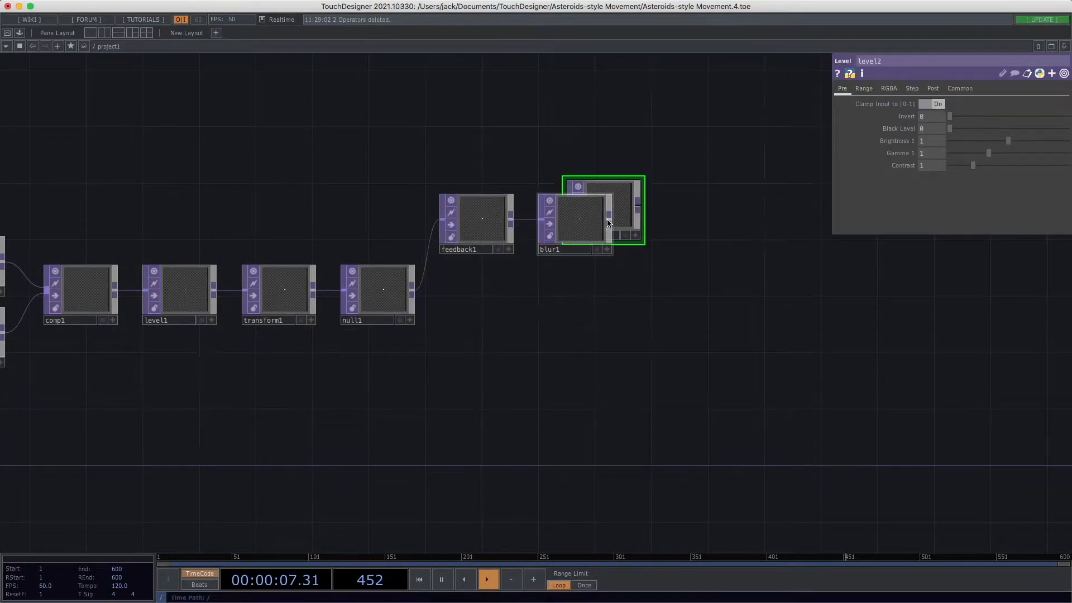
pyautogui.click(692, 230)
pyautogui.moveTo(731, 294); pyautogui.dragTo(670, 280)
pyautogui.press('super+v')
pyautogui.click(711, 209)
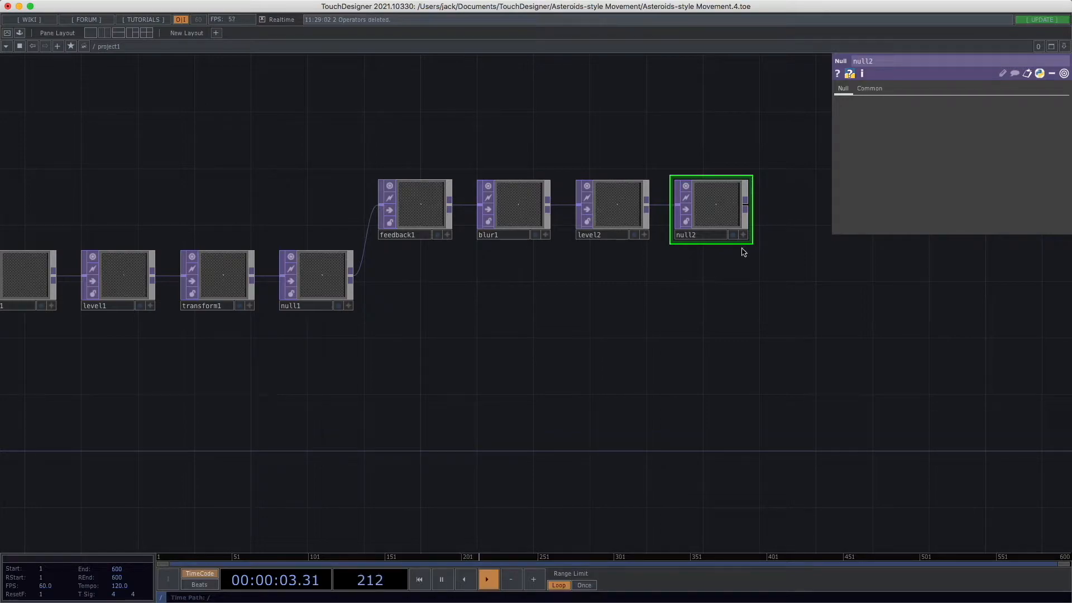
pyautogui.moveTo(828, 300); pyautogui.dragTo(796, 295)
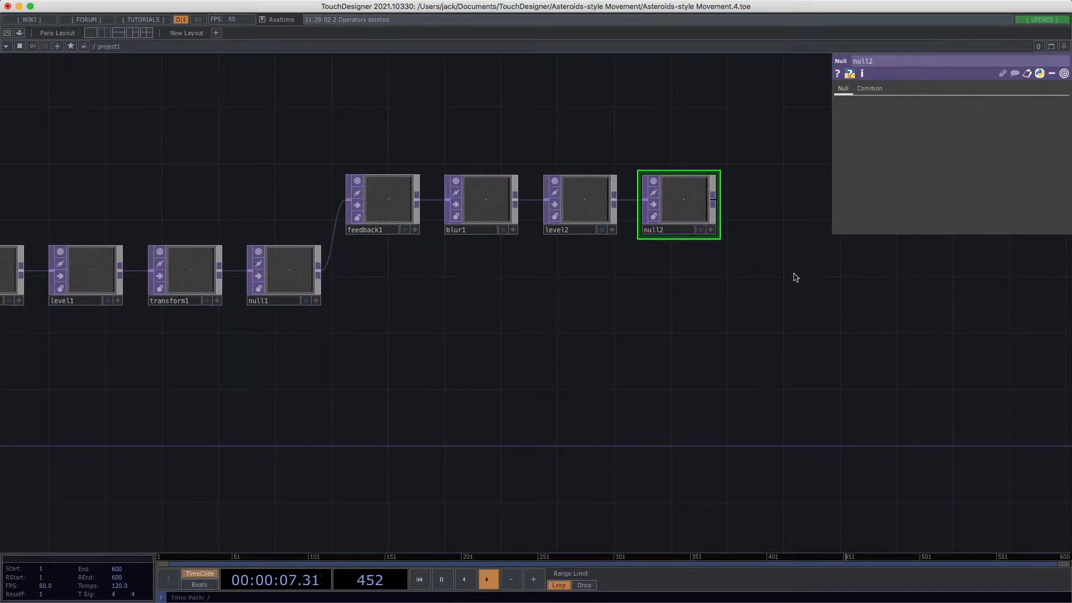
pyautogui.moveTo(776, 294); pyautogui.dragTo(759, 296)
pyautogui.doubleClick(769, 285)
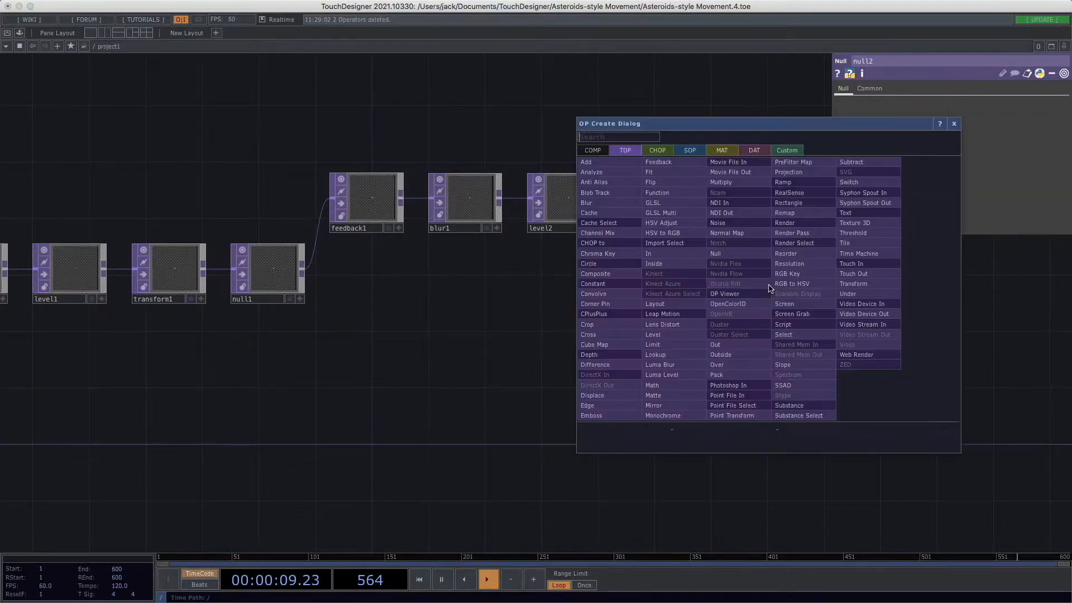
pyautogui.click(954, 123)
# Step: Add a second Composite TOP fed by the feedback branch's null and connect the main chain's null1 as its second input
pyautogui.moveTo(690, 323); pyautogui.dragTo(629, 309)
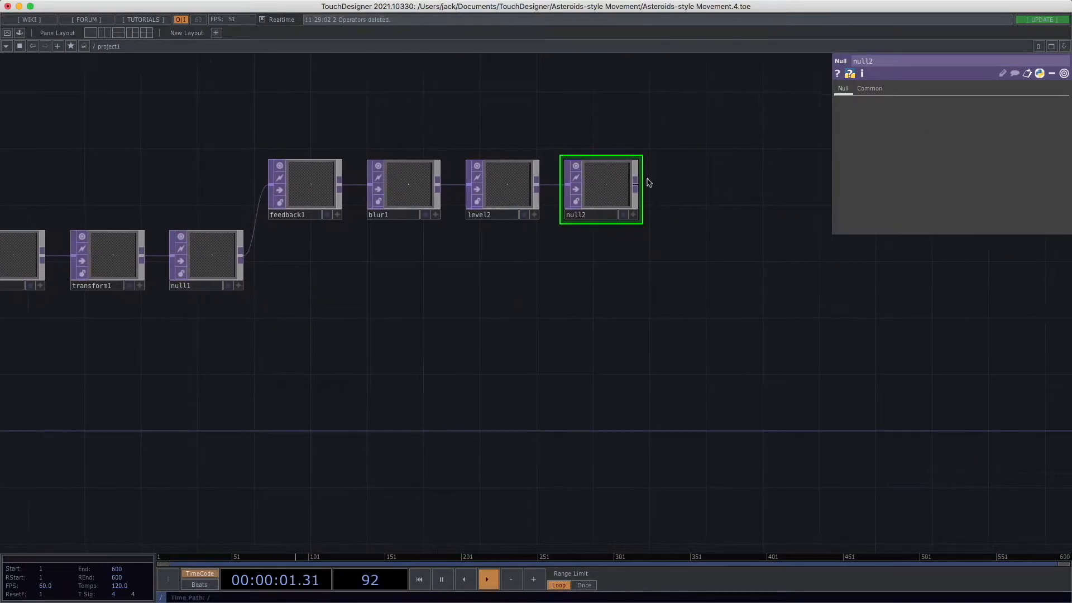
pyautogui.rightClick(636, 181)
pyautogui.write('composi')
pyautogui.press('Return')
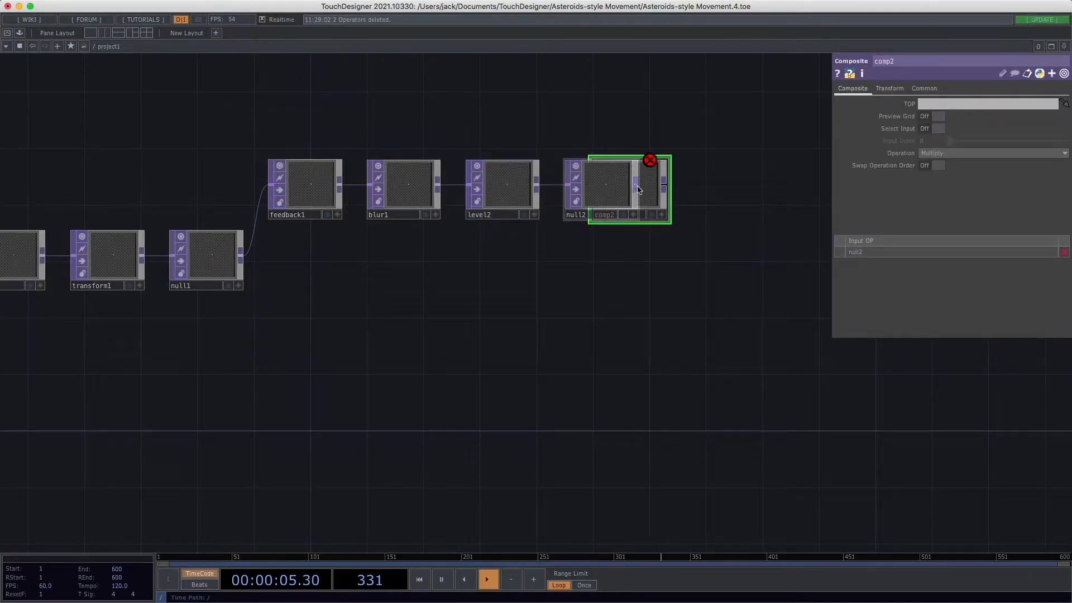
pyautogui.click(719, 248)
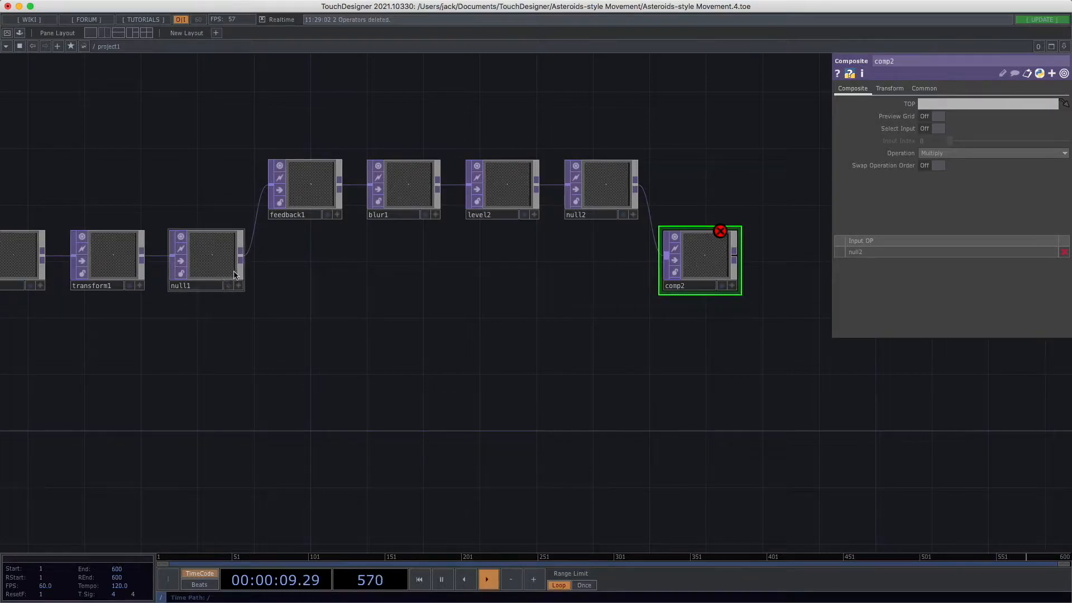
pyautogui.moveTo(240, 259); pyautogui.dragTo(651, 269)
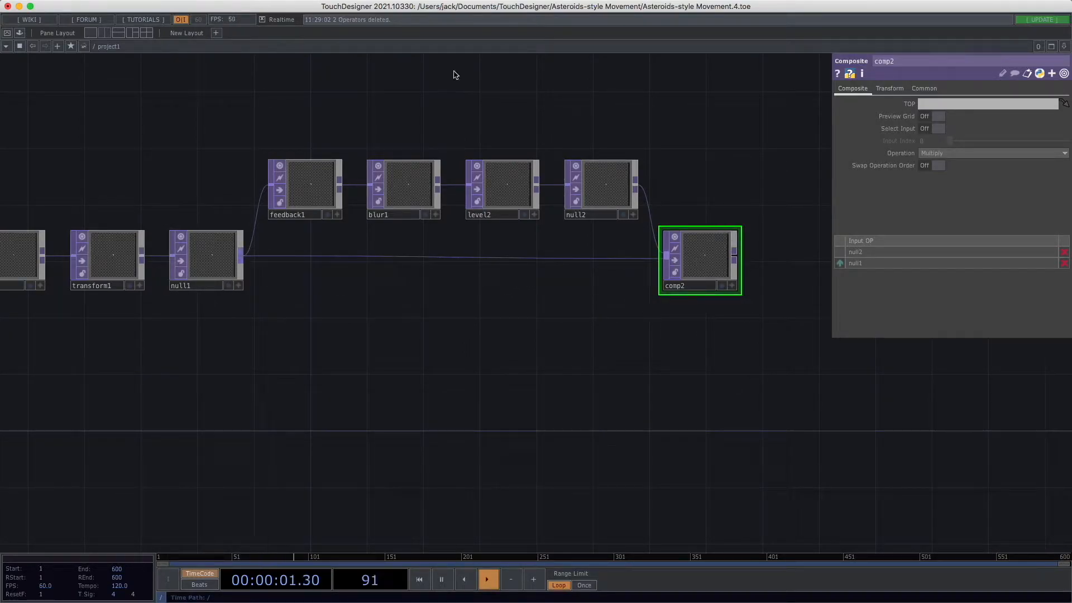
# Step: Set comp2 as the Feedback operator's Target TOP
pyautogui.moveTo(378, 298); pyautogui.dragTo(382, 298)
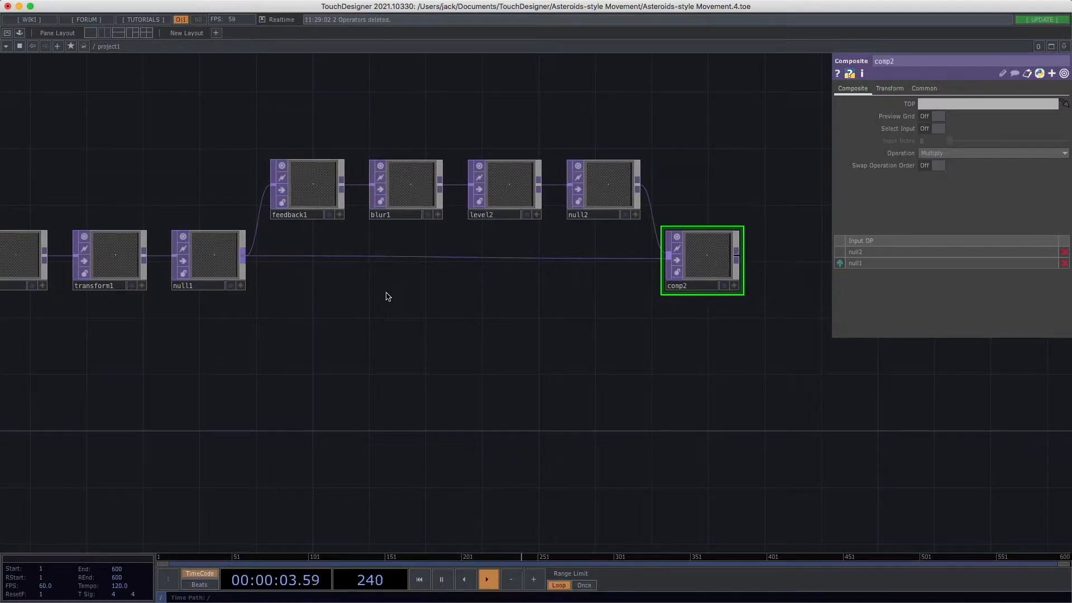
pyautogui.click(324, 193)
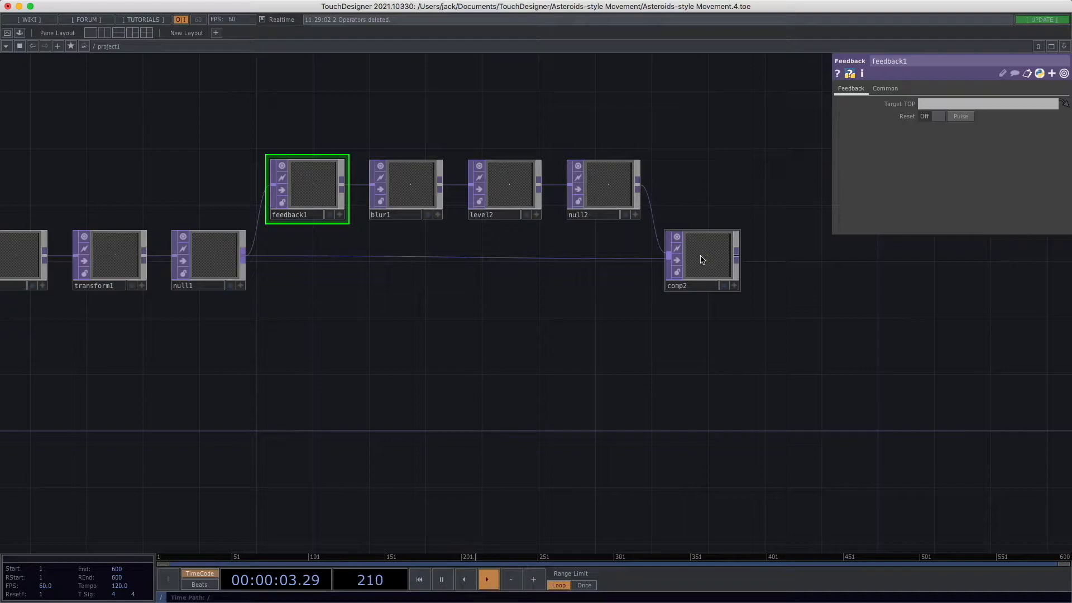
pyautogui.moveTo(708, 260); pyautogui.dragTo(298, 175)
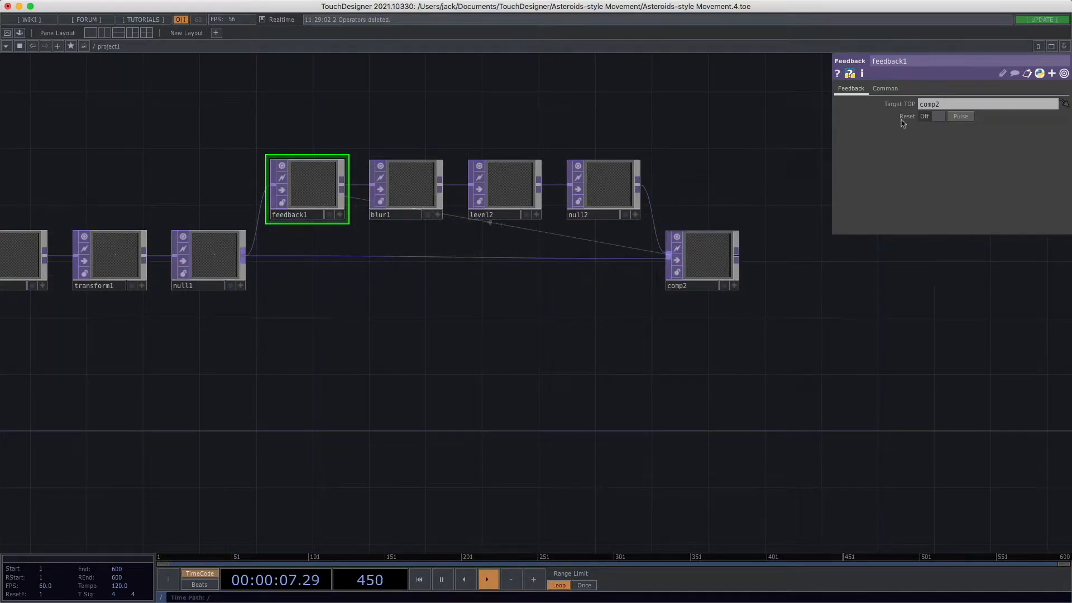
pyautogui.moveTo(700, 248); pyautogui.dragTo(957, 102)
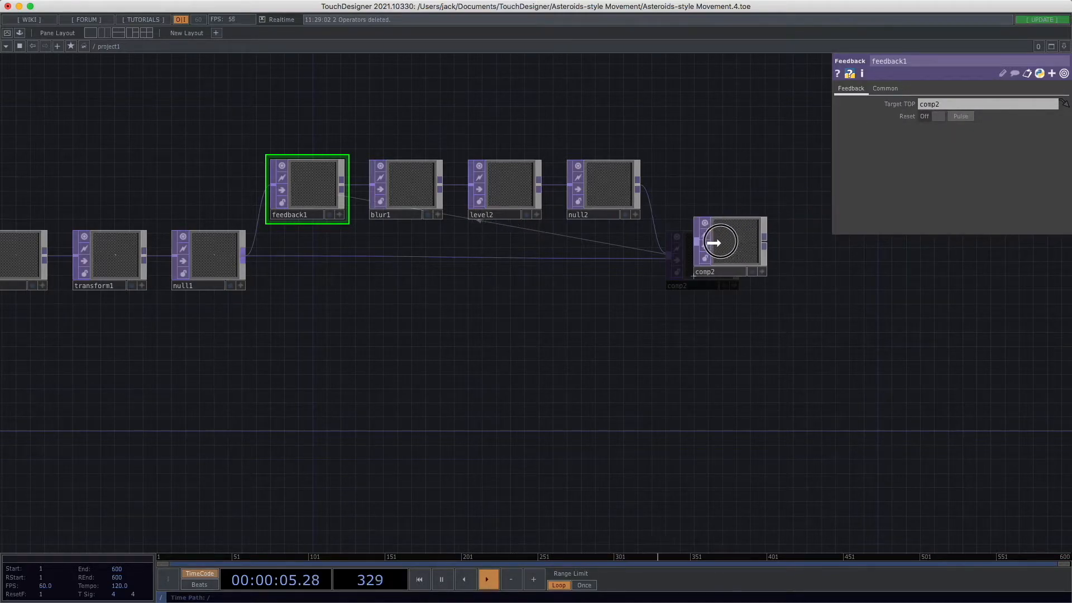
pyautogui.moveTo(722, 178); pyautogui.dragTo(673, 207)
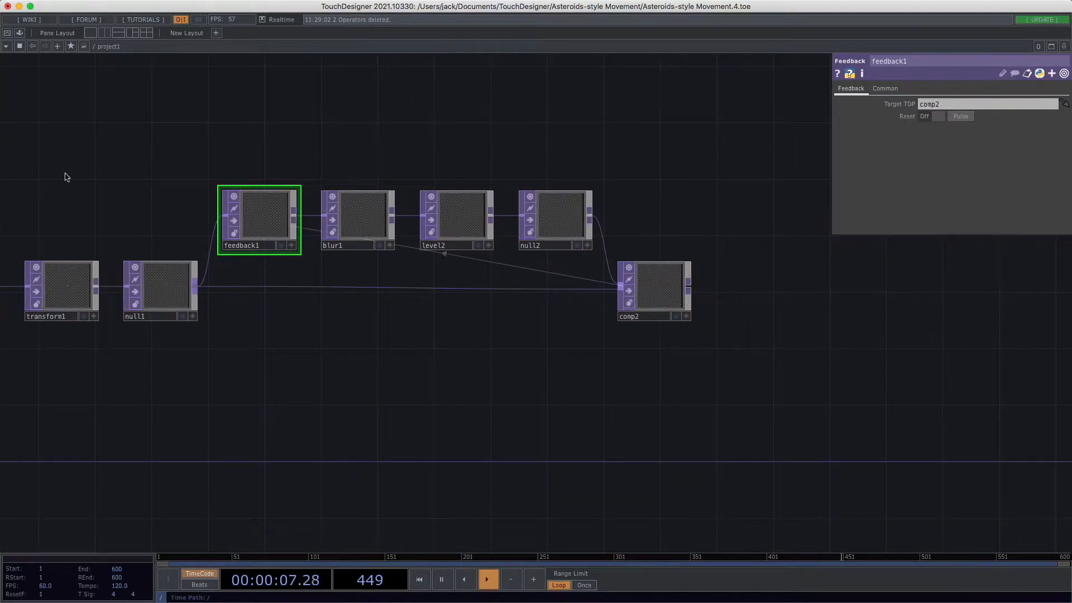
# Step: Preview comp2's output behind the network and switch the preview off again
pyautogui.click(675, 316)
pyautogui.moveTo(610, 356); pyautogui.dragTo(480, 358)
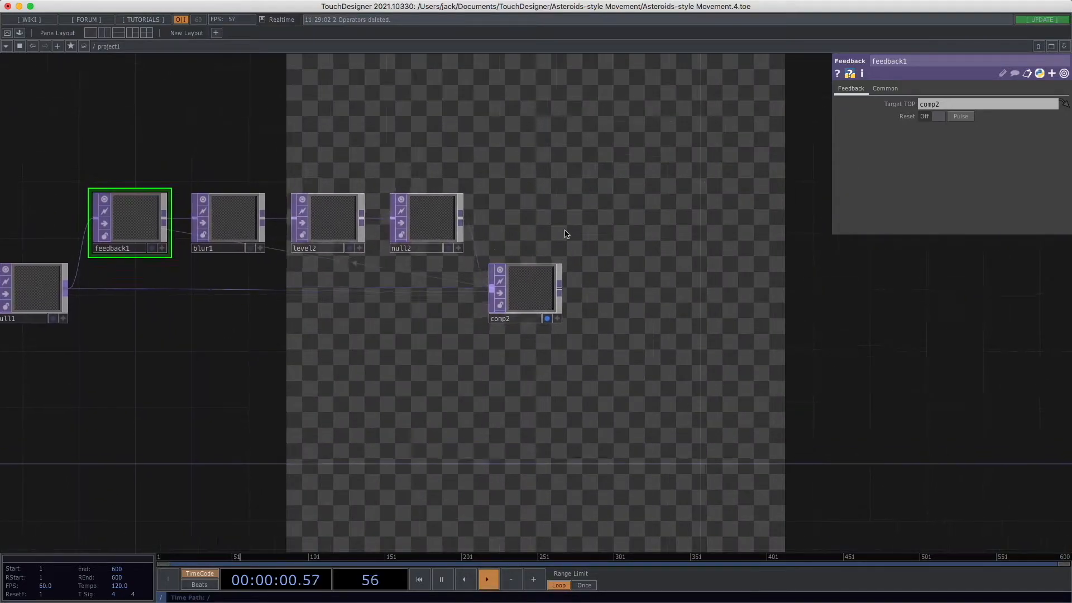
pyautogui.click(546, 319)
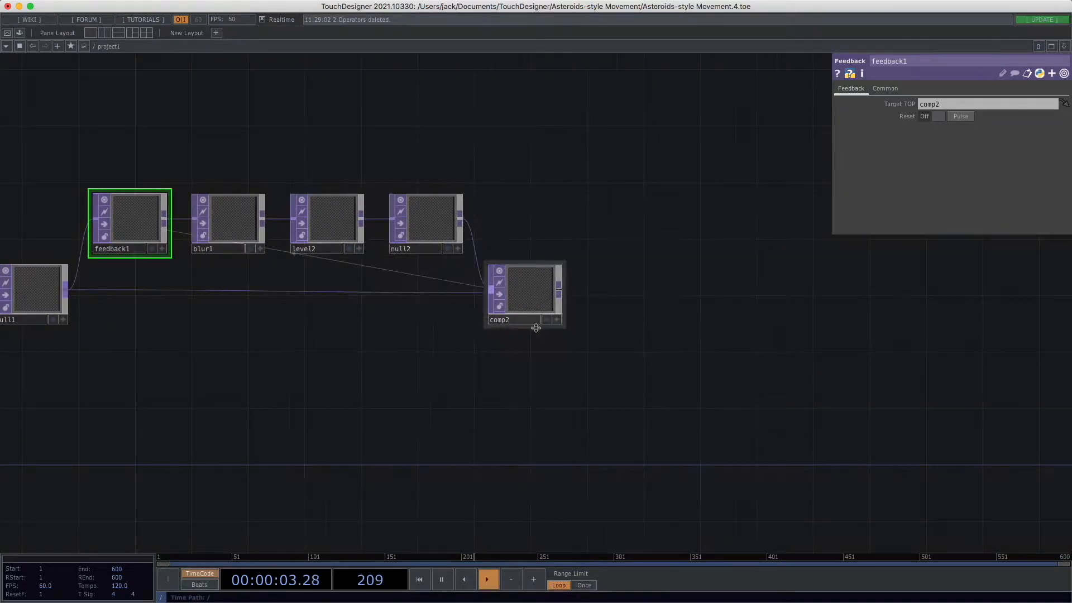
pyautogui.click(522, 301)
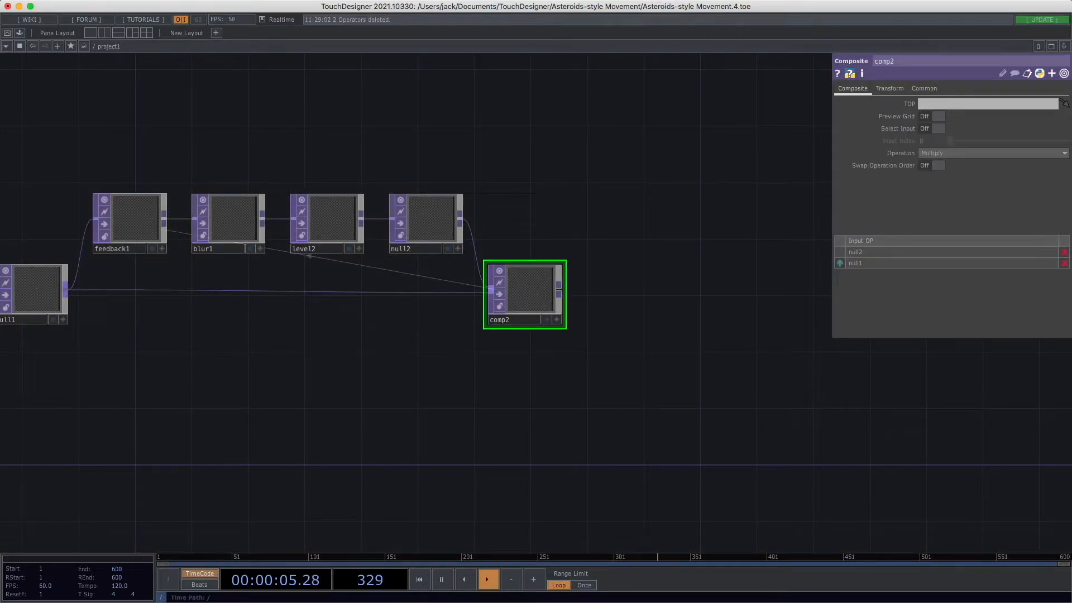
pyautogui.moveTo(646, 309); pyautogui.dragTo(652, 306)
pyautogui.click(553, 317)
pyautogui.moveTo(770, 407); pyautogui.dragTo(860, 289)
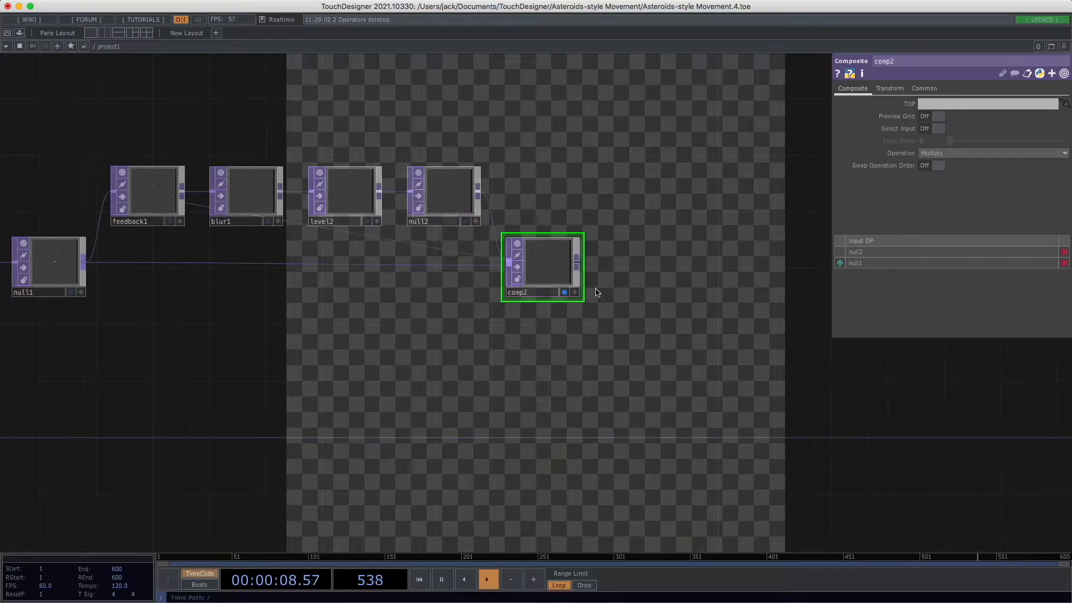
pyautogui.click(565, 292)
# Step: Set comp2's operation to Over and display its output behind the network
pyautogui.click(972, 154)
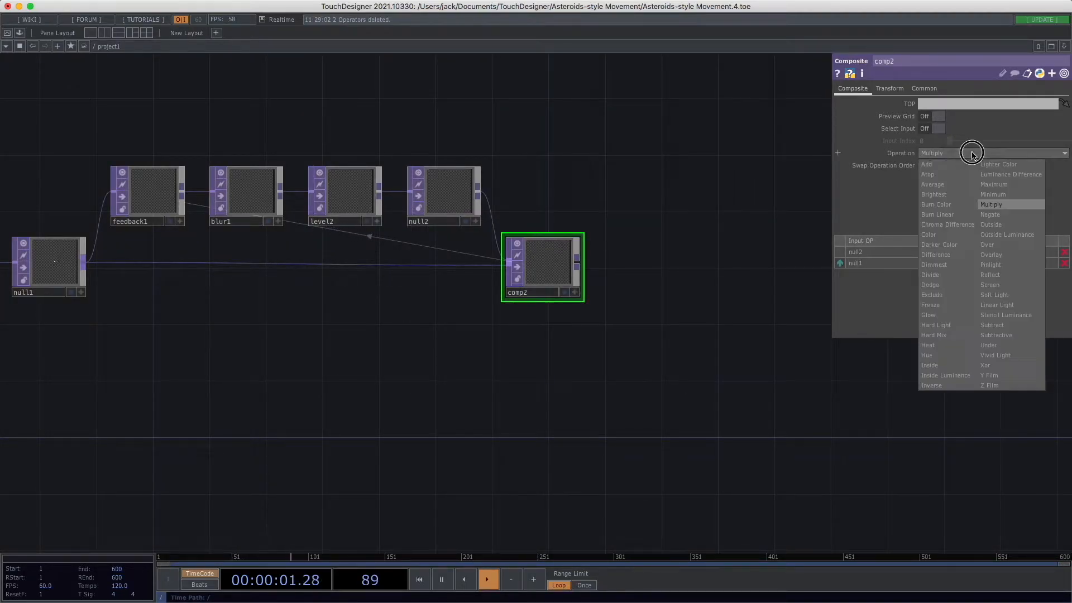
pyautogui.press('super+Tab')
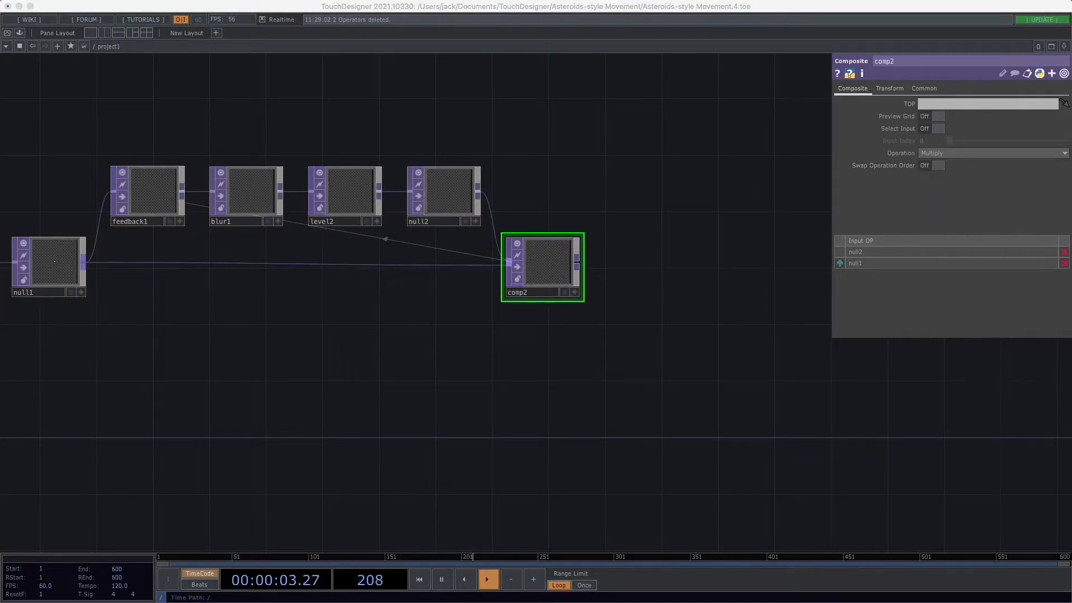
pyautogui.click(981, 153)
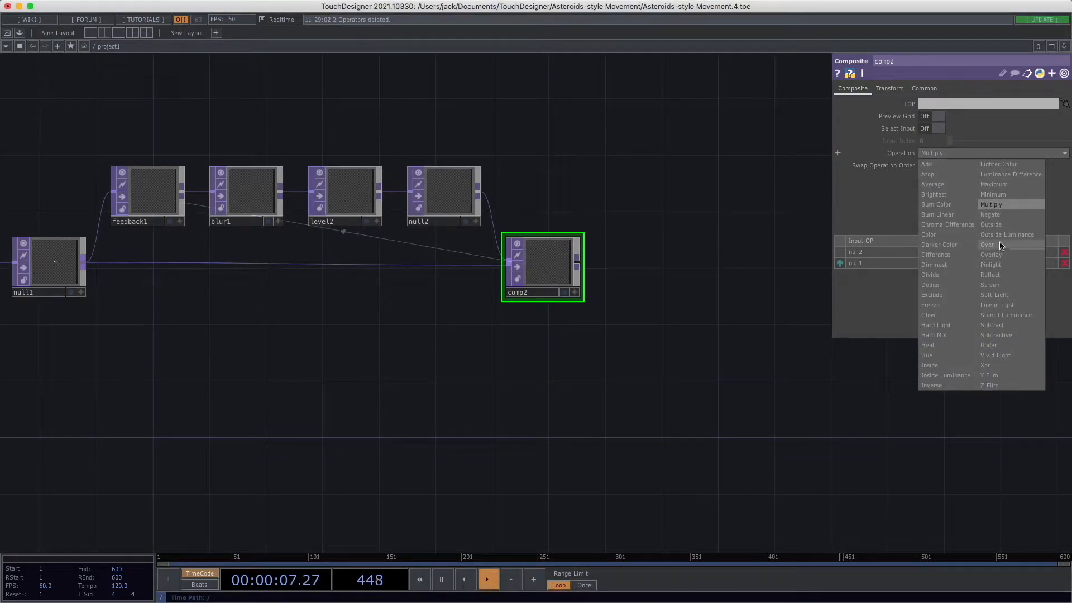
pyautogui.click(1000, 245)
pyautogui.moveTo(605, 292); pyautogui.dragTo(648, 386)
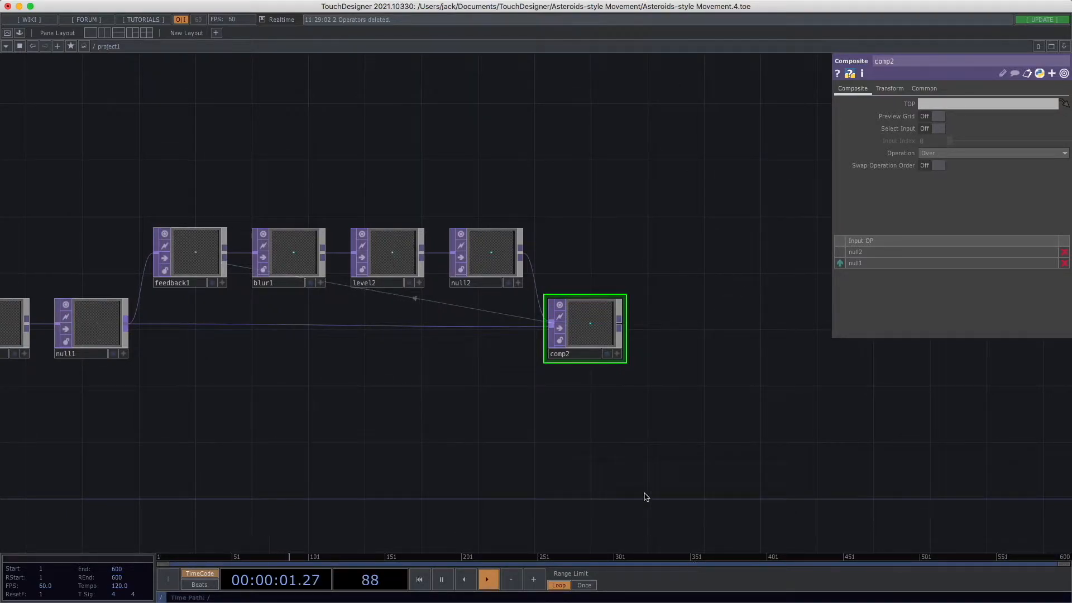
pyautogui.click(607, 353)
# Step: Test the feedback trail by shifting circle1's horizontal center, ending at -0.1
pyautogui.moveTo(584, 389); pyautogui.dragTo(743, 353)
pyautogui.moveTo(406, 365); pyautogui.dragTo(517, 358)
pyautogui.moveTo(443, 354); pyautogui.dragTo(491, 345)
pyautogui.moveTo(288, 405); pyautogui.dragTo(394, 406)
pyautogui.click(120, 244)
pyautogui.moveTo(742, 479); pyautogui.dragTo(583, 483)
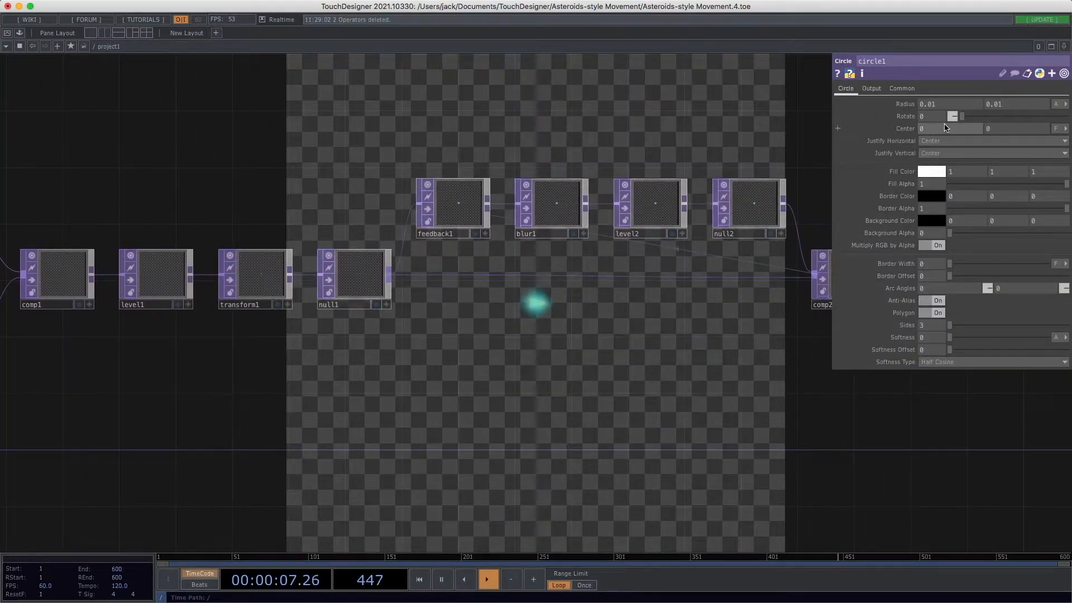
pyautogui.click(931, 132)
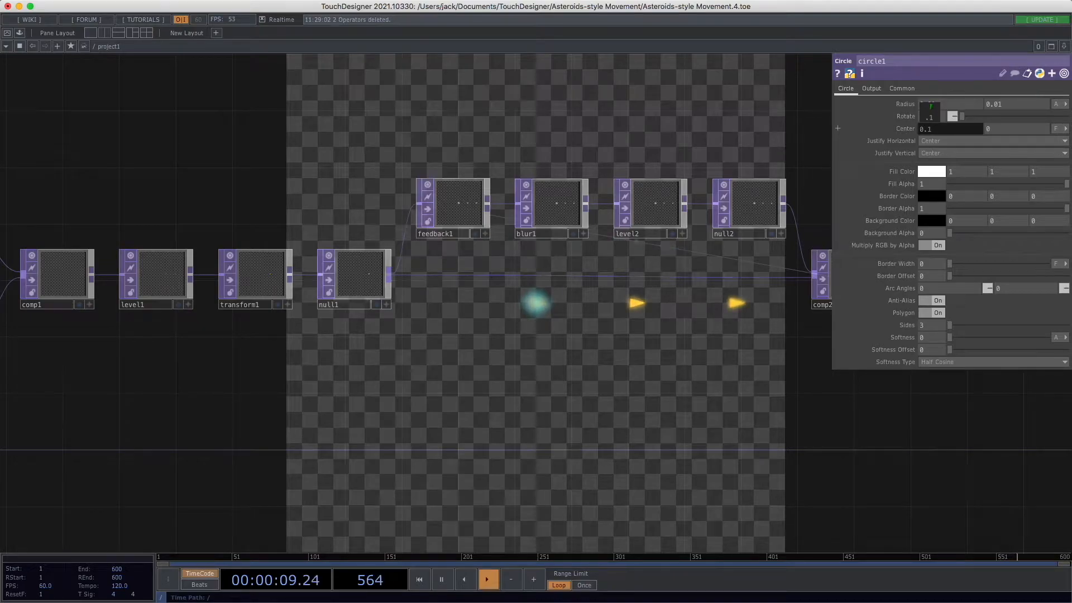
pyautogui.write('-0.1')
pyautogui.press('Return')
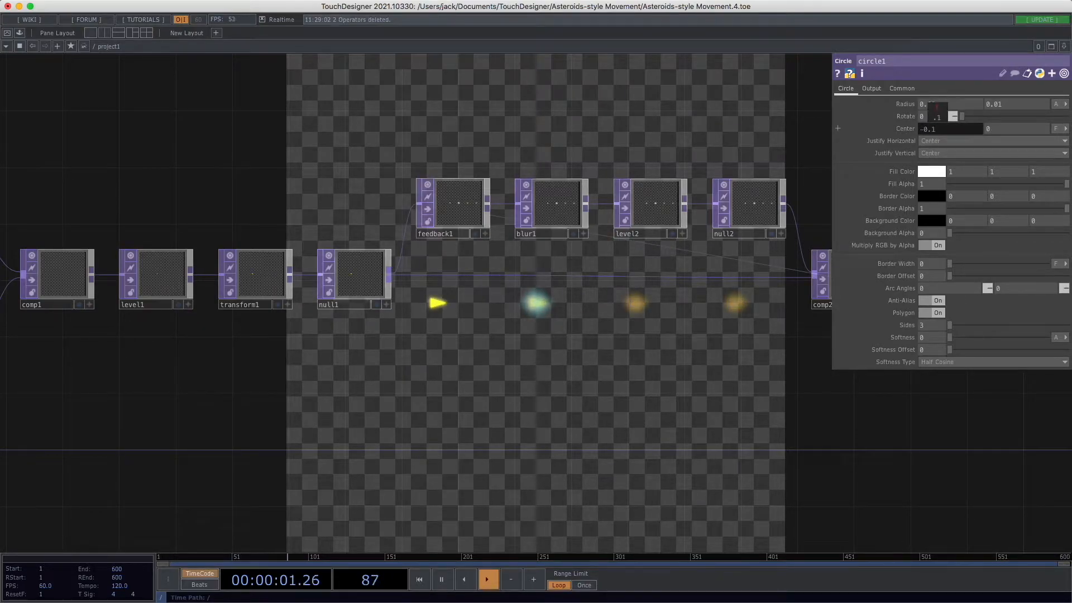
# Step: Sweep circle1's horizontal center gradually to draw a continuous trail, and return it to 0
pyautogui.moveTo(554, 358); pyautogui.dragTo(535, 341)
pyautogui.moveTo(626, 358); pyautogui.dragTo(650, 359)
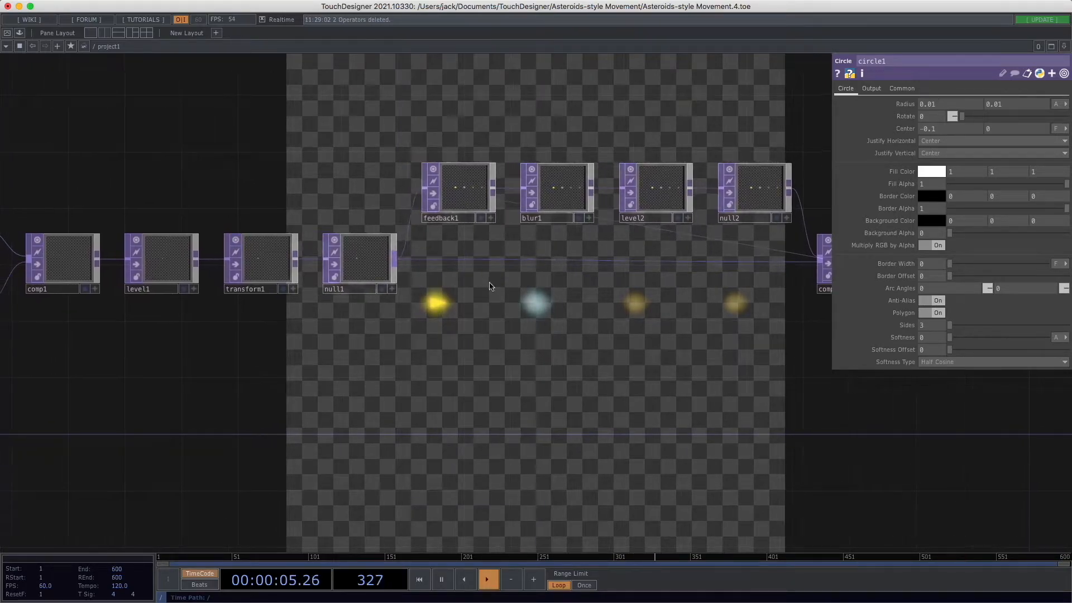
pyautogui.moveTo(513, 335); pyautogui.dragTo(526, 315)
pyautogui.moveTo(594, 339); pyautogui.dragTo(619, 337)
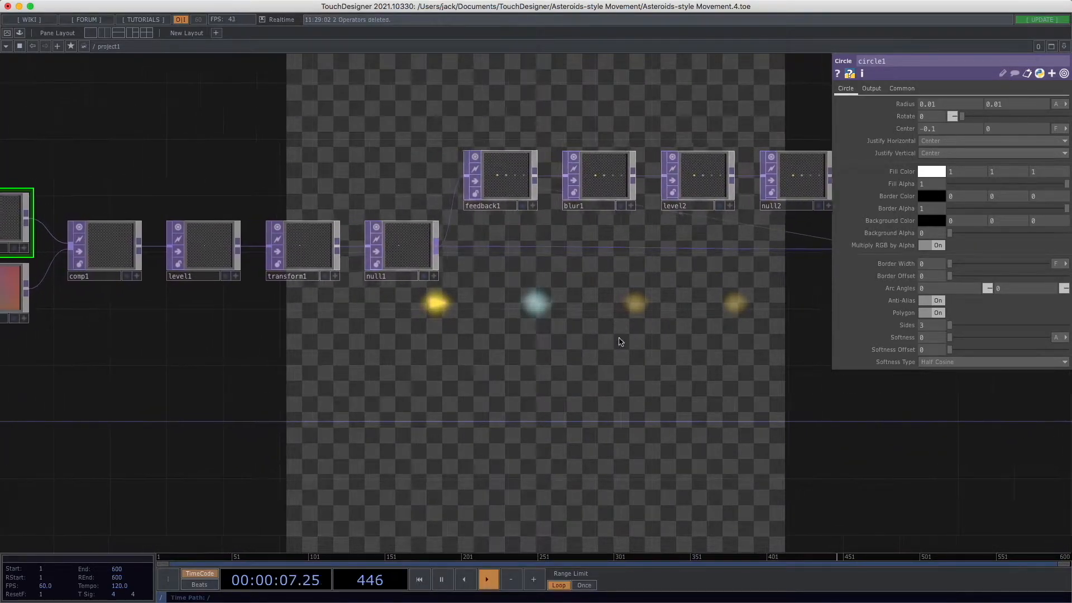
pyautogui.moveTo(934, 130); pyautogui.dragTo(931, 114)
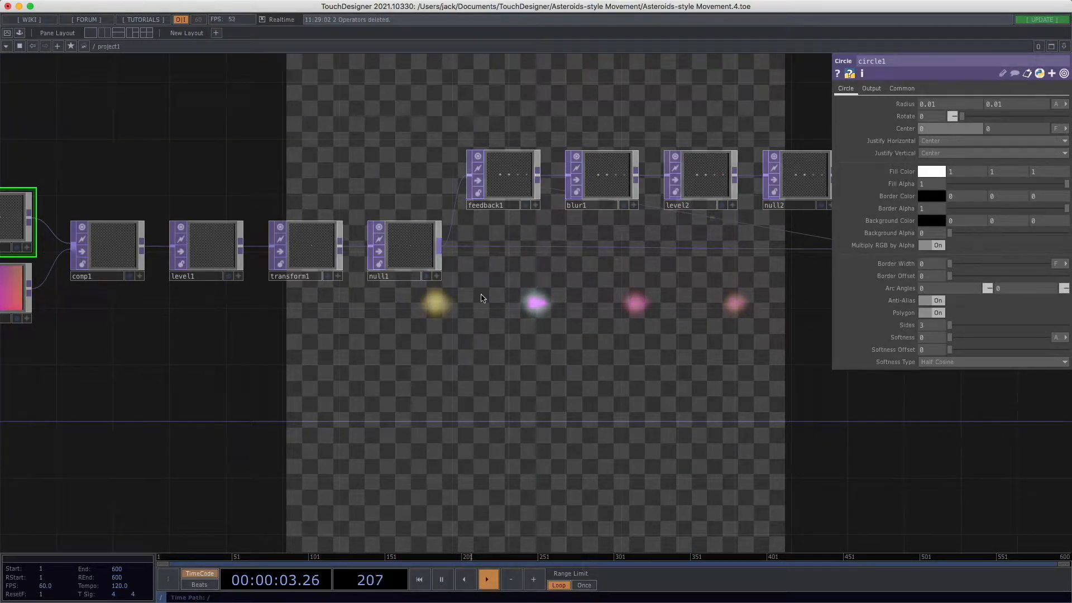
pyautogui.moveTo(940, 130)
pyautogui.mouseDown()
pyautogui.moveTo(940, 168)
pyautogui.moveTo(939, 108)
pyautogui.moveTo(943, 118)
pyautogui.mouseUp()
pyautogui.click(946, 130)
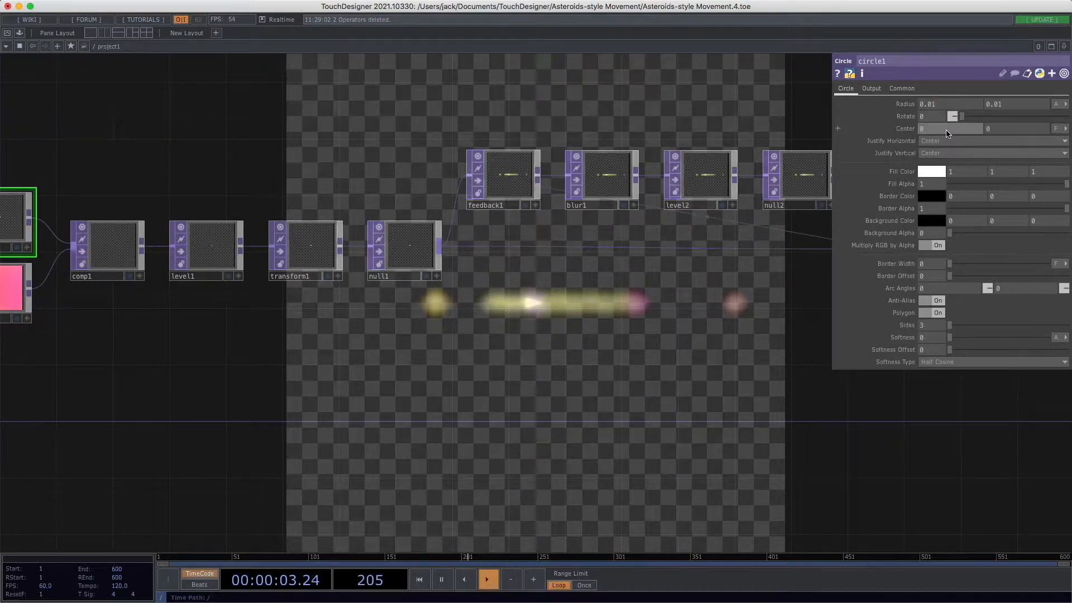
pyautogui.write('0')
pyautogui.press('Return')
# Step: Select comp2 and turn off its background display
pyautogui.moveTo(581, 280); pyautogui.dragTo(374, 321)
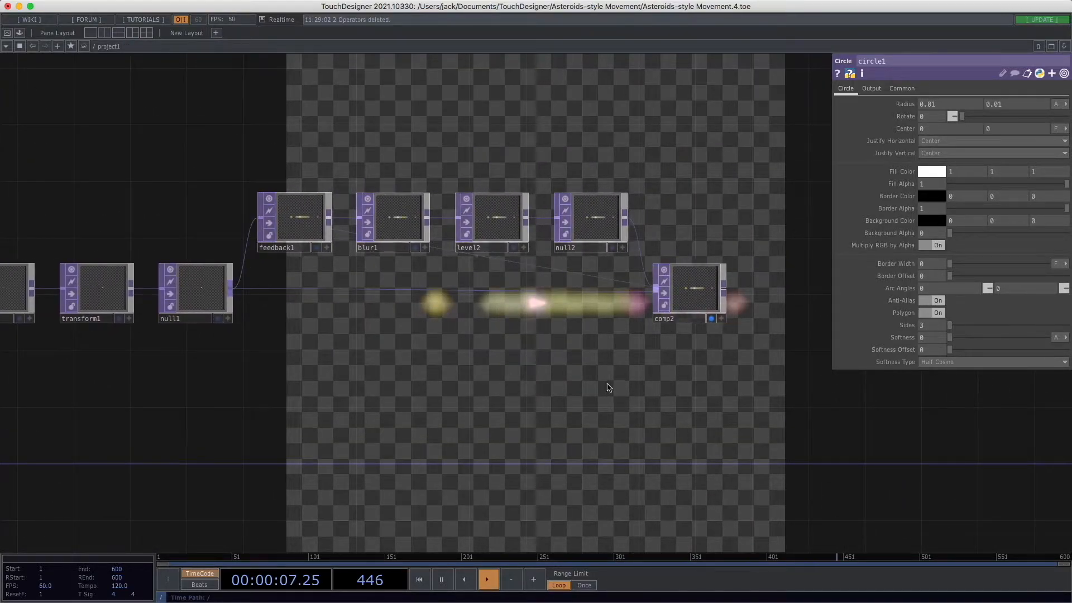
pyautogui.moveTo(700, 353); pyautogui.dragTo(641, 346)
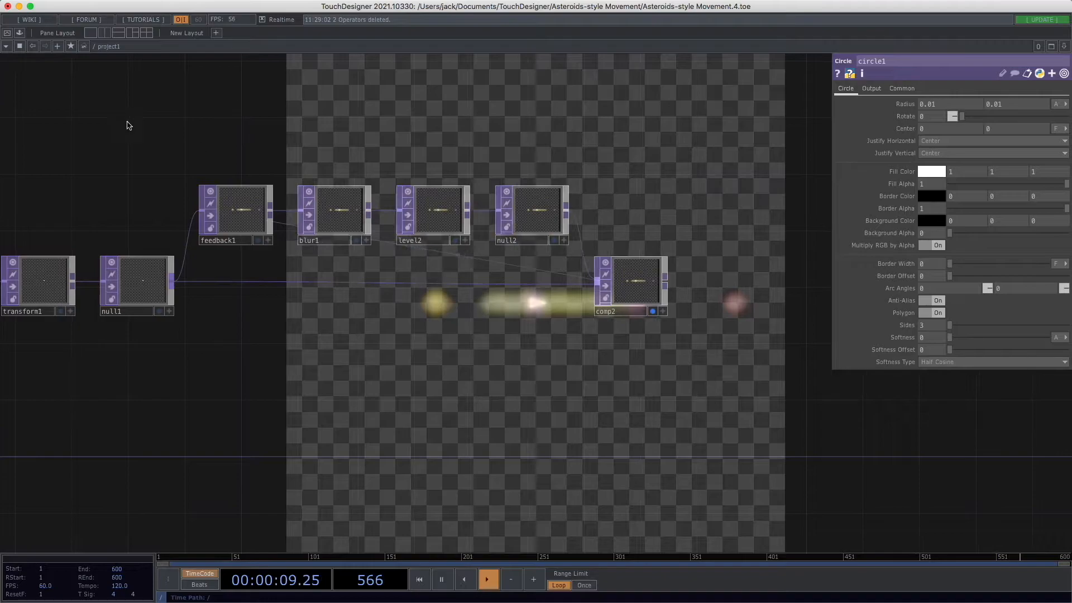
pyautogui.click(621, 281)
pyautogui.click(652, 312)
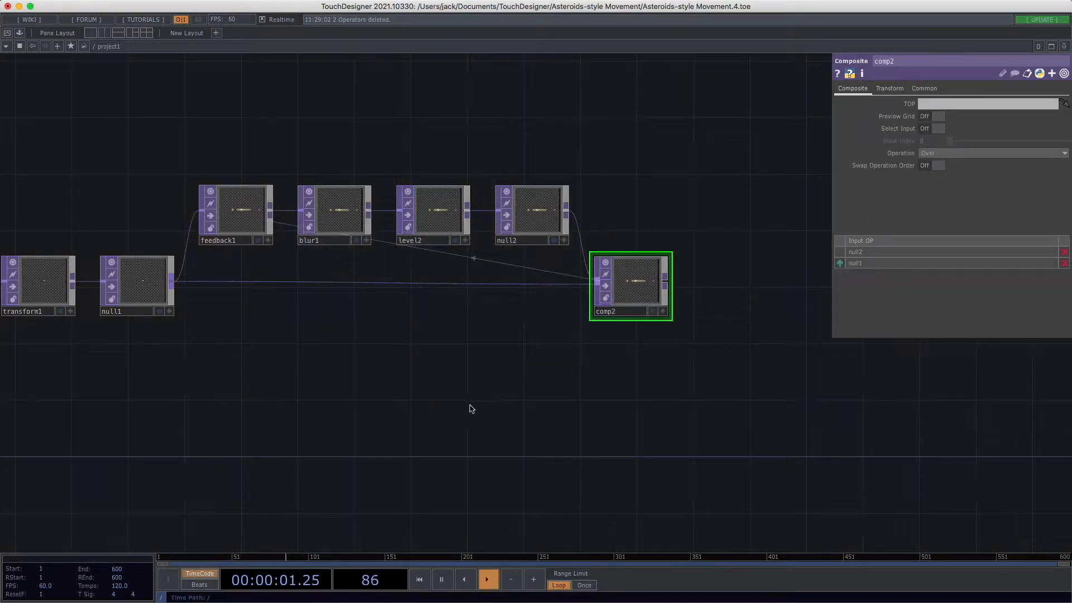
pyautogui.moveTo(472, 409); pyautogui.dragTo(515, 415)
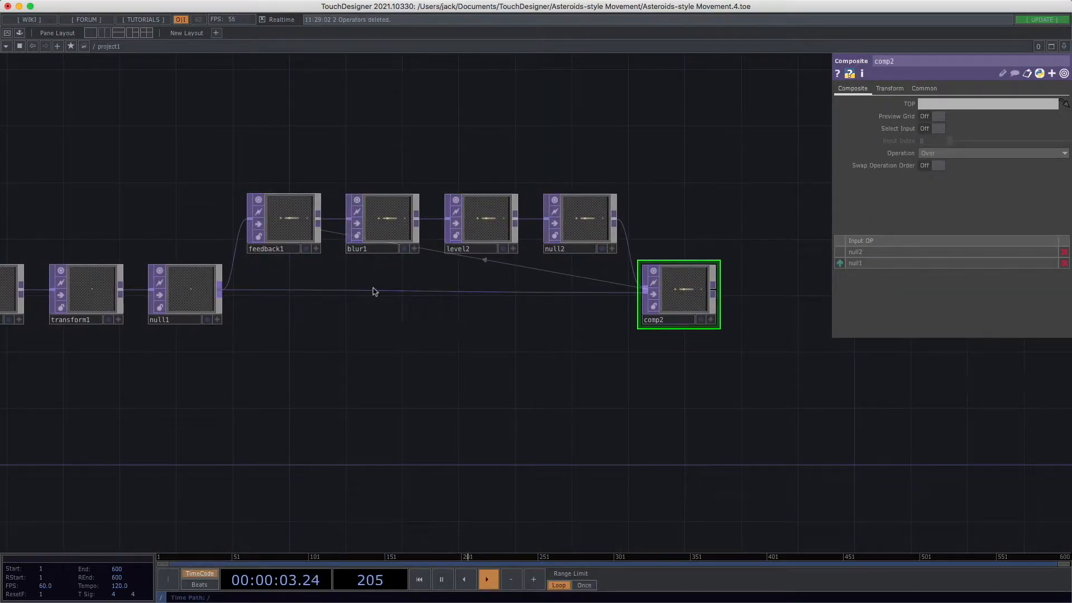
# Step: Select blur1 and turn comp2's background display back on
pyautogui.click(392, 215)
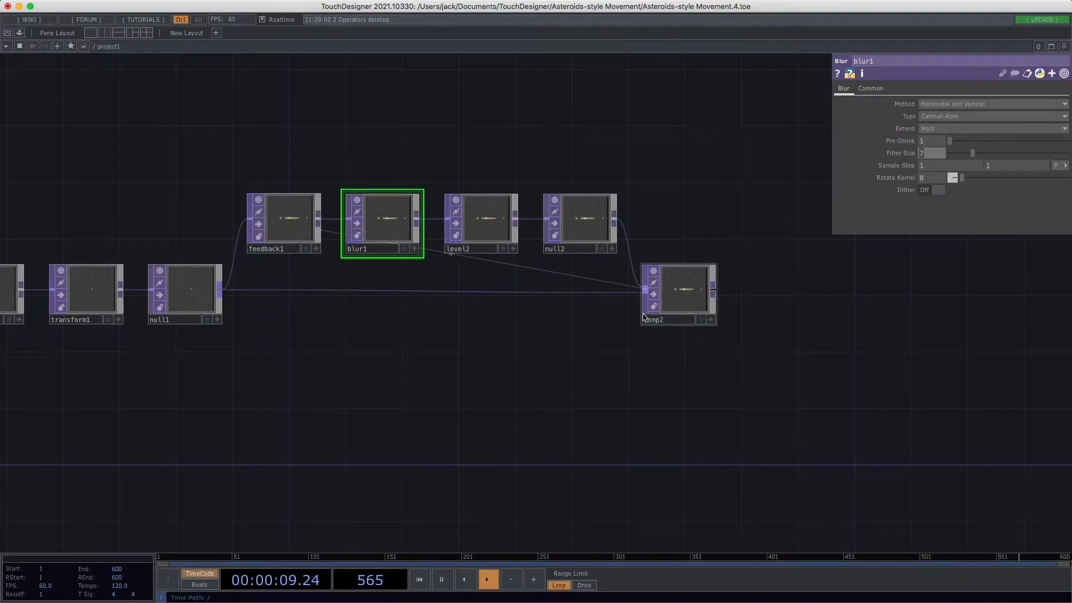
pyautogui.moveTo(674, 352); pyautogui.dragTo(669, 371)
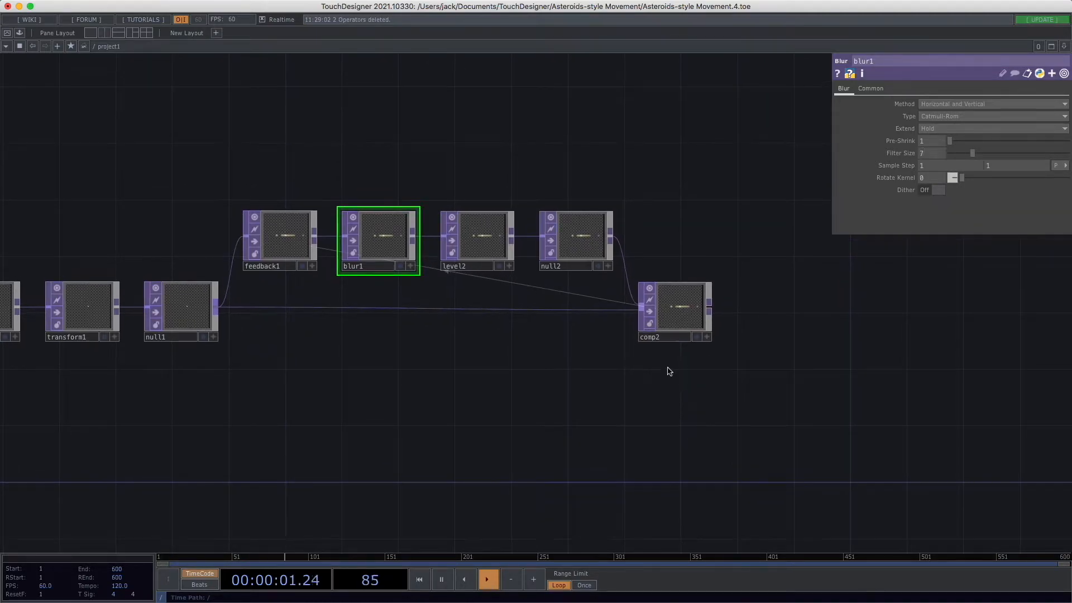
pyautogui.click(697, 337)
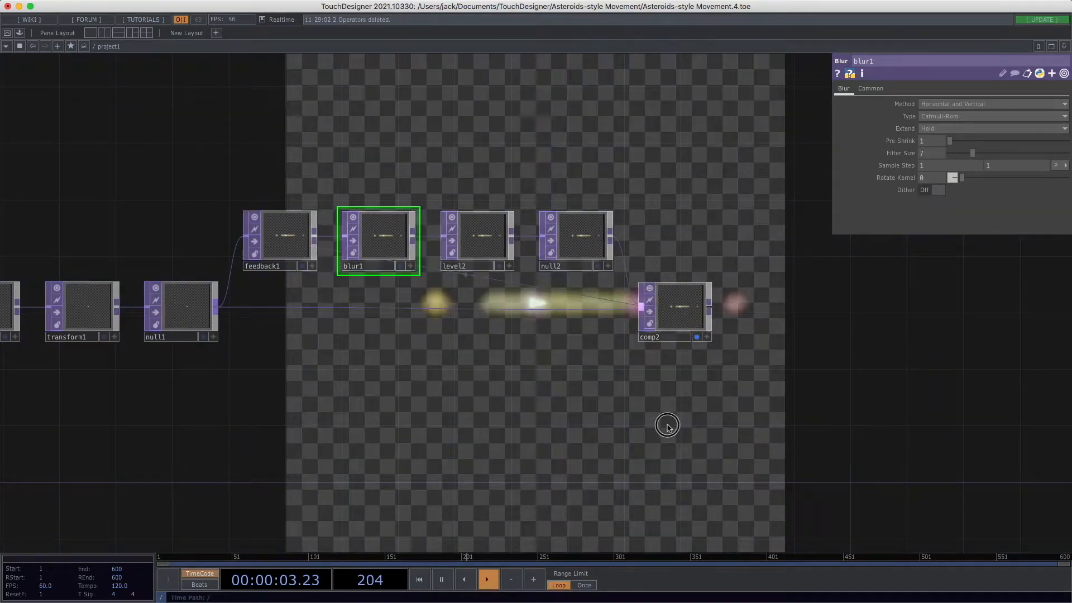
pyautogui.press('h')
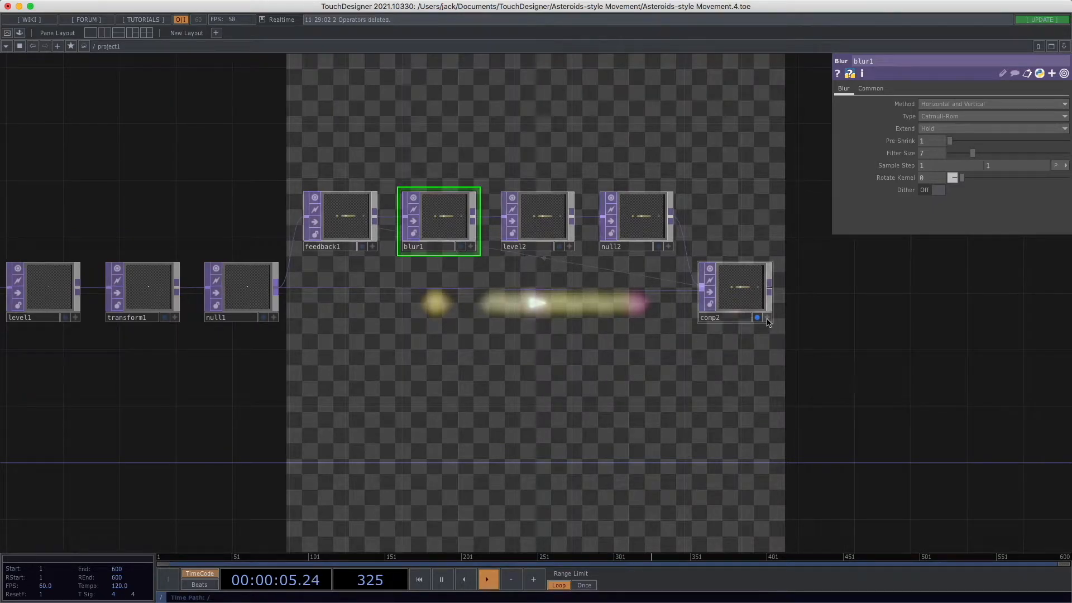
pyautogui.moveTo(493, 360); pyautogui.dragTo(379, 393)
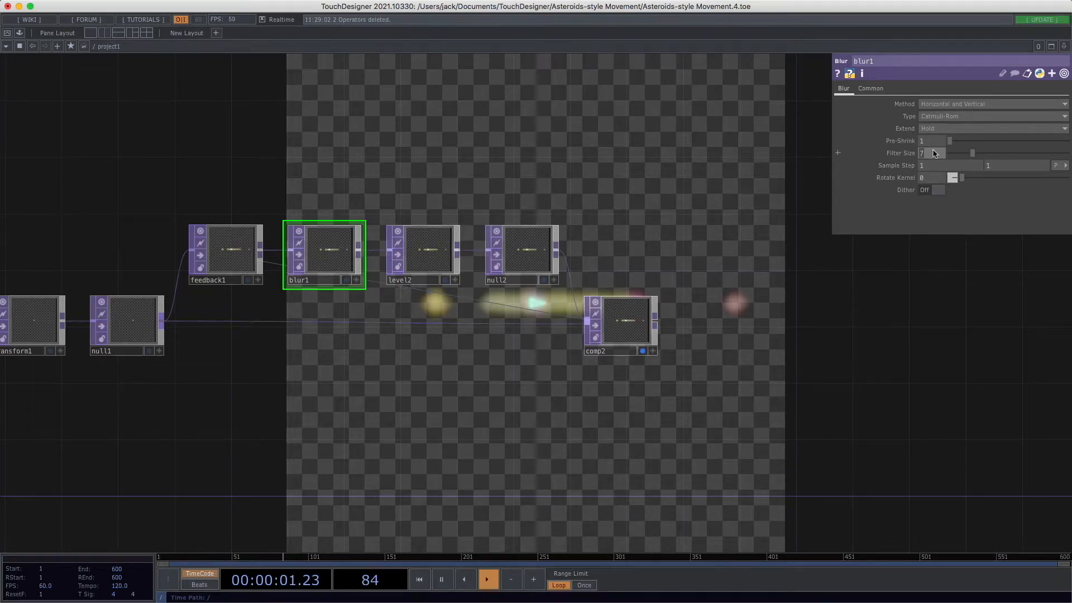
# Step: Set blur1's filter size to 2 and both sample step values to 0.05
pyautogui.press('Return')
pyautogui.click(939, 165)
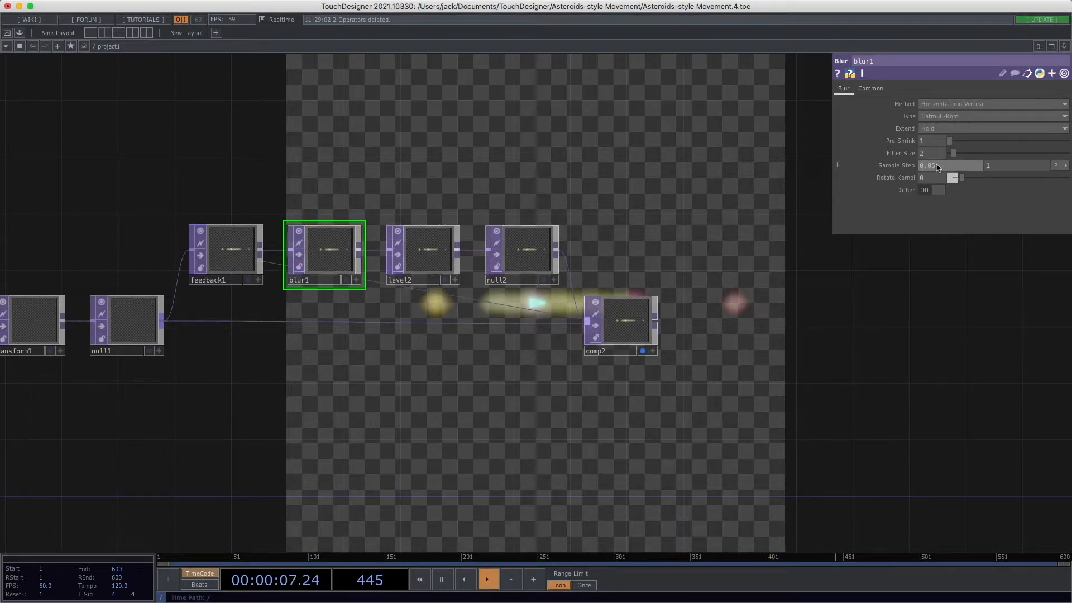
pyautogui.press('Tab')
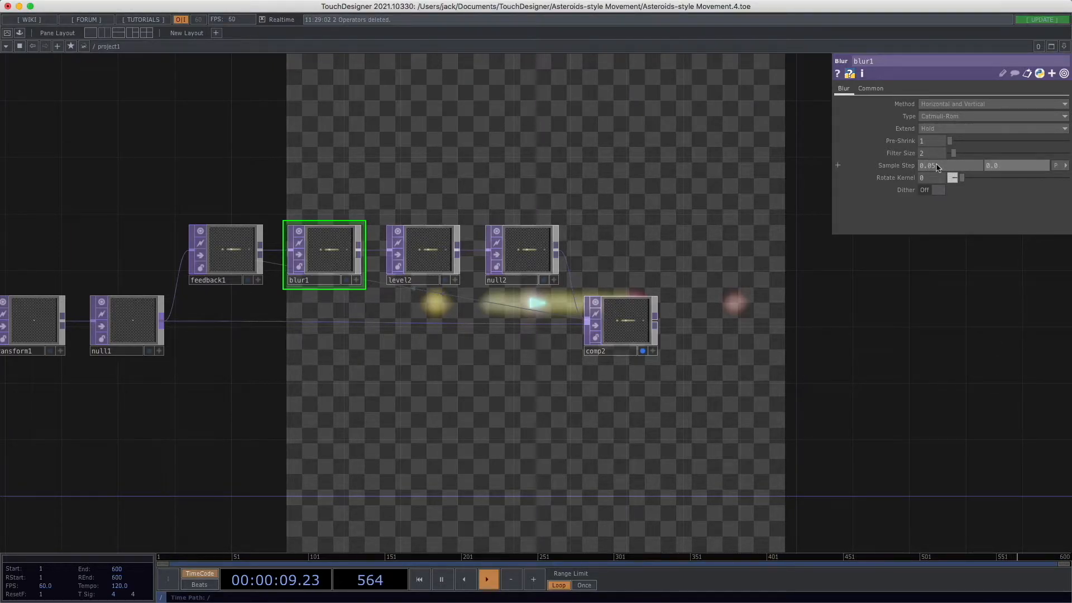
pyautogui.click(219, 433)
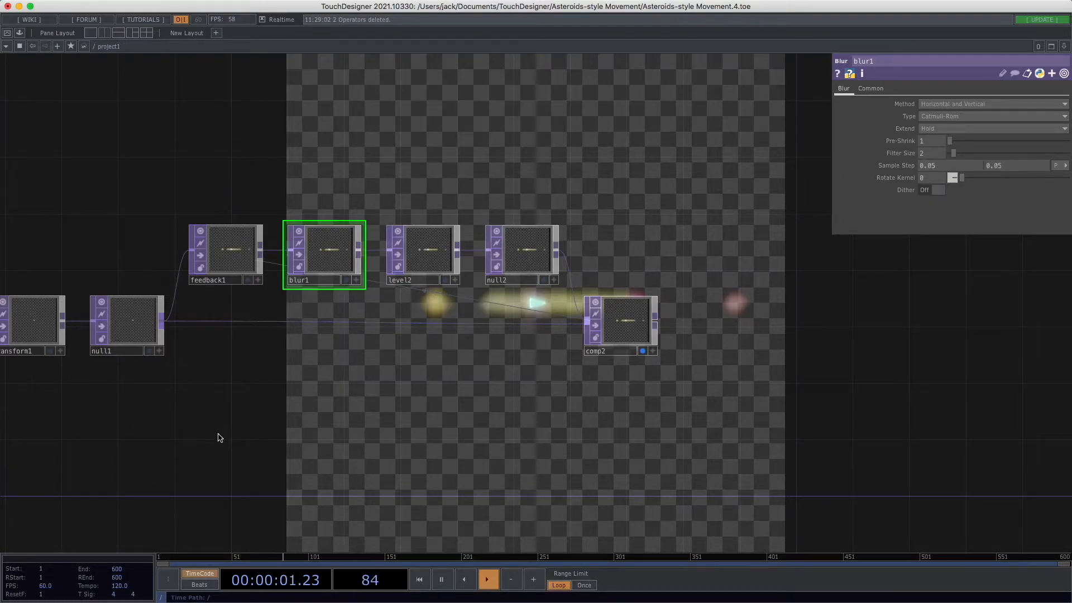
# Step: Clear the accumulated trail by switching feedback1's Reset on and back off
pyautogui.click(230, 250)
pyautogui.click(933, 117)
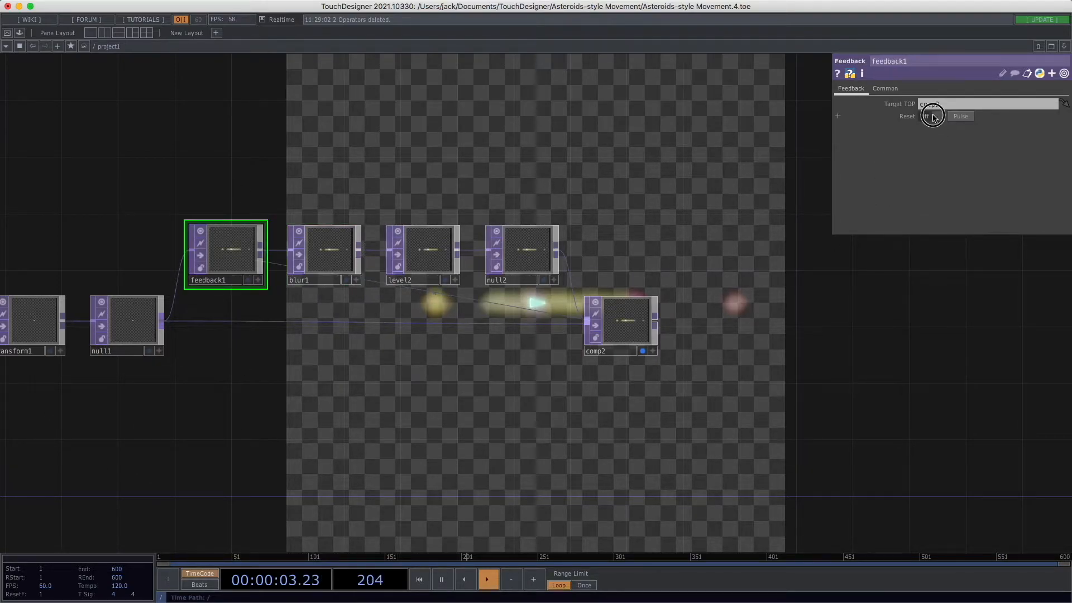
pyautogui.click(933, 117)
pyautogui.scroll(-5, 726, 363)
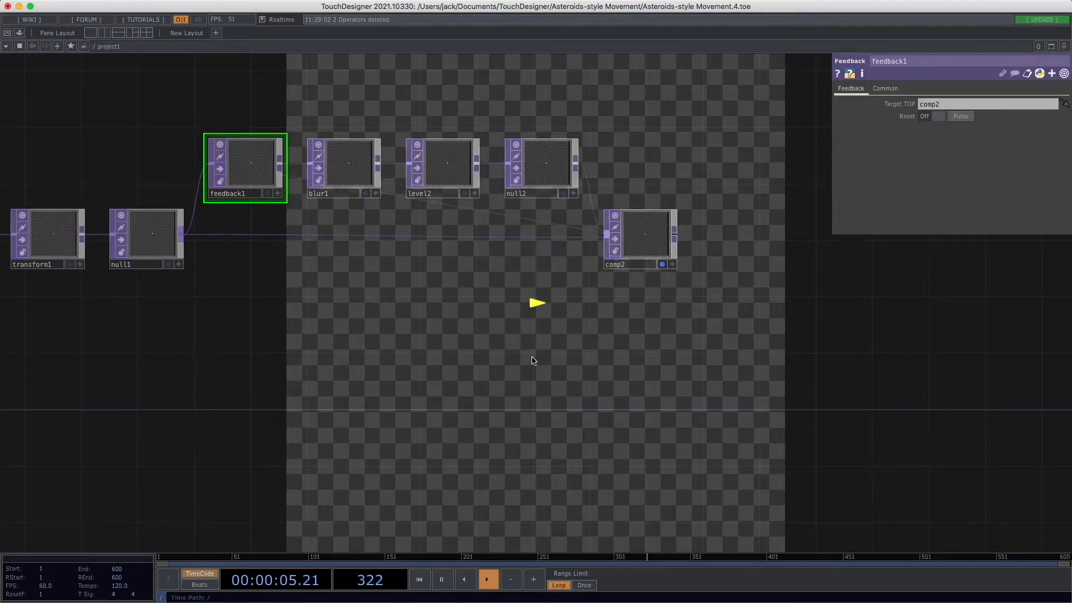
pyautogui.hscroll(-5, 580, 341)
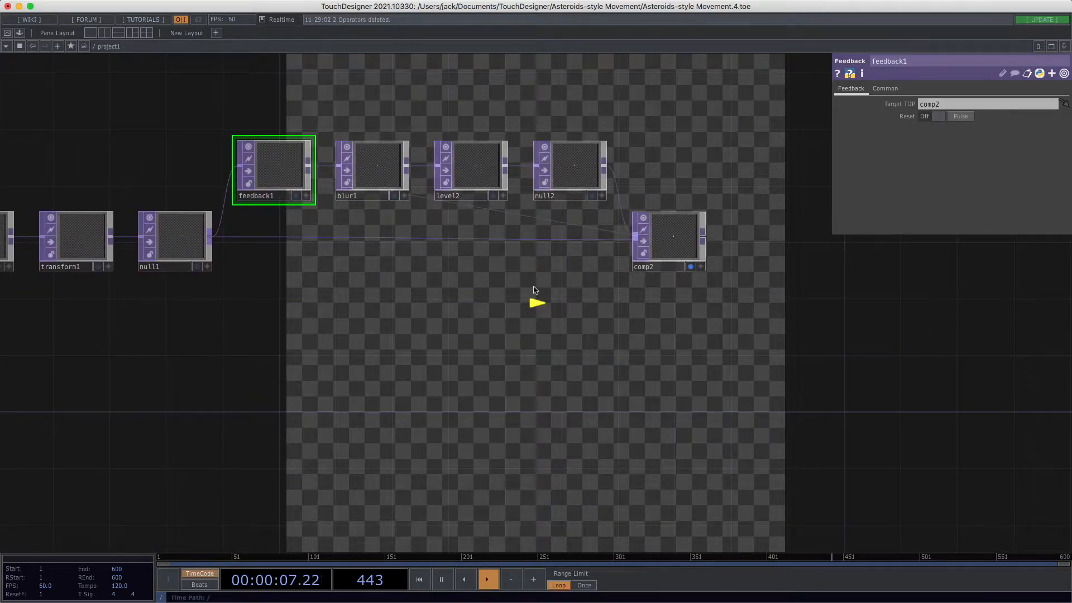
# Step: Set level2's opacity to 0.99 in its post adjustments
pyautogui.scroll(2, 616, 347)
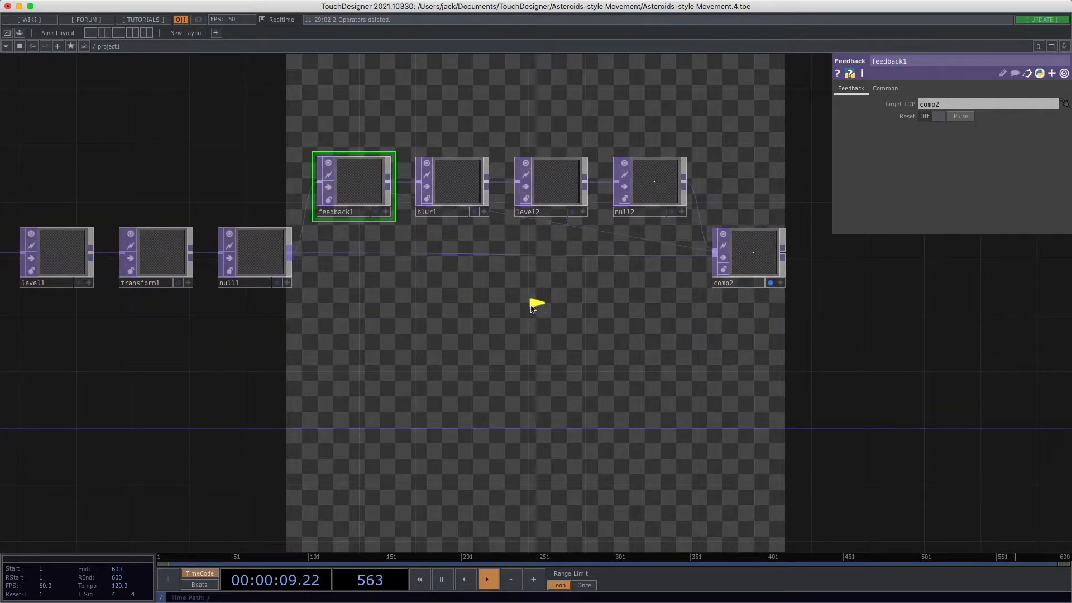
pyautogui.click(548, 185)
pyautogui.moveTo(618, 340); pyautogui.dragTo(541, 371)
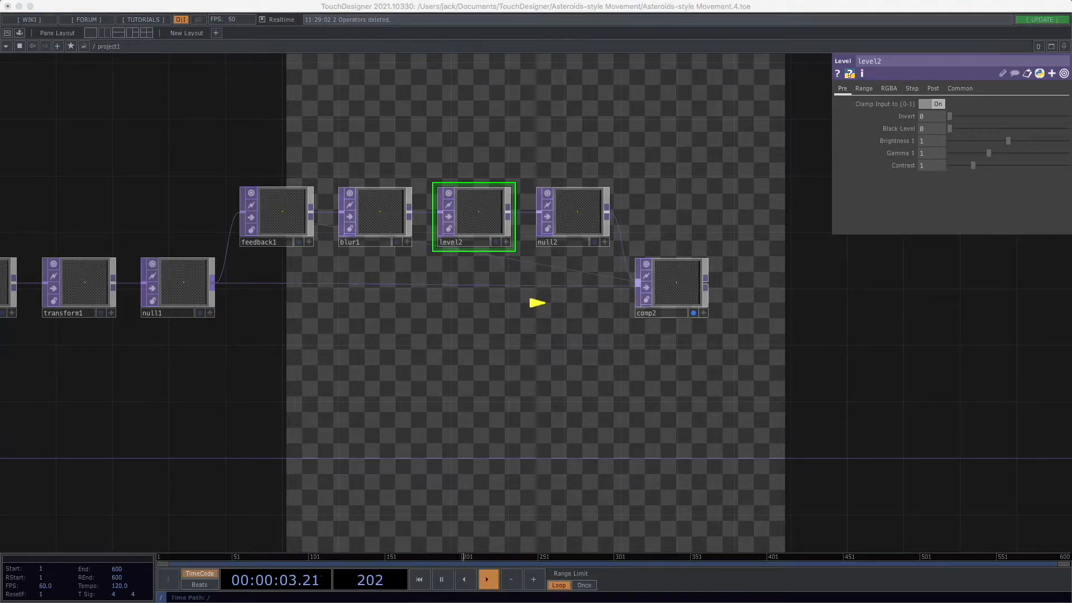
pyautogui.click(931, 89)
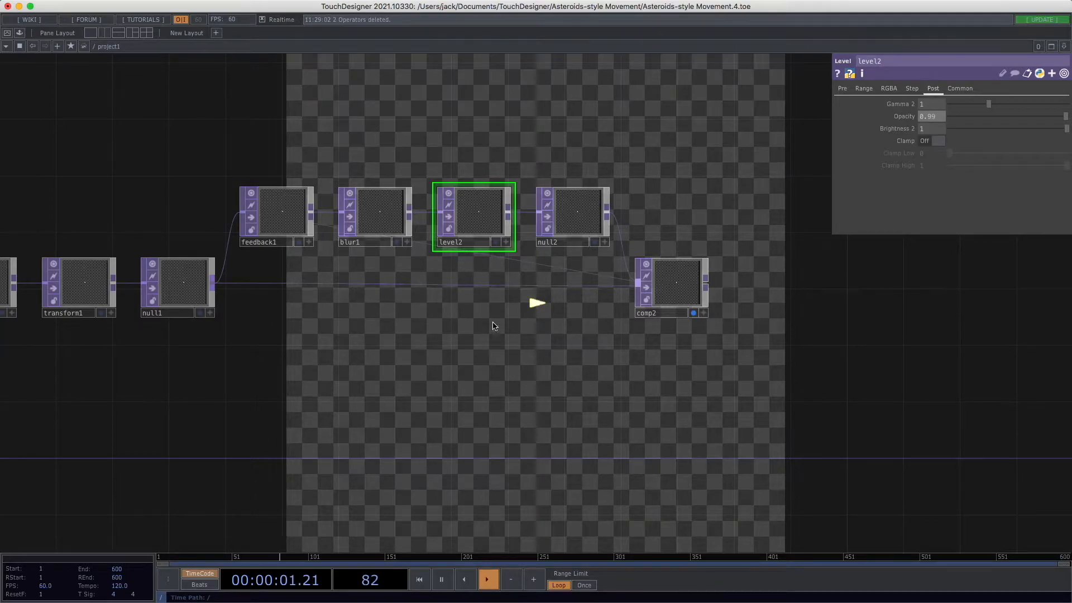
pyautogui.moveTo(560, 374); pyautogui.dragTo(579, 372)
# Step: Select circle1 and move its horizontal center to 0.092 to test the feedback trail
pyautogui.moveTo(310, 432); pyautogui.dragTo(635, 425)
pyautogui.click(124, 248)
pyautogui.hscroll(10, 567, 445)
pyautogui.hscroll(1, 513, 445)
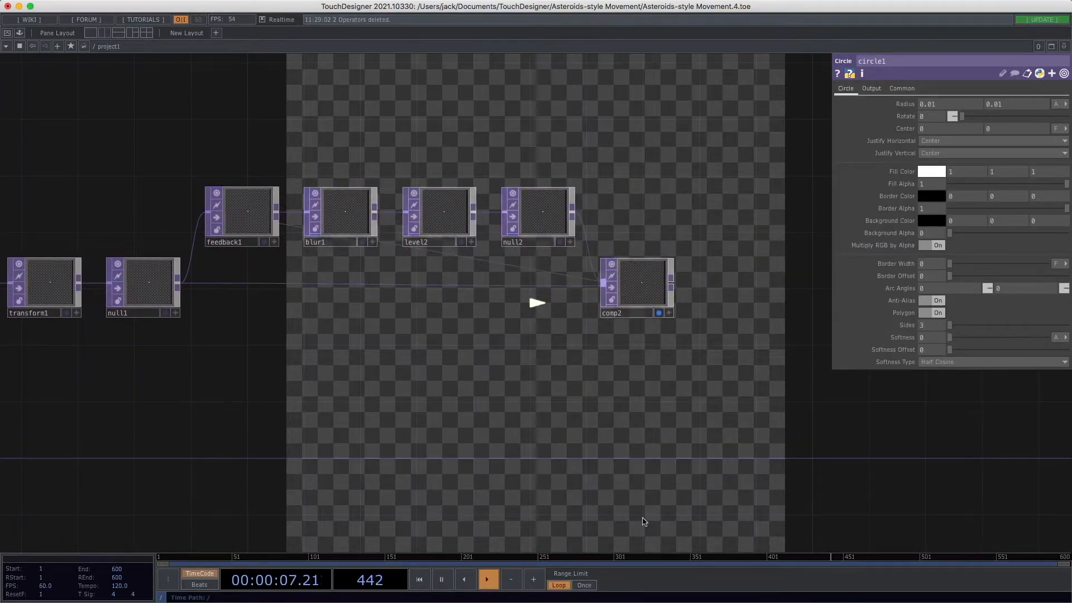
pyautogui.scroll(-3, 584, 414)
pyautogui.moveTo(939, 128); pyautogui.dragTo(940, 113, button='middle')
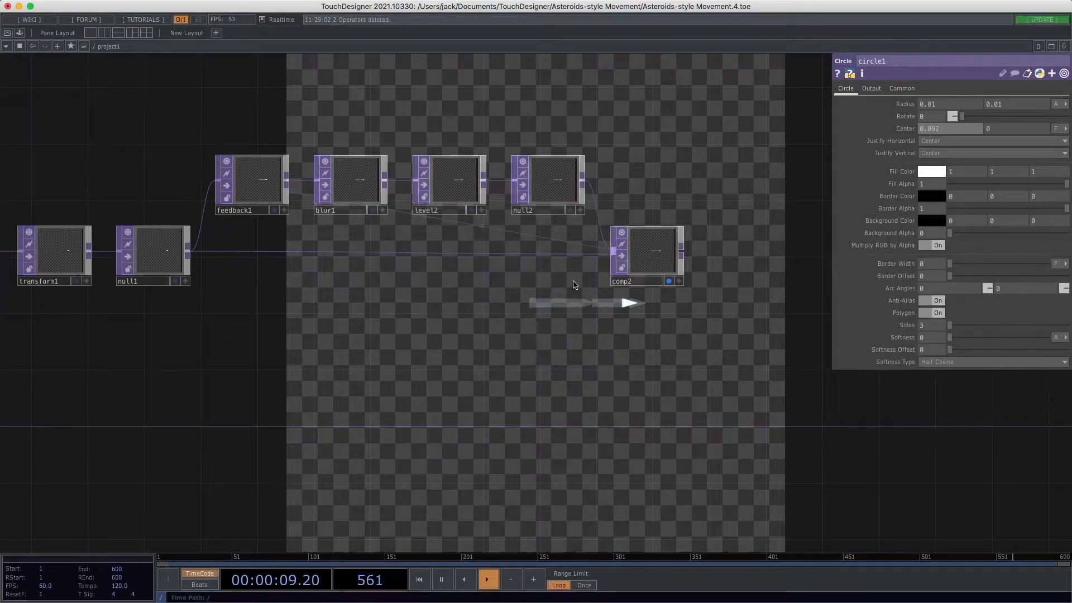
# Step: Set circle1's pixel format to 16-bit float (RGBA)
pyautogui.moveTo(538, 353); pyautogui.dragTo(564, 334)
pyautogui.click(549, 329)
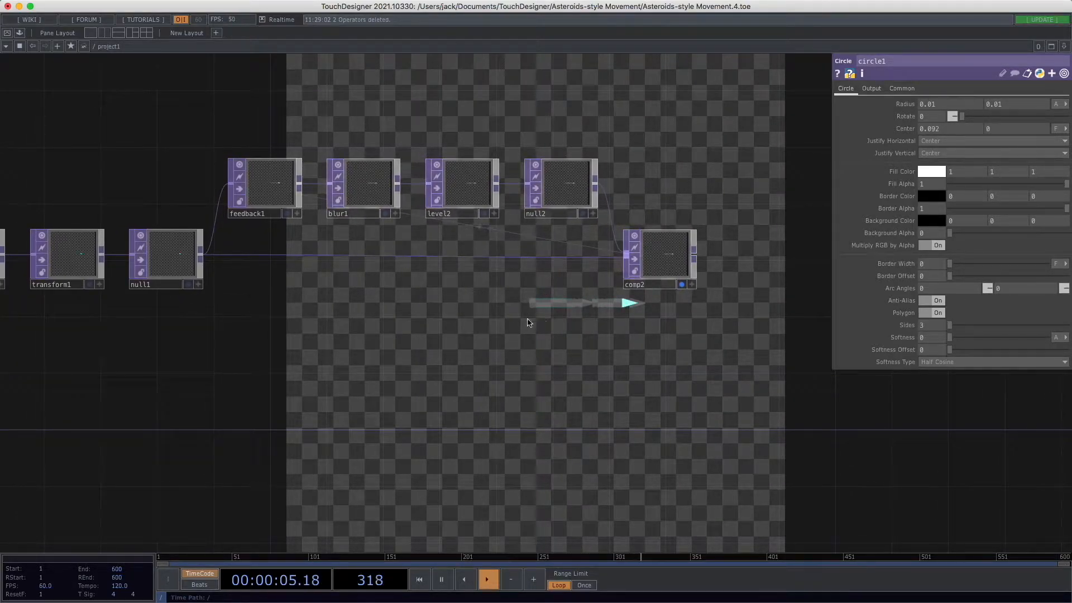
pyautogui.moveTo(517, 342); pyautogui.dragTo(625, 327)
pyautogui.moveTo(466, 374); pyautogui.dragTo(597, 368)
pyautogui.moveTo(518, 369); pyautogui.dragTo(639, 361)
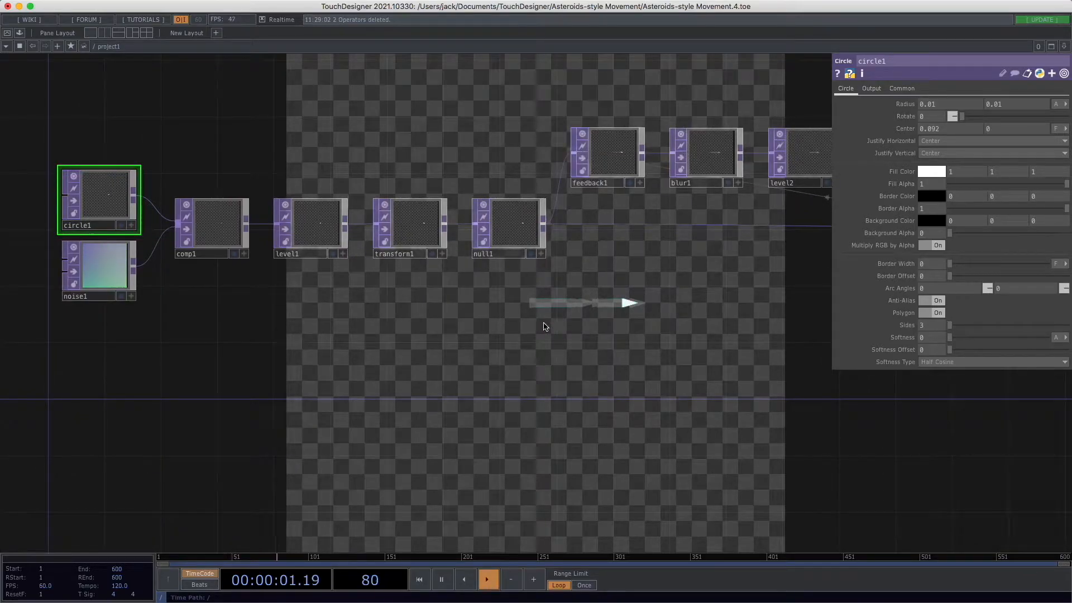
pyautogui.click(901, 88)
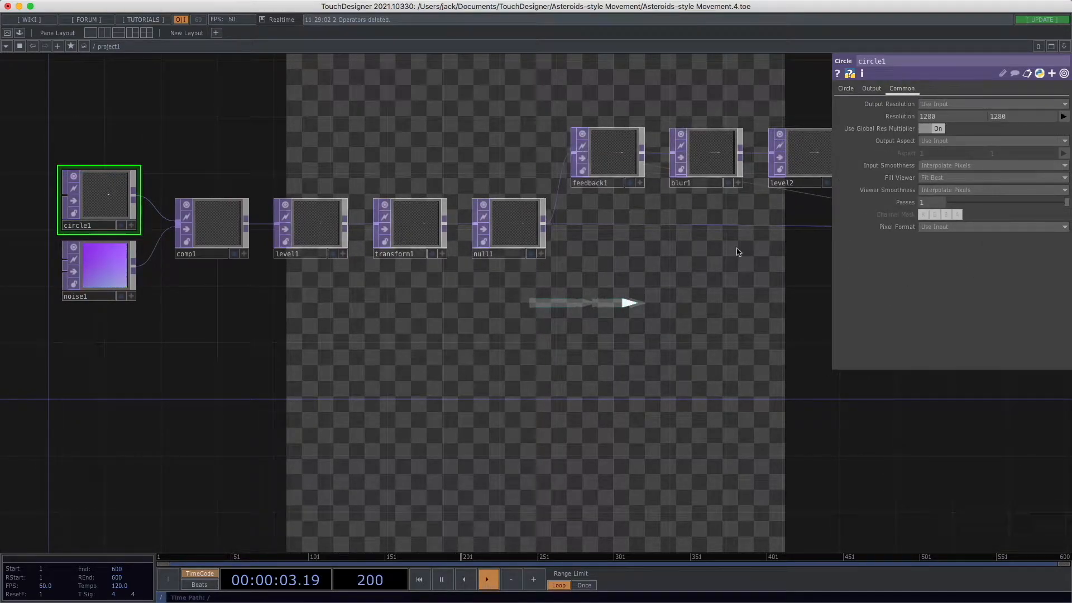
pyautogui.moveTo(612, 336); pyautogui.dragTo(657, 337)
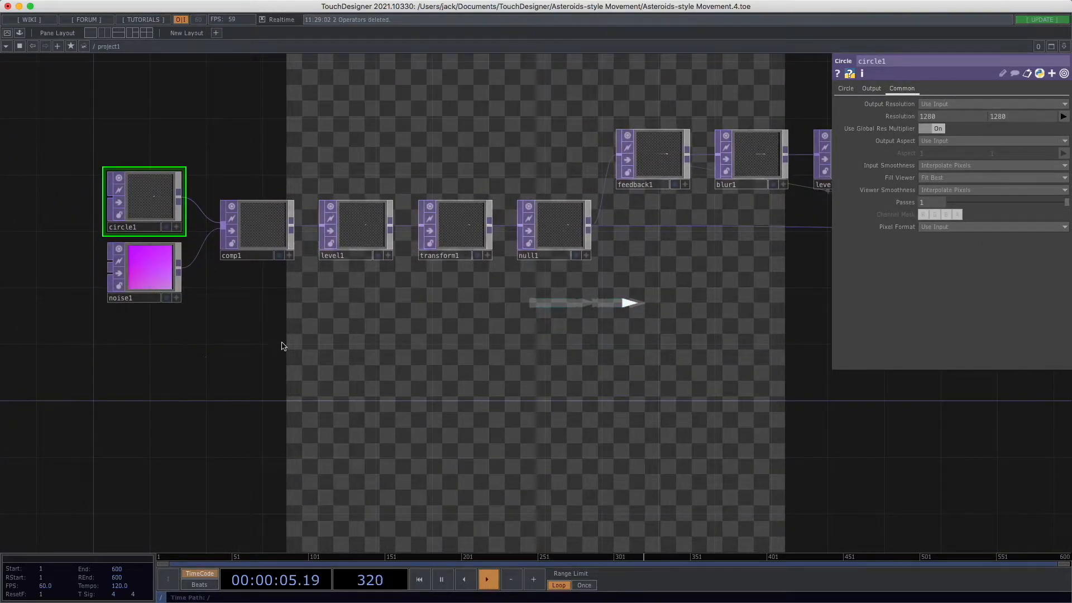
pyautogui.scroll(-1, 274, 348)
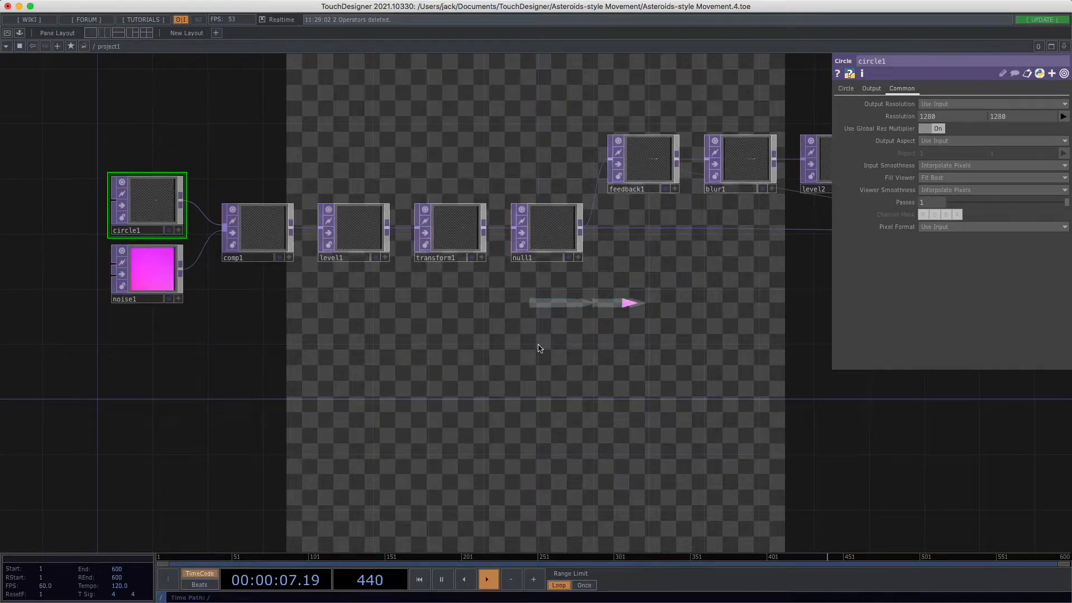
pyautogui.moveTo(292, 319); pyautogui.dragTo(411, 338)
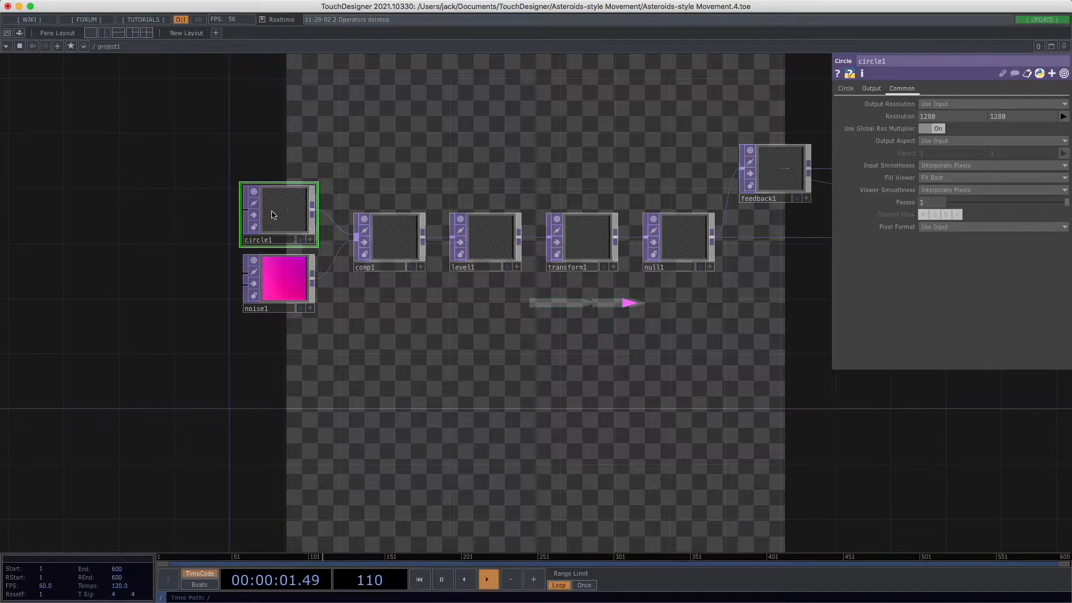
pyautogui.click(972, 229)
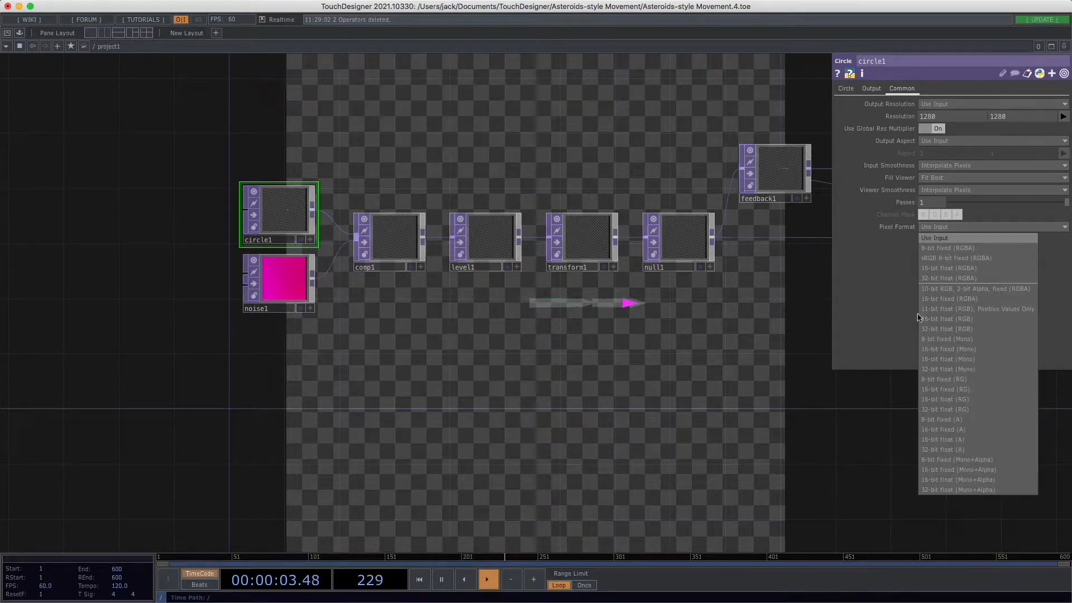
pyautogui.click(978, 270)
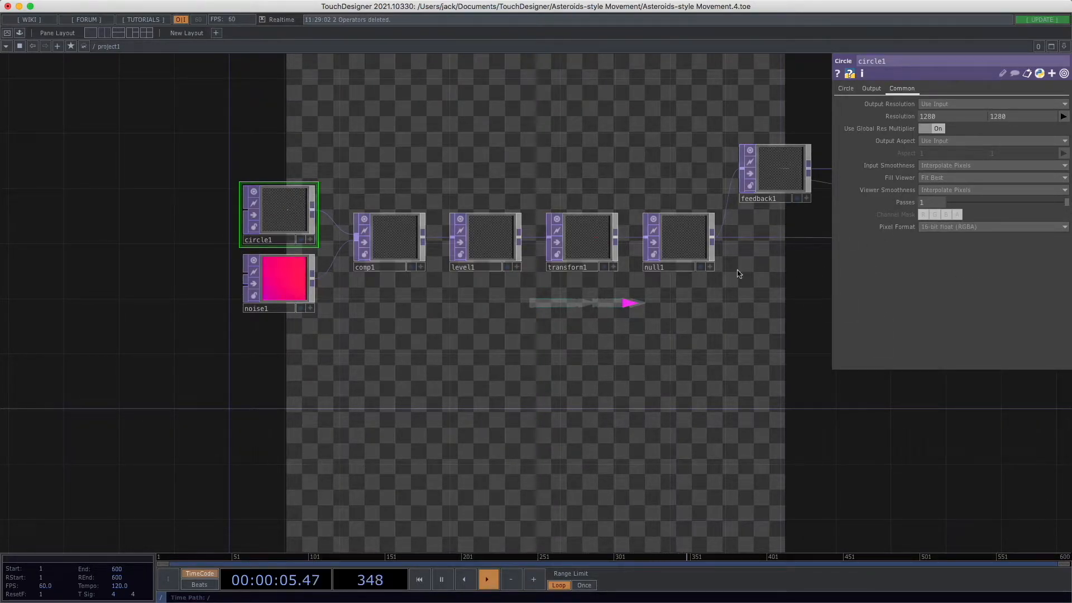
# Step: Set circle1's horizontal center to 0.015
pyautogui.moveTo(646, 325); pyautogui.dragTo(546, 324)
pyautogui.moveTo(670, 319); pyautogui.dragTo(621, 322)
pyautogui.click(846, 88)
pyautogui.moveTo(937, 137); pyautogui.dragTo(938, 112, button='middle')
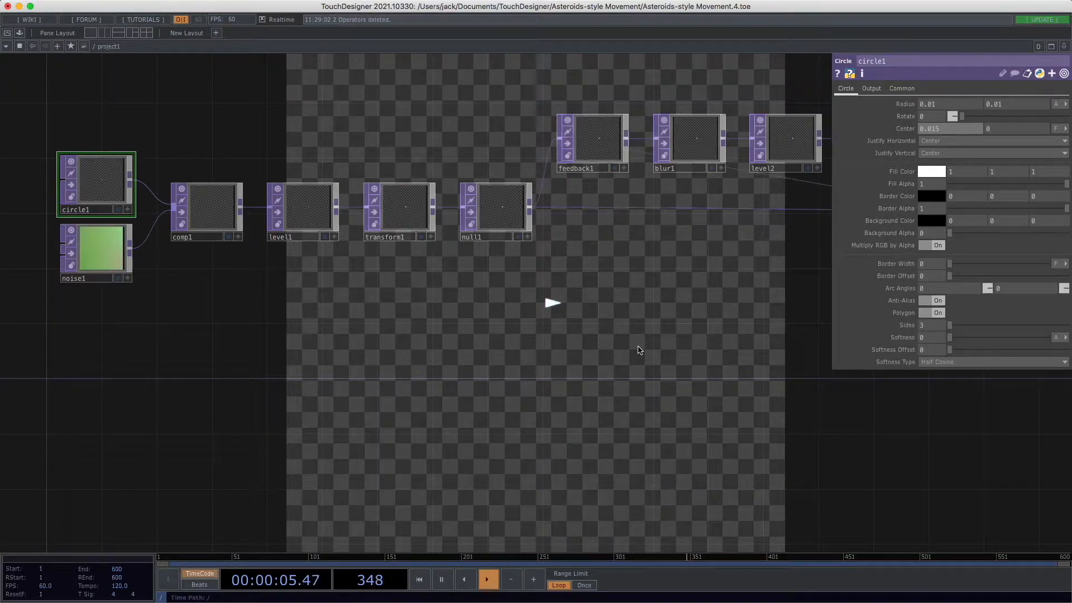
# Step: Examine circle1's pixel format and the operator network from circle1 through to comp2
pyautogui.click(905, 90)
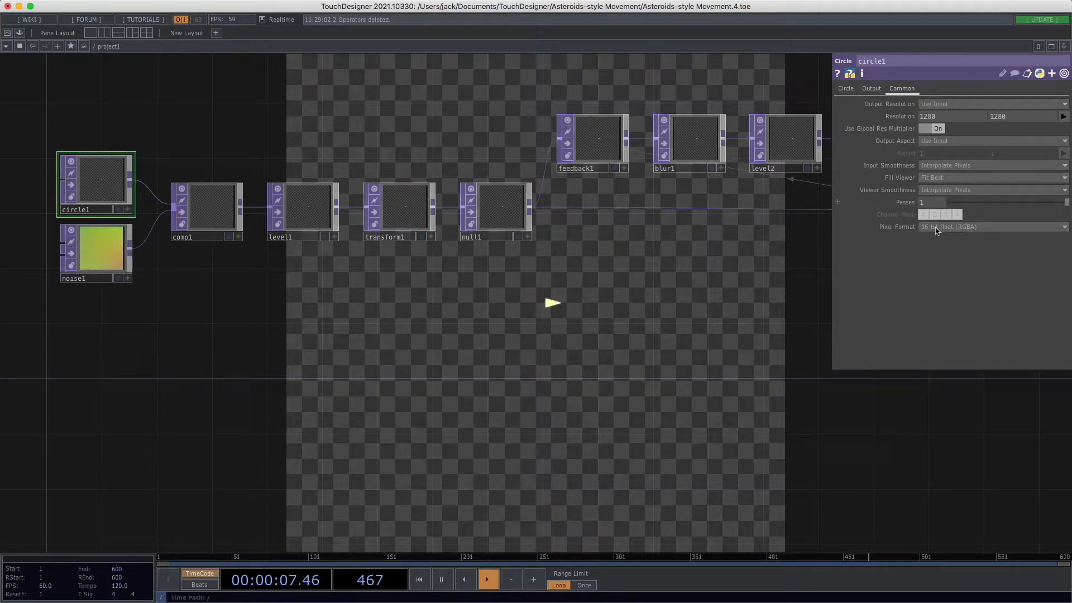
pyautogui.moveTo(627, 368); pyautogui.dragTo(667, 366)
pyautogui.moveTo(659, 311); pyautogui.dragTo(586, 311)
pyautogui.moveTo(673, 311); pyautogui.dragTo(567, 241)
pyautogui.moveTo(586, 311); pyautogui.dragTo(569, 309)
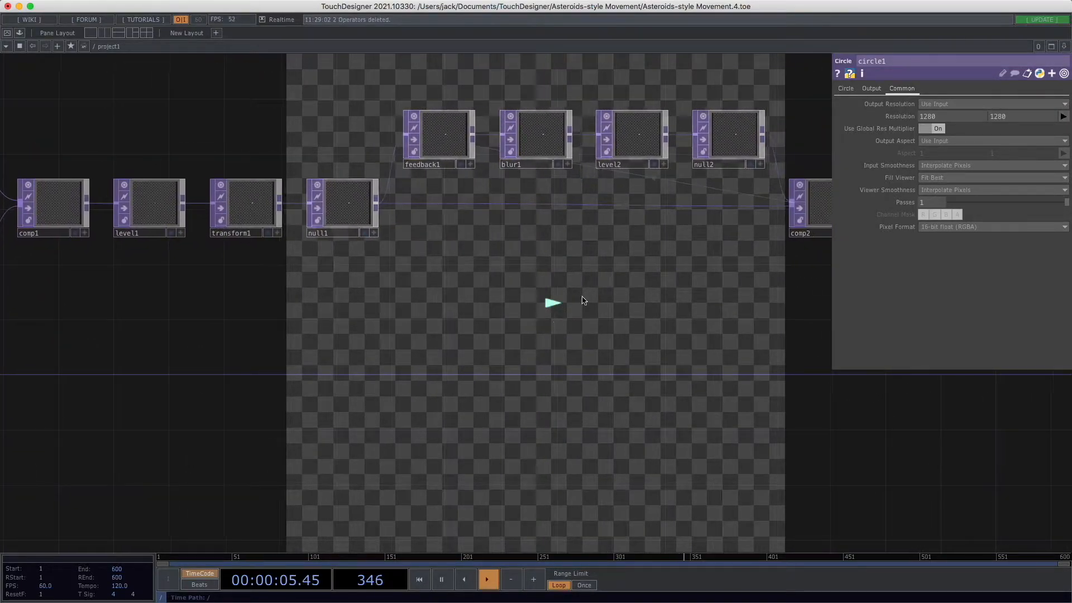
pyautogui.moveTo(659, 354); pyautogui.dragTo(574, 323)
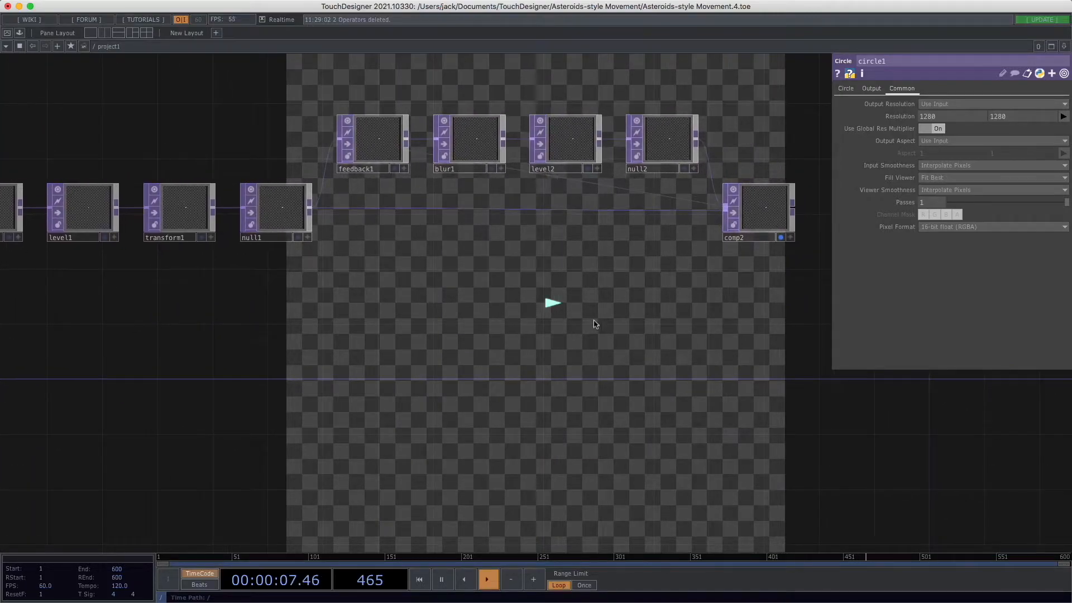
pyautogui.moveTo(620, 359); pyautogui.dragTo(604, 357)
pyautogui.moveTo(604, 357); pyautogui.dragTo(586, 357, button='middle')
pyautogui.moveTo(586, 357); pyautogui.dragTo(559, 392)
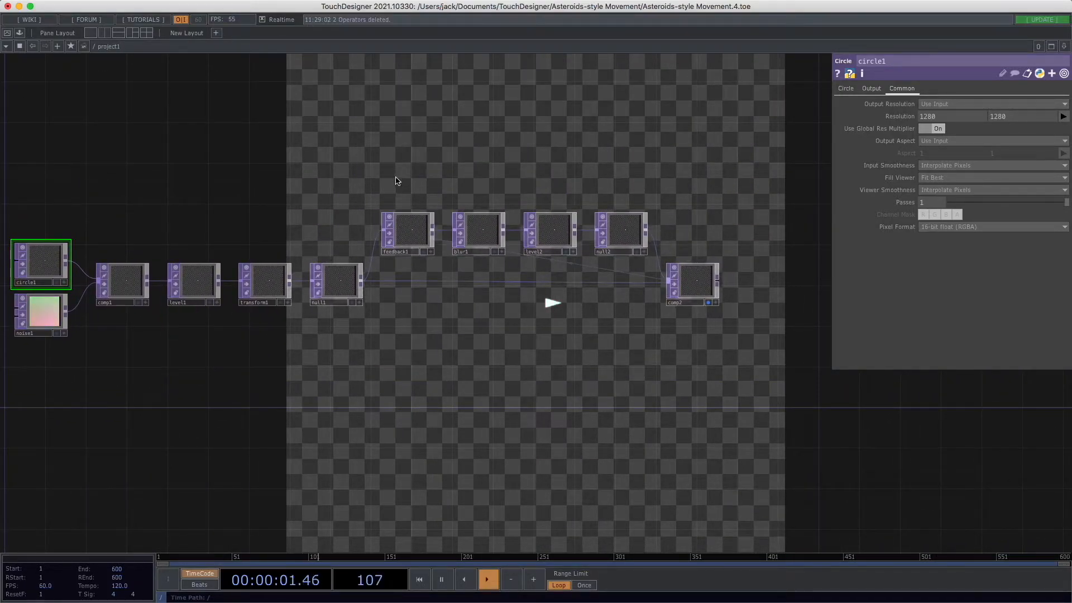
# Step: Add a Keyboard In CHOP just above feedback1
pyautogui.press('Tab')
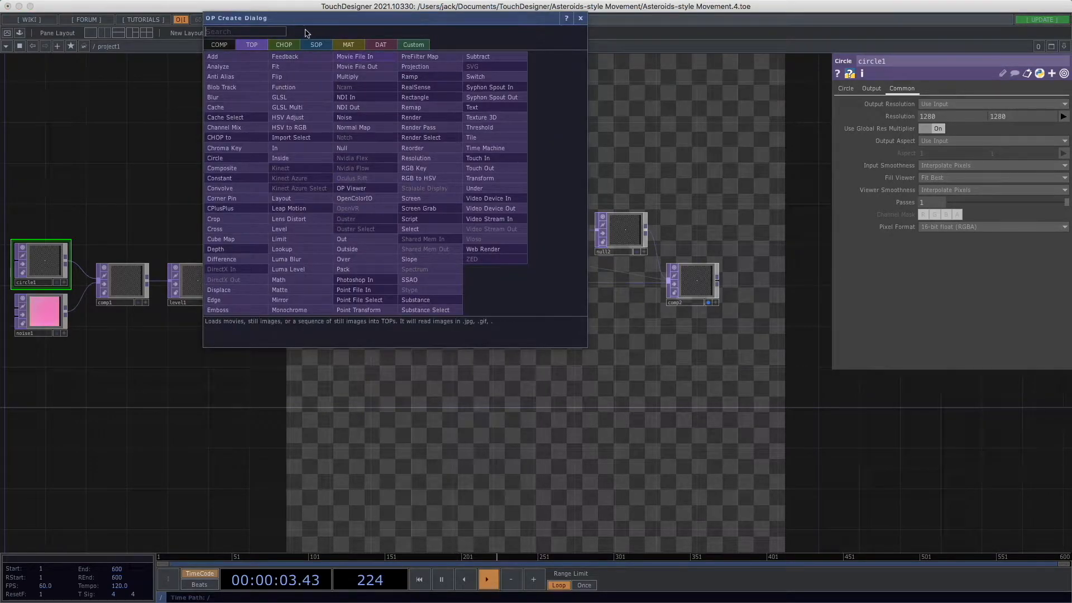
pyautogui.click(283, 44)
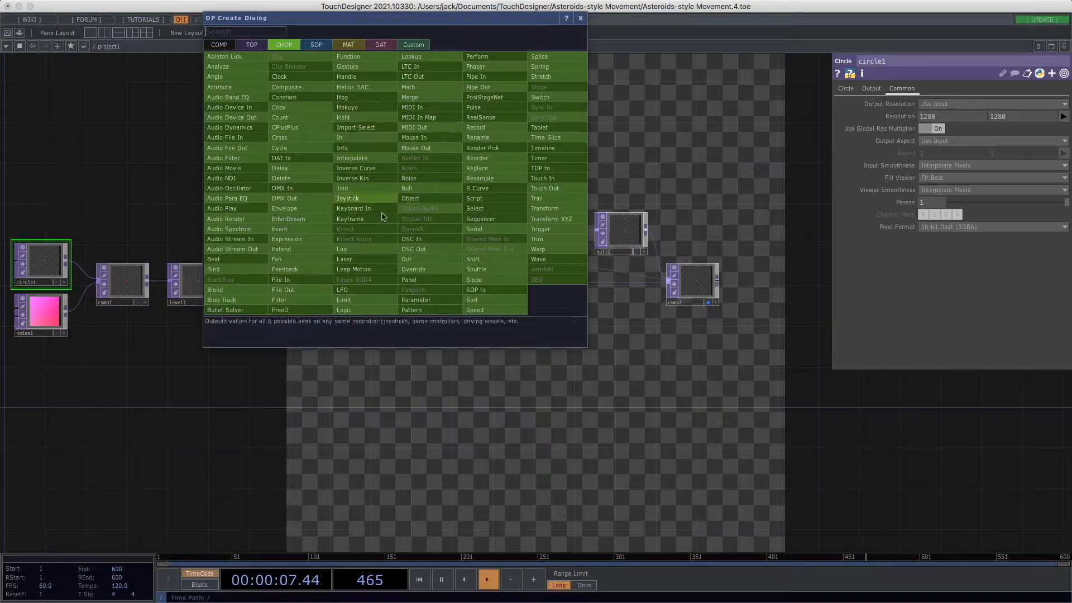
pyautogui.click(354, 208)
pyautogui.click(402, 176)
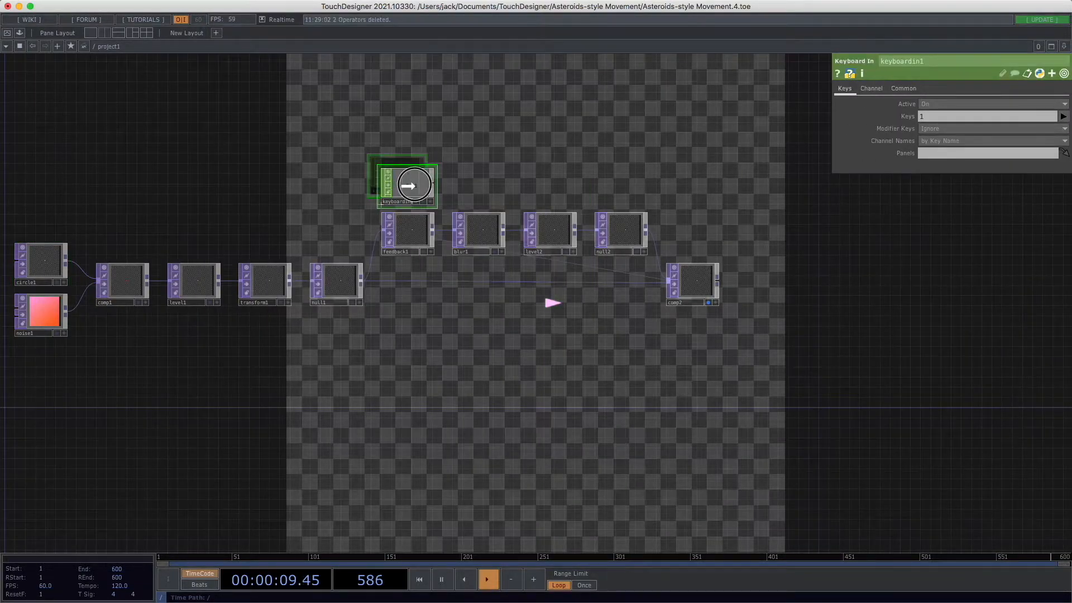
# Step: Link keyboardin1's k1 channel to feedback1's Reset parameter
pyautogui.moveTo(464, 332); pyautogui.dragTo(388, 356)
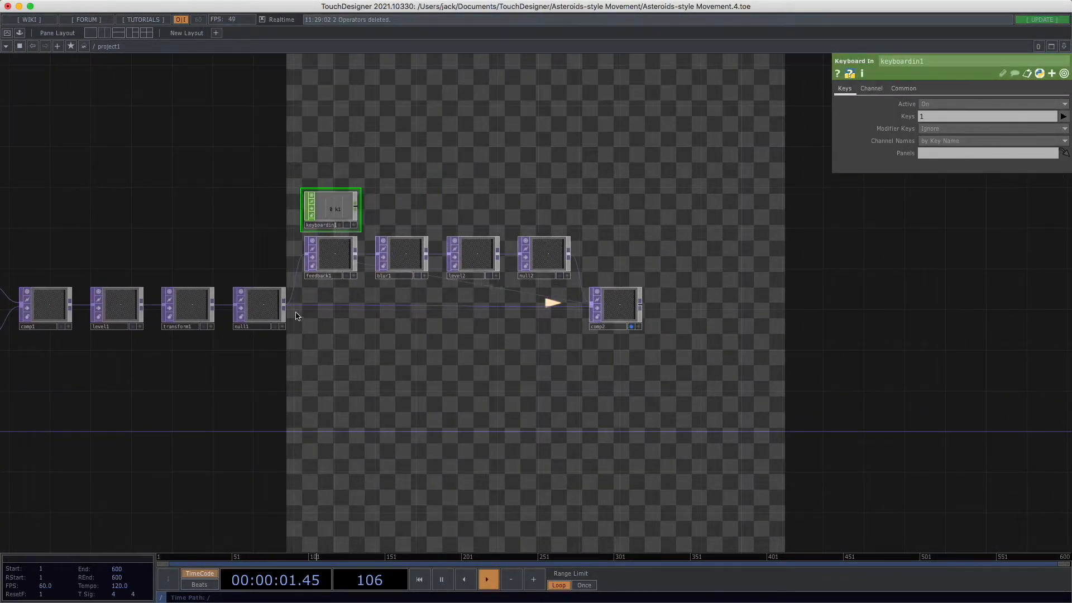
pyautogui.click(336, 273)
pyautogui.scroll(5, 421, 337)
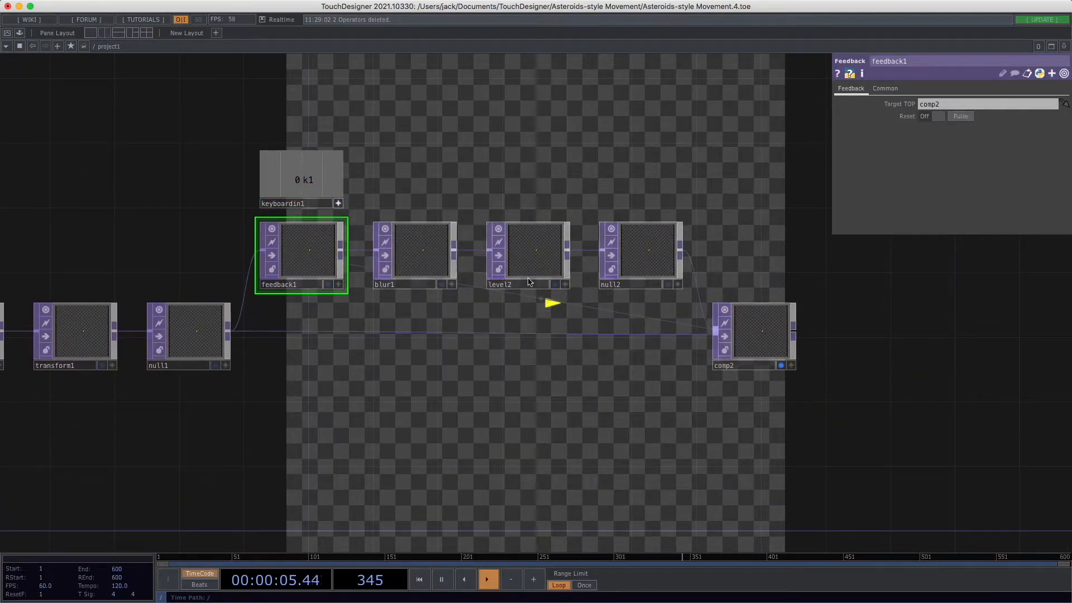
pyautogui.moveTo(299, 179); pyautogui.dragTo(653, 143)
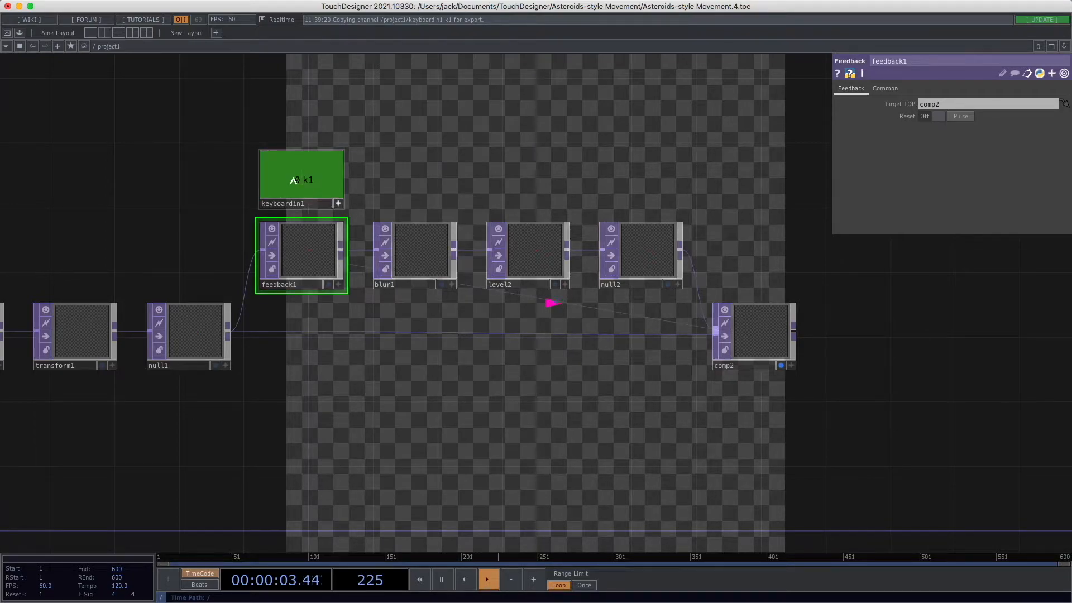
pyautogui.moveTo(310, 178); pyautogui.dragTo(938, 118)
pyautogui.click(937, 110)
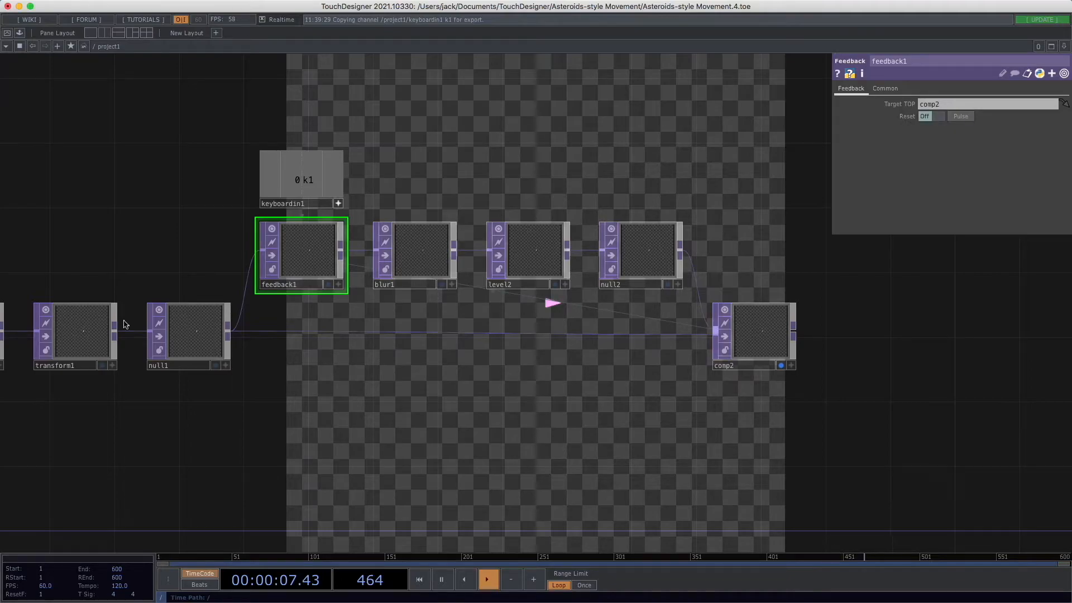
pyautogui.click(337, 204)
# Step: Add a Transform TOP connected after comp2
pyautogui.moveTo(690, 181); pyautogui.dragTo(589, 179)
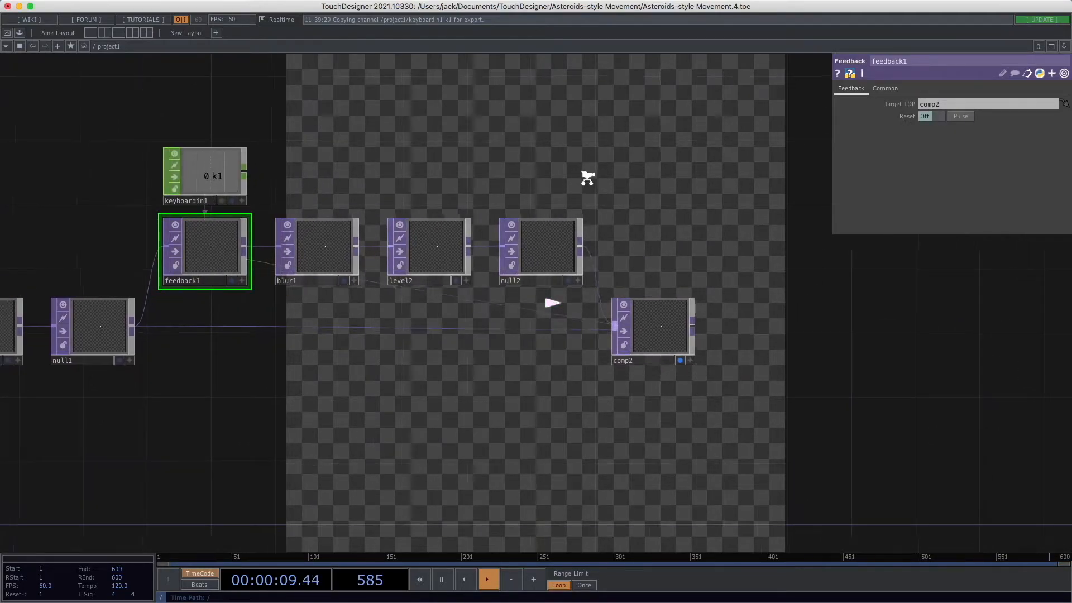
pyautogui.scroll(-3, 589, 179)
pyautogui.moveTo(715, 436); pyautogui.dragTo(525, 431)
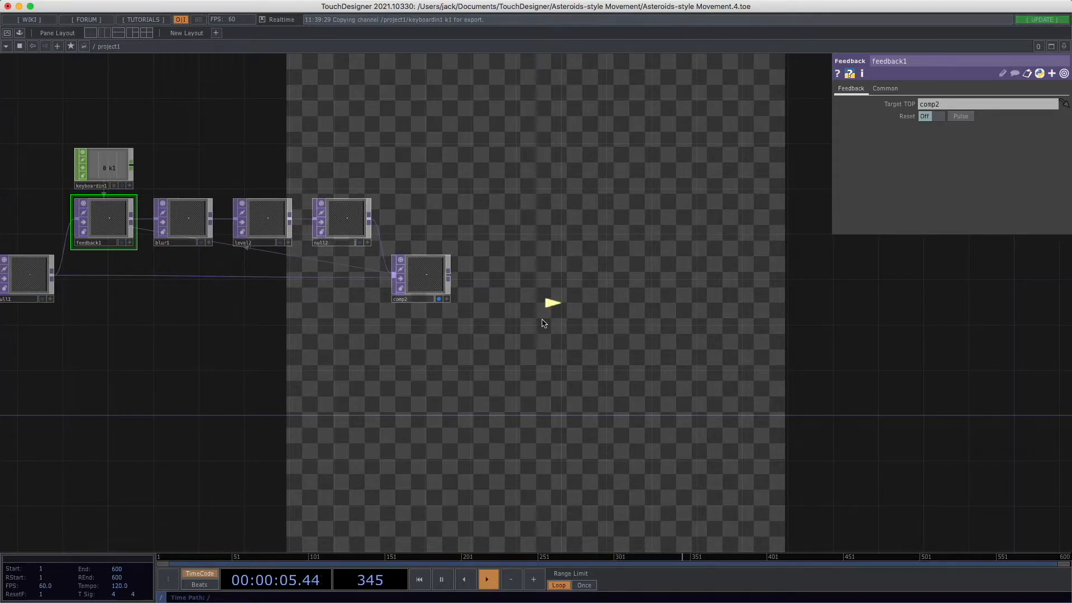
pyautogui.press('Tab')
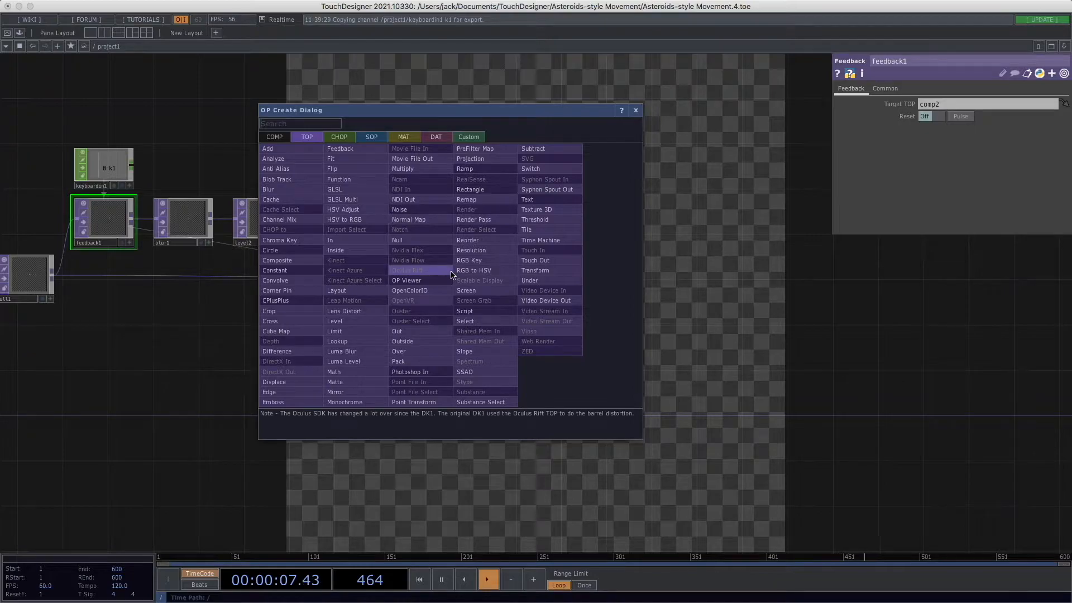
pyautogui.write('transf')
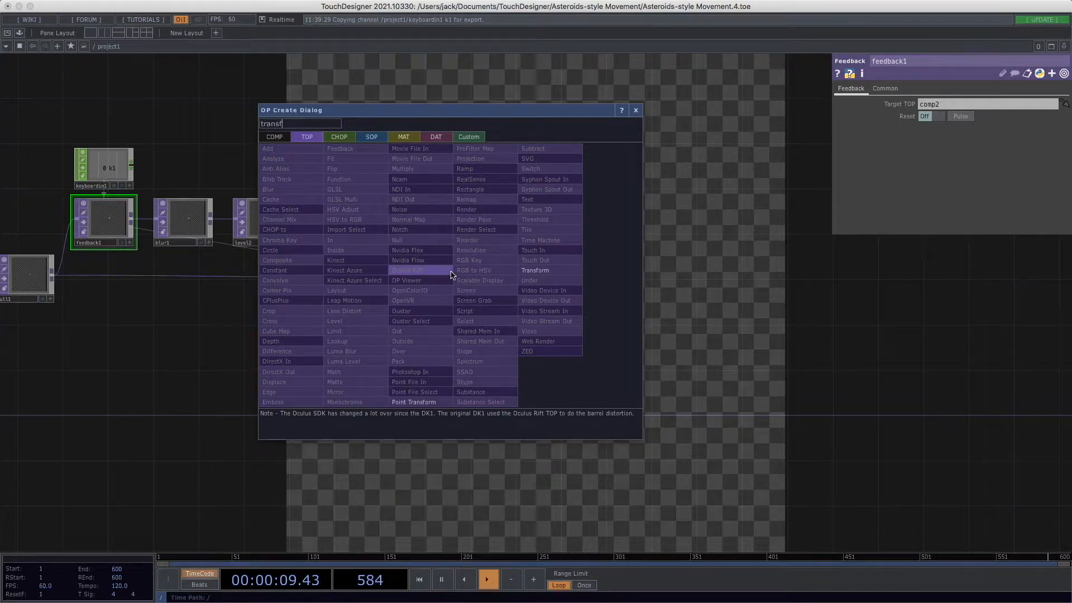
pyautogui.write('or')
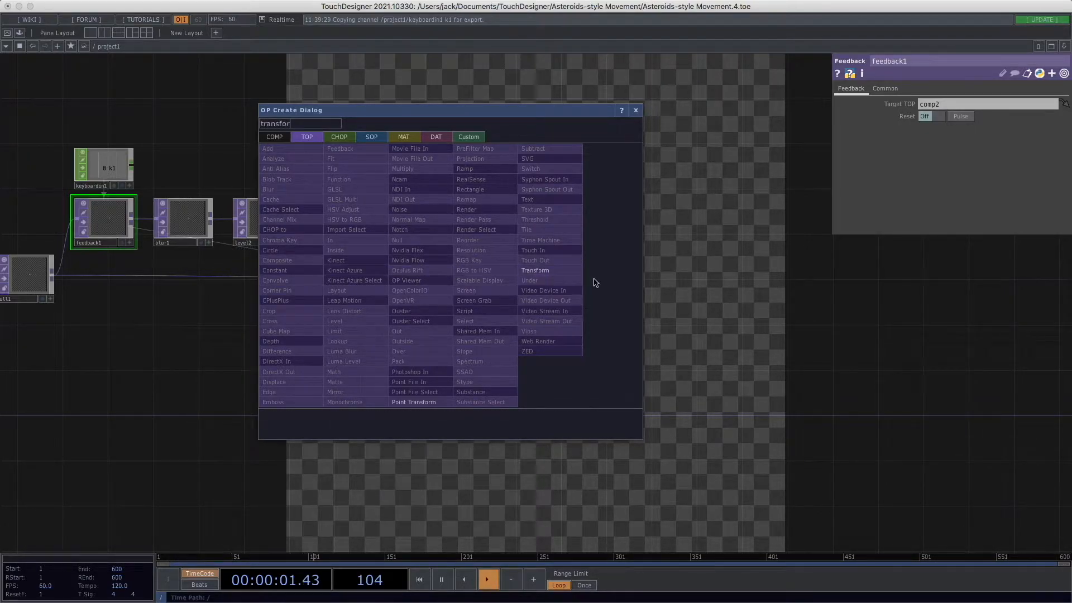
pyautogui.click(558, 271)
pyautogui.click(494, 272)
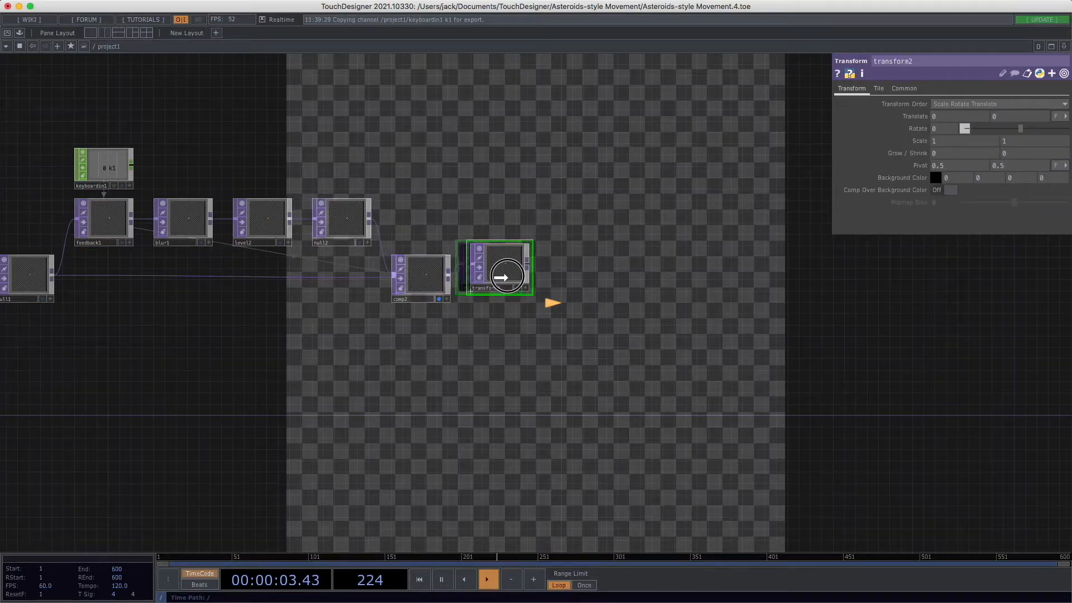
# Step: Set transform2's red, green and blue background color values to 0.4
pyautogui.scroll(5, 592, 325)
pyautogui.moveTo(509, 387); pyautogui.dragTo(504, 419)
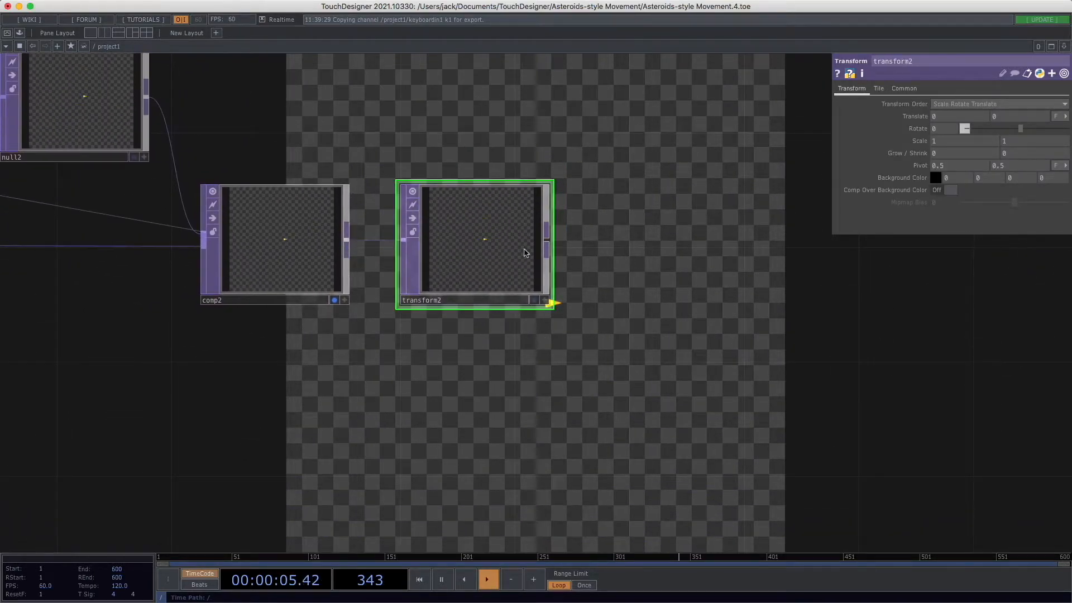
pyautogui.moveTo(784, 305); pyautogui.dragTo(677, 324)
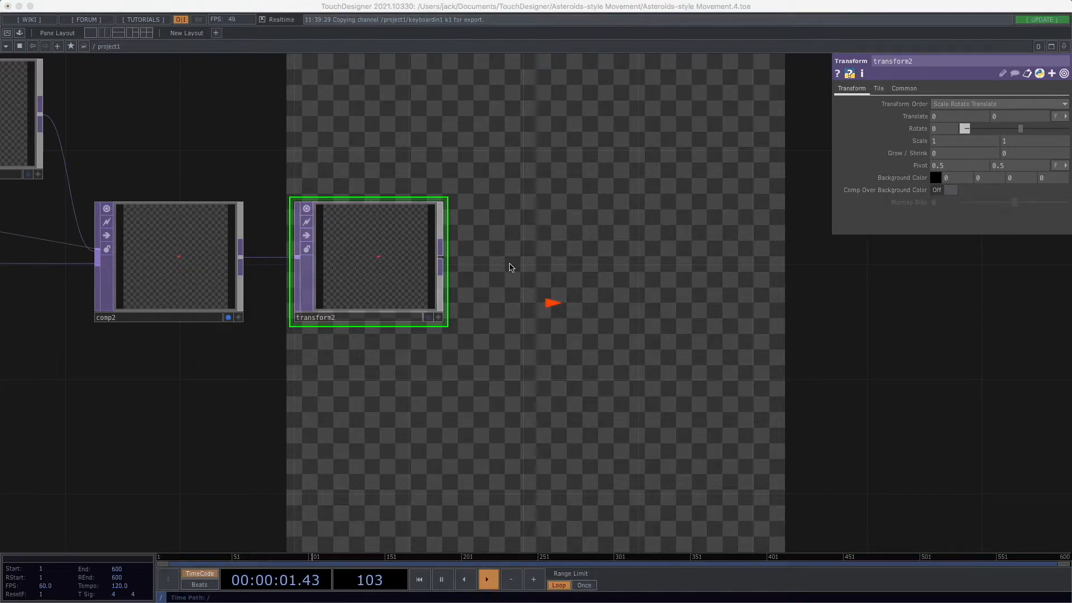
pyautogui.click(952, 177)
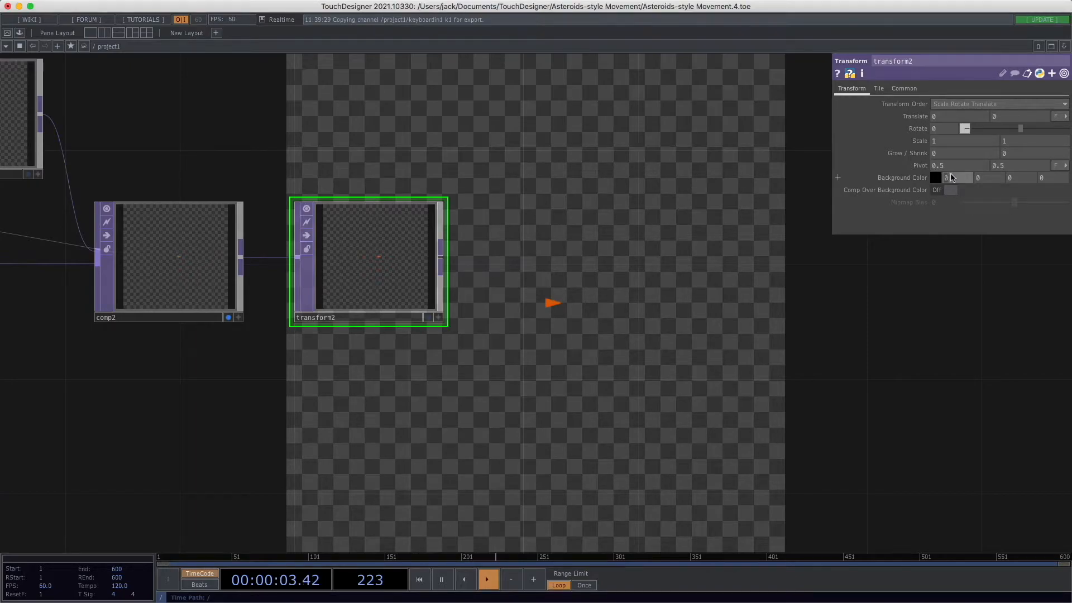
pyautogui.write('0.4')
pyautogui.press('Tab')
pyautogui.write('0.4')
pyautogui.press('Tab')
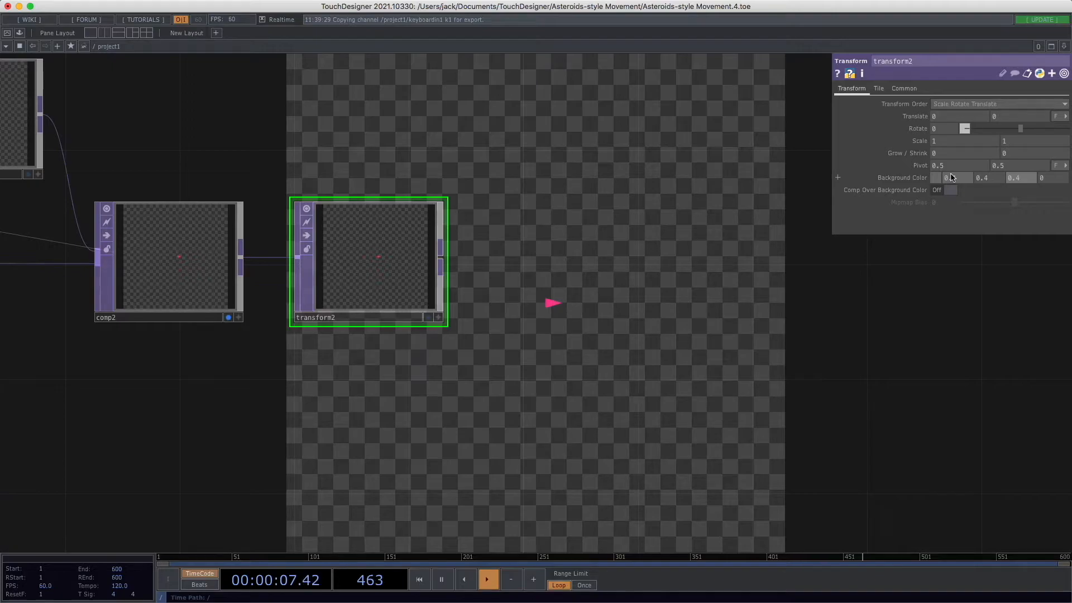
# Step: Set transform2's background color alpha to 1 and turn on Comp Over Background Color
pyautogui.click(1050, 177)
pyautogui.write('1')
pyautogui.press('Return')
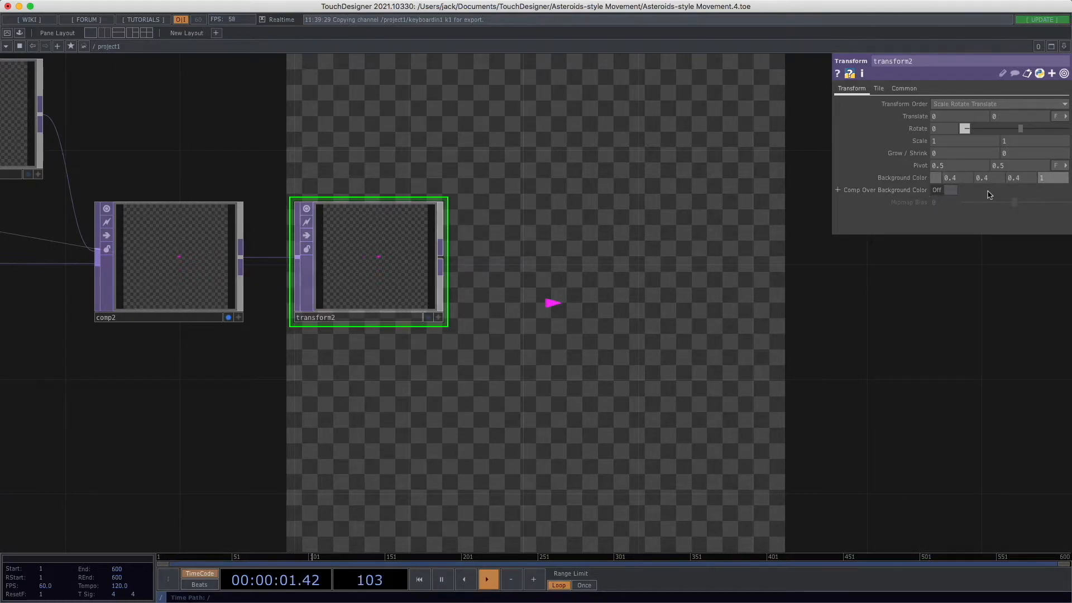
pyautogui.click(943, 192)
# Step: Switch the network background display from comp2 to transform2 and turn it off
pyautogui.moveTo(317, 376); pyautogui.dragTo(535, 356)
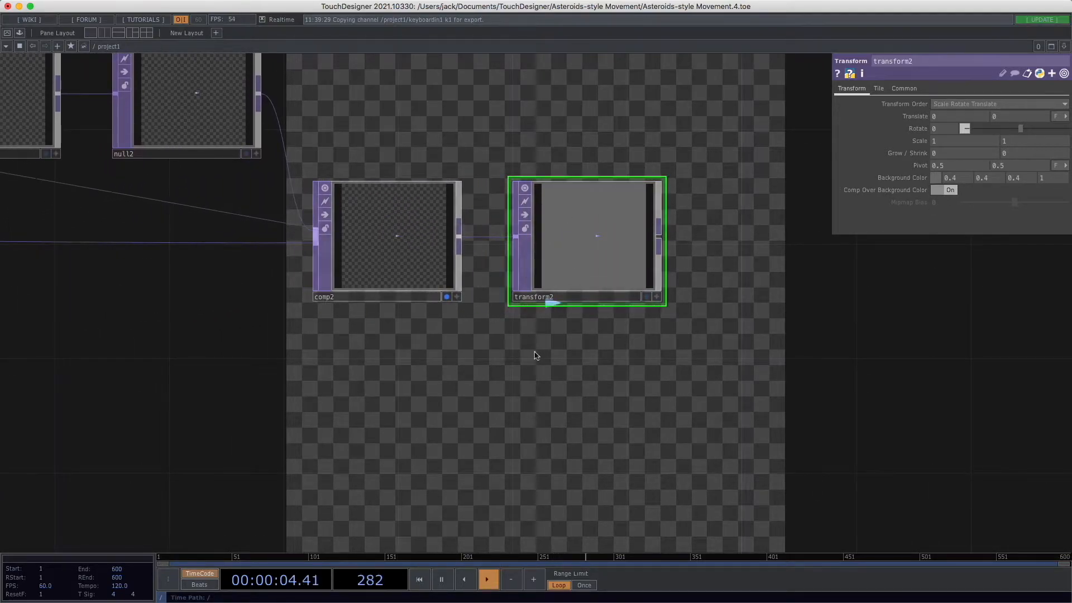
pyautogui.click(447, 296)
pyautogui.click(645, 297)
pyautogui.moveTo(615, 395); pyautogui.dragTo(311, 339)
pyautogui.moveTo(433, 296); pyautogui.dragTo(517, 345)
pyautogui.scroll(-2, 569, 319)
pyautogui.click(472, 286)
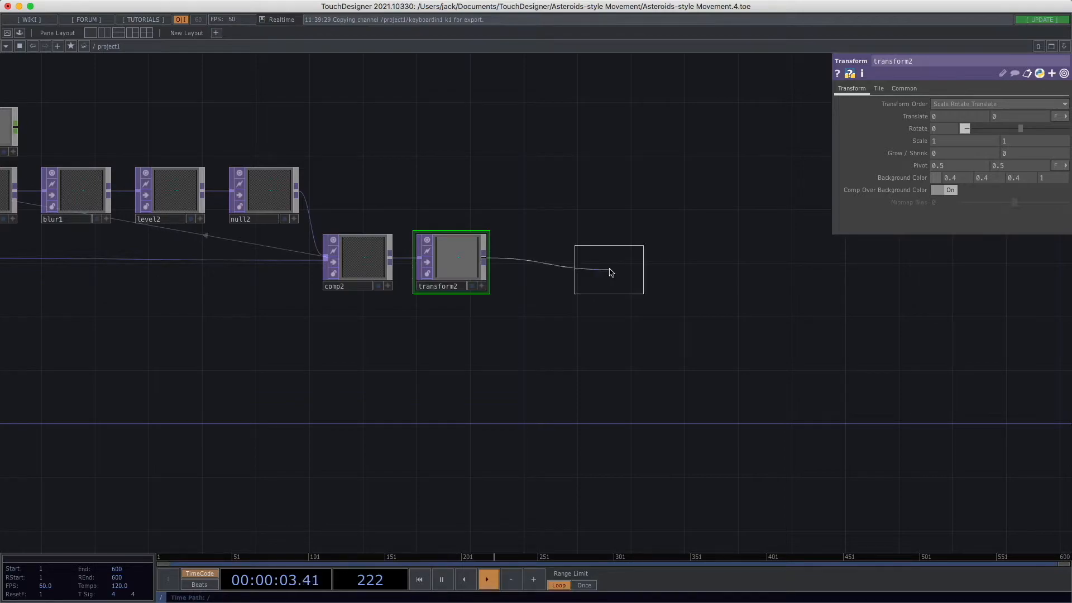
# Step: Add a Null TOP after transform2 and connect an Out TOP behind it
pyautogui.click(545, 261)
pyautogui.rightClick(579, 258)
pyautogui.write('out')
pyautogui.press('Return')
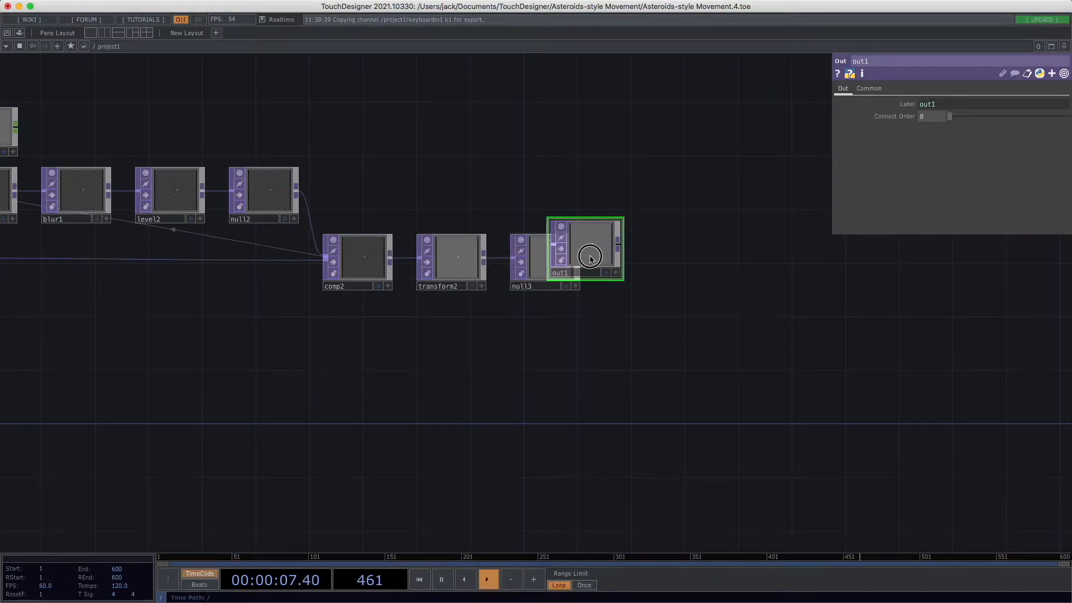
pyautogui.click(652, 262)
# Step: Preview the output in Perform Mode and return to the network
pyautogui.moveTo(675, 419); pyautogui.dragTo(828, 428)
pyautogui.scroll(-3, 764, 423)
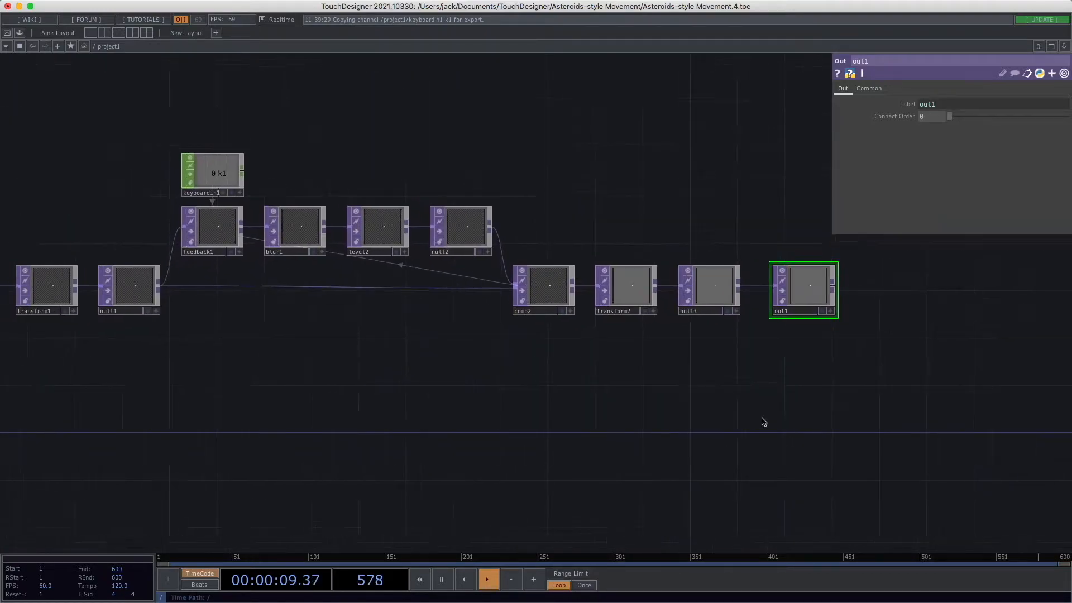
pyautogui.press('F1')
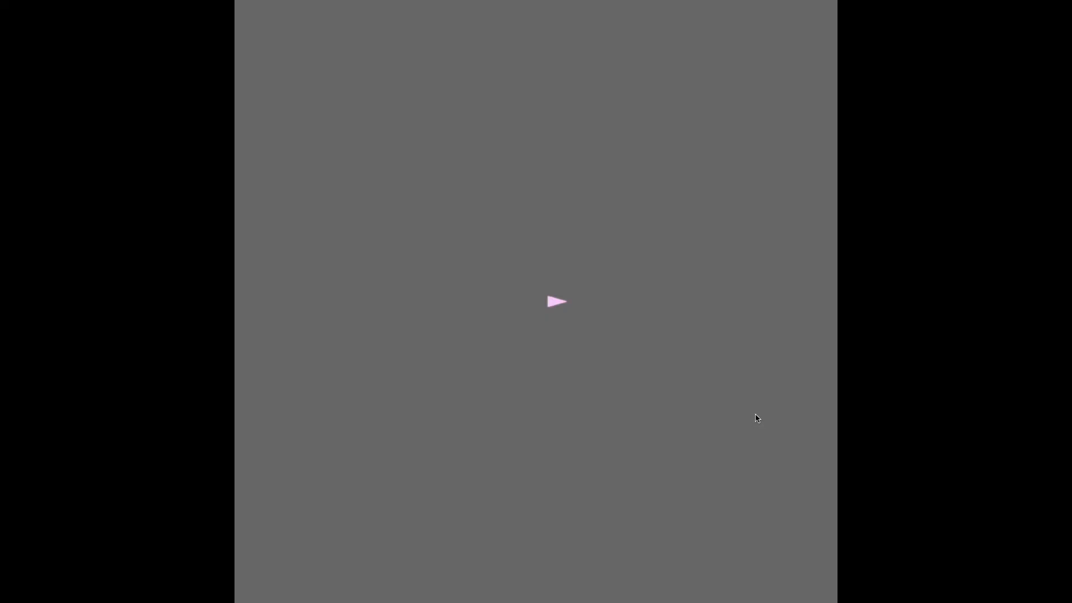
pyautogui.press('Escape')
pyautogui.moveTo(729, 412); pyautogui.dragTo(685, 415)
pyautogui.moveTo(758, 280); pyautogui.dragTo(748, 281)
pyautogui.scroll(-3, 693, 353)
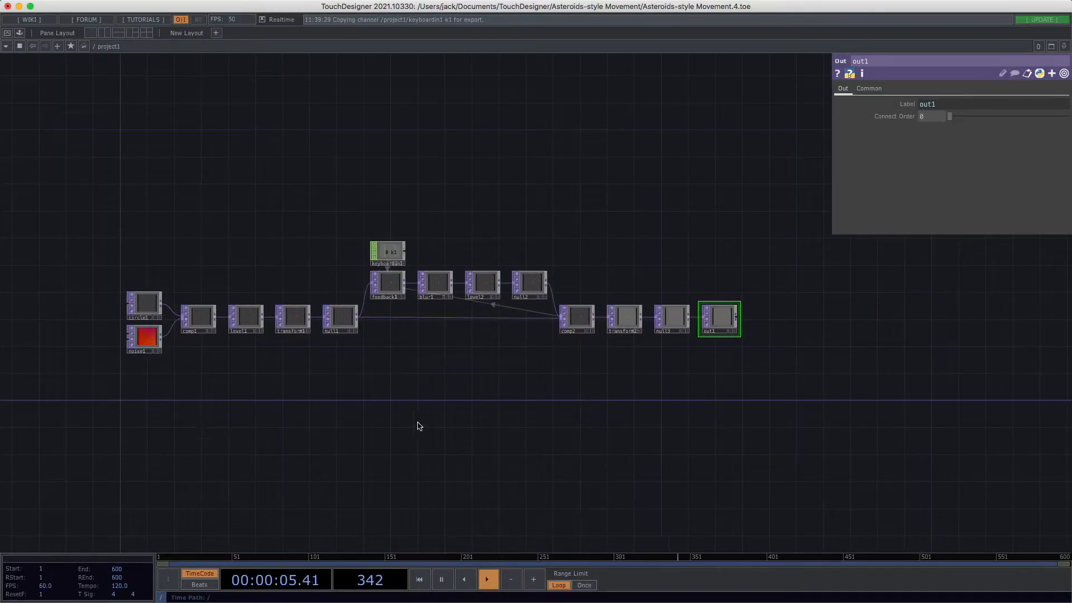
pyautogui.moveTo(419, 426); pyautogui.dragTo(461, 433)
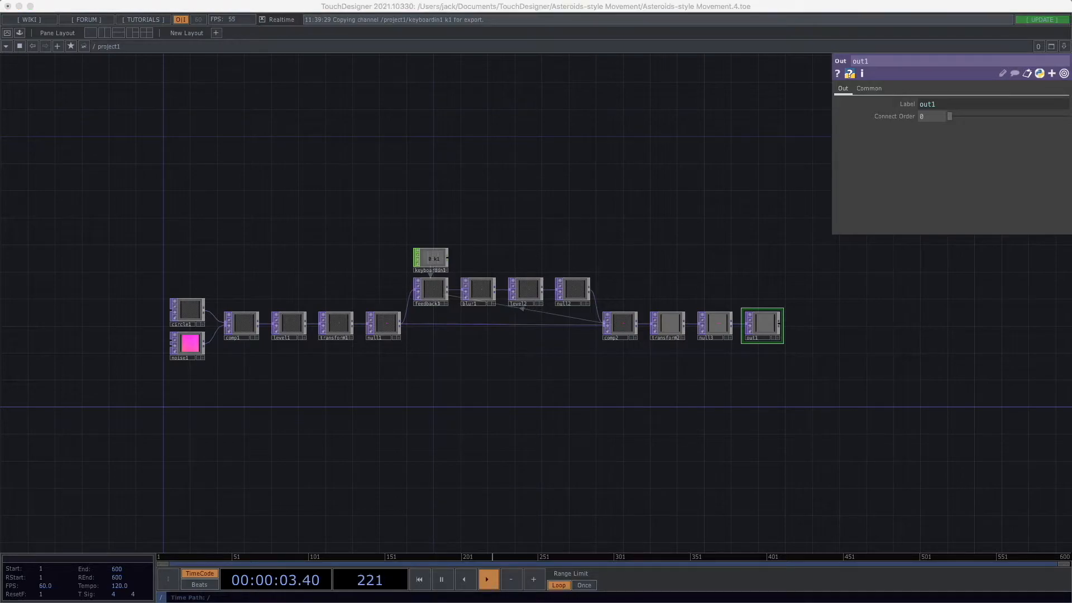
# Step: Add a second Keyboard In CHOP above circle1
pyautogui.click(196, 193)
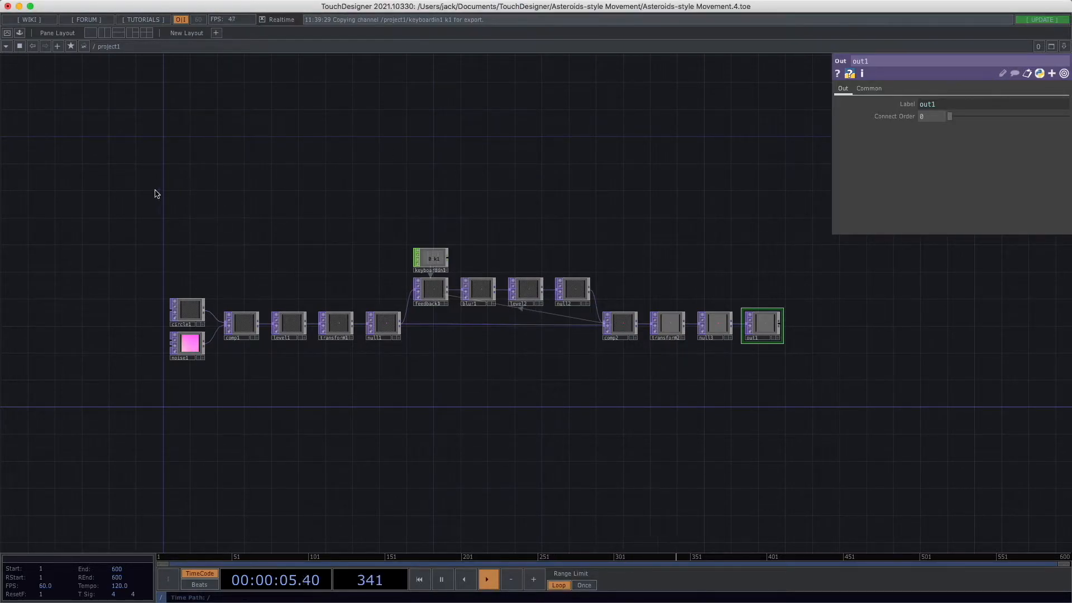
pyautogui.press('Tab')
pyautogui.write('keyb')
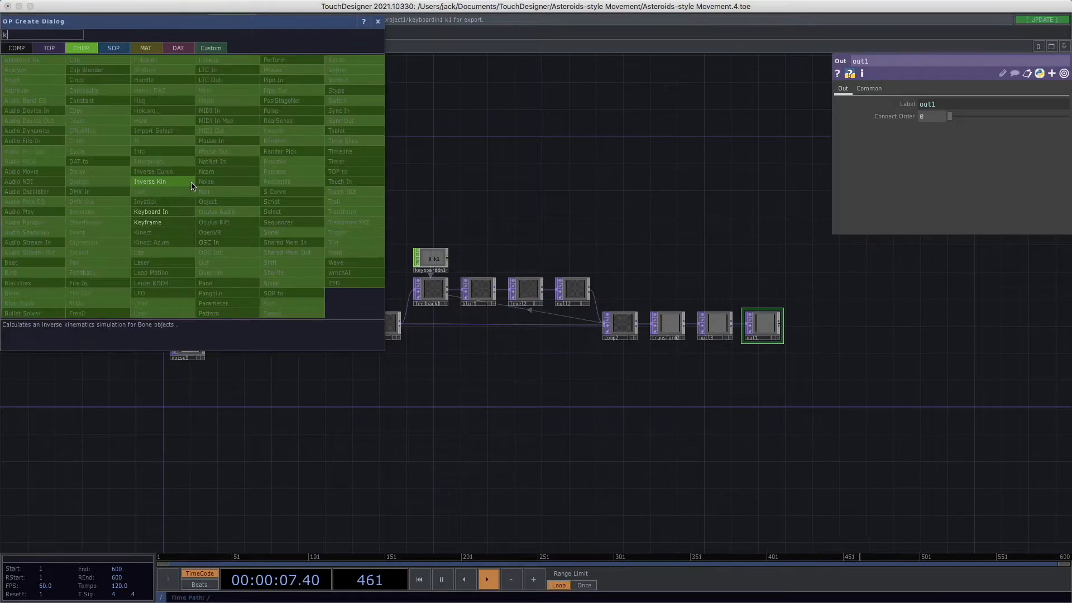
pyautogui.press('Return')
pyautogui.click(190, 185)
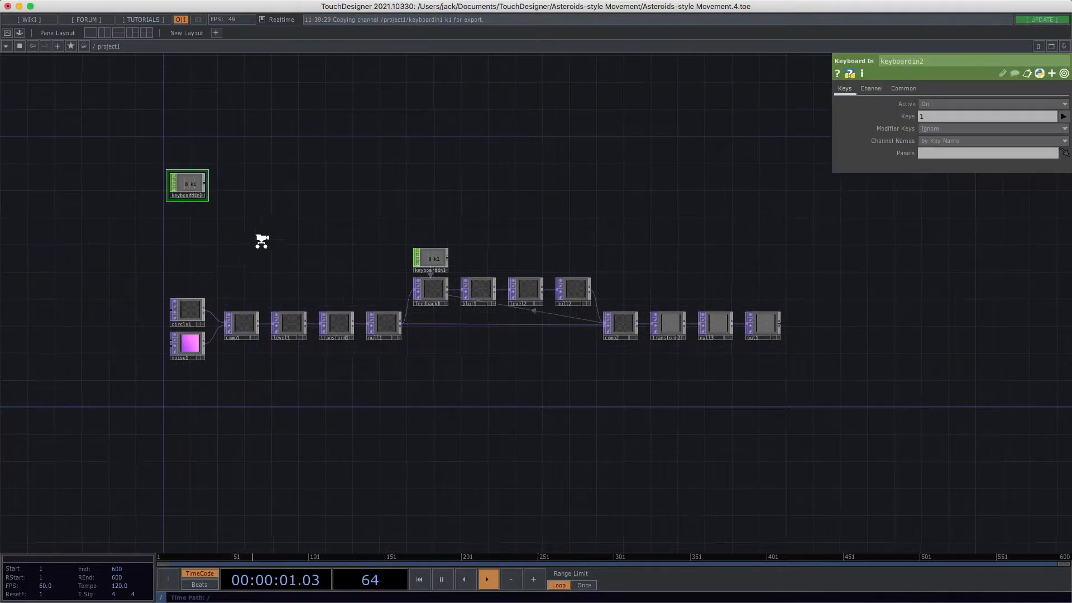
pyautogui.scroll(3, 251, 268)
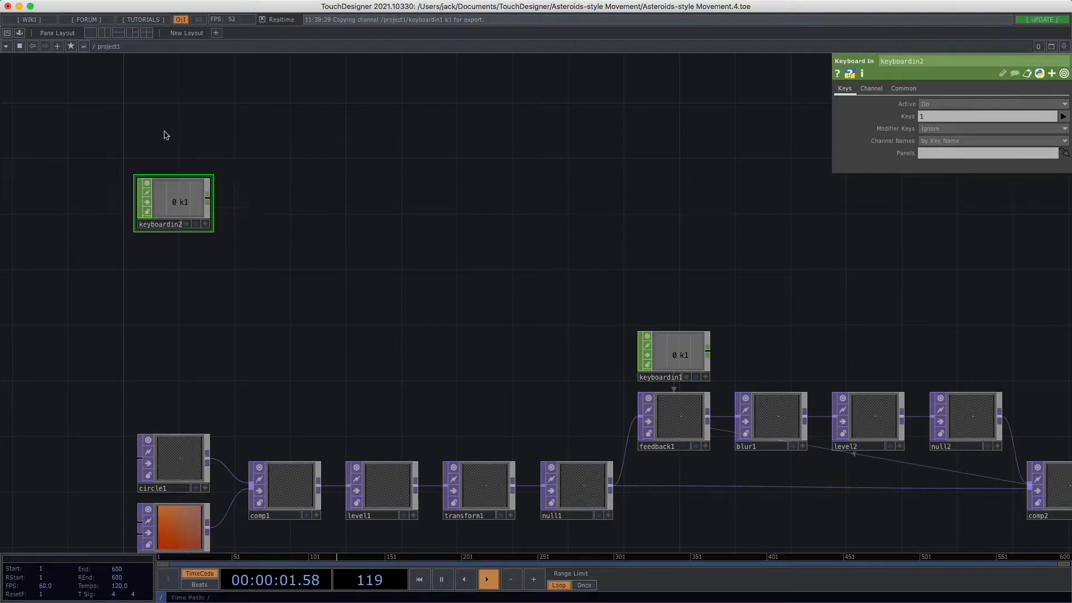
# Step: Set keyboardin2's Keys parameter to 4 6 8
pyautogui.moveTo(663, 228); pyautogui.dragTo(656, 231)
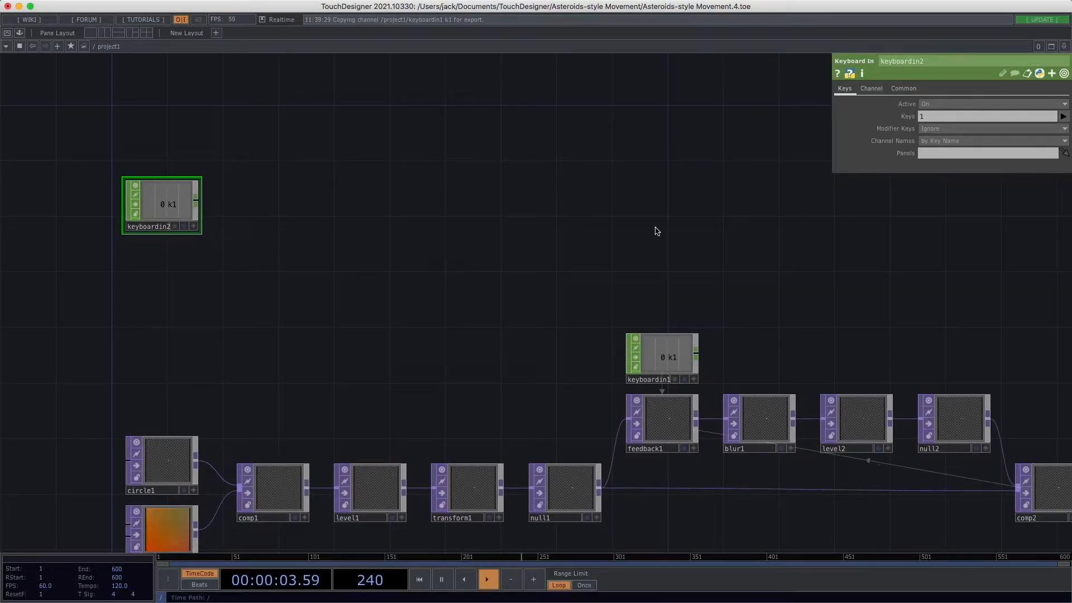
pyautogui.moveTo(349, 325); pyautogui.dragTo(495, 349)
pyautogui.click(938, 116)
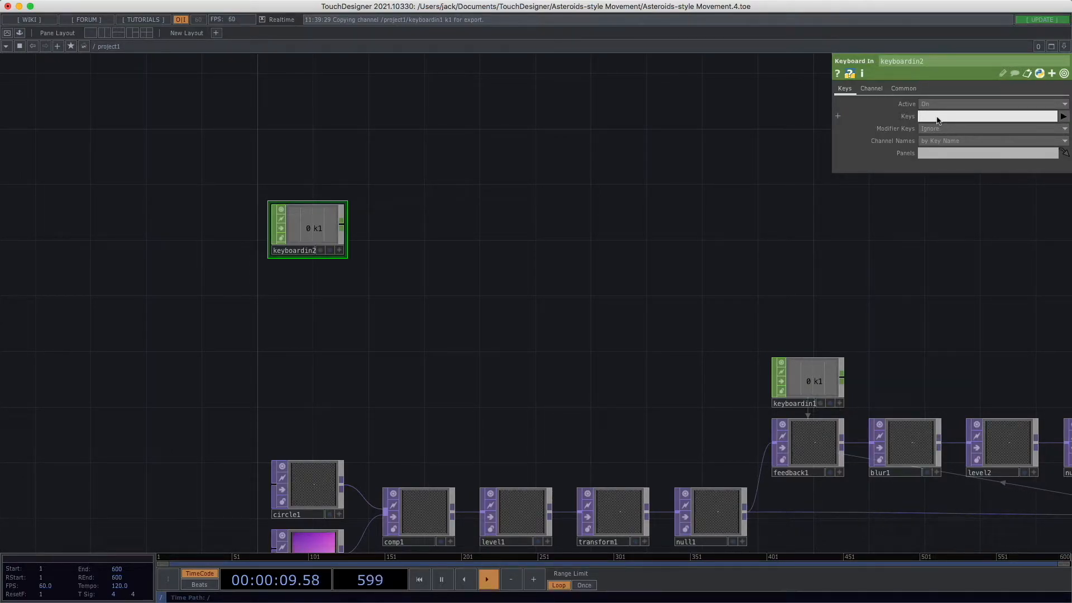
pyautogui.write('6 8')
pyautogui.press('Return')
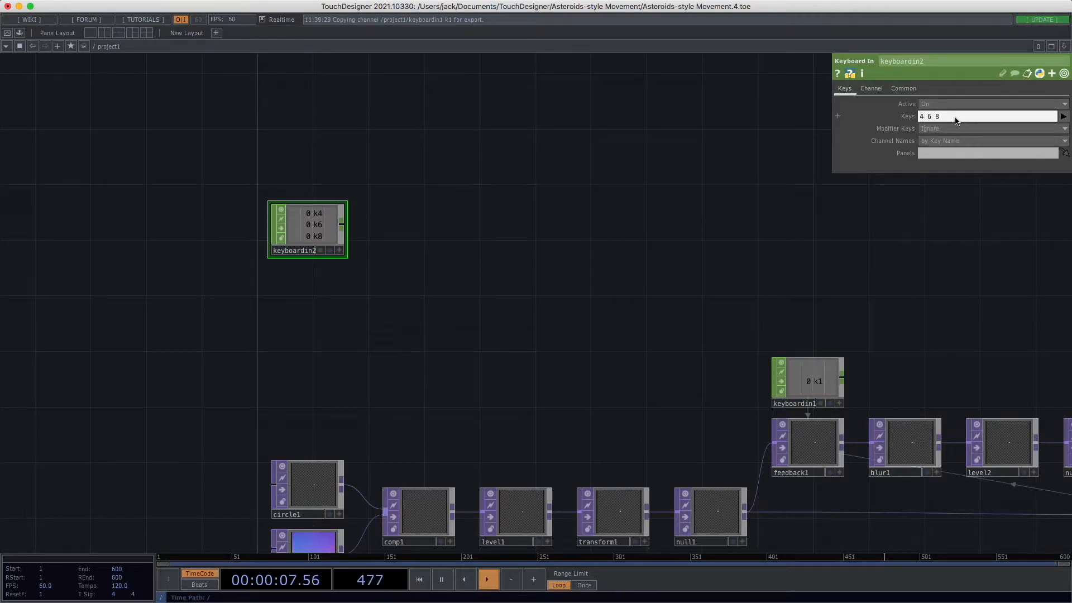
# Step: Test the 4 and 8 keys on keyboardin2's channels
pyautogui.scroll(1, 378, 316)
pyautogui.scroll(3, 378, 316)
pyautogui.moveTo(428, 383); pyautogui.dragTo(505, 457)
pyautogui.scroll(-3, 560, 333)
pyautogui.moveTo(510, 341); pyautogui.dragTo(459, 343)
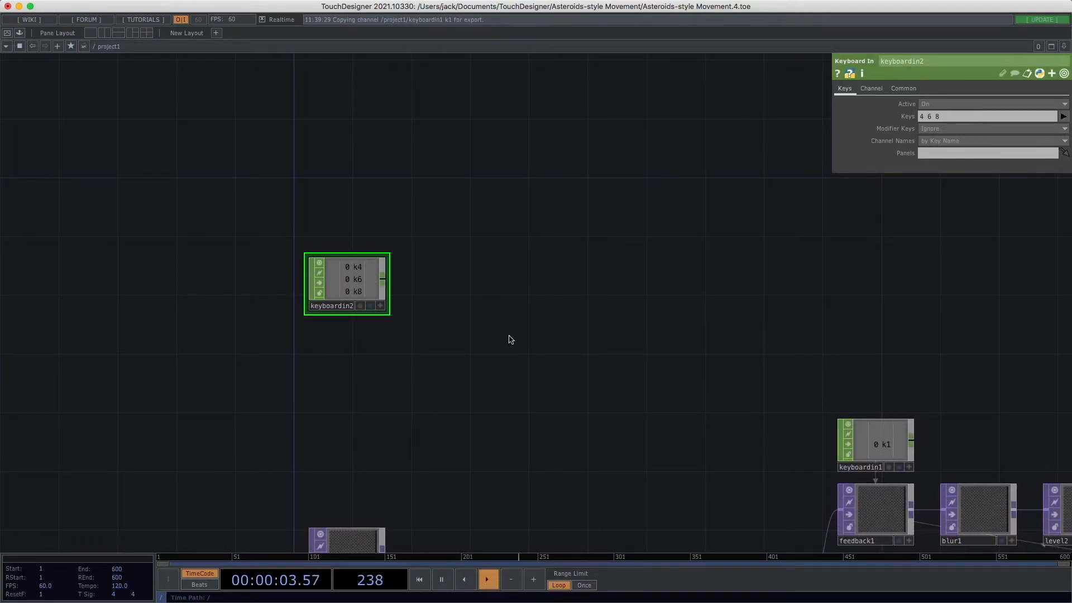
pyautogui.press('4')
pyautogui.press('8')
pyautogui.press('4')
# Step: Duplicate keyboardin2 and set the copy's keys to 2 q e
pyautogui.scroll(3, 481, 352)
pyautogui.moveTo(517, 354); pyautogui.dragTo(573, 356)
pyautogui.scroll(-3, 601, 386)
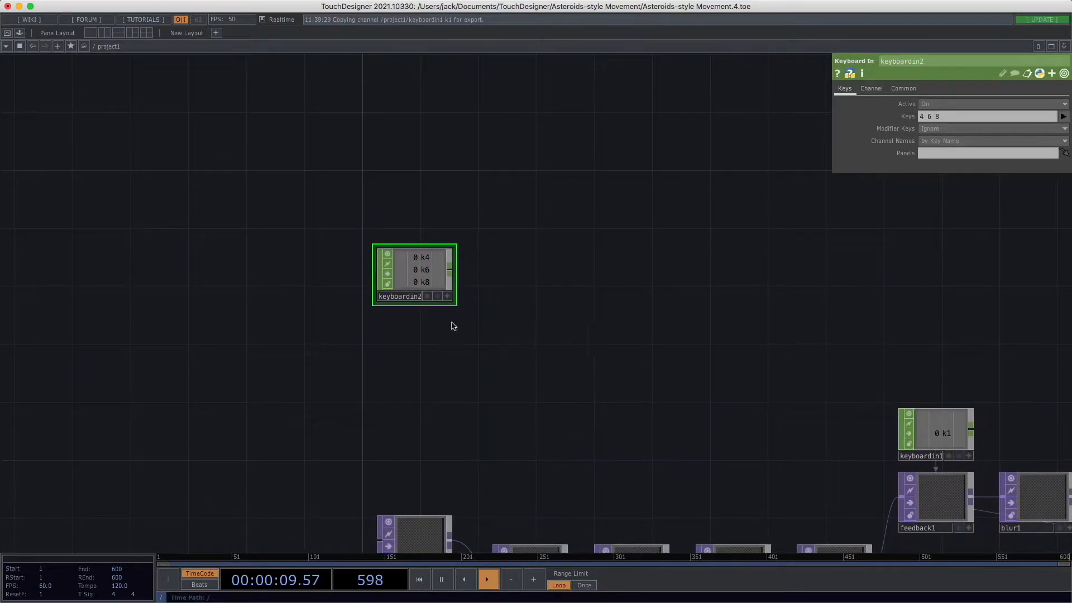
pyautogui.hotkey('ctrl', 'c')
pyautogui.hotkey('ctrl', 'v')
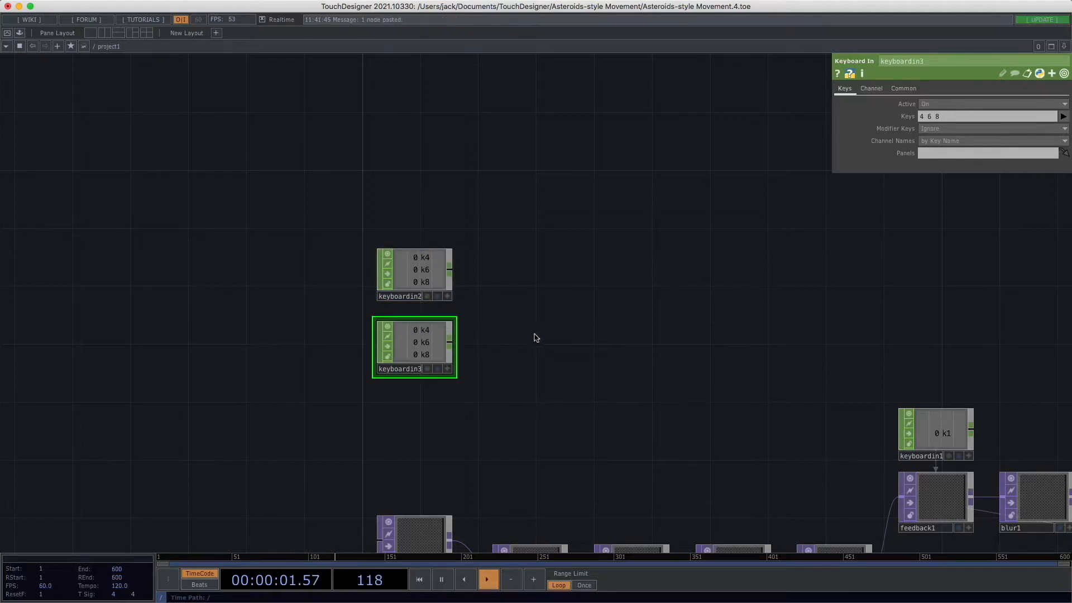
pyautogui.scroll(2, 542, 324)
pyautogui.moveTo(542, 321); pyautogui.dragTo(558, 291)
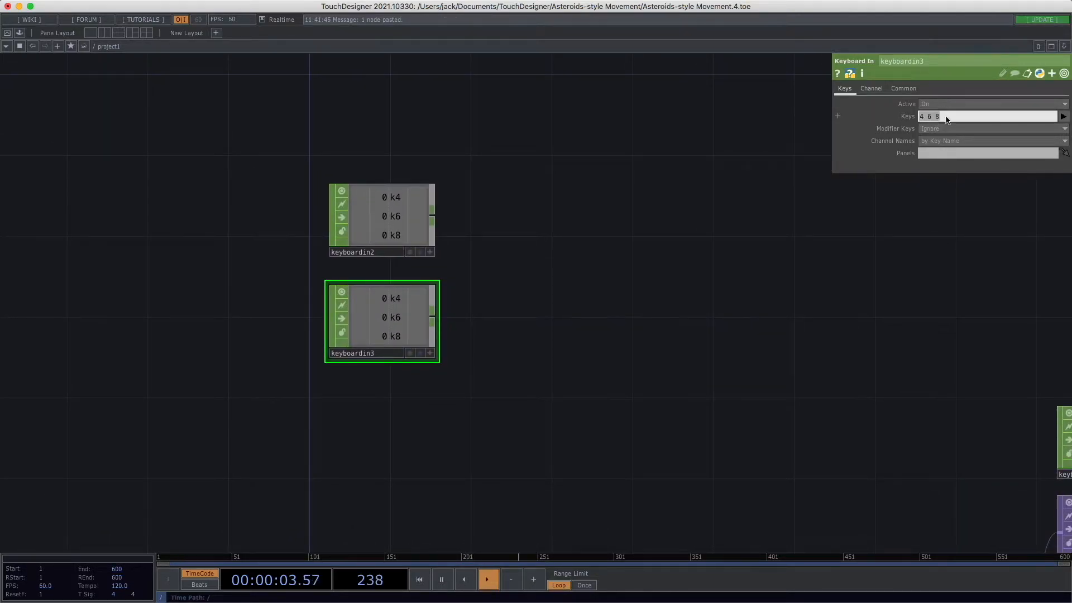
pyautogui.write('2 q e')
pyautogui.press('Return')
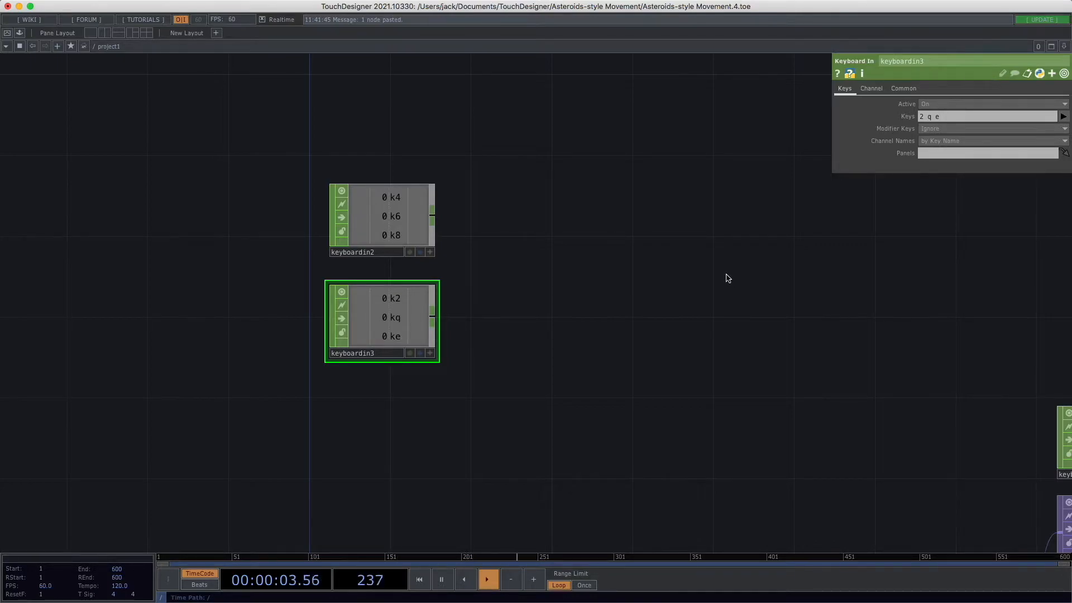
# Step: Hide and restore the parameter window, and pause and resume the timeline
pyautogui.scroll(-2, 542, 347)
pyautogui.scroll(-1, 534, 350)
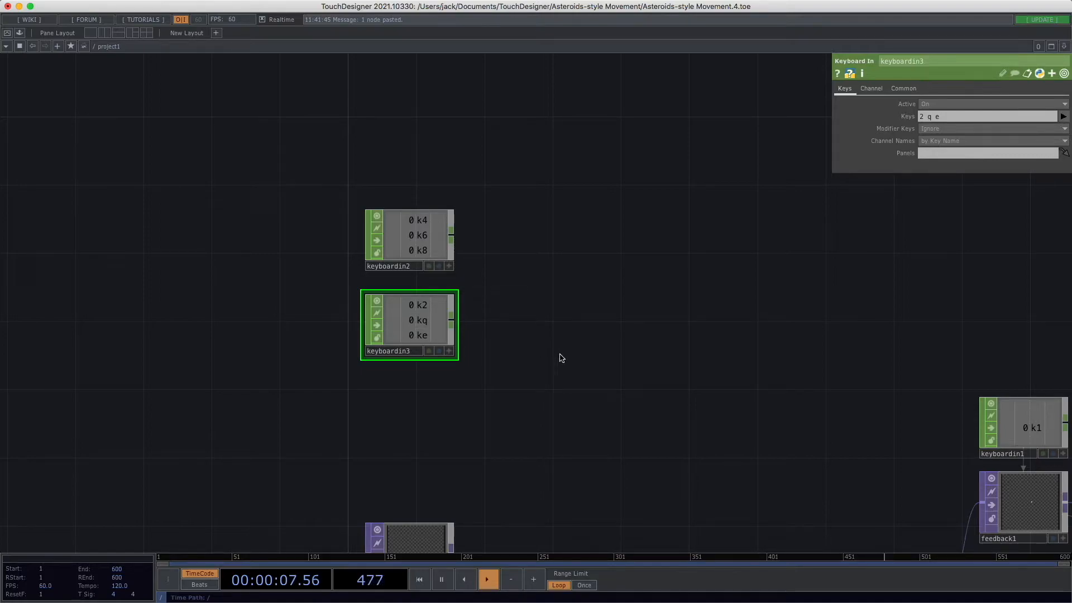
pyautogui.scroll(-2, 553, 358)
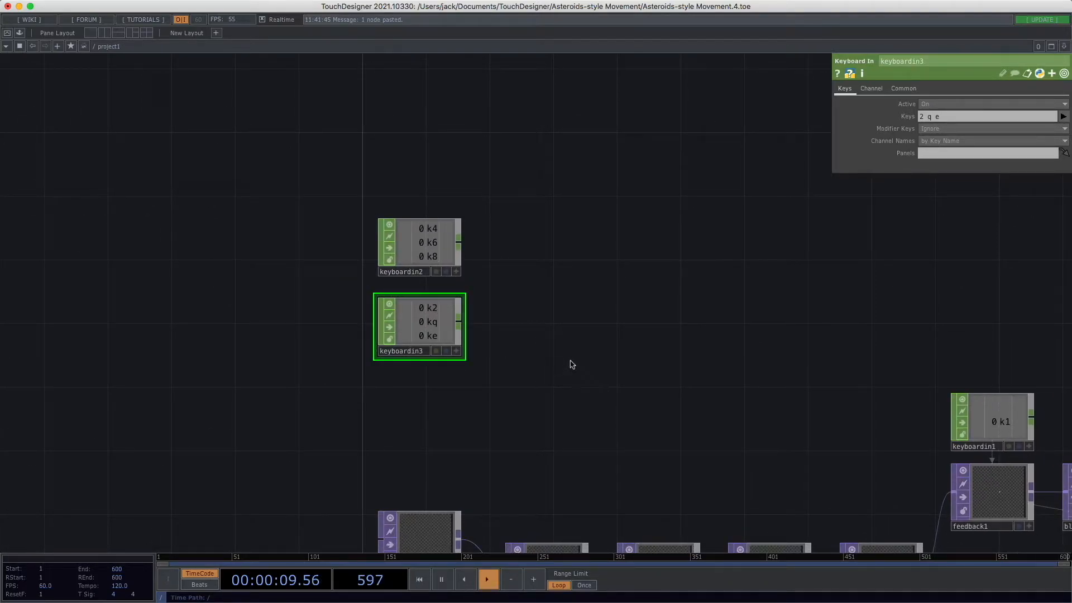
pyautogui.moveTo(539, 353); pyautogui.dragTo(485, 331)
pyautogui.moveTo(619, 346); pyautogui.dragTo(457, 273)
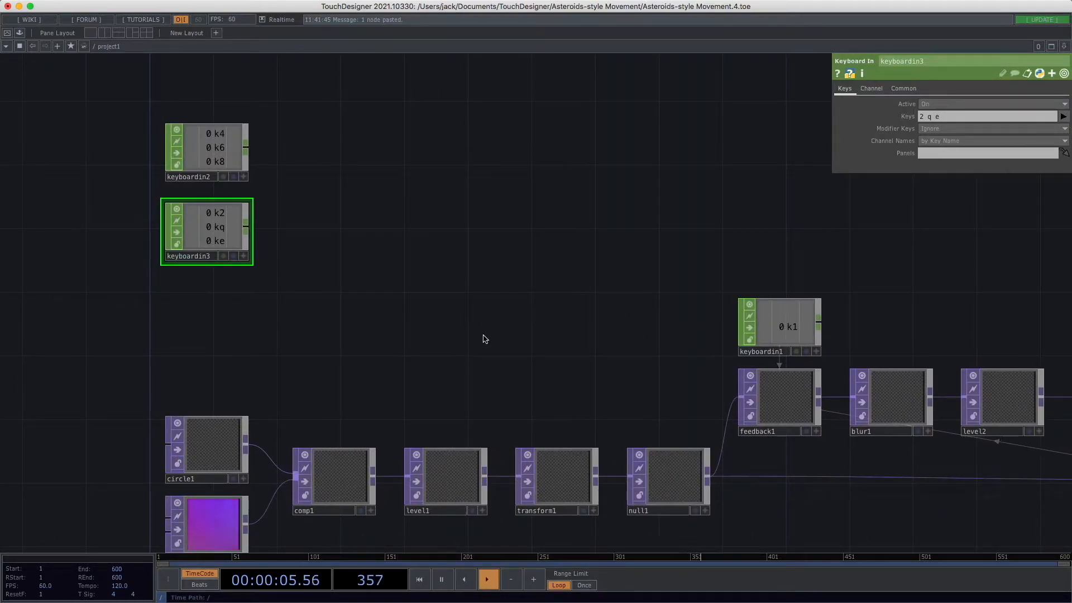
pyautogui.press('p')
pyautogui.press('p')
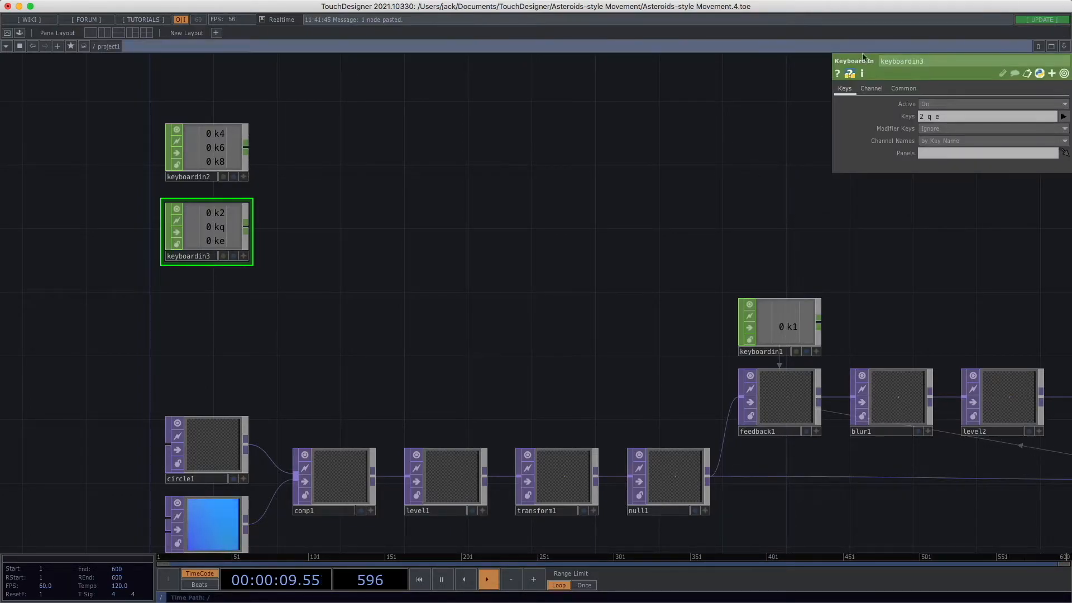
pyautogui.moveTo(476, 296); pyautogui.dragTo(528, 277)
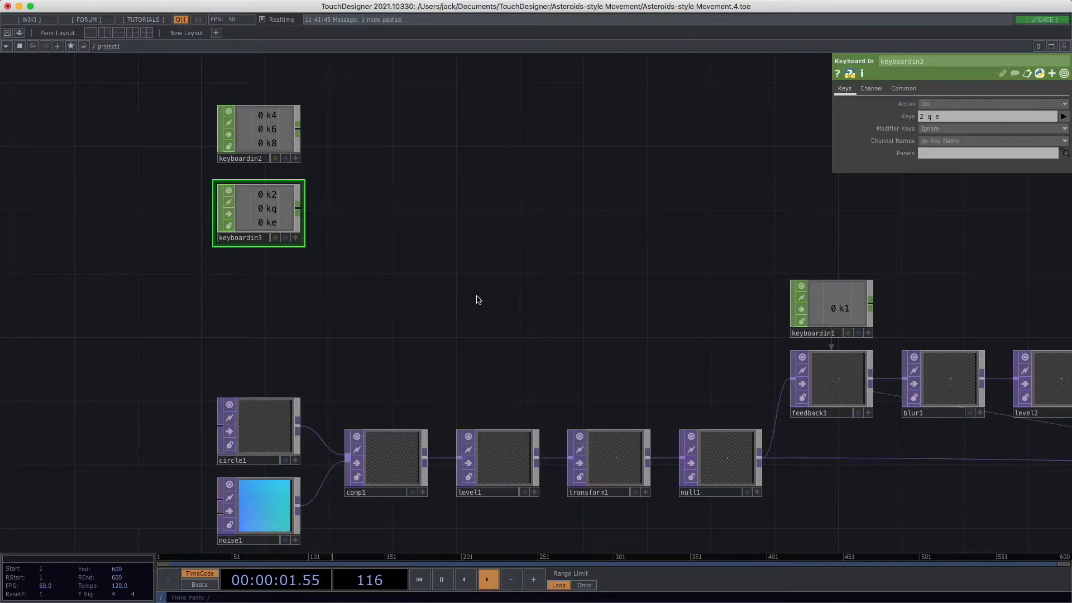
pyautogui.press('space')
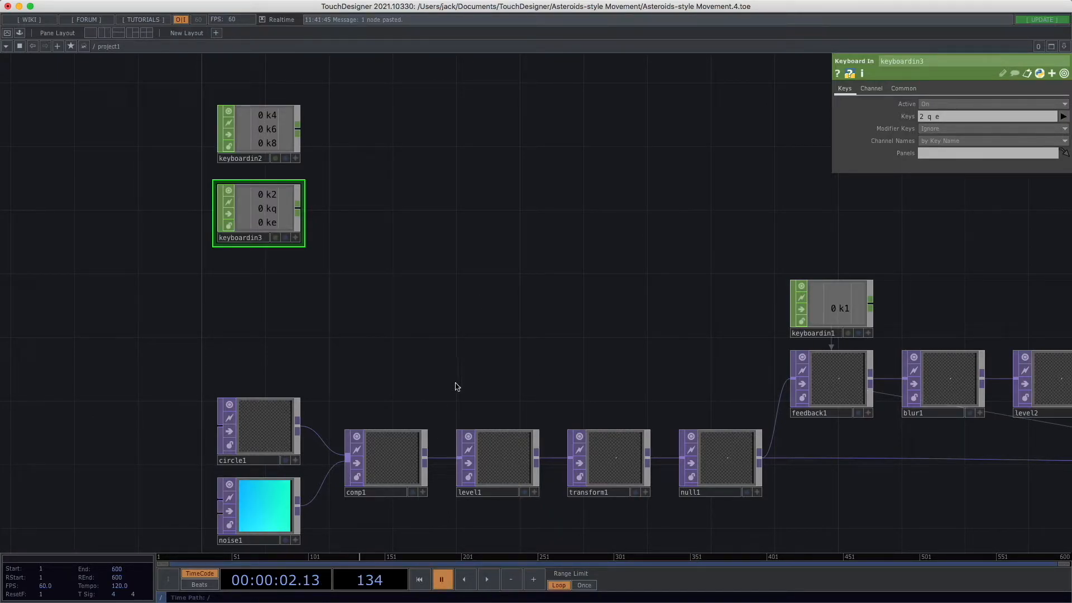
pyautogui.click(486, 579)
# Step: Delete the duplicated Keyboard In CHOP below keyboardin2
pyautogui.scroll(2, 469, 296)
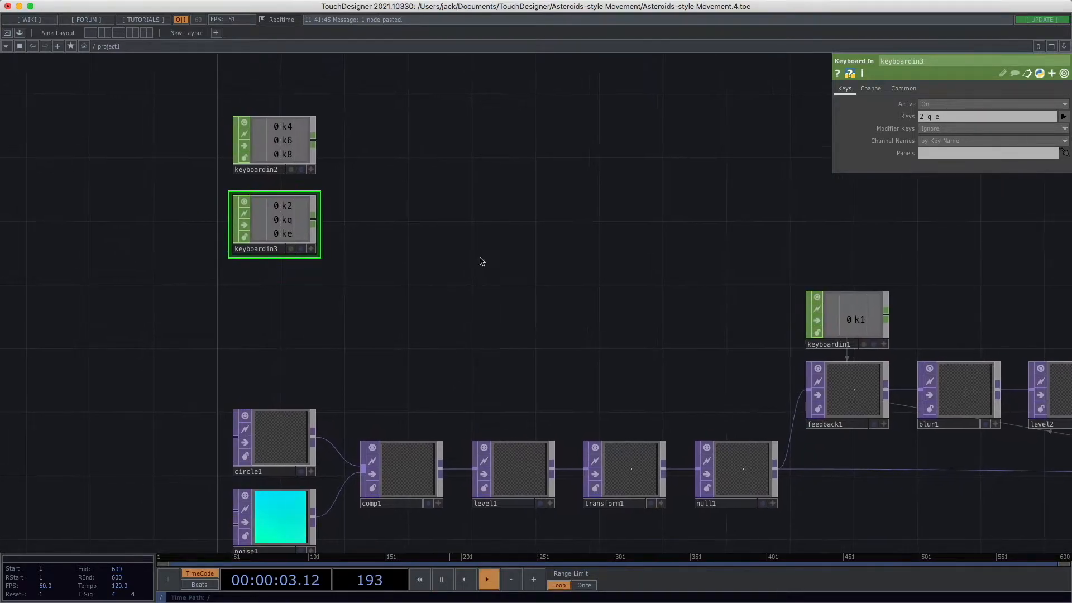
pyautogui.scroll(-2, 613, 280)
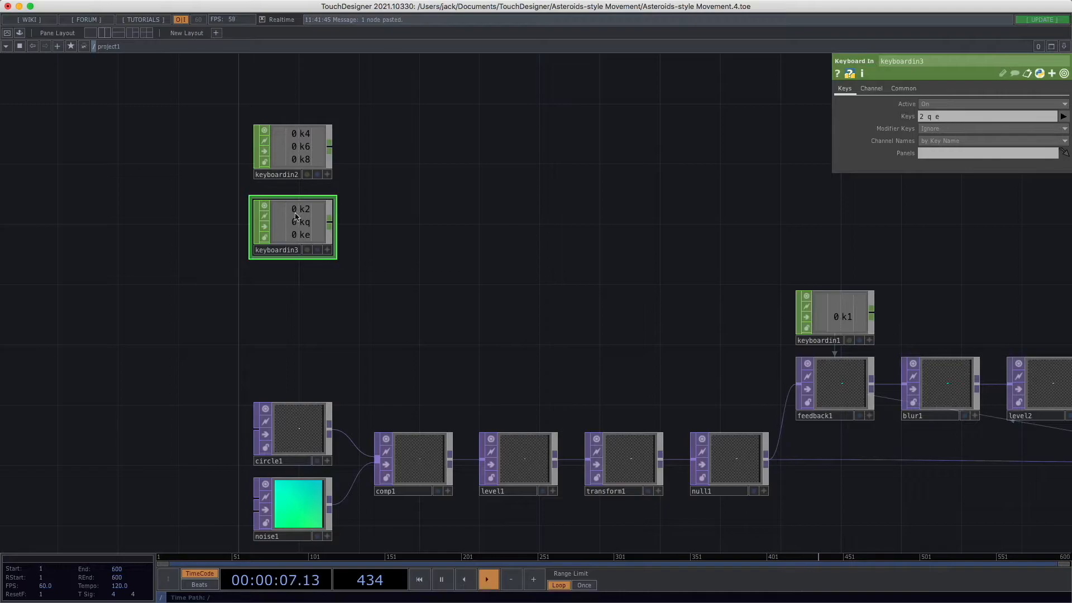
pyautogui.press('Delete')
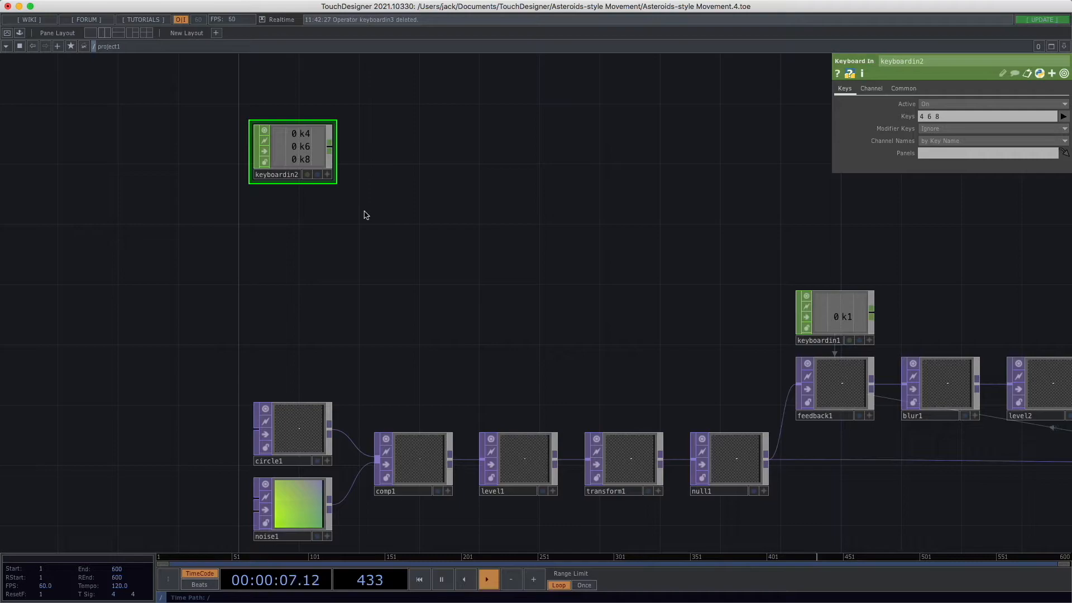
# Step: Add a Select CHOP connected to keyboardin2's output
pyautogui.moveTo(586, 309); pyautogui.dragTo(511, 244)
pyautogui.moveTo(465, 479); pyautogui.dragTo(440, 480)
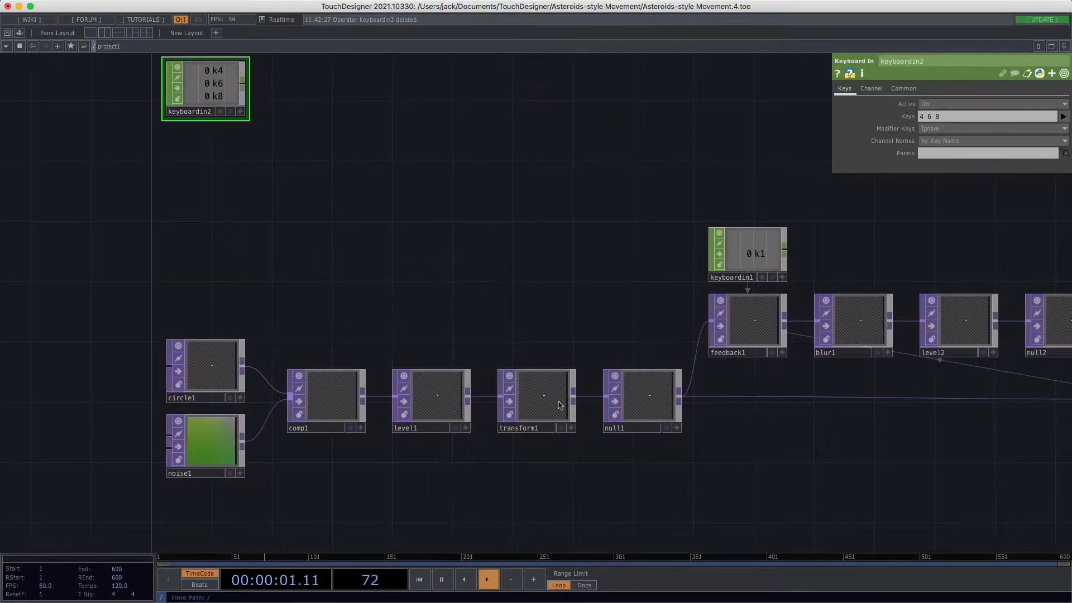
pyautogui.scroll(4, 371, 266)
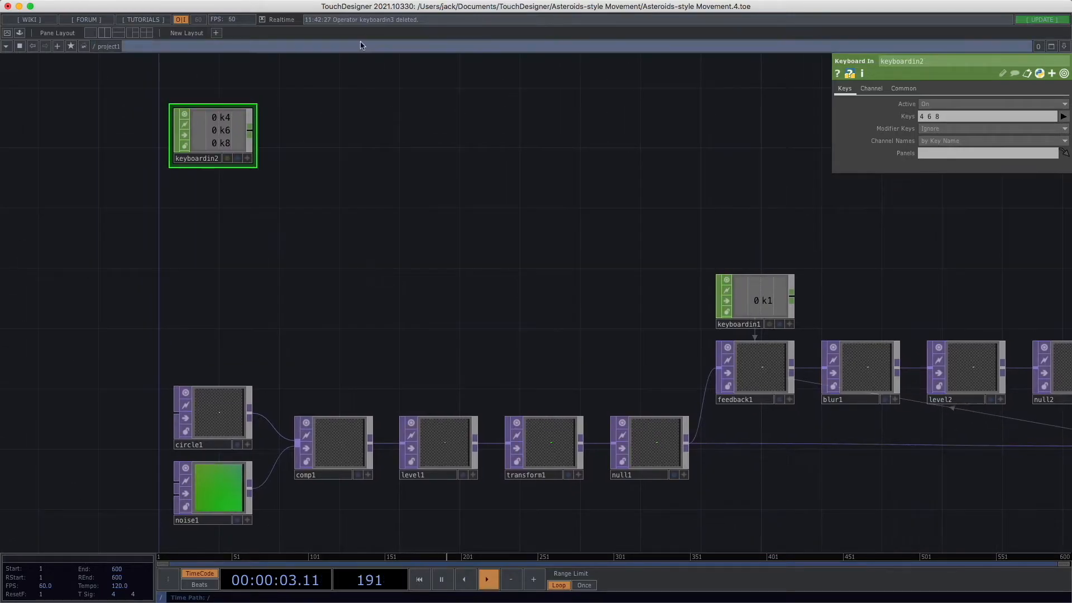
pyautogui.moveTo(511, 187); pyautogui.dragTo(569, 197)
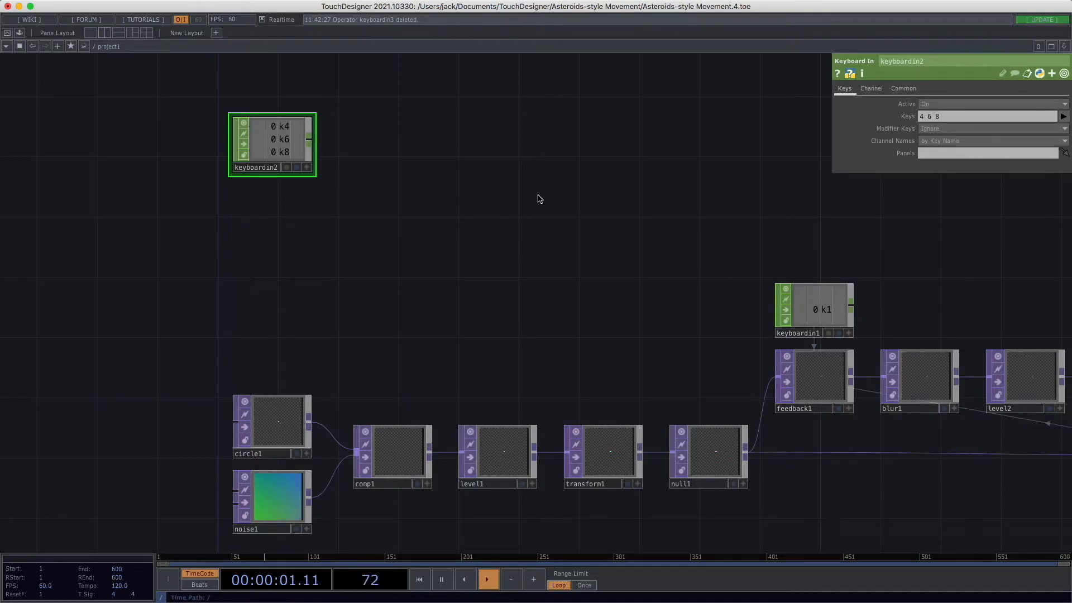
pyautogui.rightClick(311, 146)
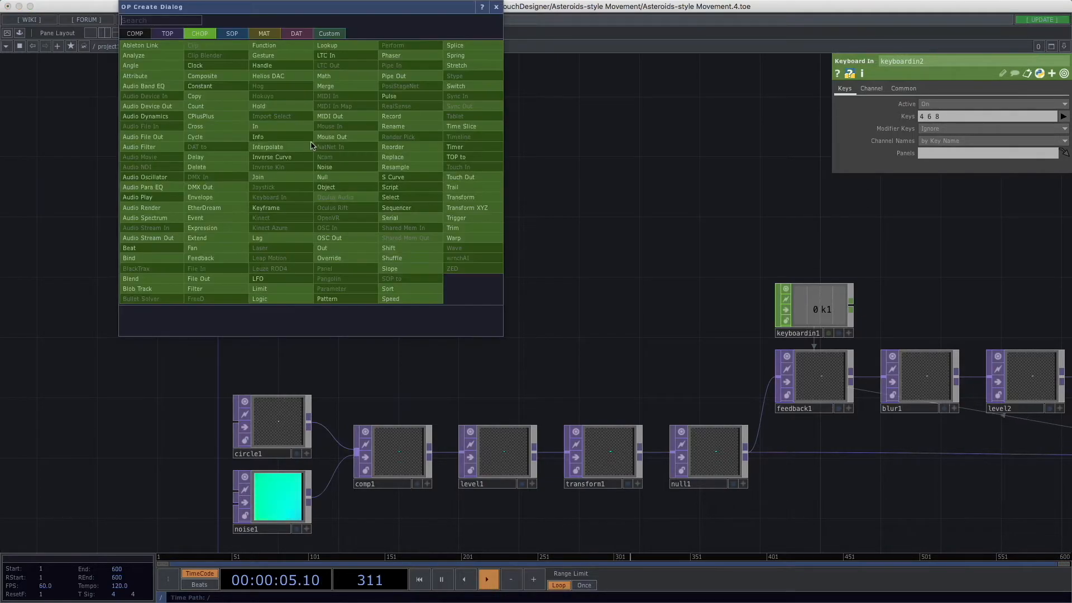
pyautogui.click(310, 147)
pyautogui.click(358, 204)
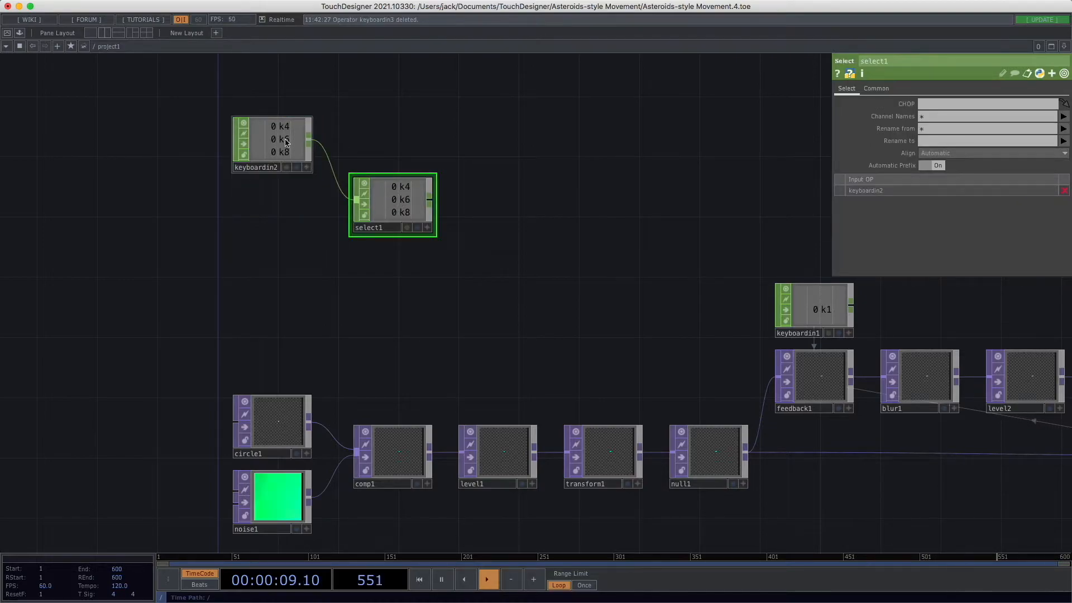
# Step: Clear select1's Channel Names parameter
pyautogui.scroll(4, 304, 287)
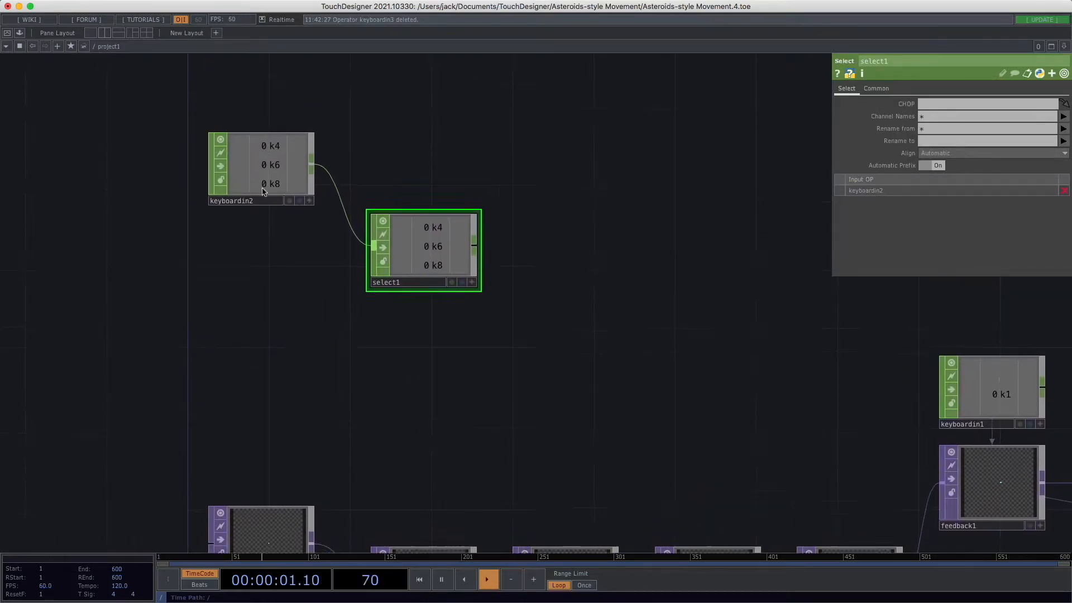
pyautogui.moveTo(287, 276); pyautogui.dragTo(255, 282)
pyautogui.click(936, 117)
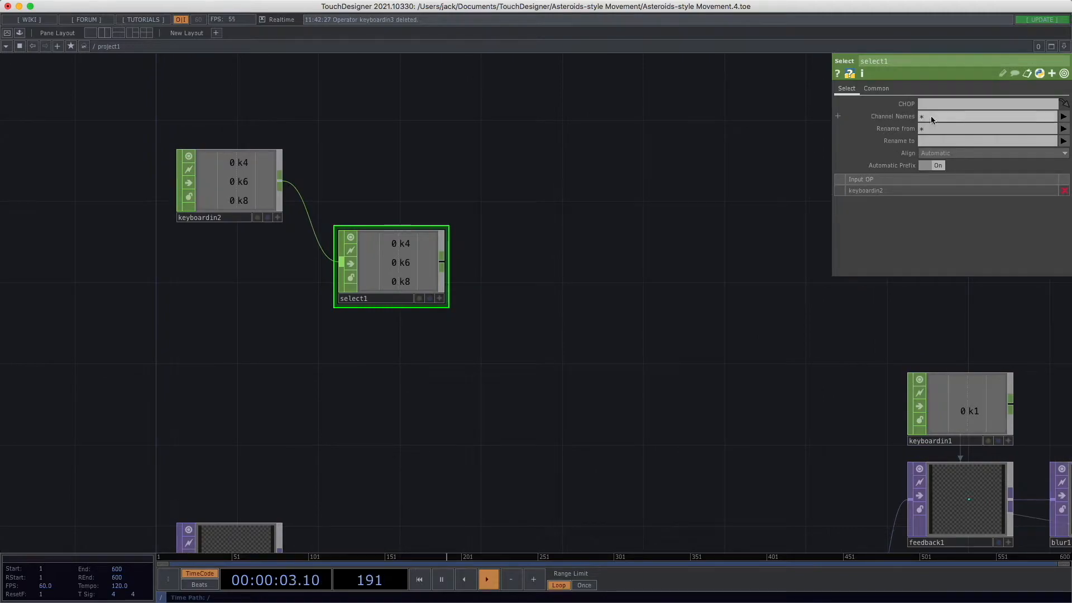
pyautogui.press('BackSpace')
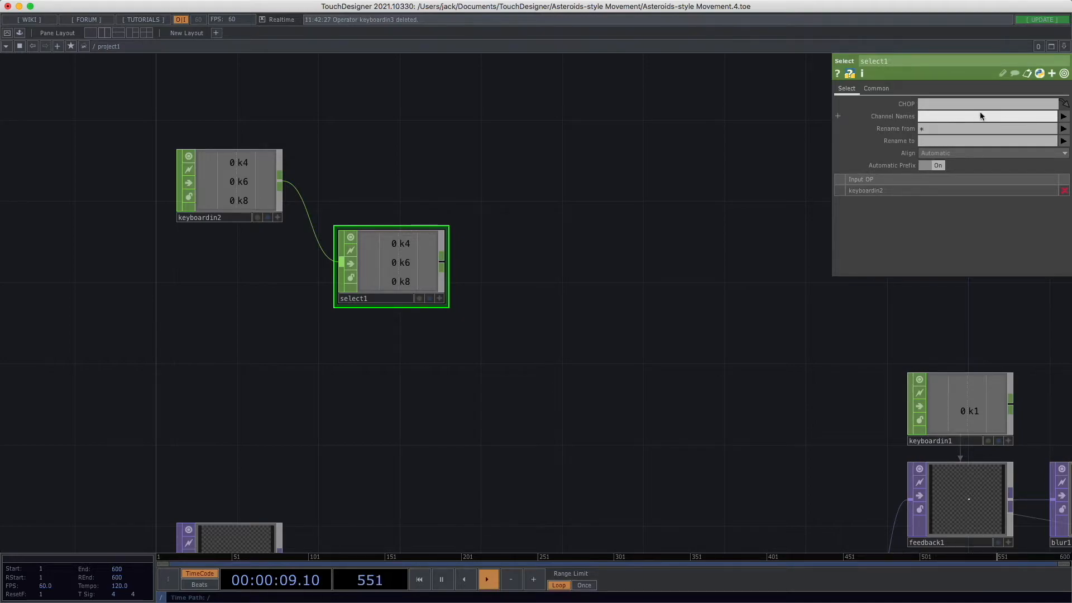
# Step: Enter k4 k6 as the channel names of select1 and clear them again
pyautogui.write('k4 k6')
pyautogui.press('Return')
pyautogui.click(1004, 117)
pyautogui.doubleClick(1005, 116)
pyautogui.press('BackSpace')
pyautogui.click(710, 199)
# Step: Pick k4 and k6 from the available channels as the channel names of select1
pyautogui.click(1063, 116)
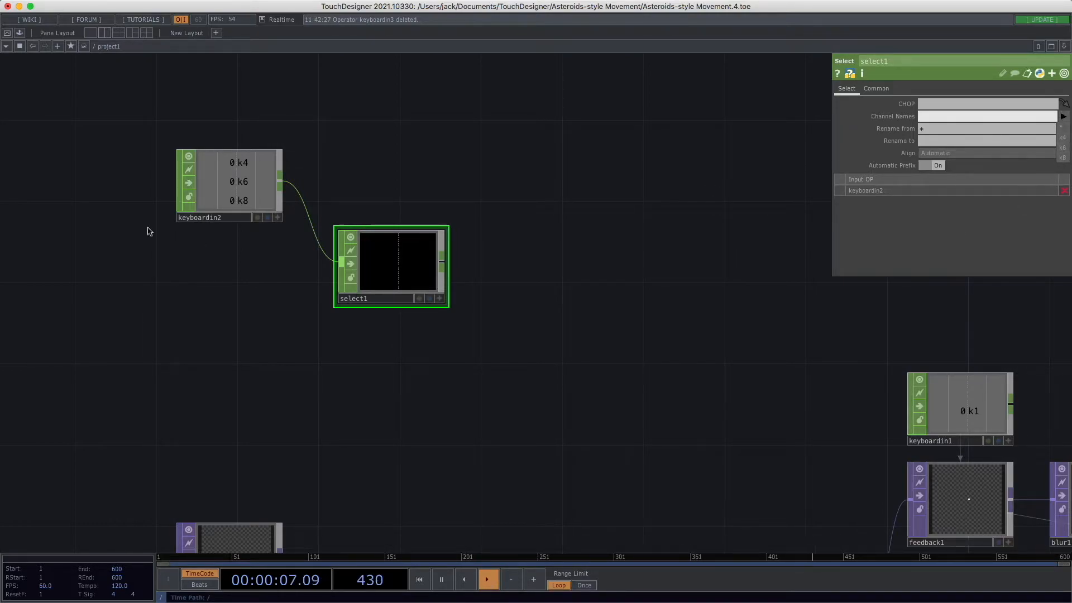
pyautogui.click(1065, 138)
pyautogui.click(1064, 117)
pyautogui.click(1063, 148)
# Step: Add a Math operator to the output of select1 and place it beside select1
pyautogui.moveTo(553, 356); pyautogui.dragTo(565, 368)
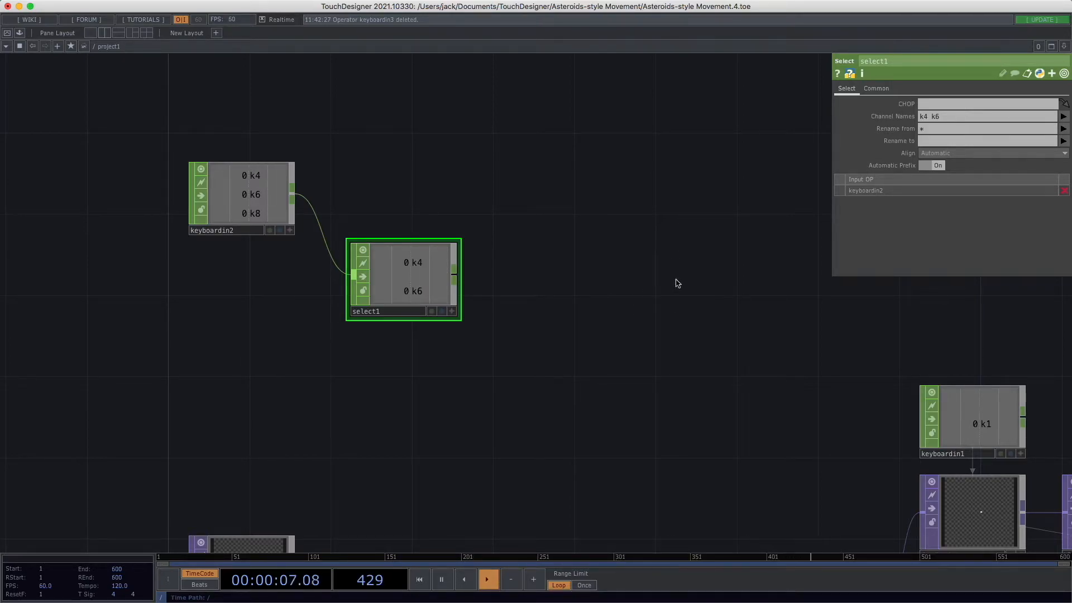
pyautogui.moveTo(500, 314); pyautogui.dragTo(526, 317)
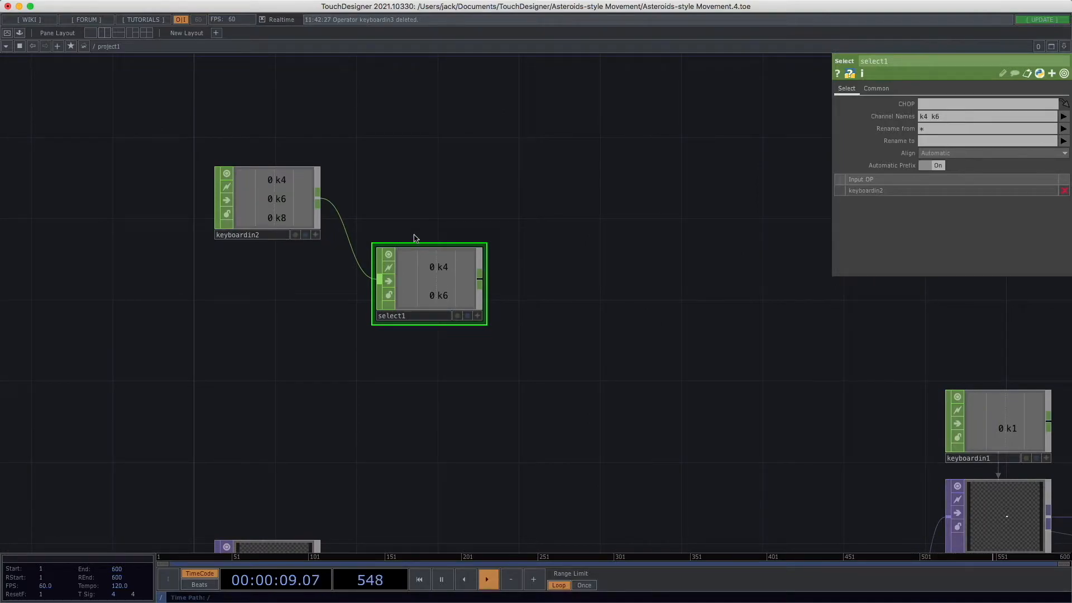
pyautogui.moveTo(560, 341); pyautogui.dragTo(503, 318)
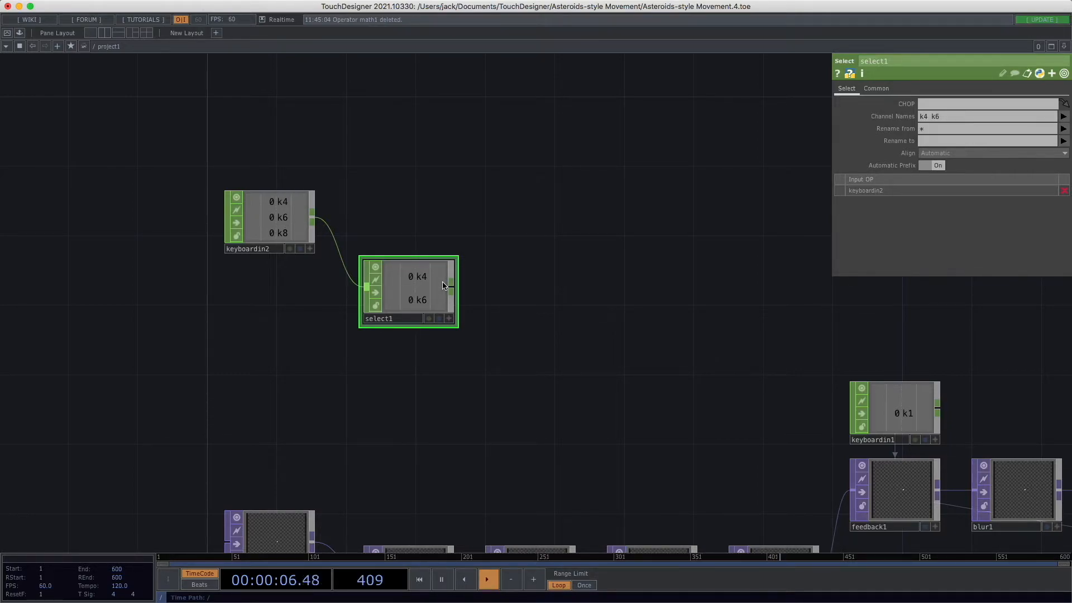
pyautogui.rightClick(459, 287)
pyautogui.rightClick(452, 286)
pyautogui.rightClick(452, 287)
pyautogui.write('math')
pyautogui.press('Return')
pyautogui.moveTo(453, 284); pyautogui.dragTo(532, 283)
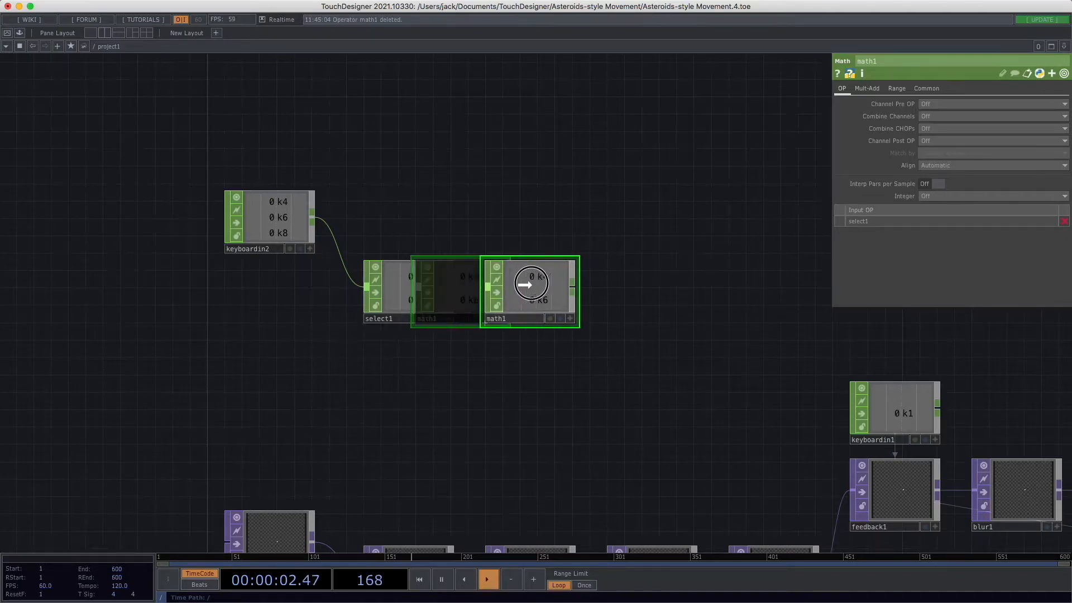
# Step: Set Combine Channels to Subtract on math1
pyautogui.click(549, 285)
pyautogui.hscroll(3, 627, 352)
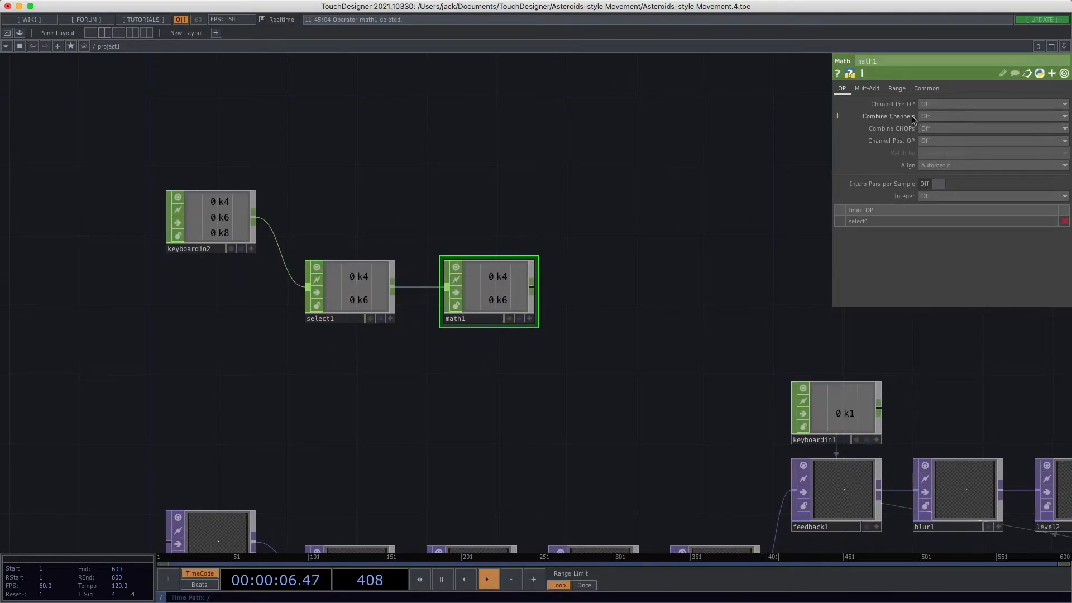
pyautogui.click(938, 118)
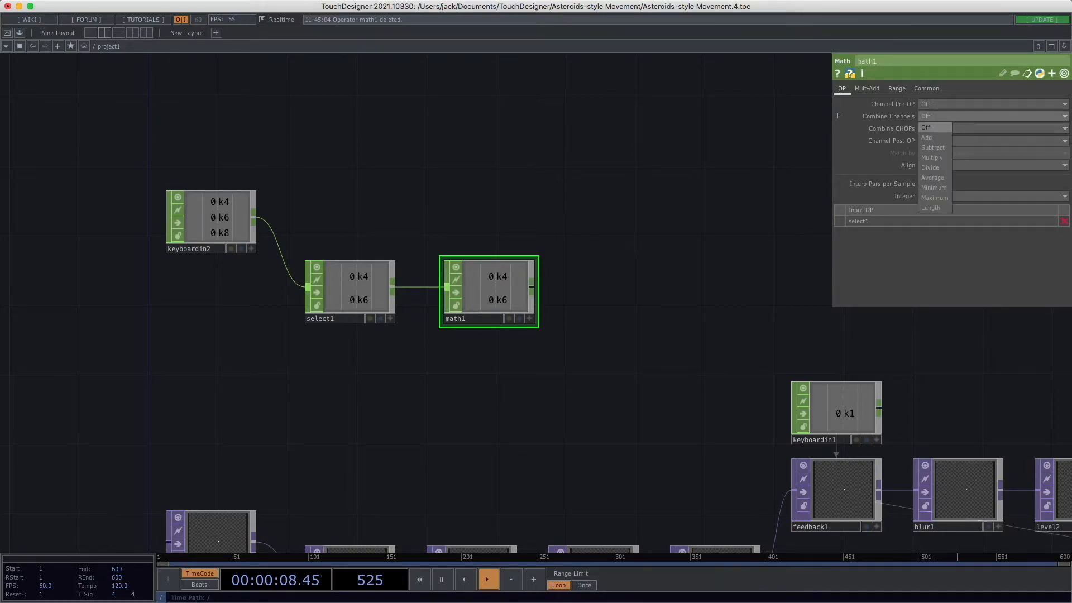
pyautogui.click(927, 148)
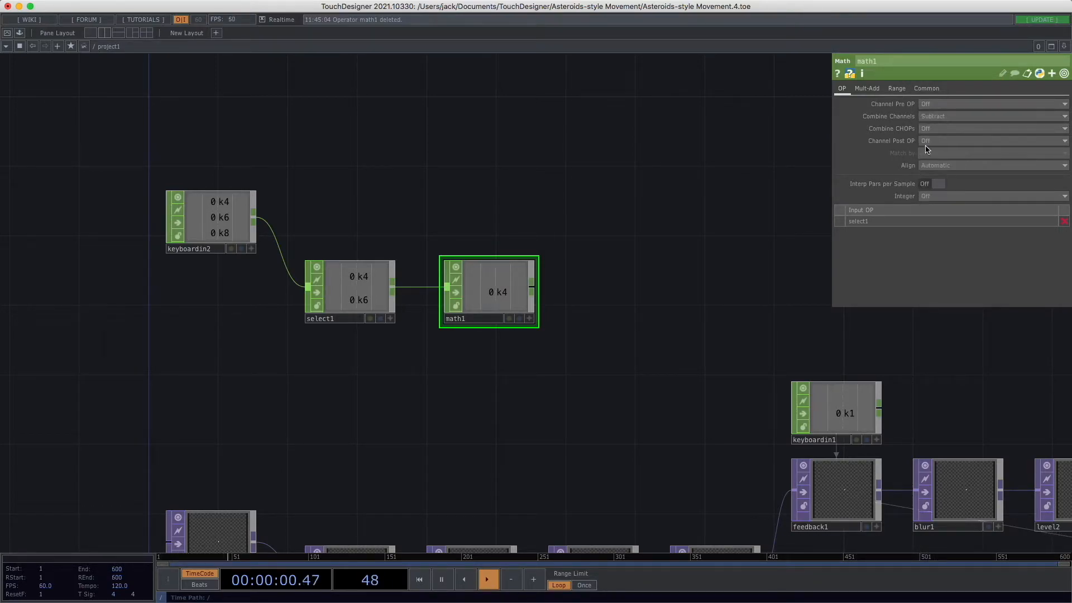
# Step: Test the subtraction in math1 by triggering the k4 and k6 keyboard channels
pyautogui.scroll(5, 631, 246)
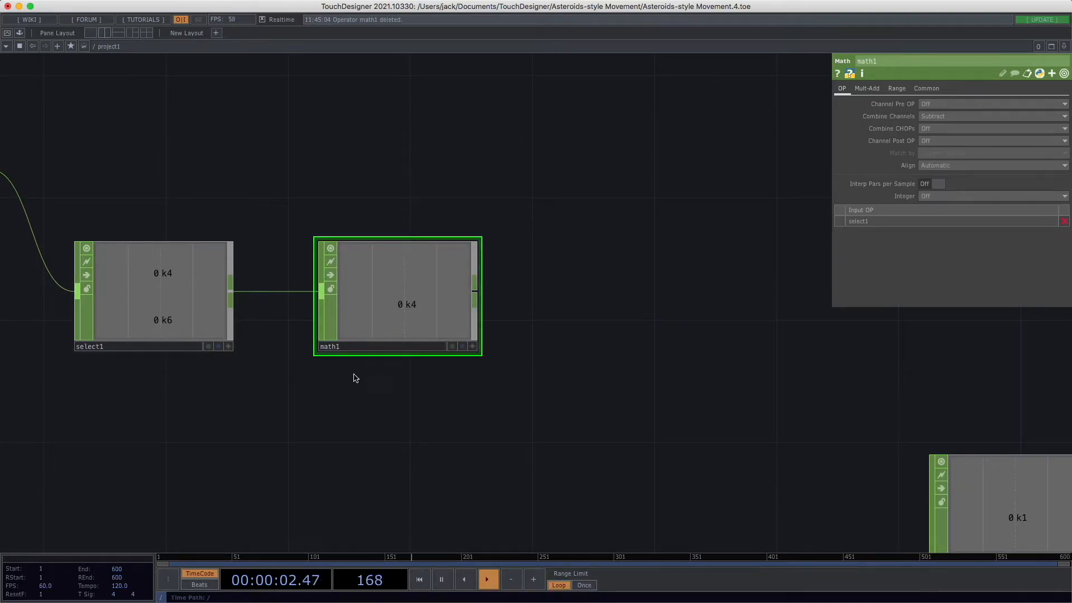
pyautogui.moveTo(411, 387); pyautogui.dragTo(512, 378)
pyautogui.press('4')
pyautogui.press('4')
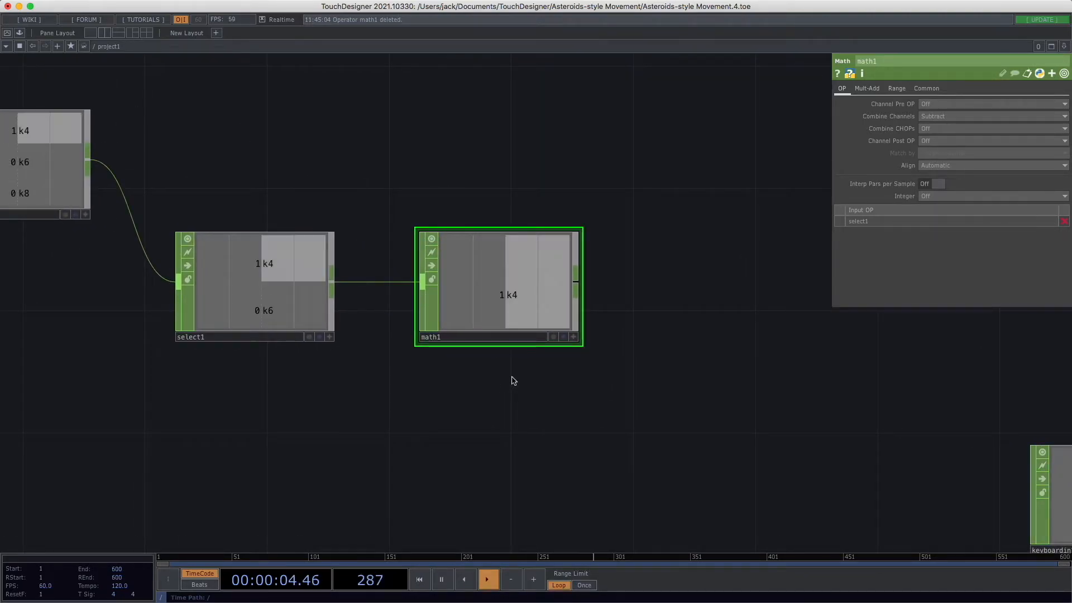
pyautogui.press('4')
pyautogui.press('6')
pyautogui.press('6')
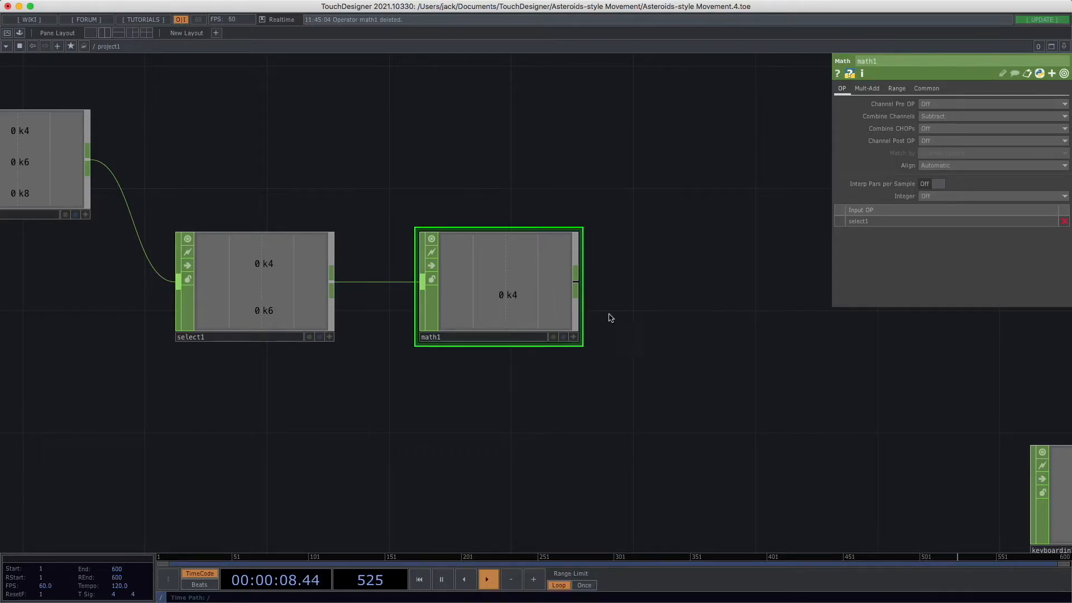
pyautogui.moveTo(617, 301); pyautogui.dragTo(572, 263)
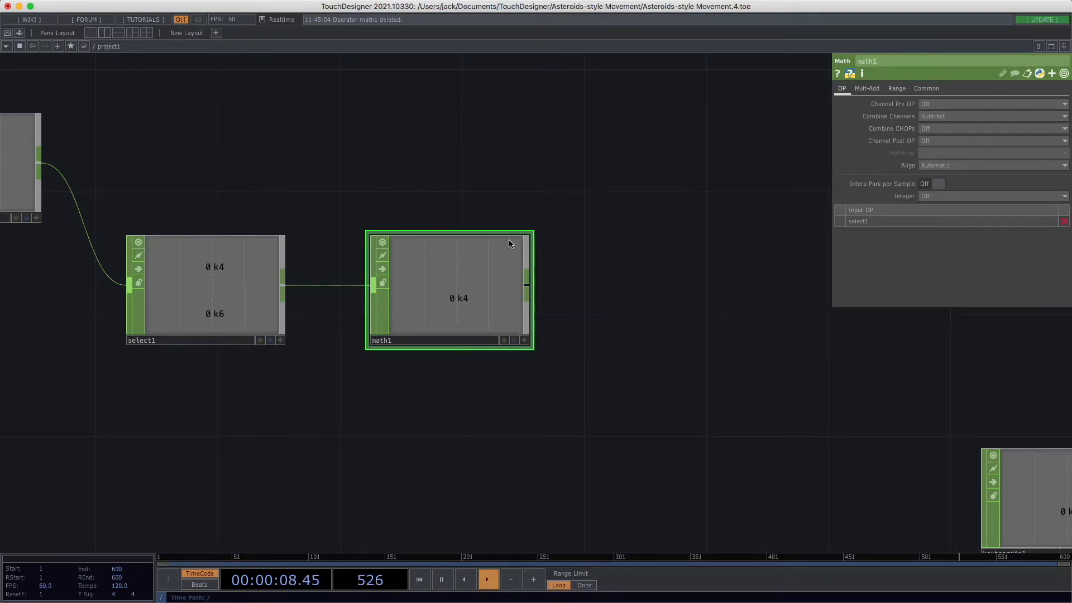
pyautogui.press('4')
pyautogui.press('6')
pyautogui.press('6')
# Step: Select the select1 operator and open its Rename from pattern for editing
pyautogui.click(245, 281)
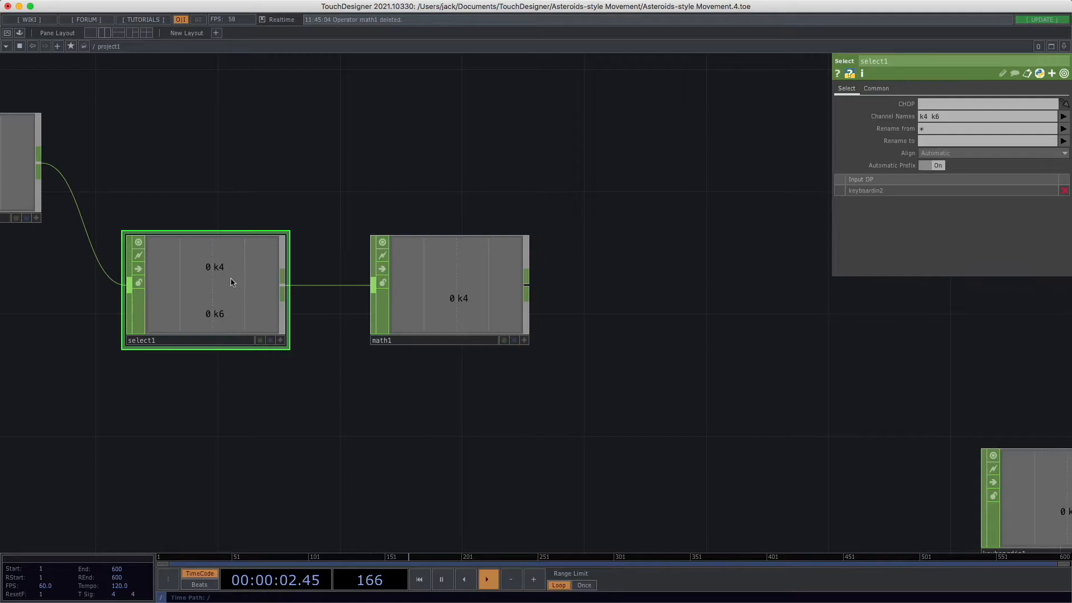
pyautogui.hscroll(-5, 355, 463)
pyautogui.hscroll(-3, 395, 395)
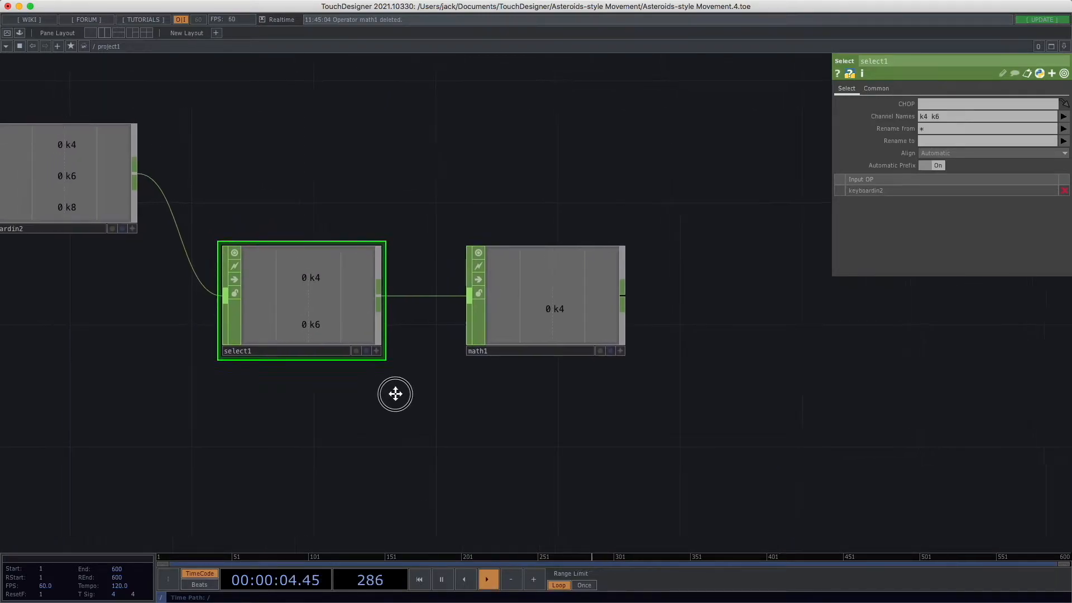
pyautogui.moveTo(322, 391); pyautogui.dragTo(267, 414)
pyautogui.click(936, 131)
pyautogui.moveTo(381, 442); pyautogui.dragTo(374, 442)
pyautogui.click(957, 128)
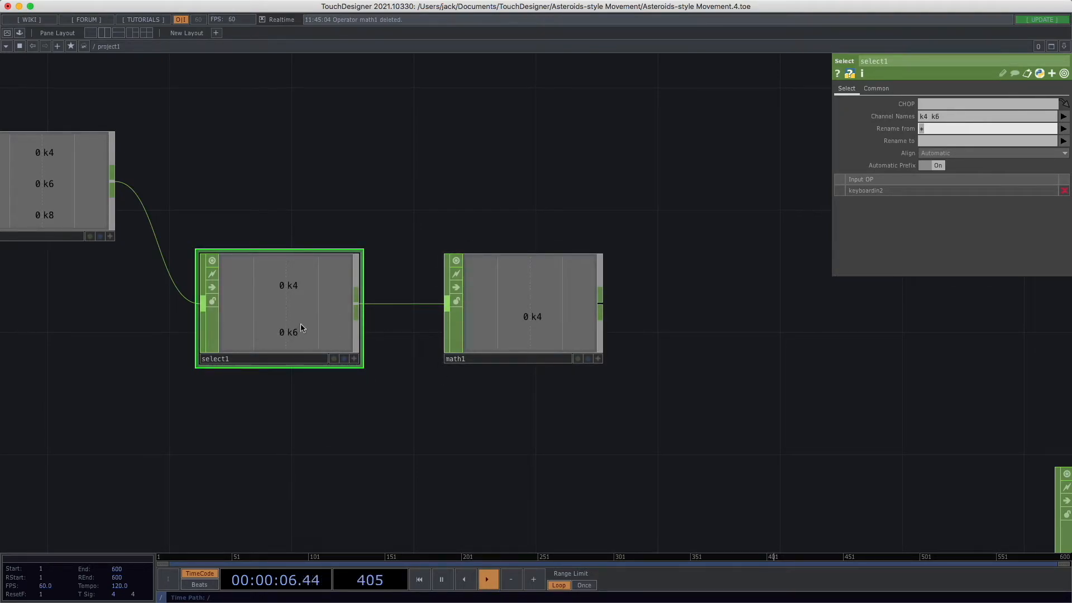
# Step: Try rotate as the Rename from pattern of select1 and restore the pattern to *
pyautogui.click(939, 131)
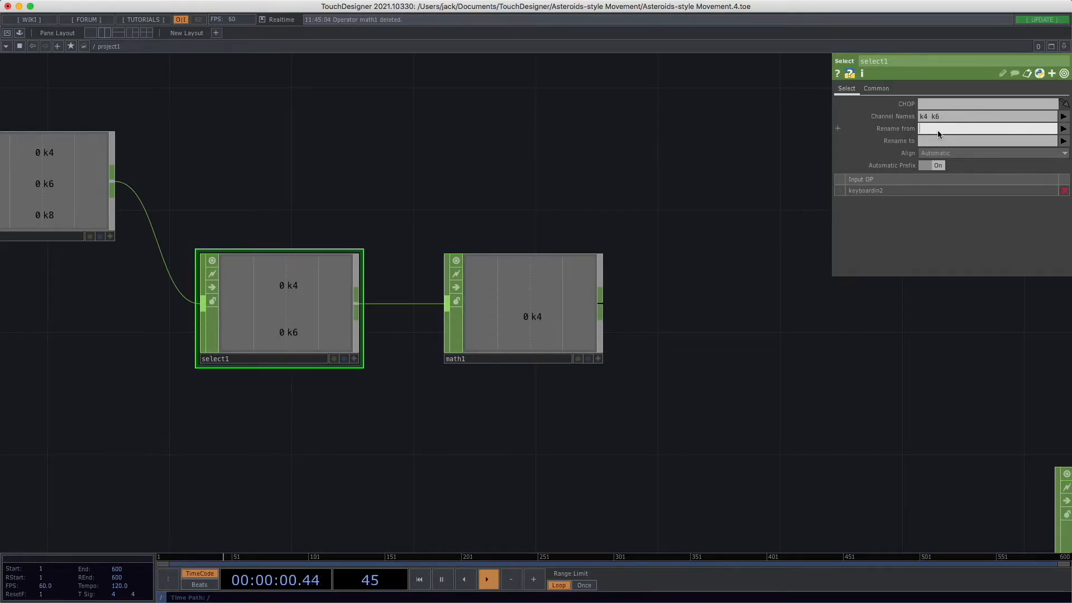
pyautogui.write('rotate')
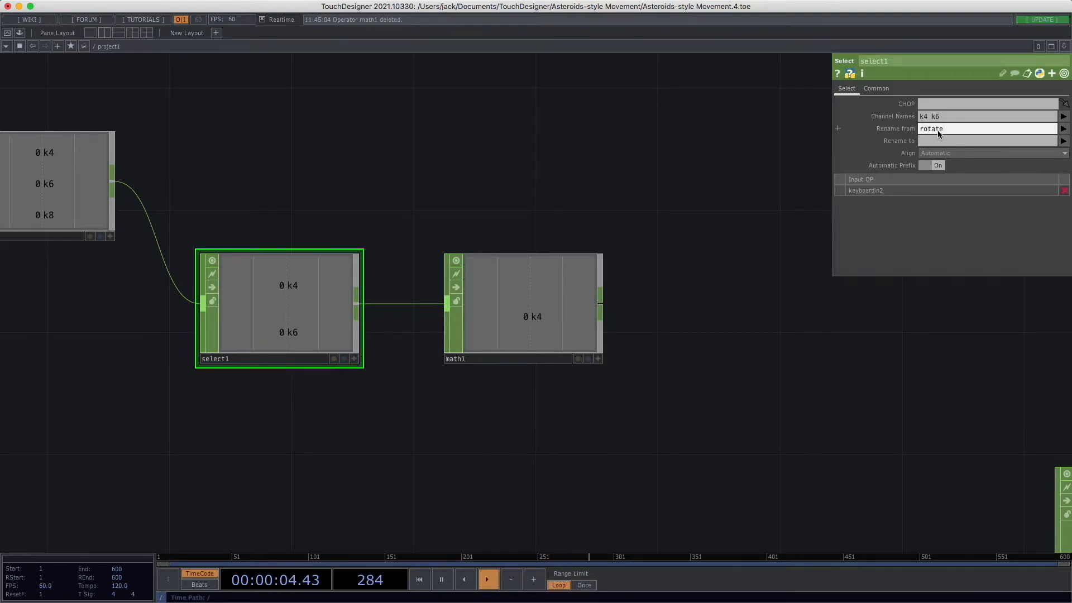
pyautogui.doubleClick(939, 127)
pyautogui.press('BackSpace')
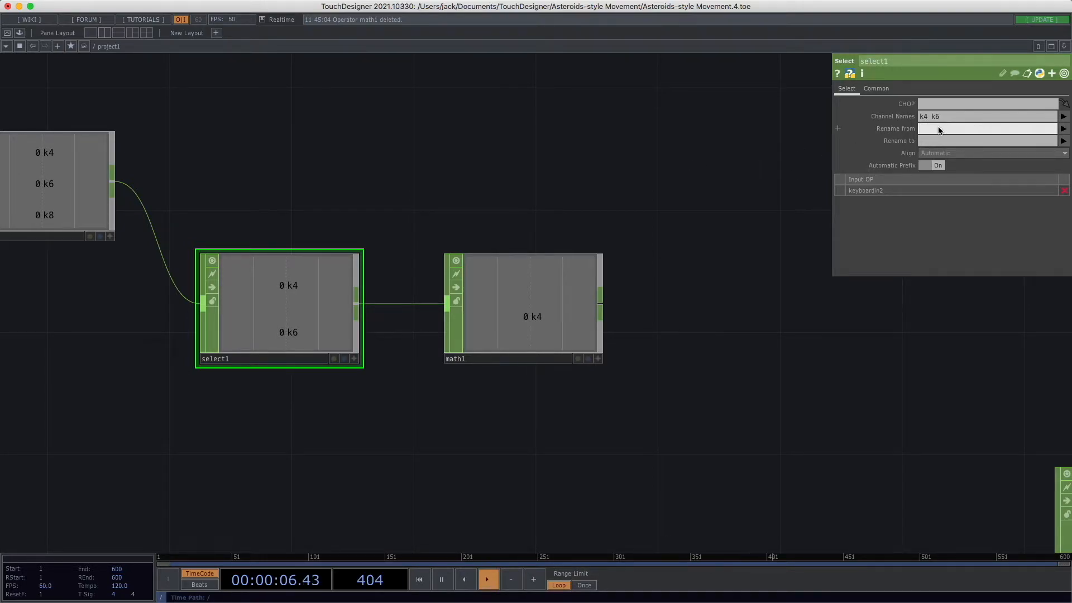
pyautogui.write('*')
# Step: Set Rename to on select1 to rotate
pyautogui.click(944, 141)
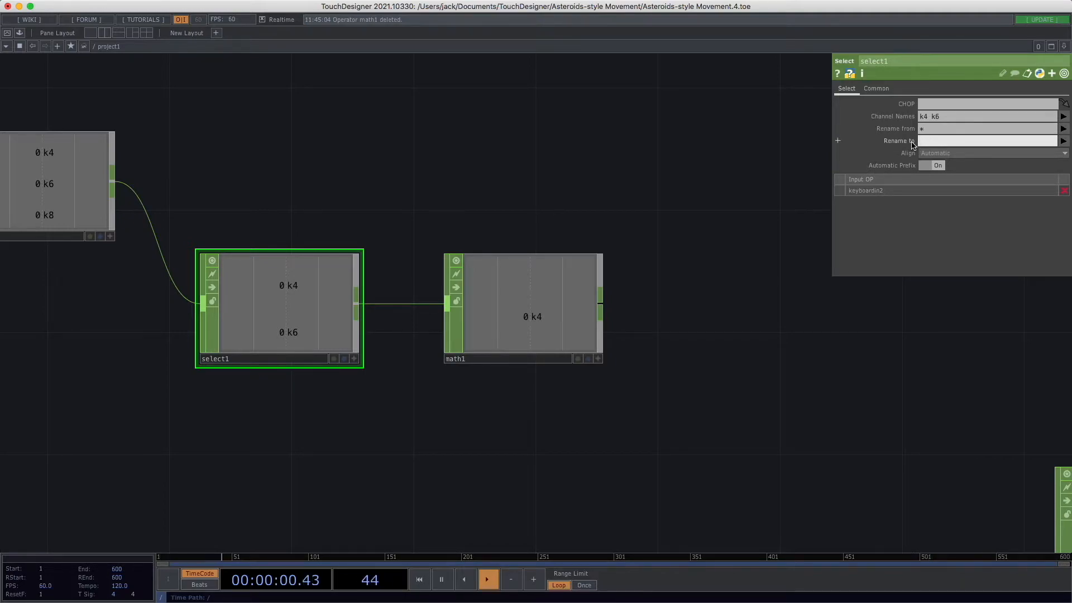
pyautogui.click(930, 141)
pyautogui.press('Return')
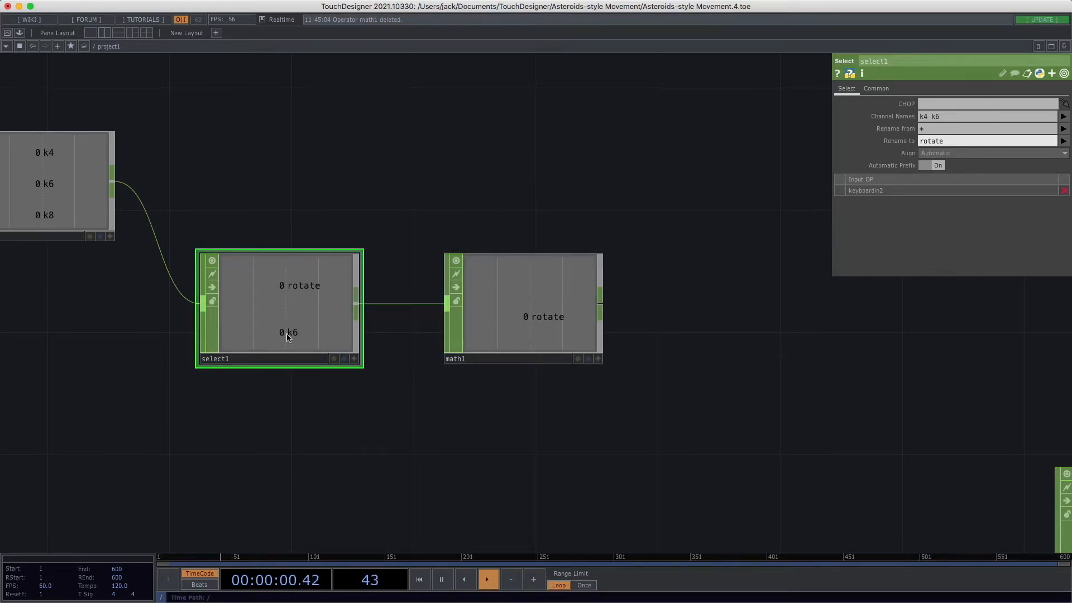
# Step: Add a Speed operator to the output of math1 and place it beside math1
pyautogui.hscroll(3, 421, 395)
pyautogui.hscroll(3, 419, 397)
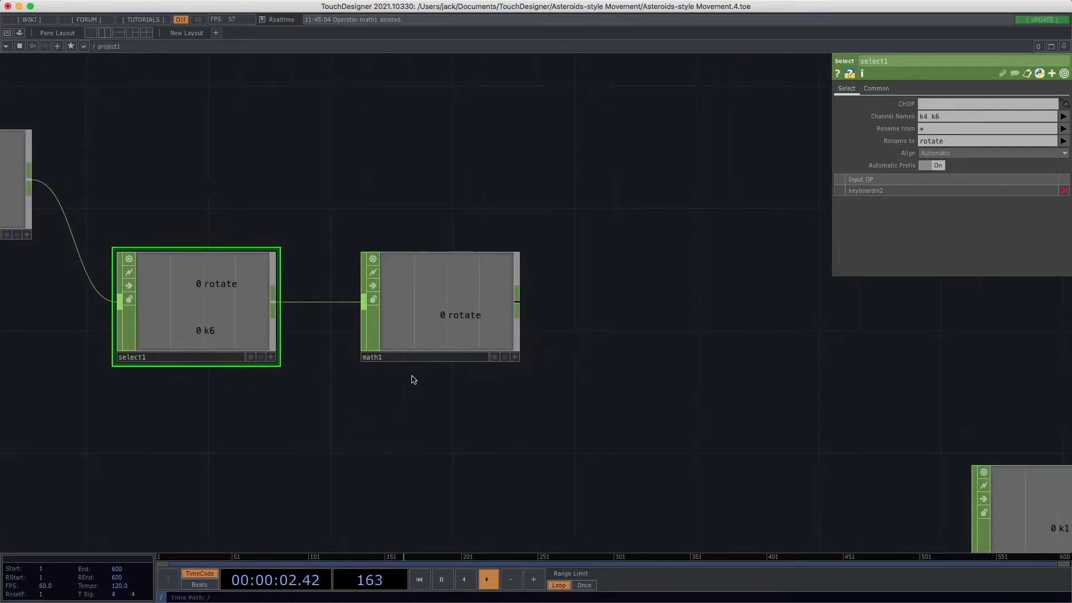
pyautogui.scroll(-3, 438, 414)
pyautogui.hscroll(1, 438, 363)
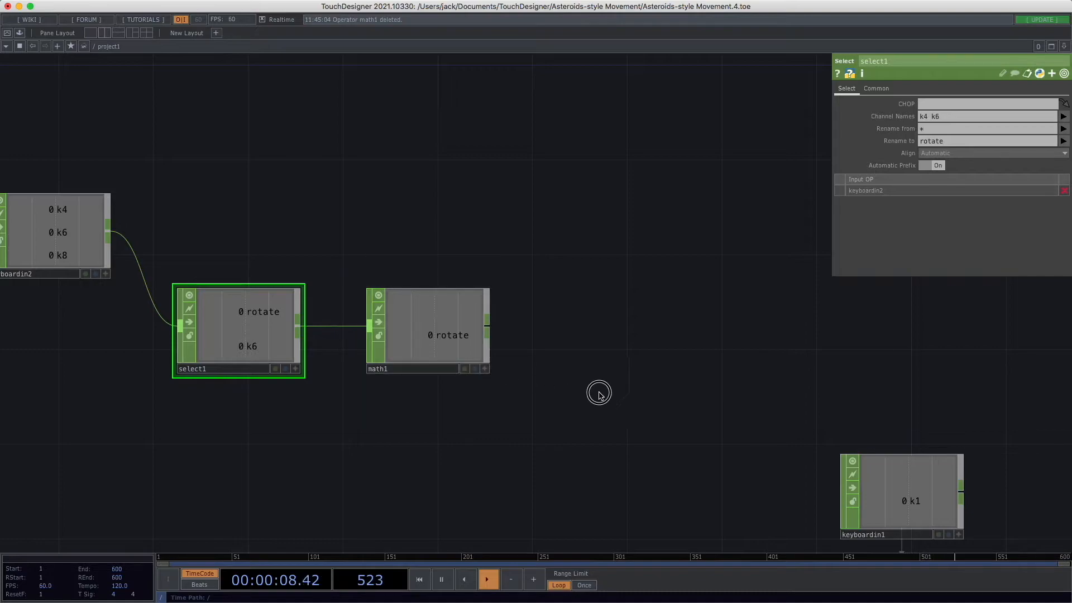
pyautogui.hscroll(1, 592, 392)
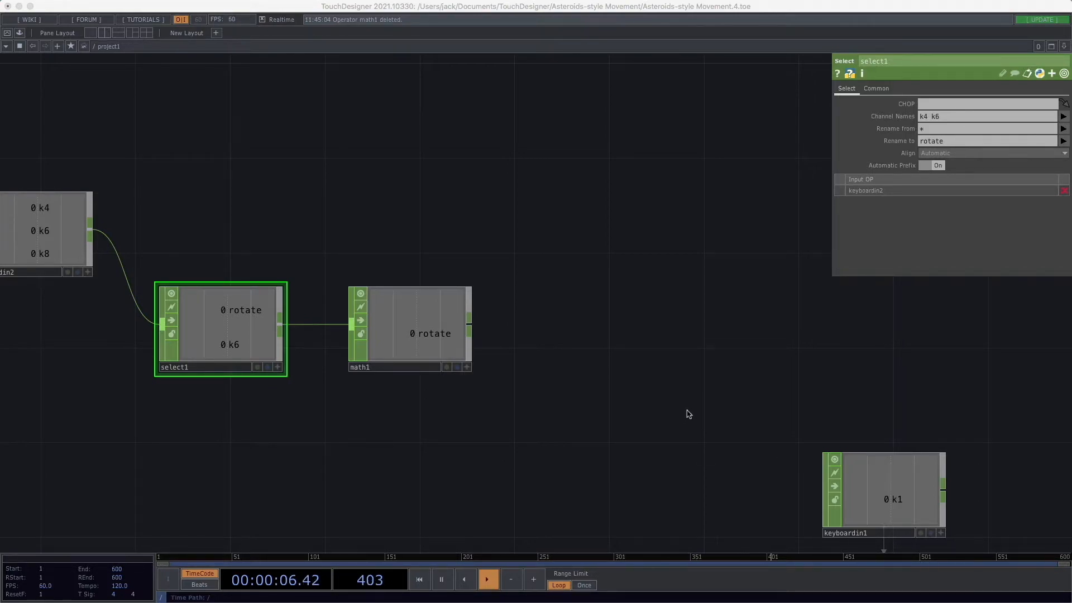
pyautogui.click(667, 403)
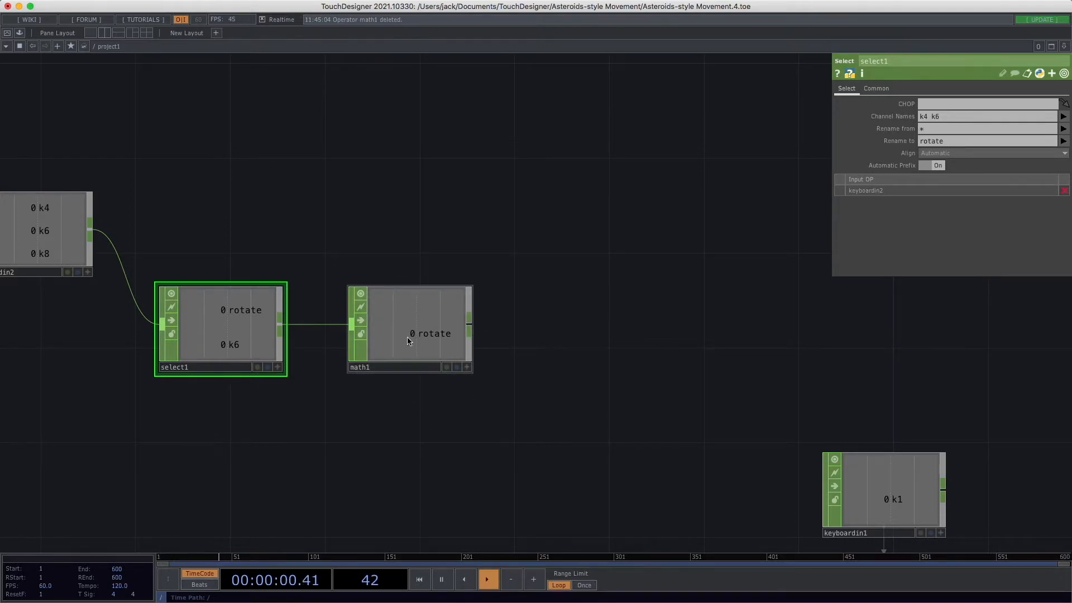
pyautogui.moveTo(491, 437); pyautogui.dragTo(413, 428)
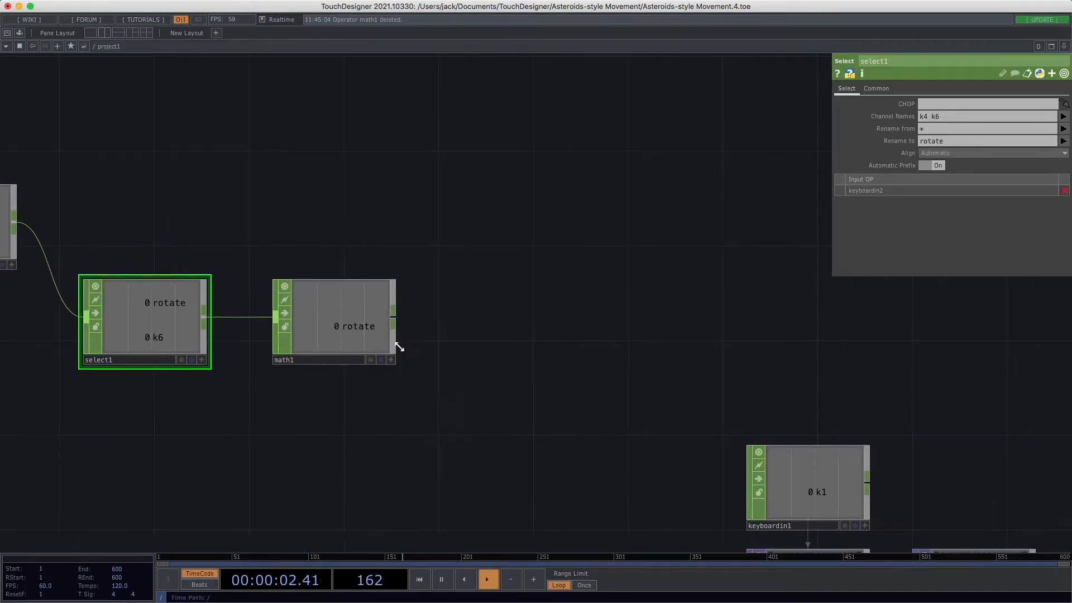
pyautogui.rightClick(395, 317)
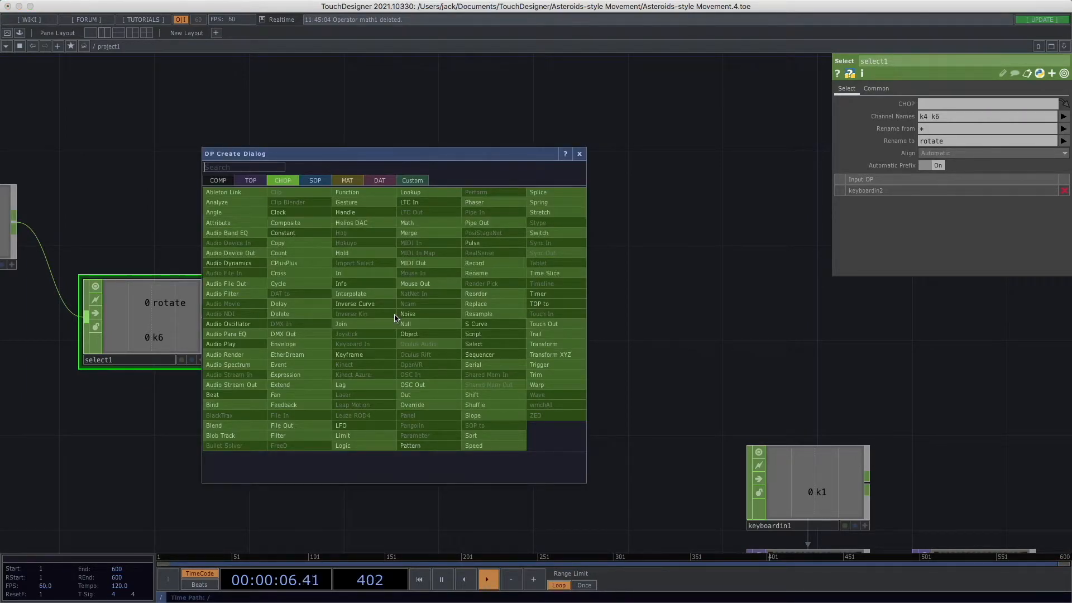
pyautogui.click(395, 314)
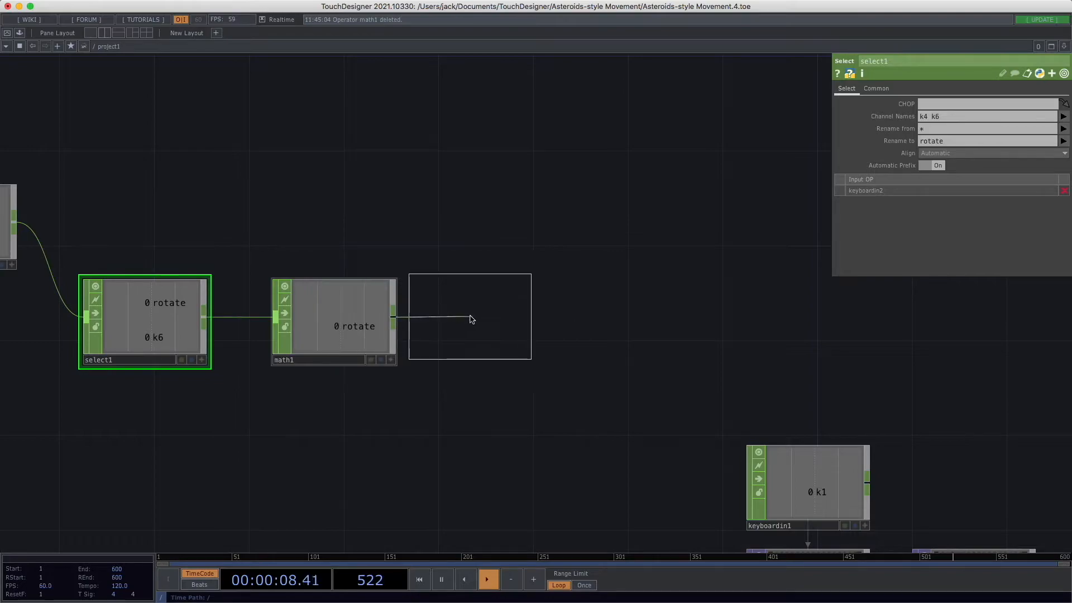
pyautogui.click(497, 316)
pyautogui.moveTo(510, 311); pyautogui.dragTo(530, 311)
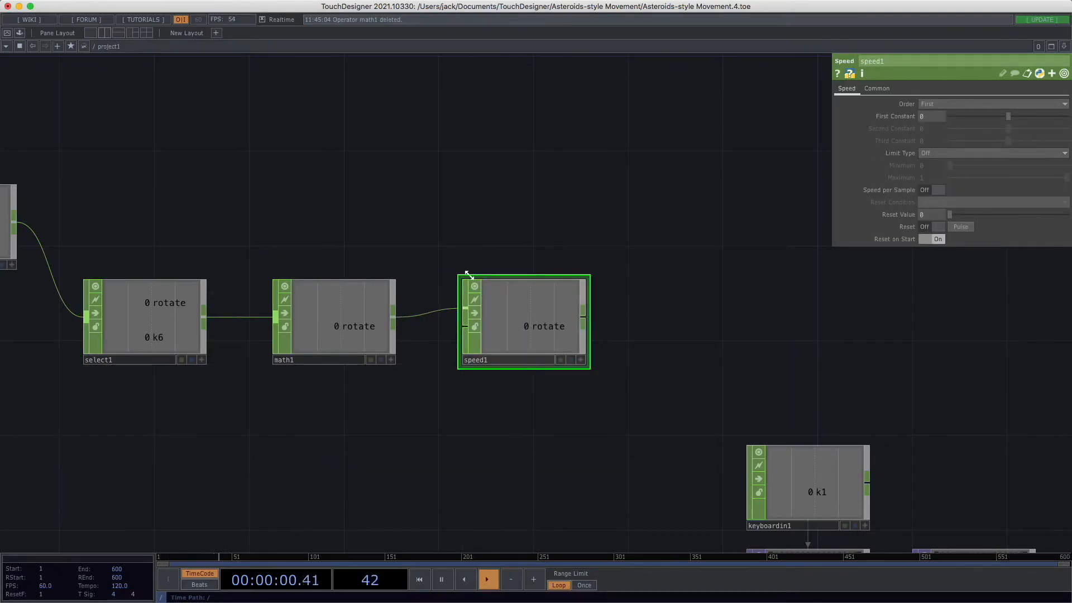
# Step: Test how speed1 responds by triggering the k4 and k6 keyboard channels
pyautogui.press('4')
pyautogui.press('4')
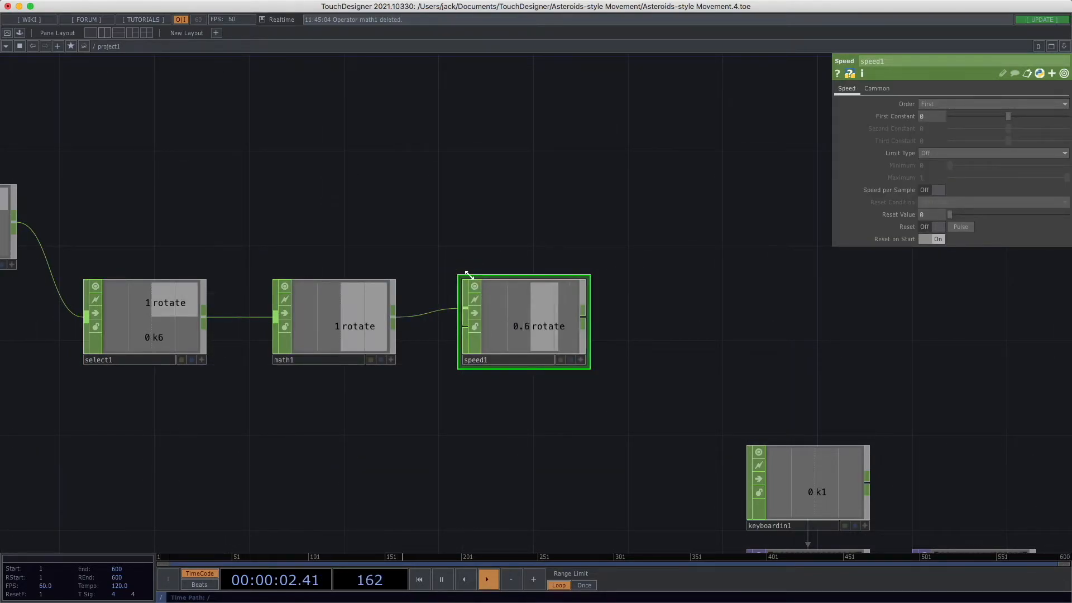
pyautogui.press('4')
pyautogui.press('4')
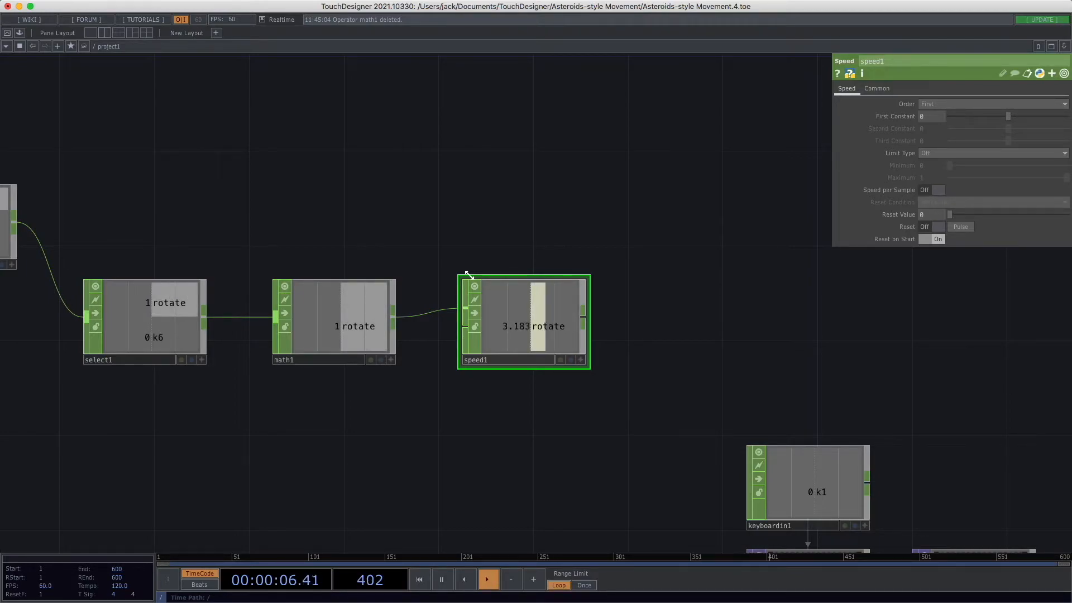
pyautogui.press('6')
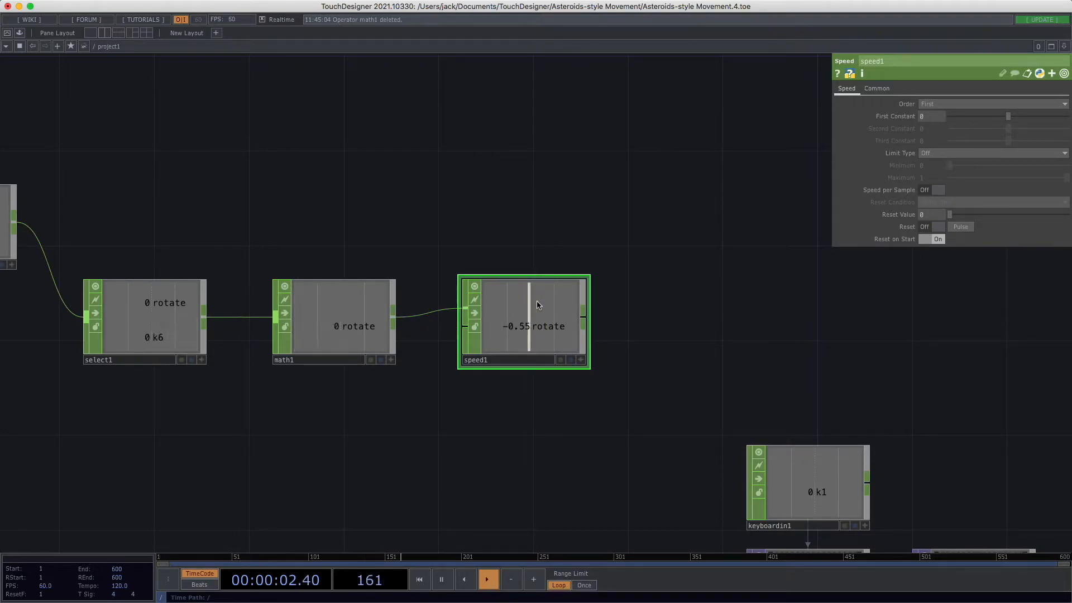
pyautogui.moveTo(480, 446); pyautogui.dragTo(590, 435)
pyautogui.scroll(3, 553, 437)
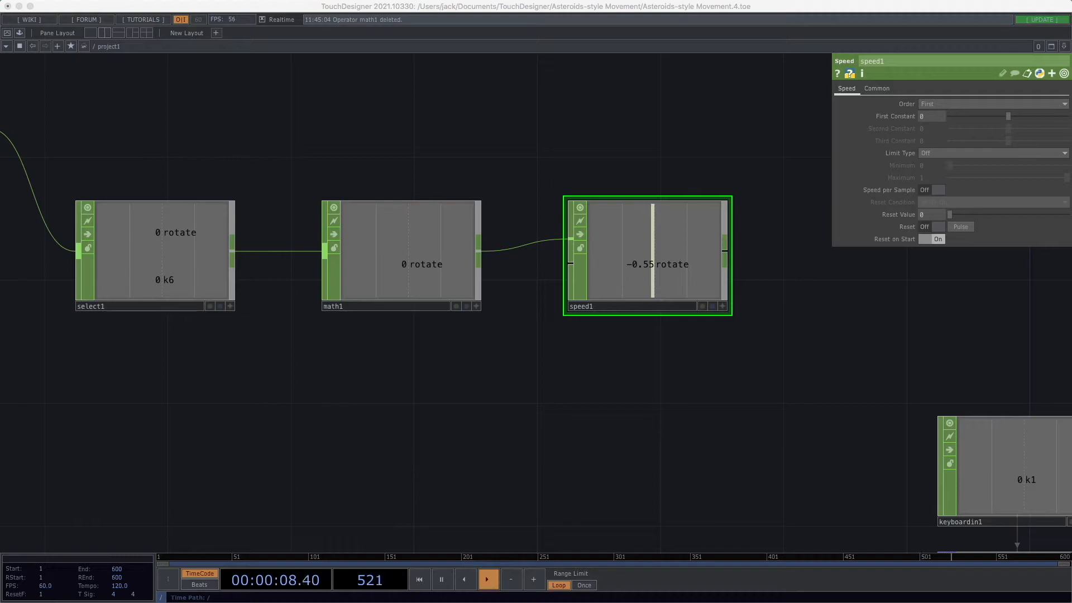
pyautogui.moveTo(545, 457); pyautogui.dragTo(444, 468)
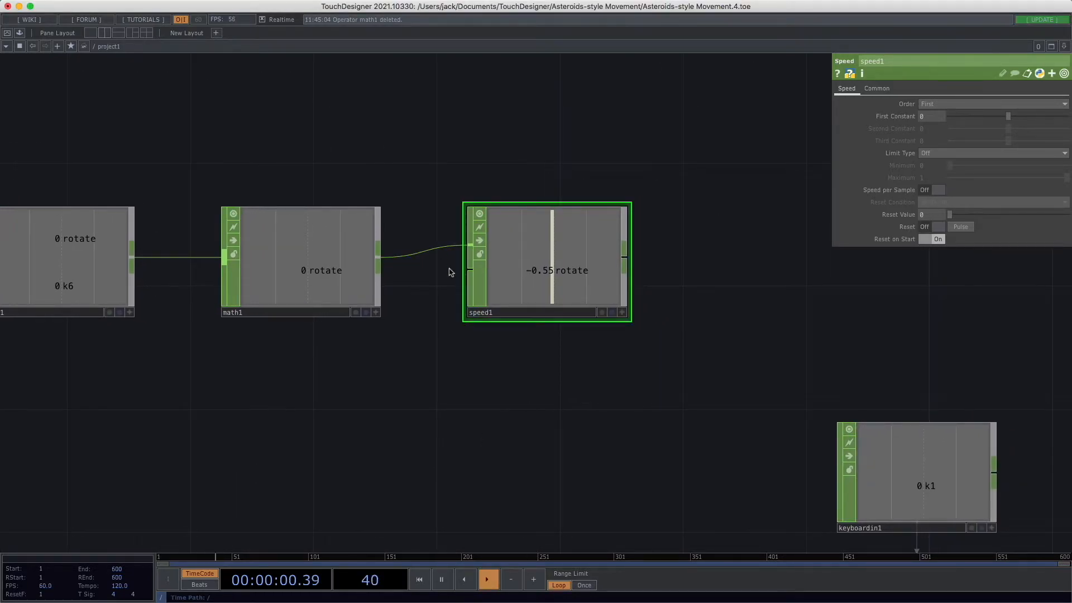
pyautogui.press('4')
pyautogui.press('6')
pyautogui.press('4')
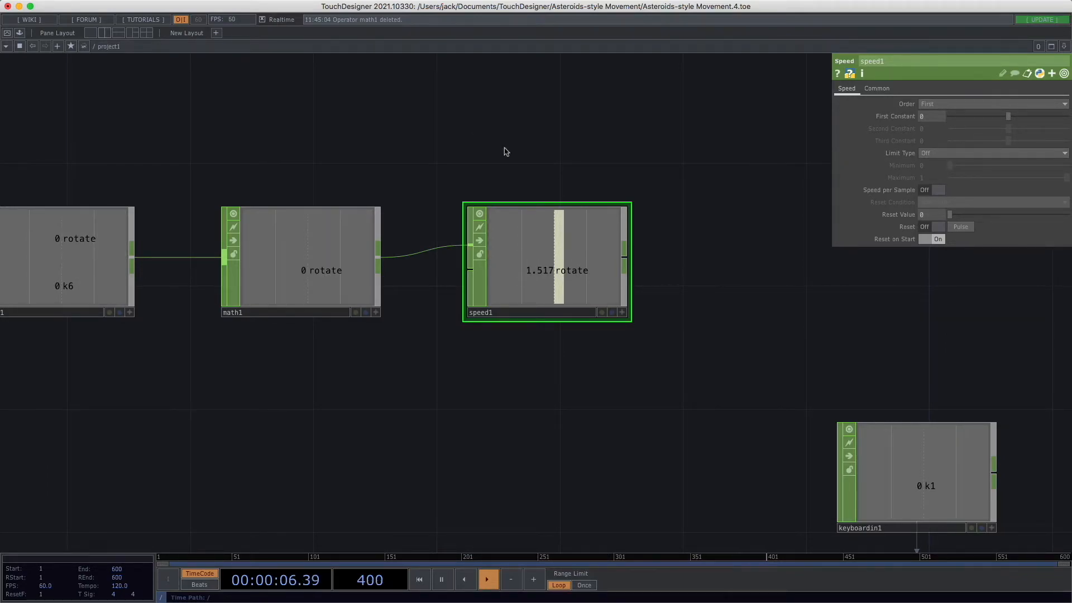
pyautogui.moveTo(557, 366); pyautogui.dragTo(447, 177)
pyautogui.scroll(-3, 491, 349)
pyautogui.scroll(-3, 460, 176)
pyautogui.scroll(-1, 432, 222)
pyautogui.moveTo(449, 230); pyautogui.dragTo(480, 247)
pyautogui.moveTo(516, 302); pyautogui.dragTo(514, 368)
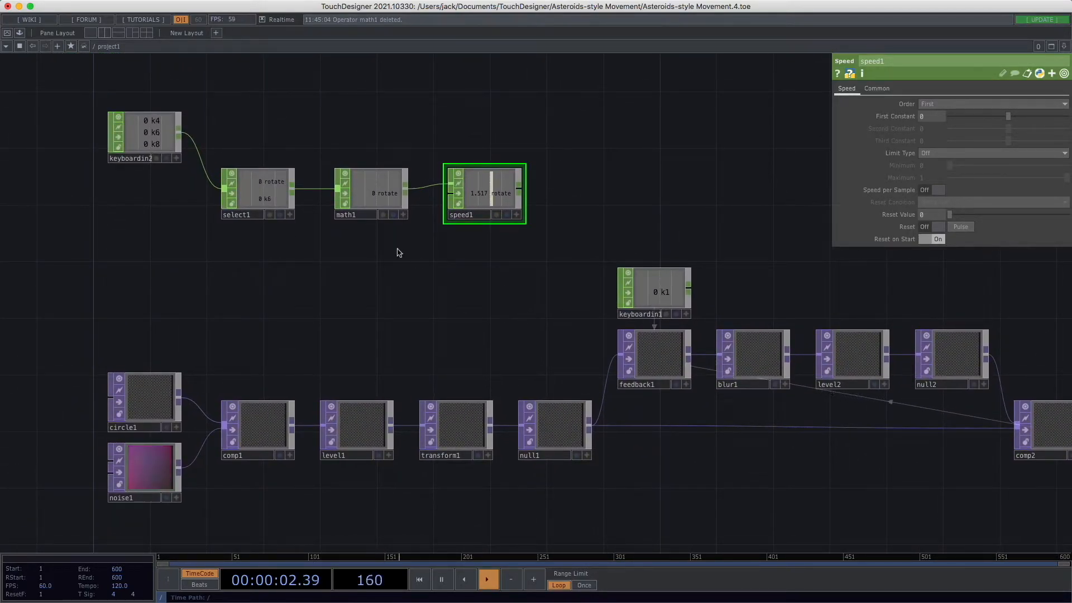
# Step: Set the Multiply value of math1 to 0.5
pyautogui.click(390, 205)
pyautogui.moveTo(474, 290); pyautogui.dragTo(480, 351)
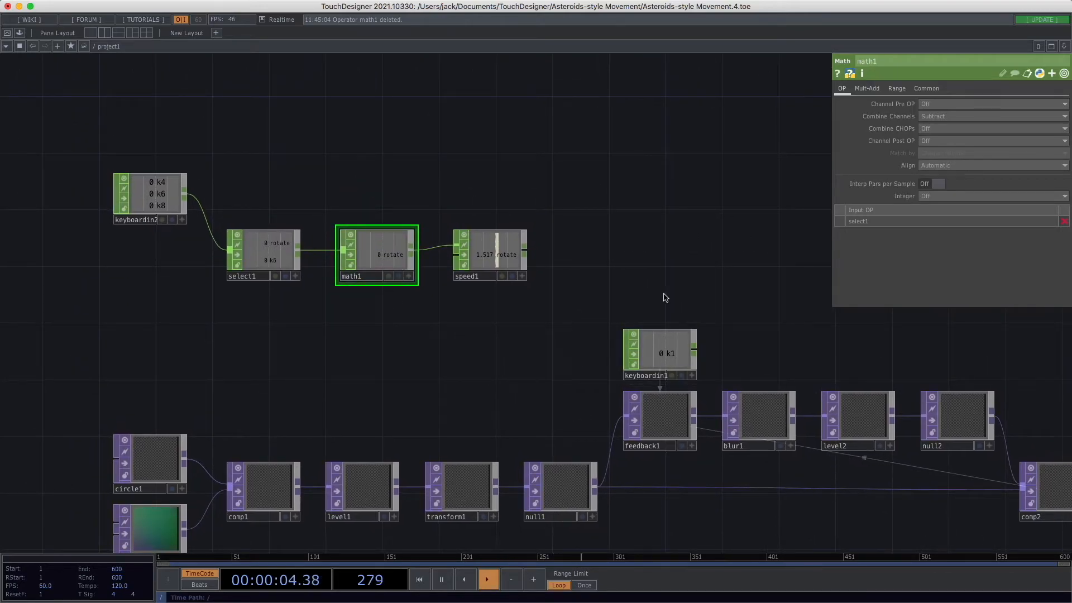
pyautogui.click(869, 88)
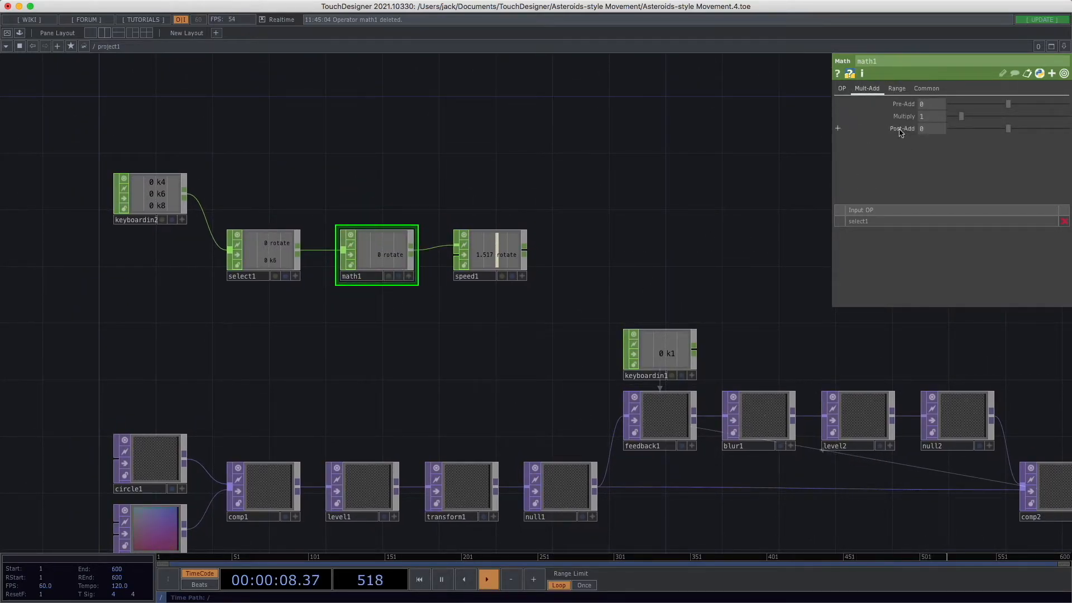
pyautogui.click(931, 116)
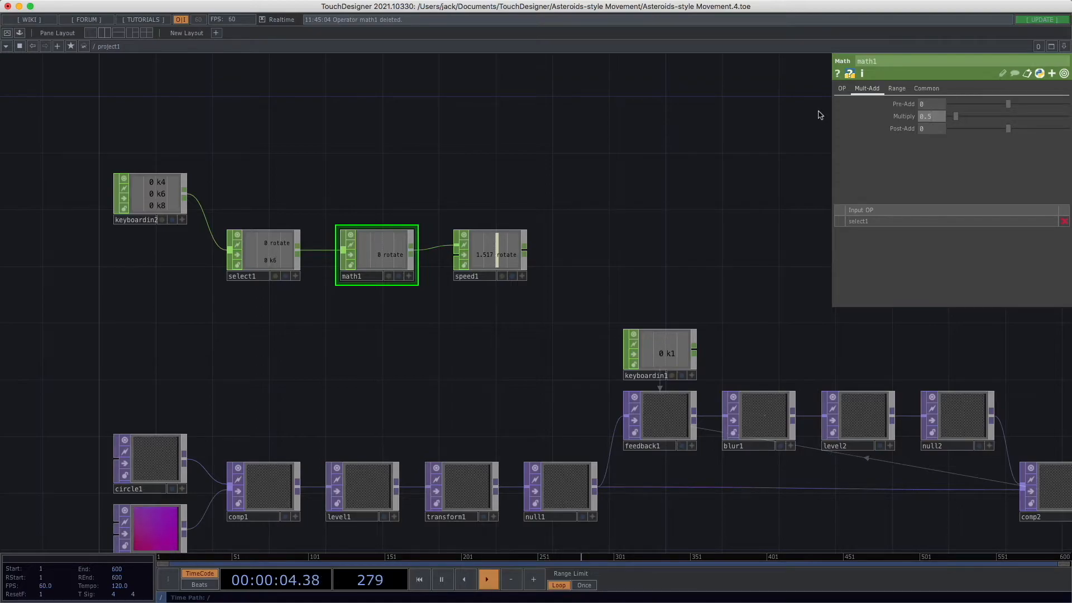
pyautogui.click(417, 339)
# Step: Test how math1 and speed1 respond to the k4 and k6 keys with the reduced multiplier
pyautogui.scroll(5, 416, 339)
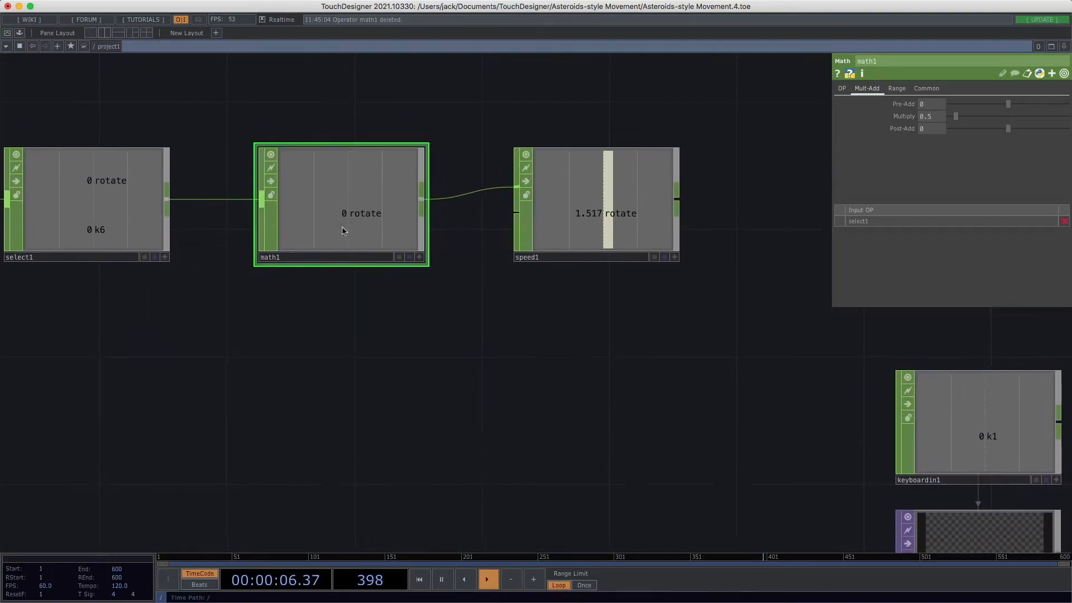
pyautogui.press('6')
pyautogui.press('4')
pyautogui.press('4')
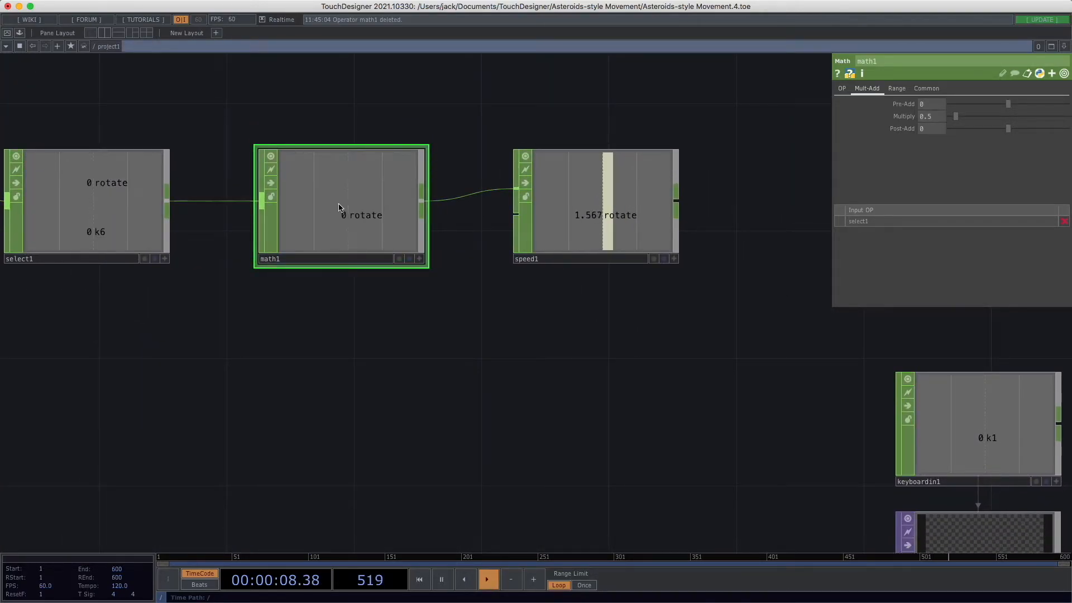
pyautogui.press('6')
pyautogui.press('4')
pyautogui.press('4')
pyautogui.press('6')
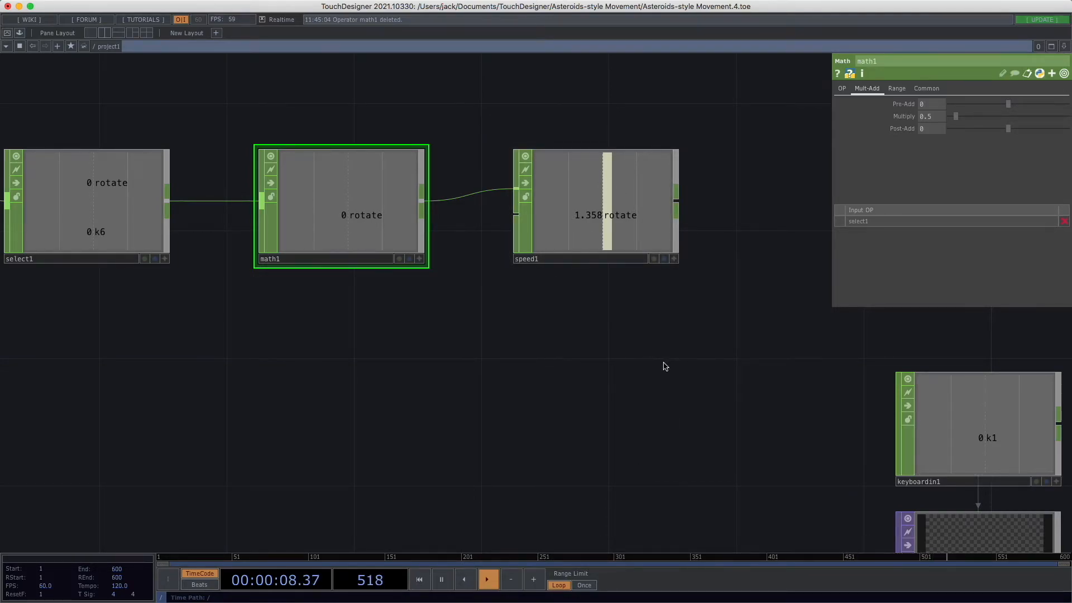
# Step: Add a second Math operator to the output of speed1 and place it beside speed1
pyautogui.scroll(-3, 666, 366)
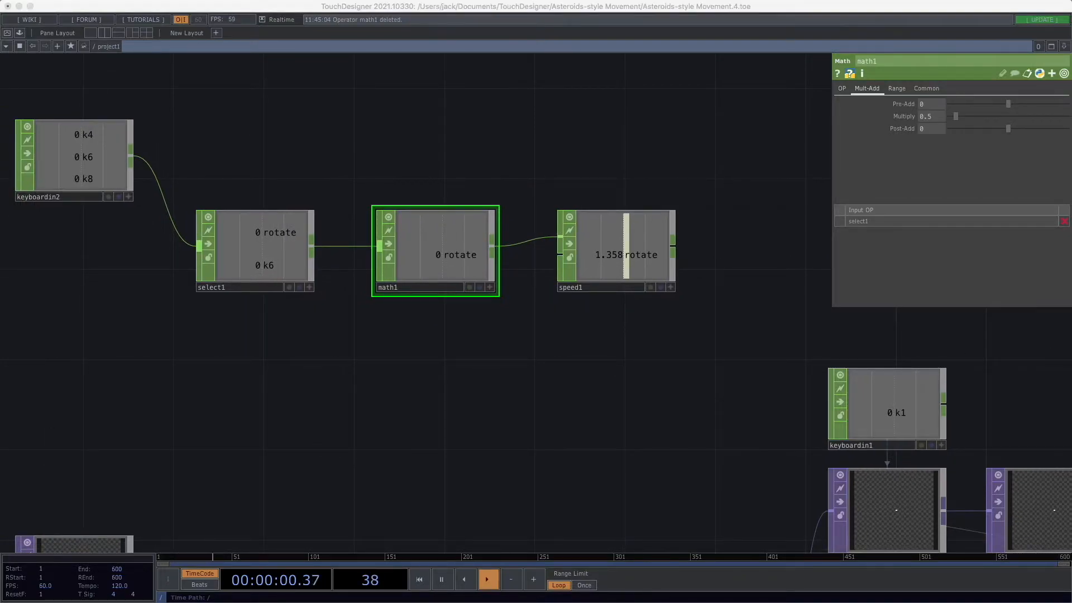
pyautogui.moveTo(619, 327); pyautogui.dragTo(465, 326)
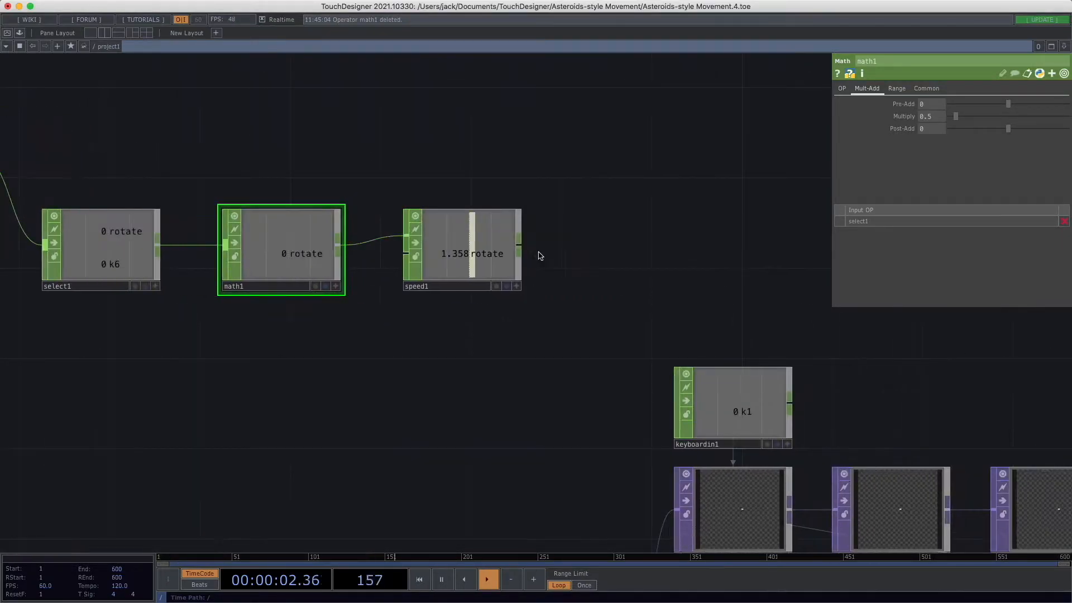
pyautogui.rightClick(522, 244)
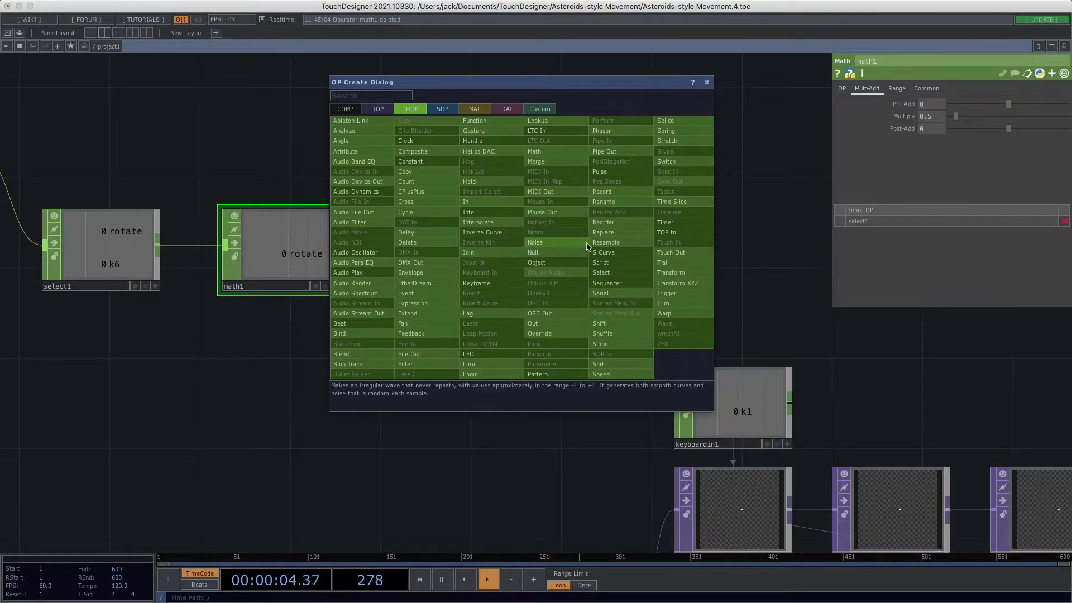
pyautogui.click(557, 152)
pyautogui.click(665, 241)
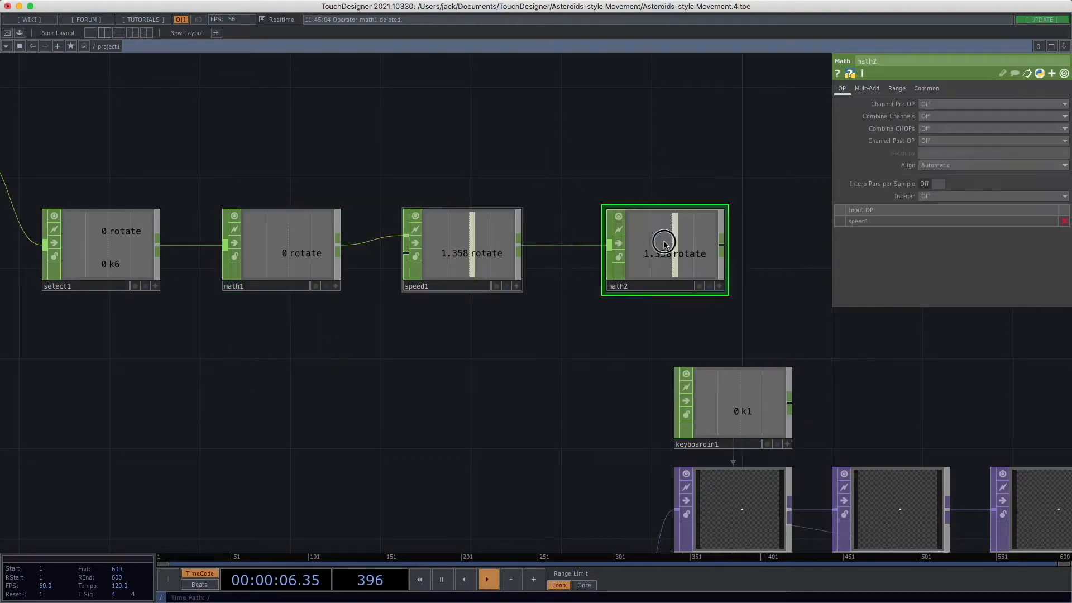
pyautogui.moveTo(585, 328); pyautogui.dragTo(358, 320)
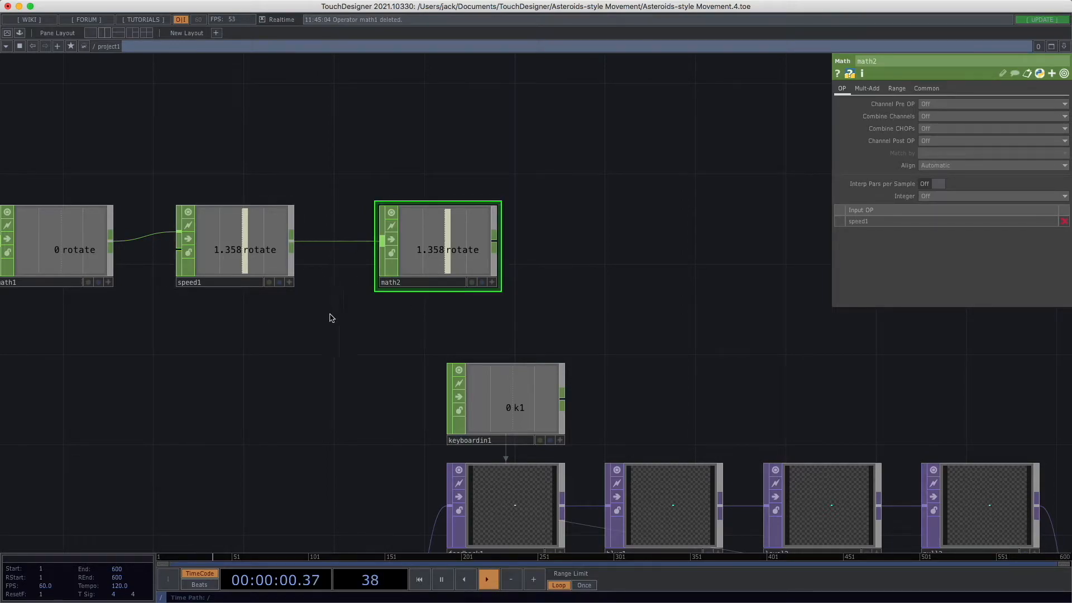
# Step: Test how the rotate value in speed1 and math2 changes when the k4 and k6 keys are triggered
pyautogui.moveTo(441, 249)
pyautogui.mouseDown()
pyautogui.moveTo(397, 250)
pyautogui.moveTo(433, 246)
pyautogui.mouseUp()
pyautogui.press('Left')
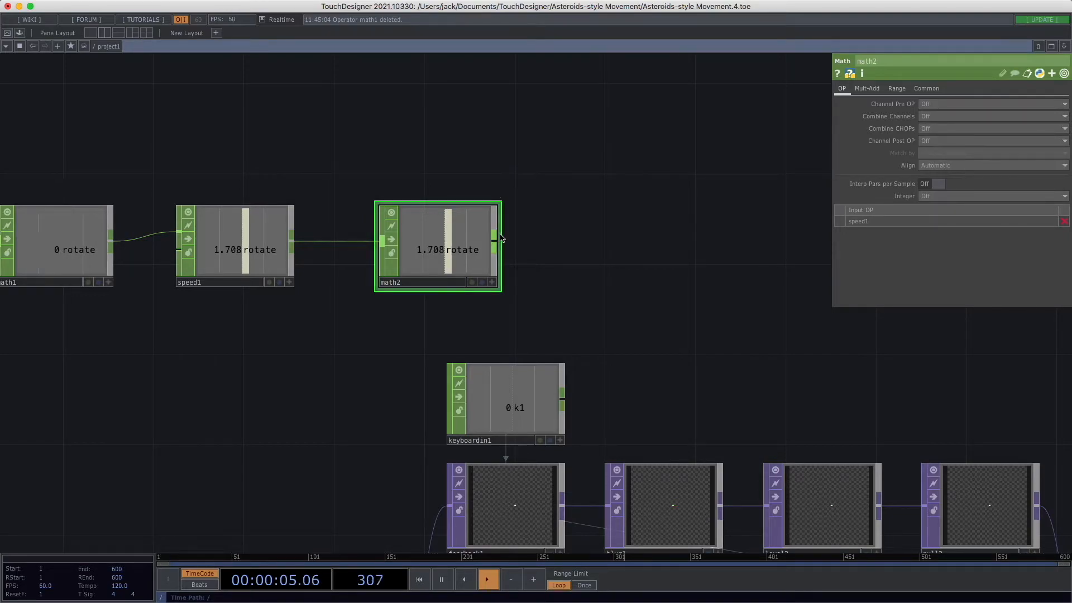
pyautogui.press('Right')
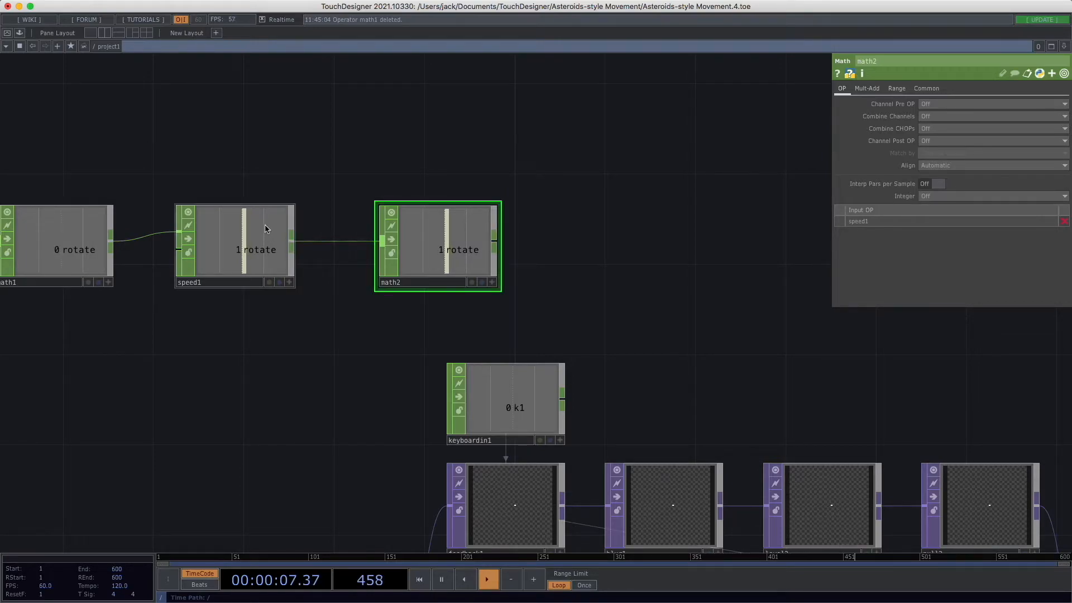
pyautogui.press('Left')
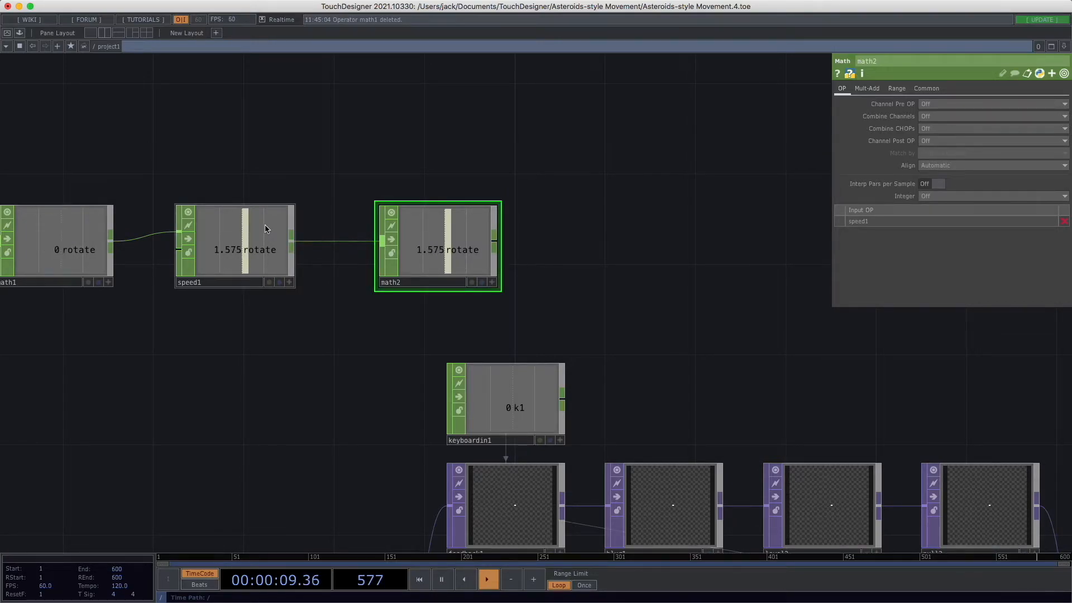
# Step: Set the Multiply value of math2 to 360 and test its rotate output with the k4 and k6 keys
pyautogui.scroll(2, 317, 366)
pyautogui.moveTo(387, 376); pyautogui.dragTo(509, 397)
pyautogui.moveTo(529, 337); pyautogui.dragTo(598, 356)
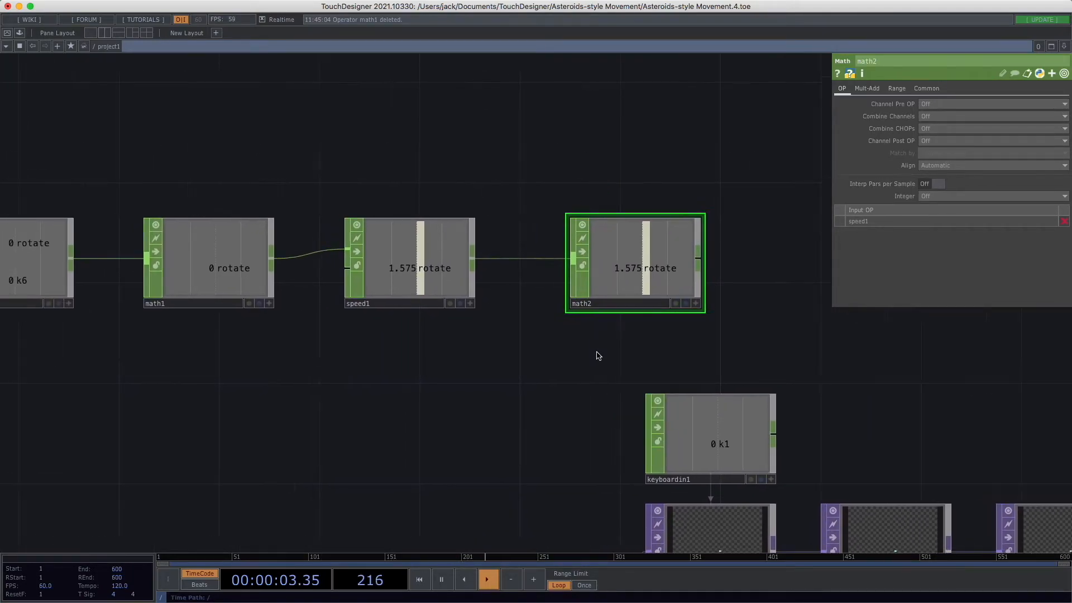
pyautogui.moveTo(469, 353); pyautogui.dragTo(378, 357)
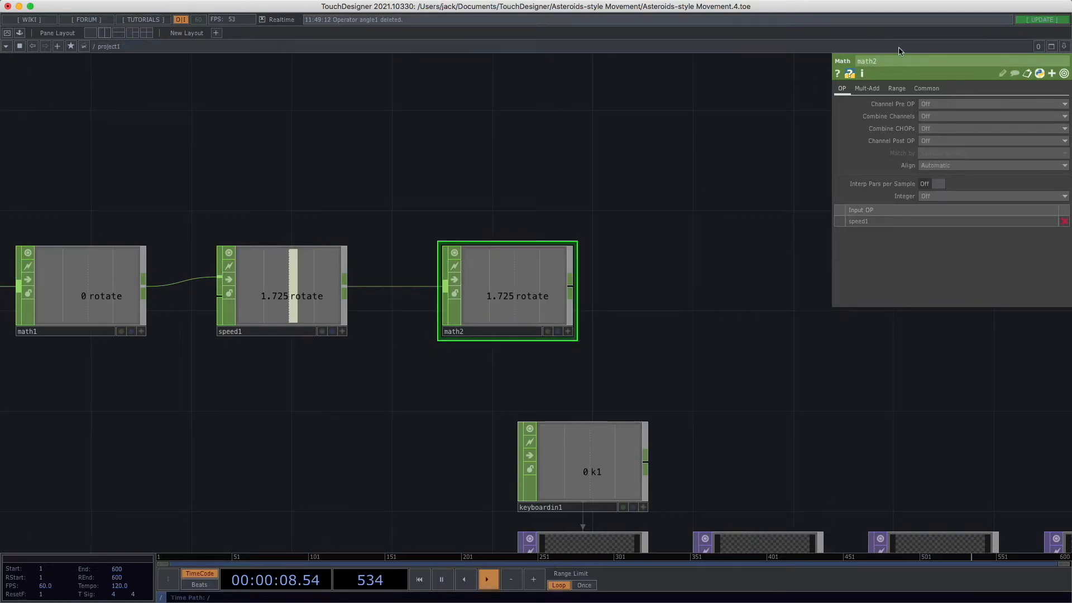
pyautogui.click(868, 88)
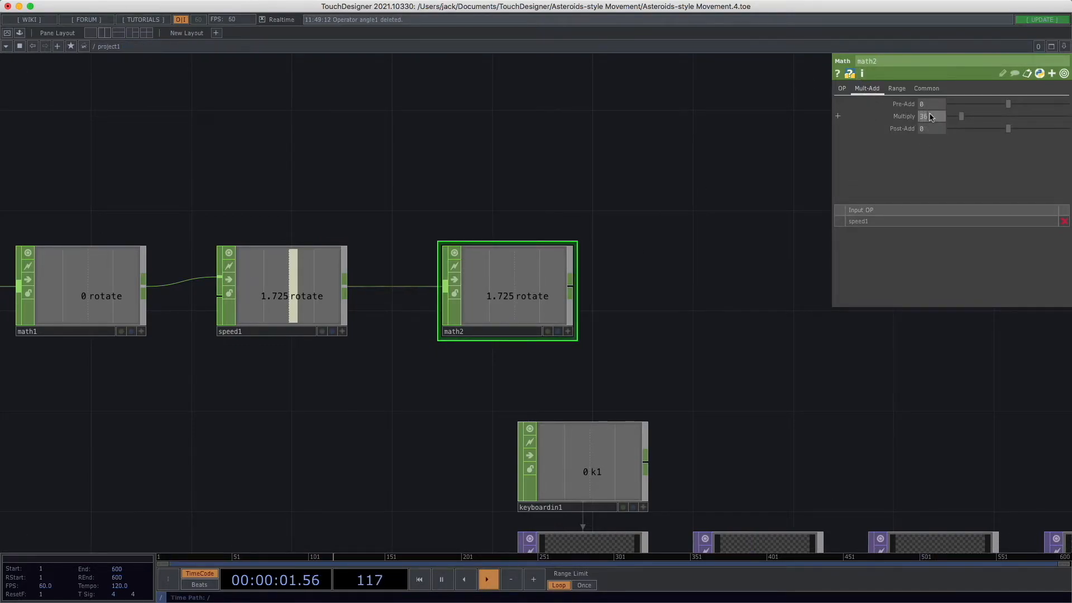
pyautogui.press('Return')
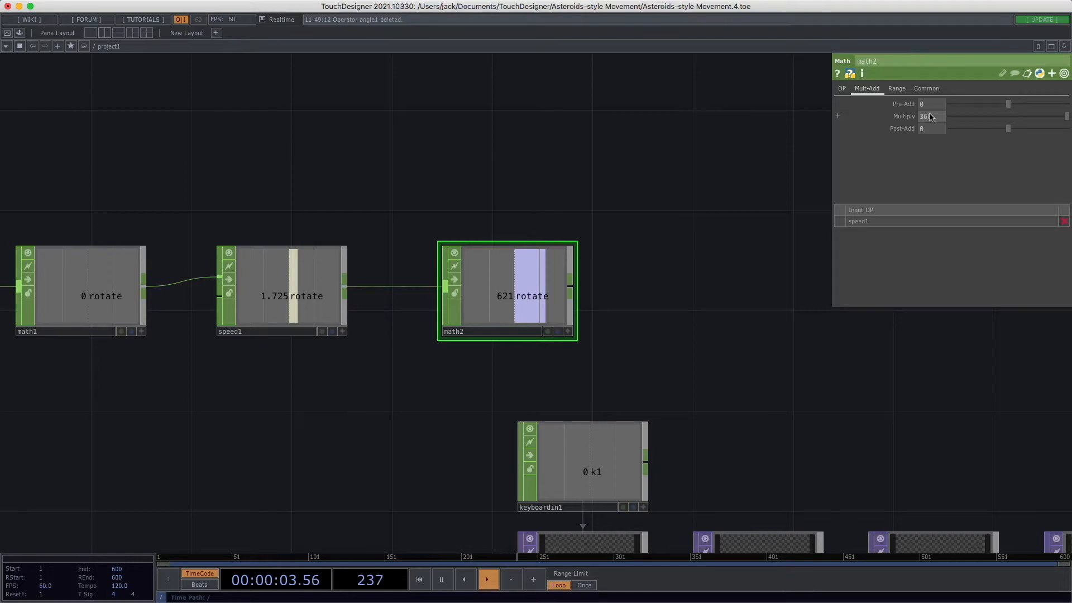
pyautogui.press('Left')
pyautogui.press('Right')
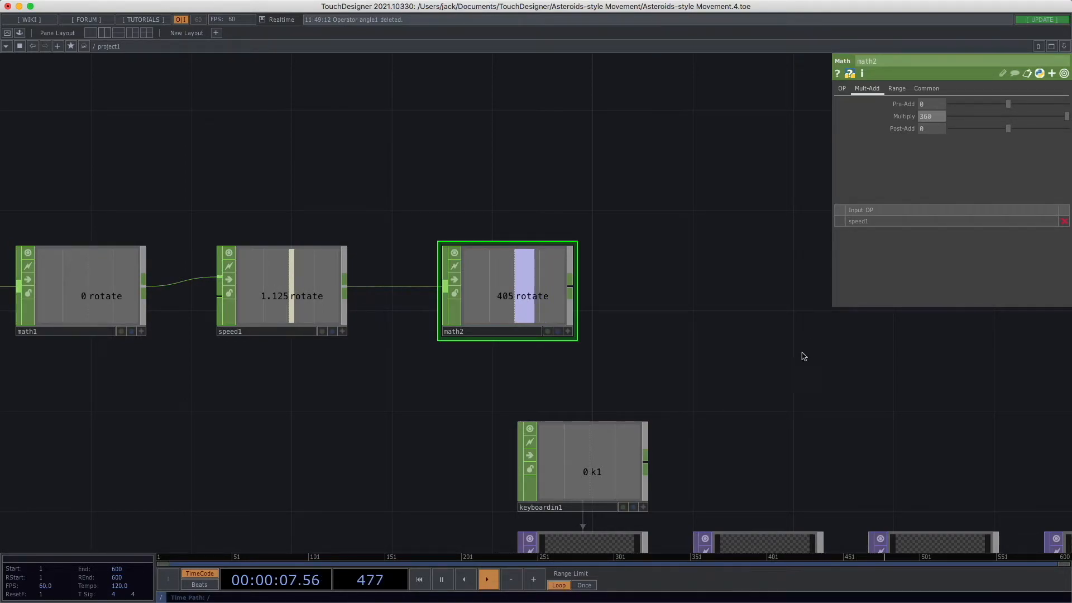
# Step: Add a Null operator to the output of math2 and move math2 closer to speed1
pyautogui.moveTo(646, 335); pyautogui.dragTo(632, 338)
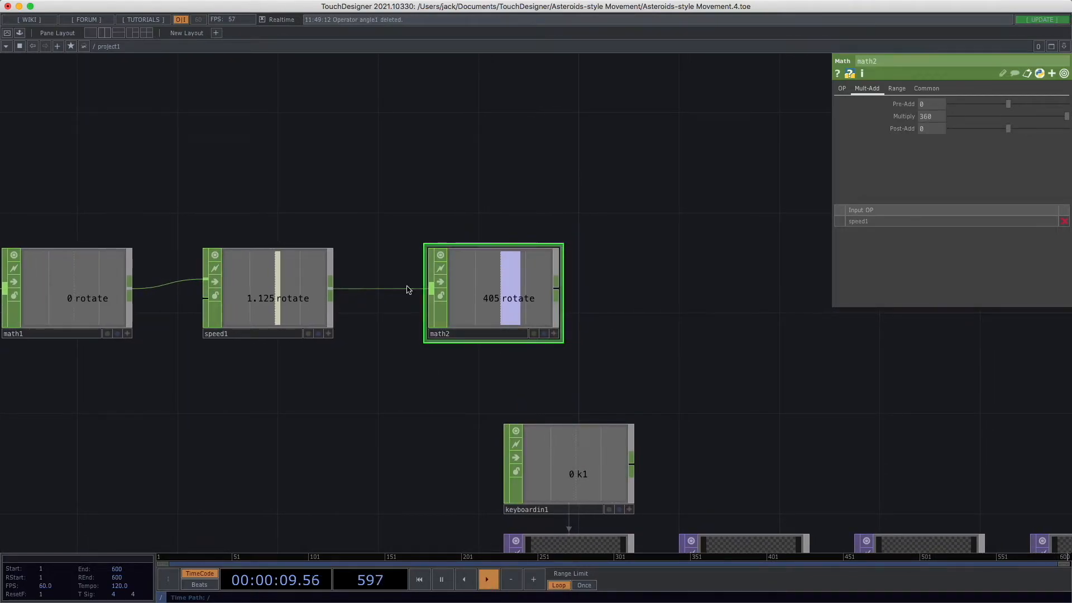
pyautogui.hscroll(5, 489, 381)
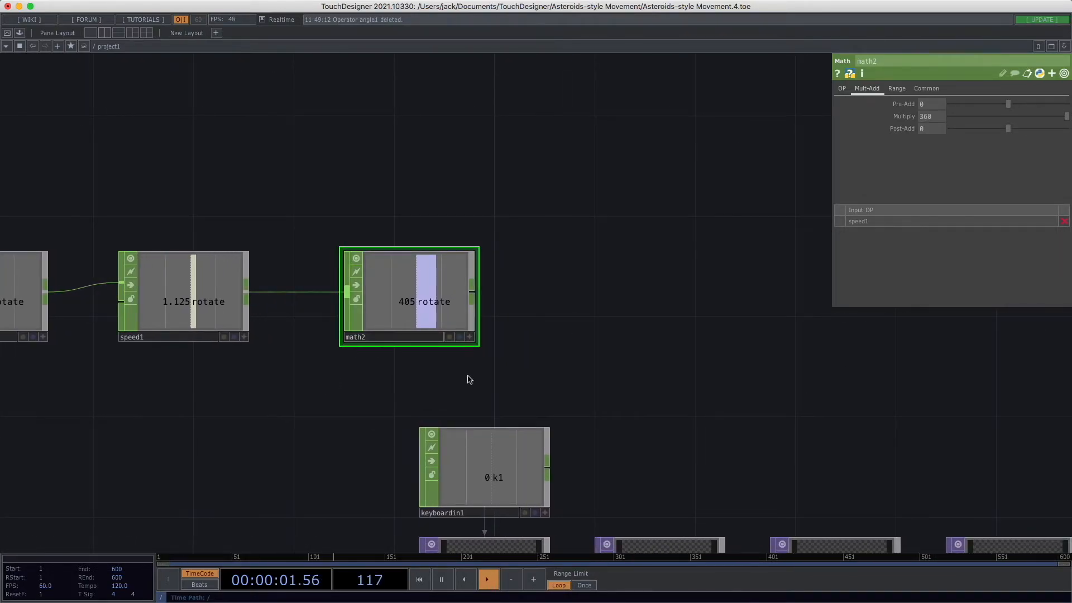
pyautogui.scroll(-2, 469, 376)
pyautogui.scroll(-4, 431, 390)
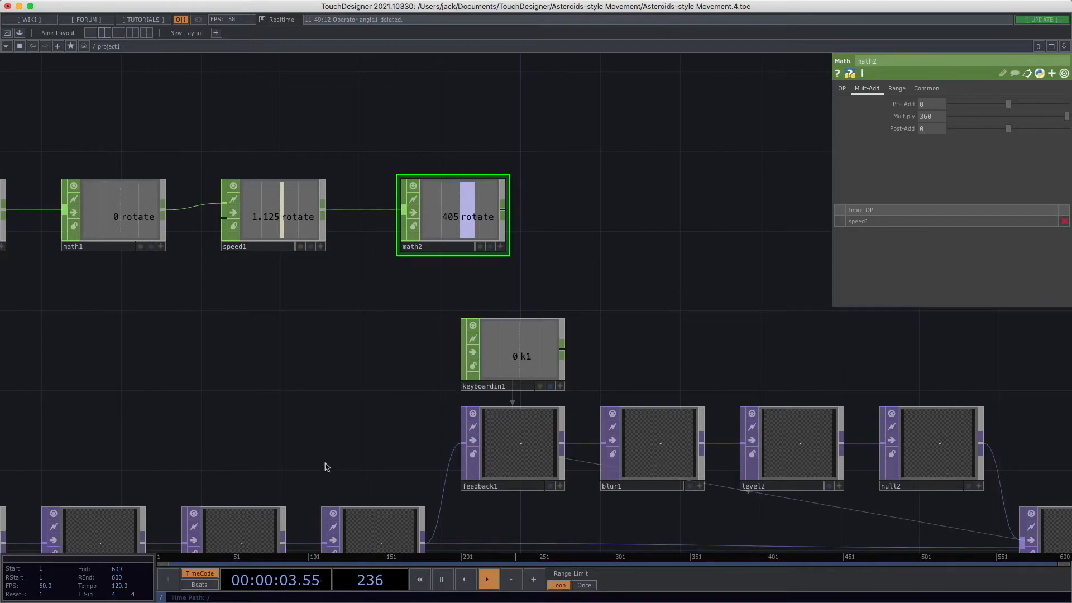
pyautogui.moveTo(327, 467); pyautogui.dragTo(249, 481)
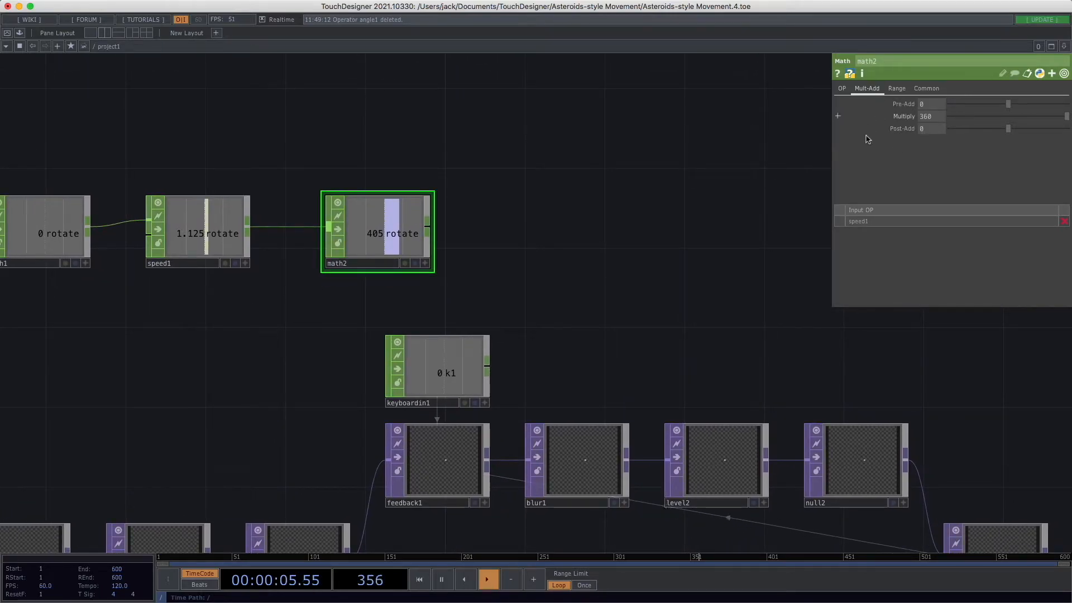
pyautogui.moveTo(646, 302); pyautogui.dragTo(637, 234)
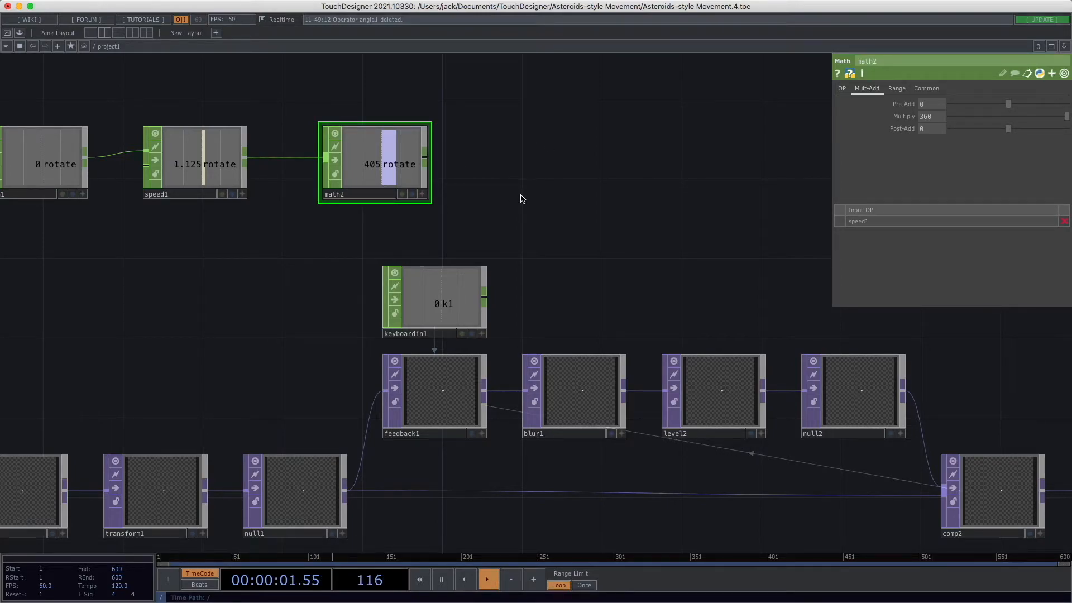
pyautogui.hscroll(-2, 528, 198)
pyautogui.rightClick(436, 160)
pyautogui.click(546, 170)
pyautogui.moveTo(546, 171); pyautogui.dragTo(567, 170)
pyautogui.moveTo(543, 232); pyautogui.dragTo(580, 239)
pyautogui.scroll(-3, 629, 249)
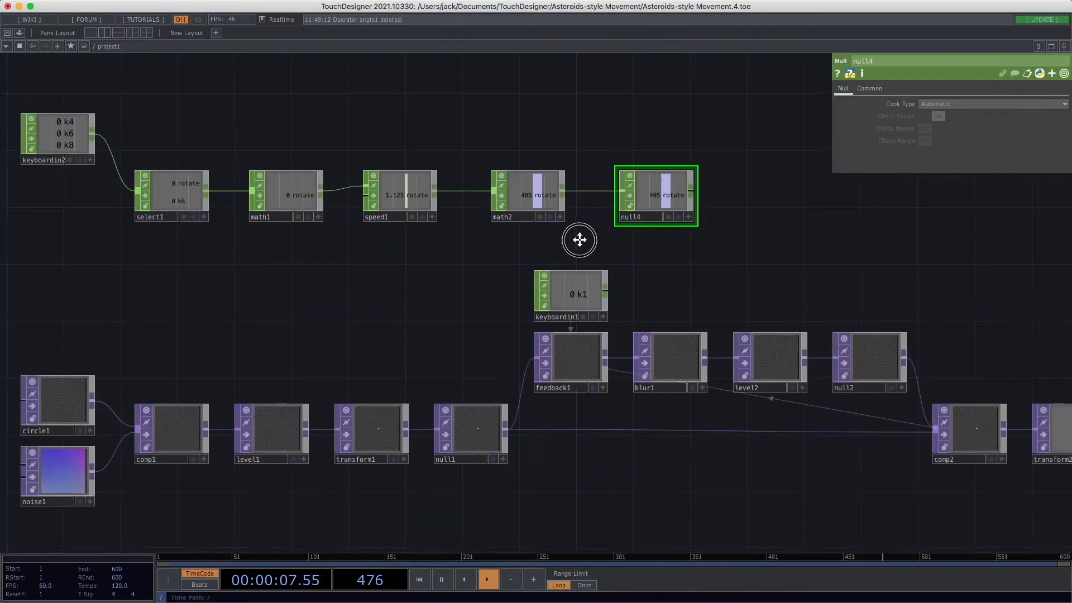
pyautogui.keyDown('ctrl'); pyautogui.click(530, 194); pyautogui.keyUp('ctrl')
pyautogui.moveTo(529, 194); pyautogui.dragTo(500, 195)
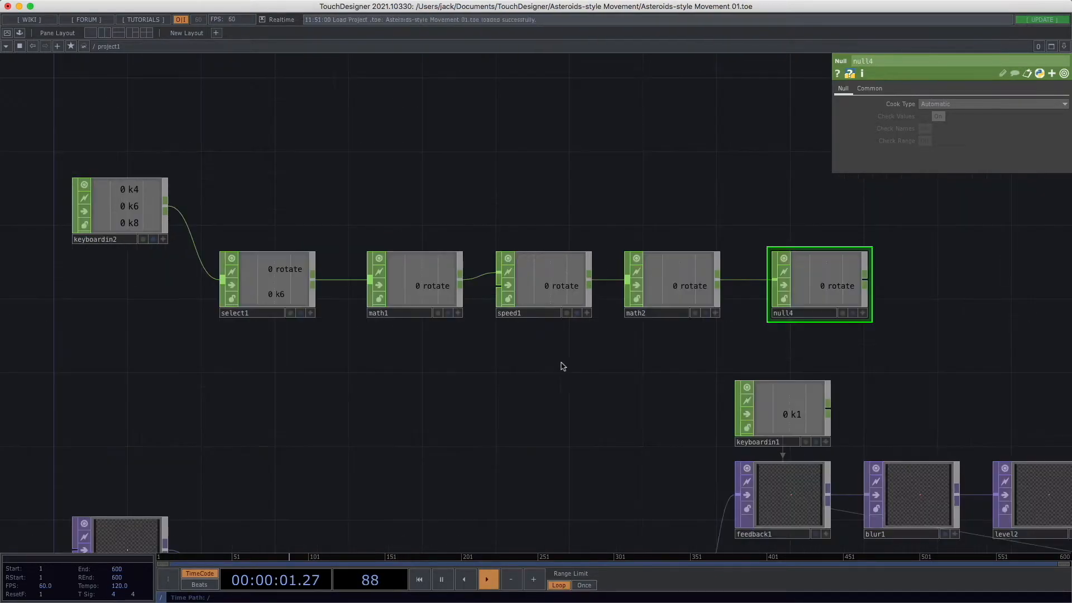
# Step: Rename the Null operator after math2 as rotateNull
pyautogui.moveTo(577, 365); pyautogui.dragTo(506, 348)
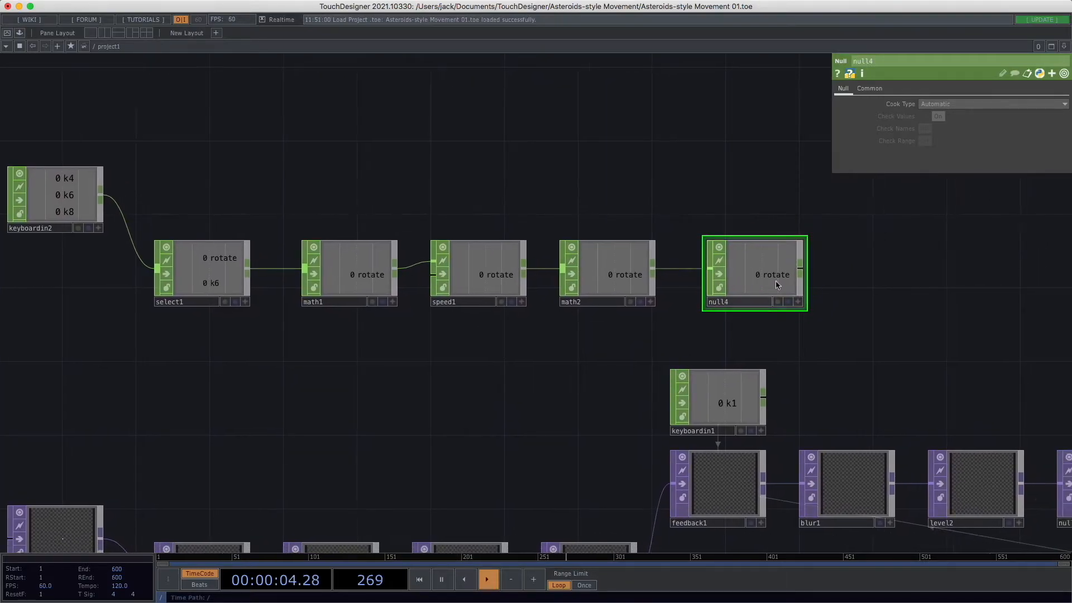
pyautogui.moveTo(321, 371); pyautogui.dragTo(273, 375)
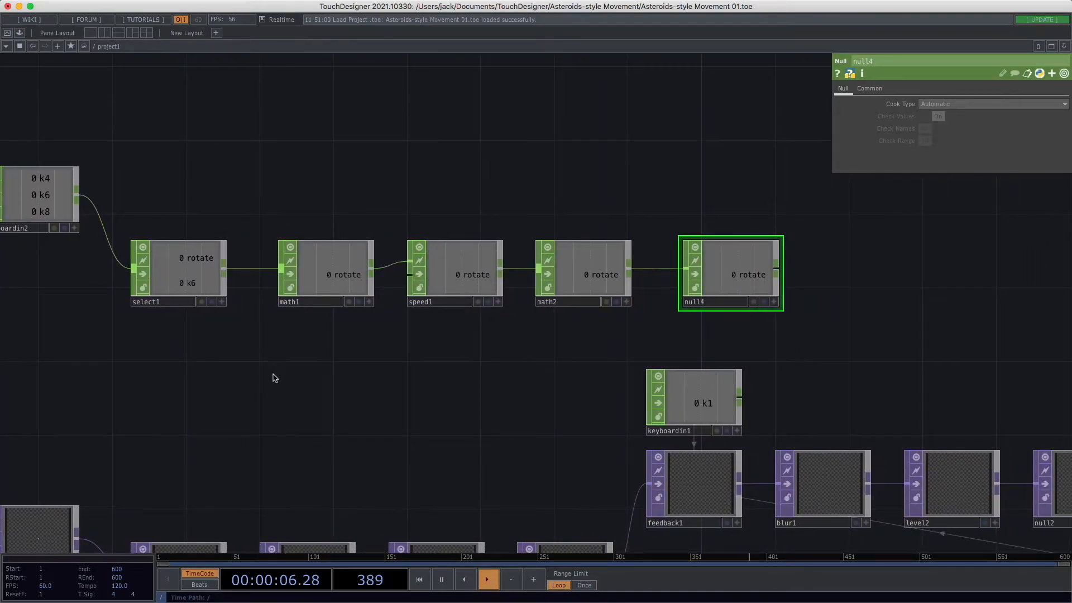
pyautogui.moveTo(461, 358); pyautogui.dragTo(441, 318)
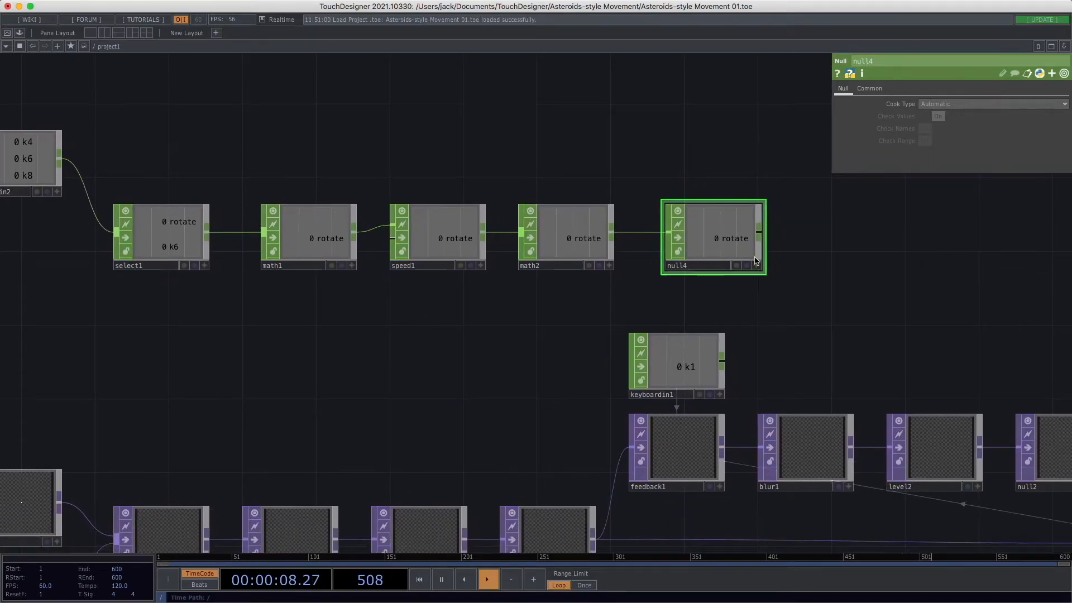
pyautogui.click(691, 267)
pyautogui.write('rotateN')
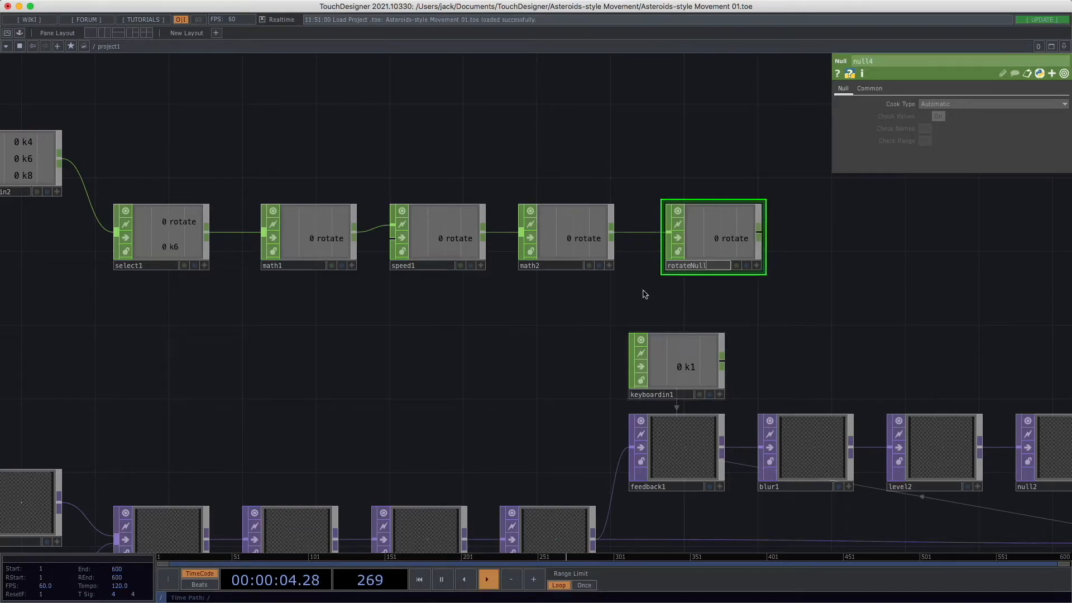
pyautogui.press('Return')
# Step: Link the Rotate parameter of transform1 to the rotate channel of rotateNull as a CHOP Reference
pyautogui.moveTo(616, 258); pyautogui.dragTo(575, 195)
pyautogui.click(394, 471)
pyautogui.moveTo(469, 398); pyautogui.dragTo(383, 415)
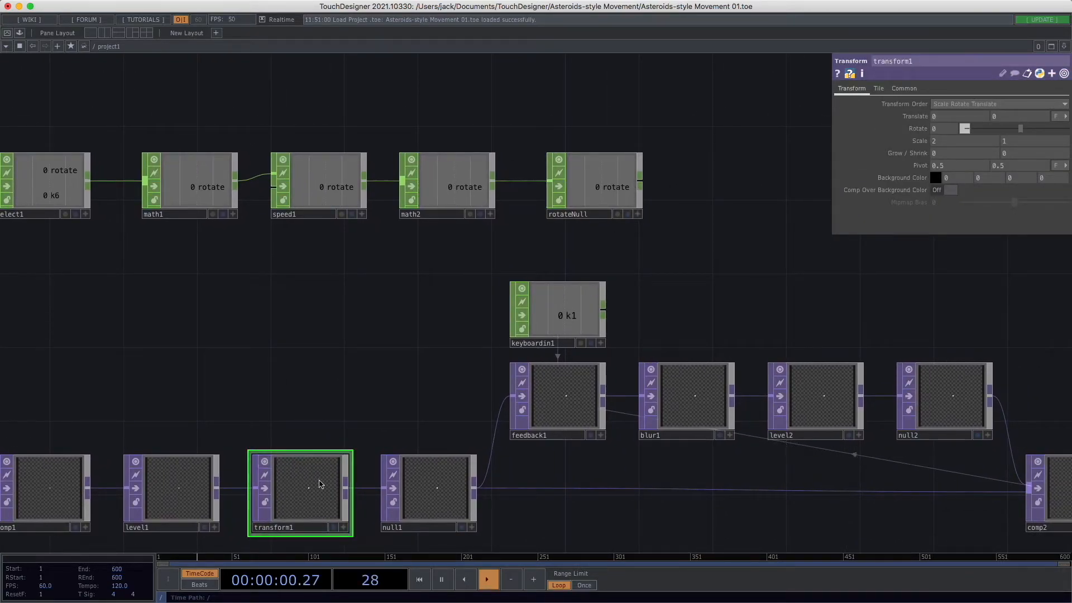
pyautogui.moveTo(612, 194); pyautogui.dragTo(615, 190)
pyautogui.click(637, 215)
pyautogui.moveTo(677, 230); pyautogui.dragTo(651, 234)
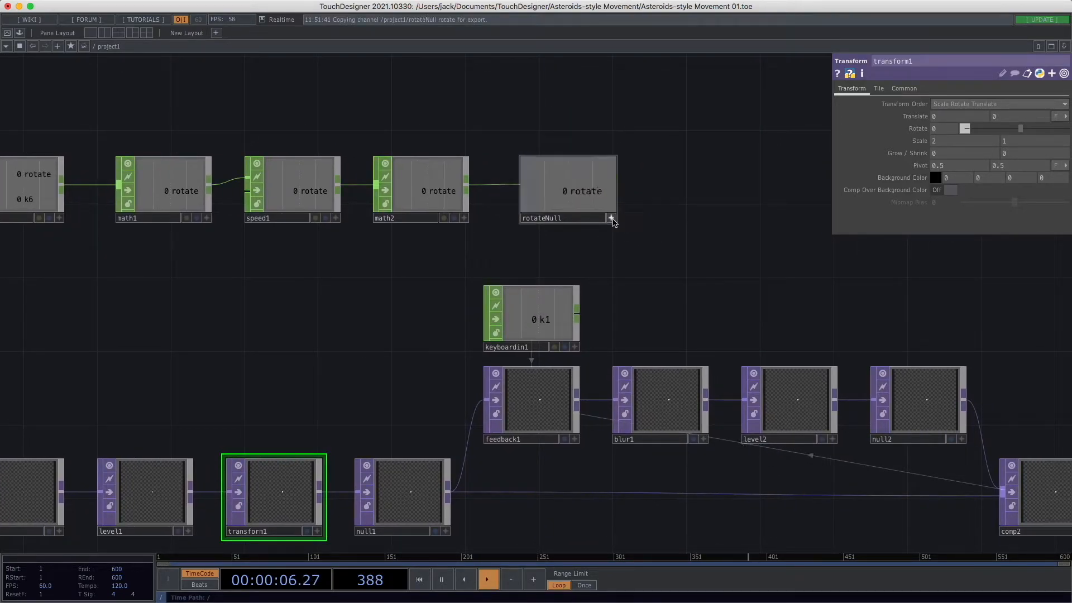
pyautogui.moveTo(565, 185); pyautogui.dragTo(948, 130)
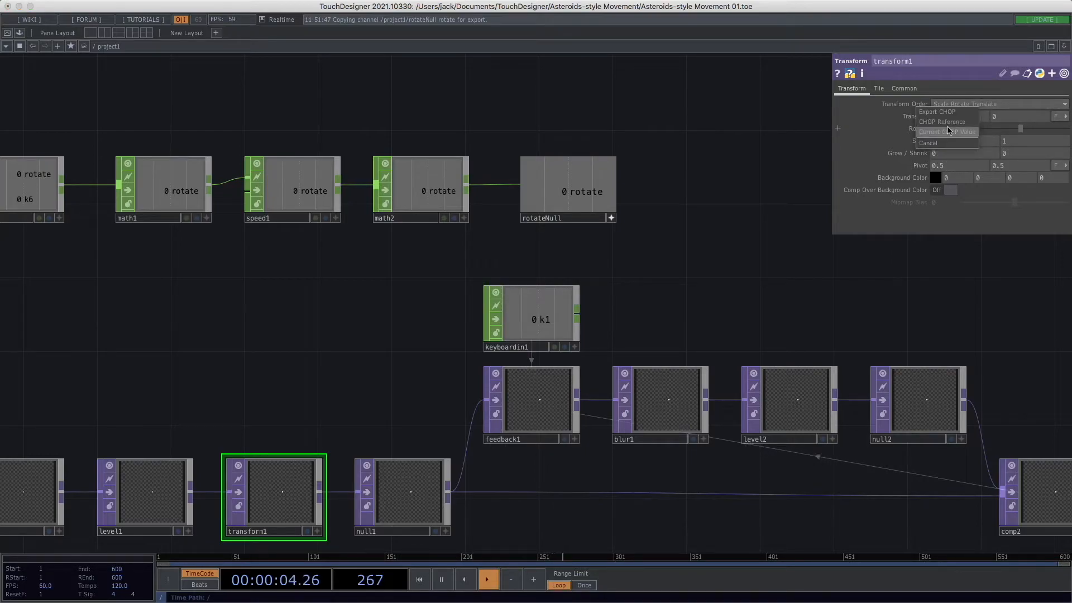
pyautogui.click(941, 122)
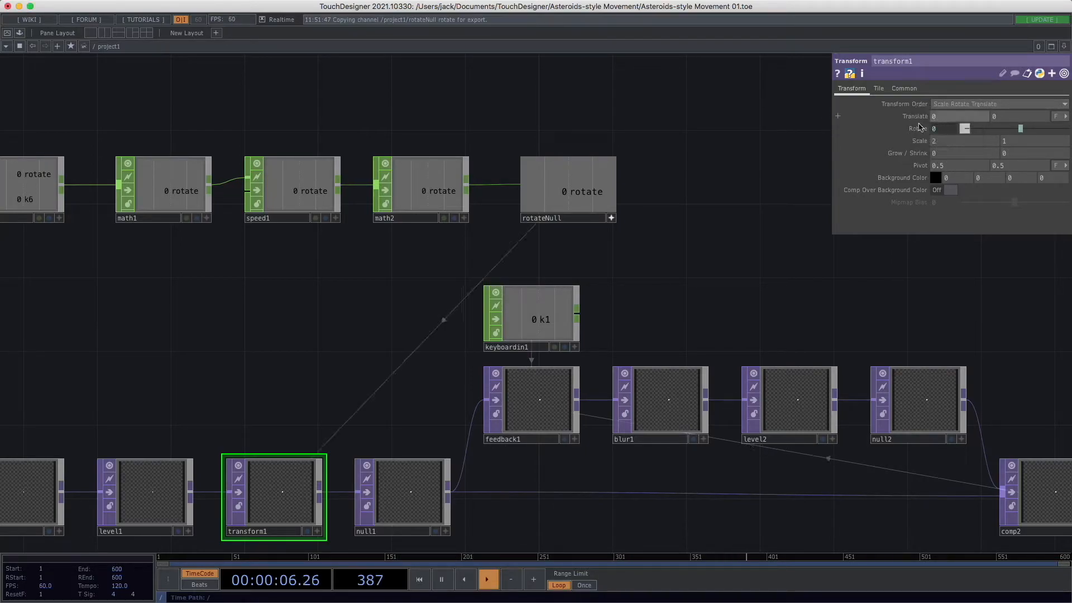
pyautogui.hscroll(2, 637, 222)
pyautogui.scroll(-5, 675, 295)
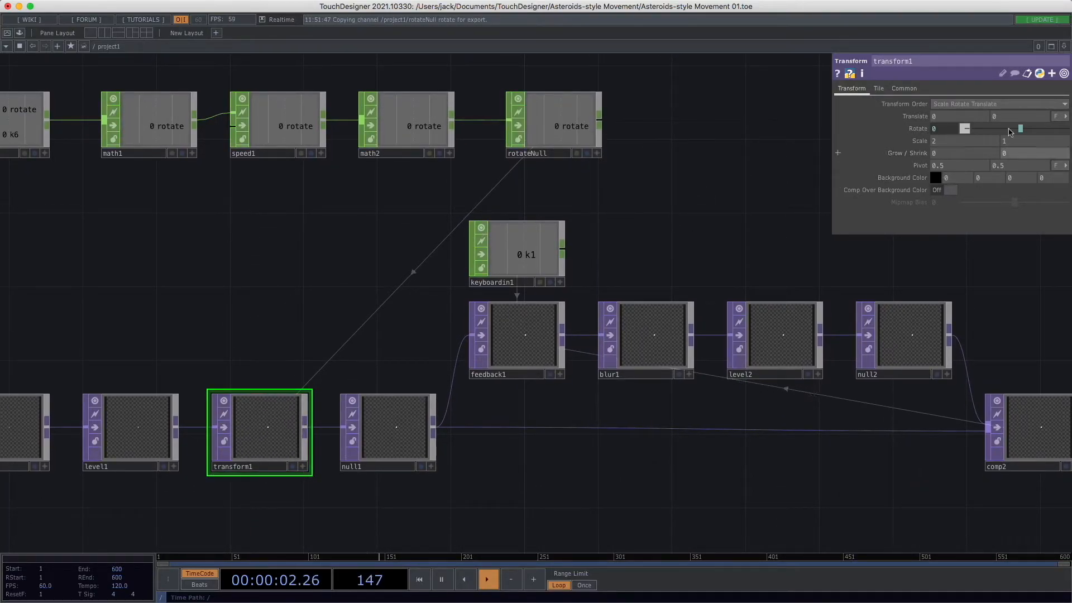
# Step: Display out1 as the network background and test the triangle's rotation with the 4 and 6 keys
pyautogui.moveTo(769, 235); pyautogui.dragTo(741, 245)
pyautogui.click(570, 163)
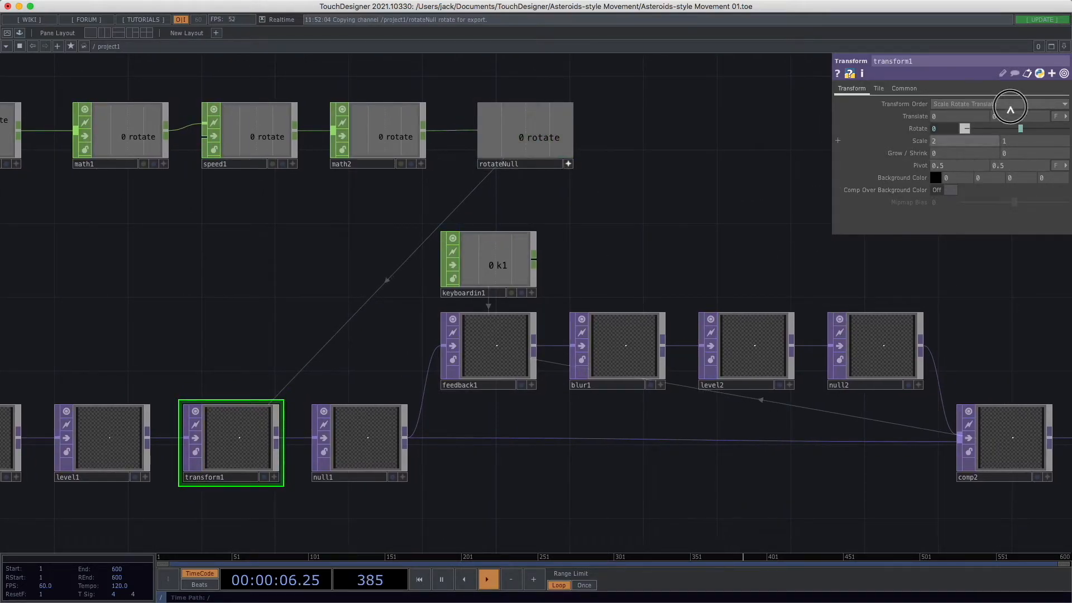
pyautogui.click(568, 164)
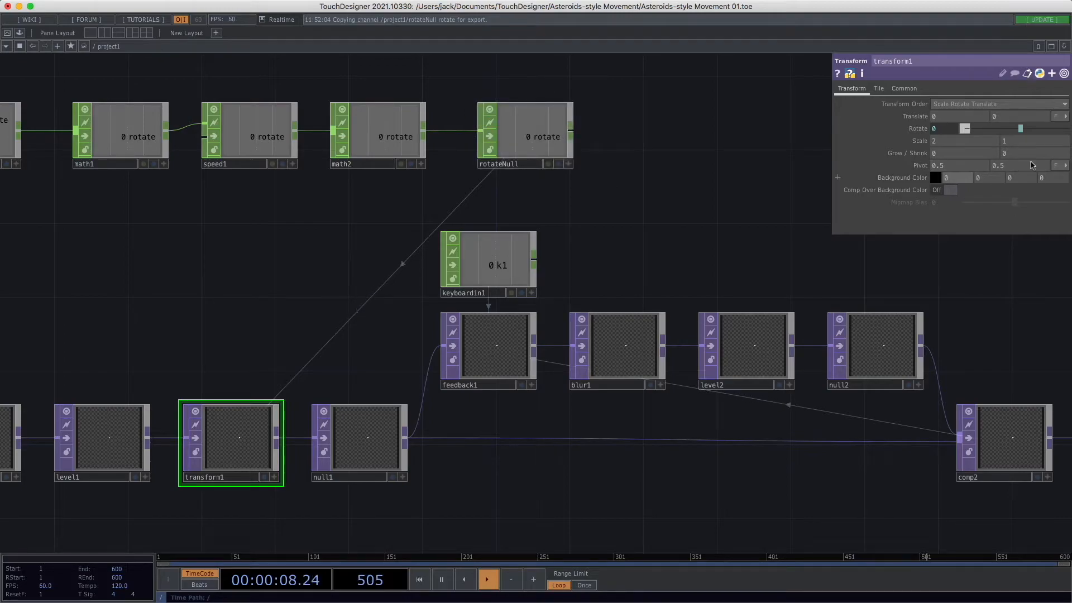
pyautogui.moveTo(731, 208)
pyautogui.mouseDown()
pyautogui.moveTo(709, 221)
pyautogui.moveTo(749, 218)
pyautogui.moveTo(734, 218)
pyautogui.mouseUp()
pyautogui.scroll(-4, 586, 250)
pyautogui.moveTo(739, 257); pyautogui.dragTo(580, 278)
pyautogui.click(688, 352)
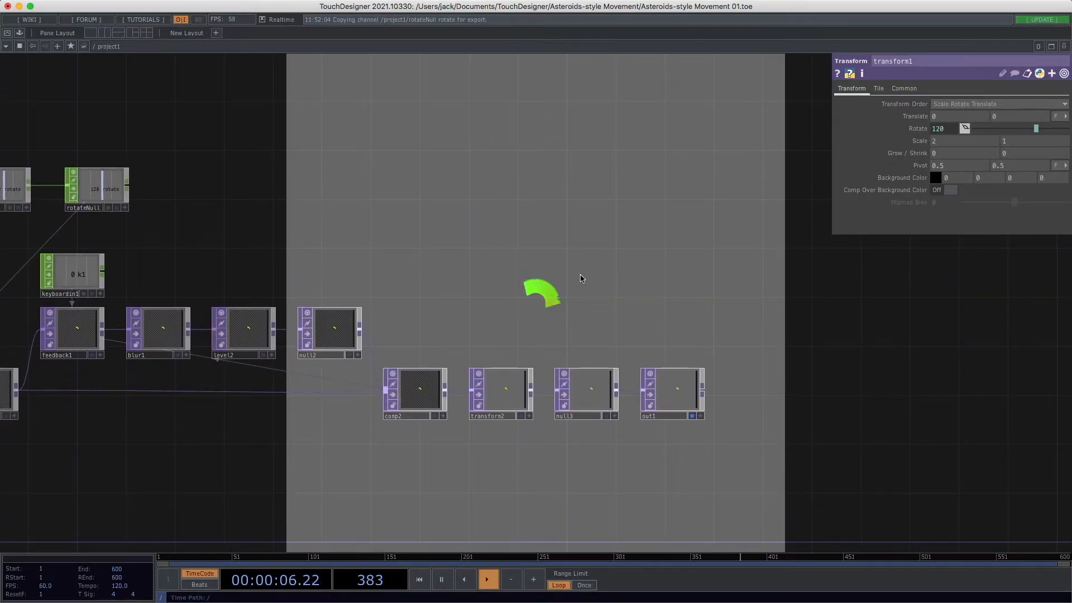
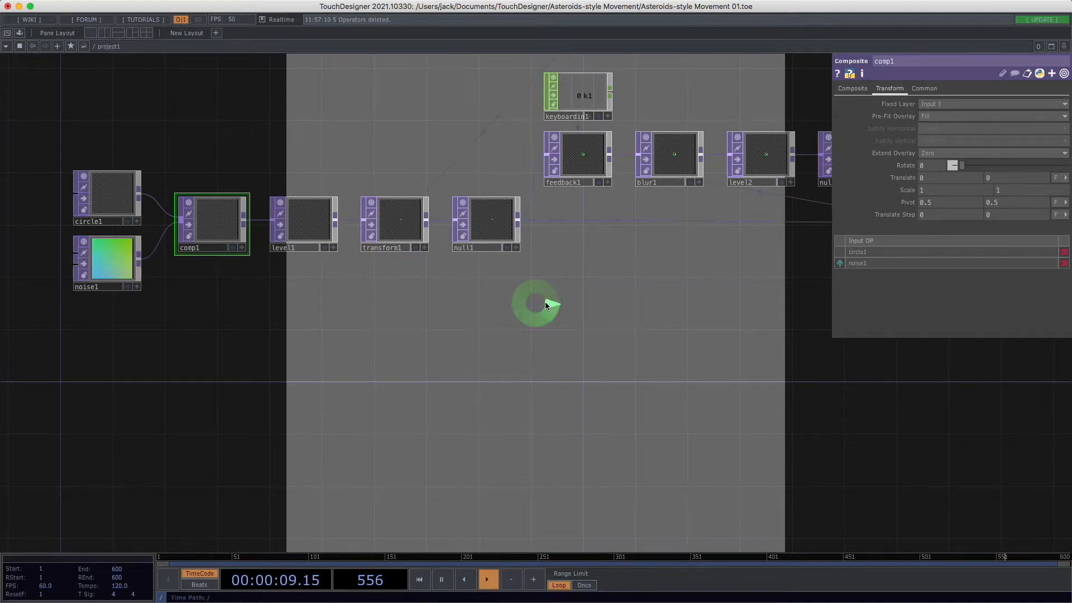
# Step: Set the horizontal Center value of circle1 to 0
pyautogui.click(130, 216)
pyautogui.hscroll(2, 636, 299)
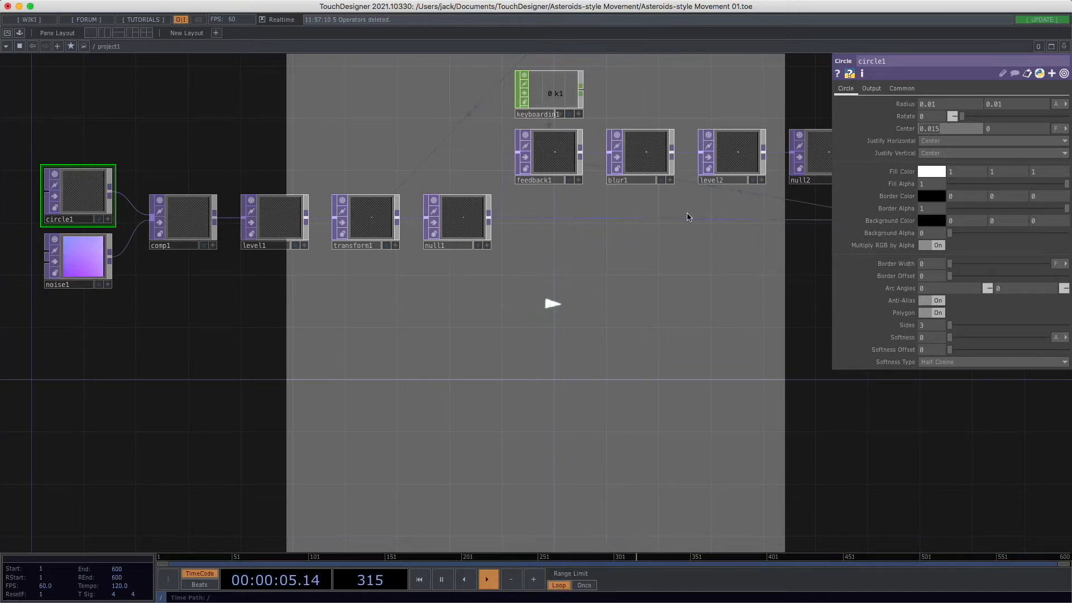
pyautogui.write('0')
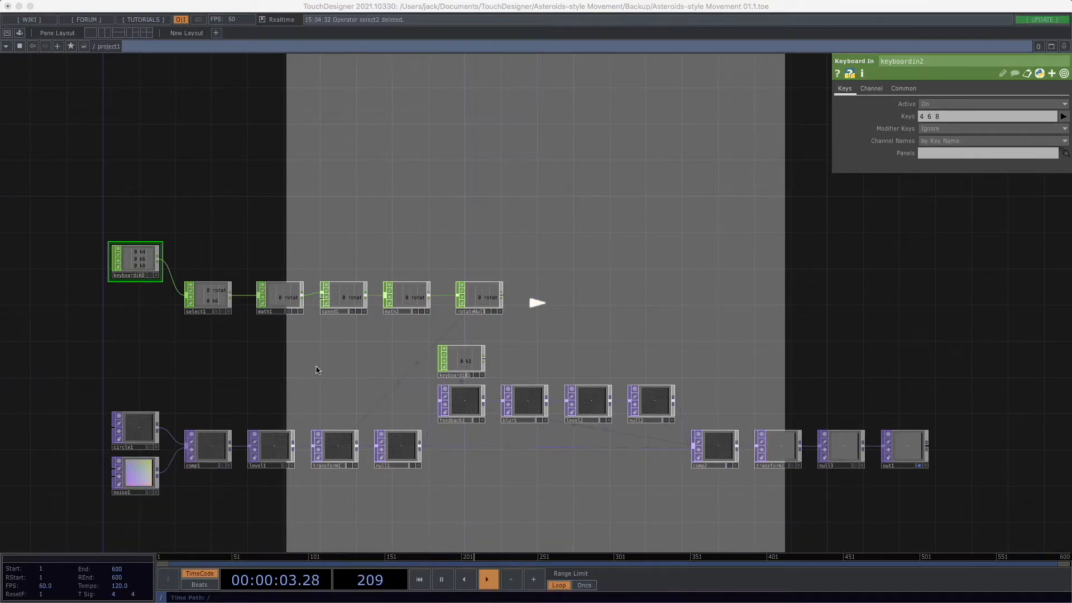
# Step: Add a Select CHOP to the output of keyboardin2 and place it above select1
pyautogui.moveTo(282, 223); pyautogui.dragTo(338, 295)
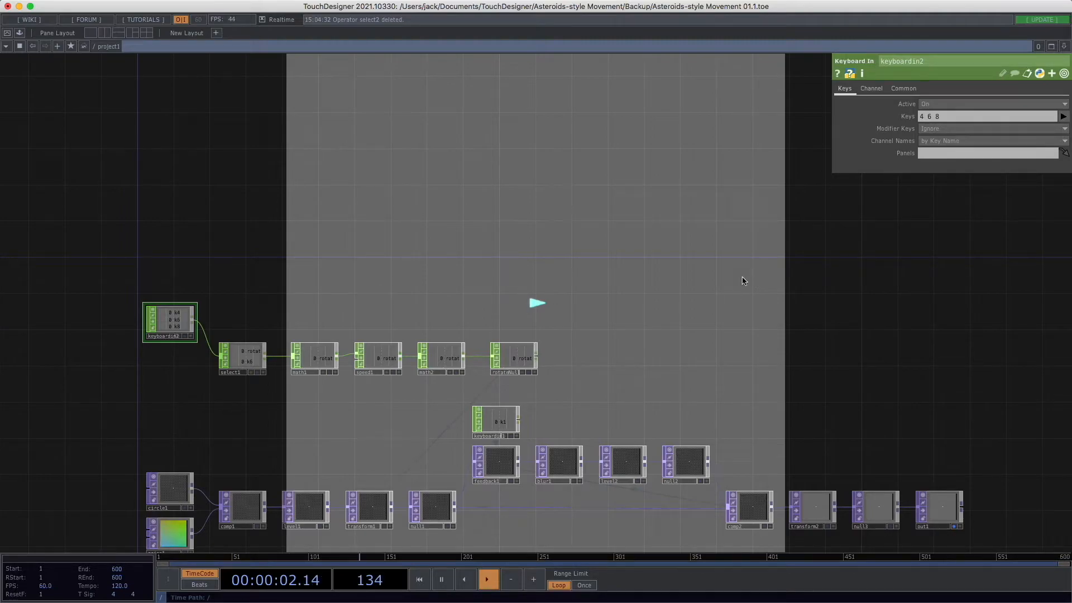
pyautogui.scroll(5, 220, 370)
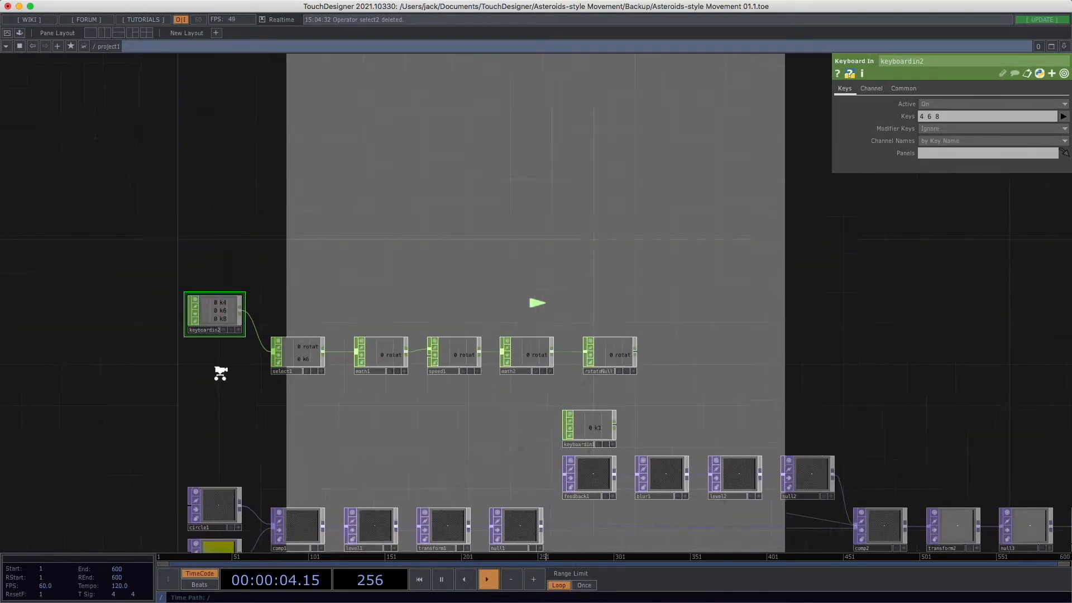
pyautogui.scroll(3, 223, 370)
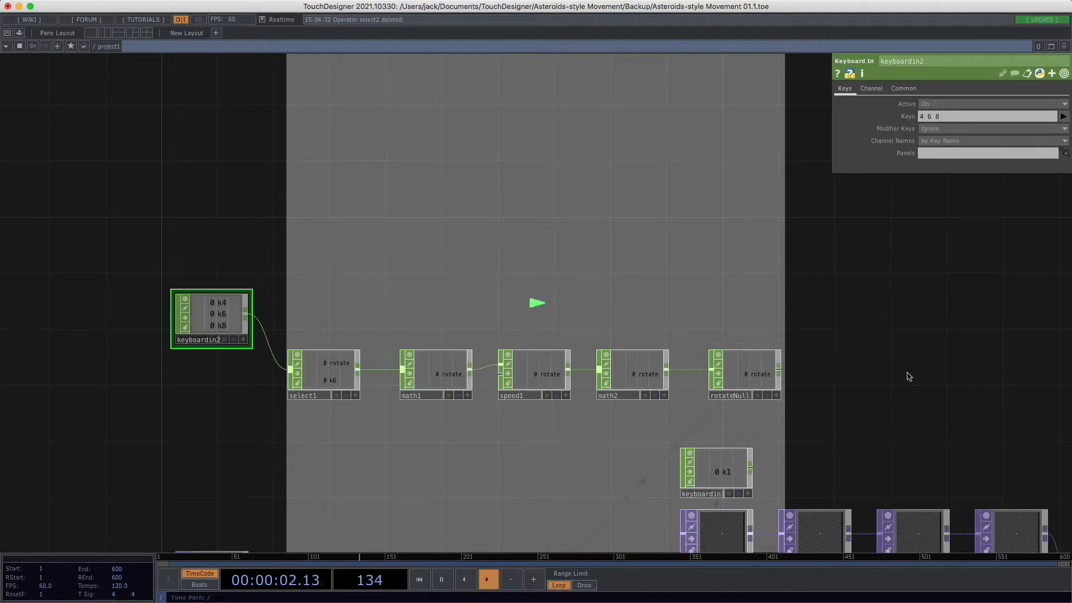
pyautogui.hscroll(3, 941, 317)
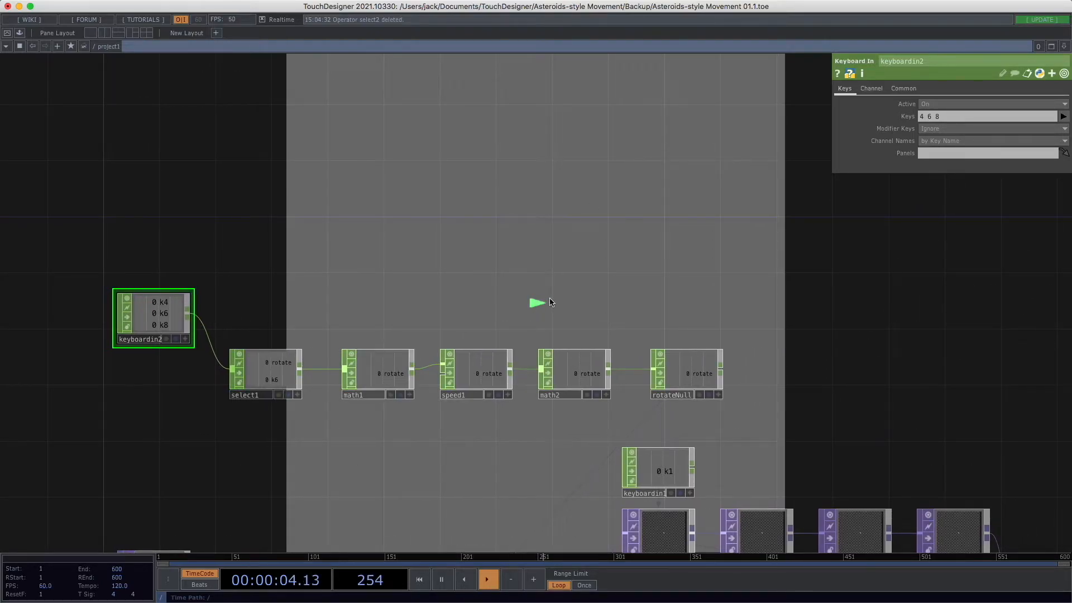
pyautogui.hscroll(-2, 411, 287)
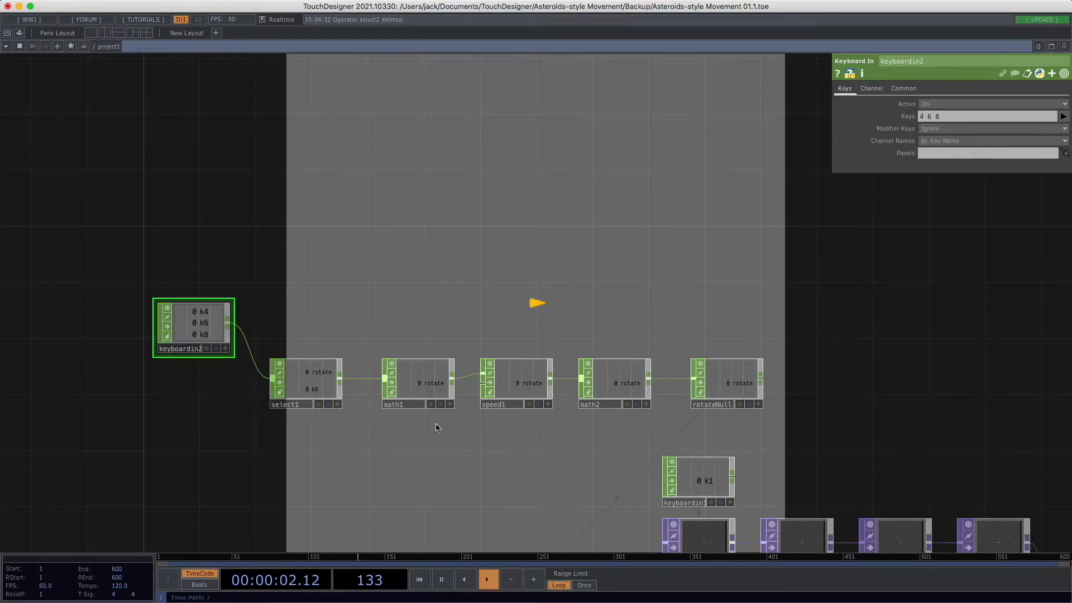
pyautogui.hscroll(-3, 489, 443)
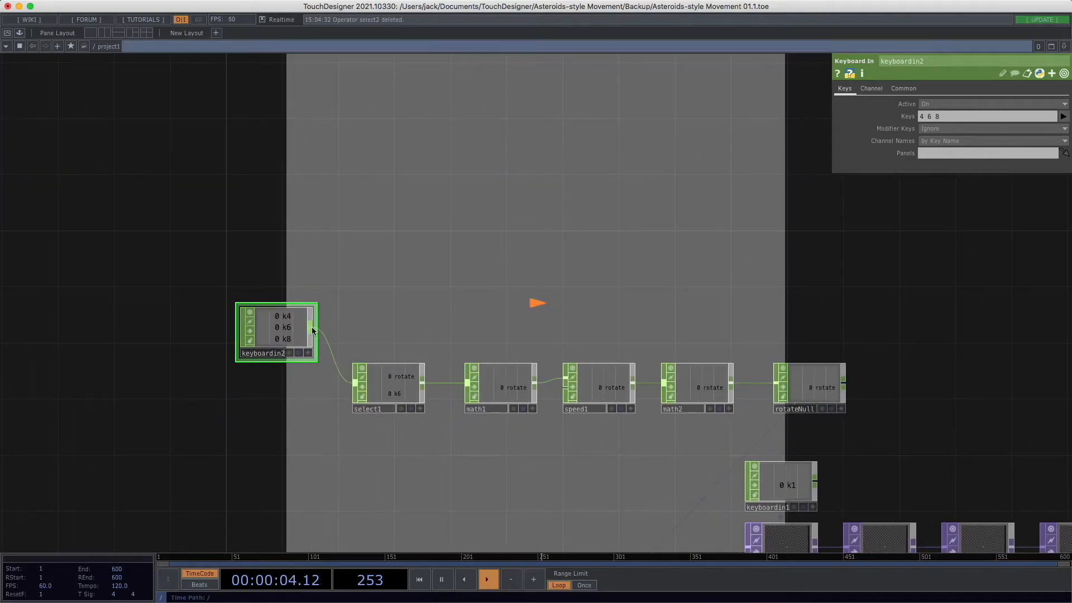
pyautogui.rightClick(312, 331)
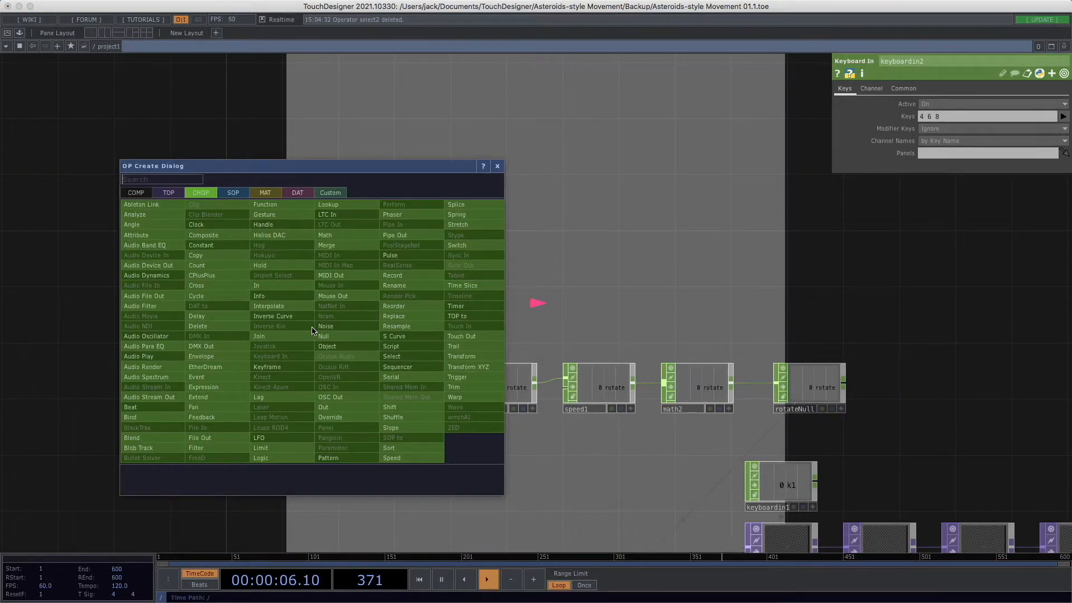
pyautogui.write('selec')
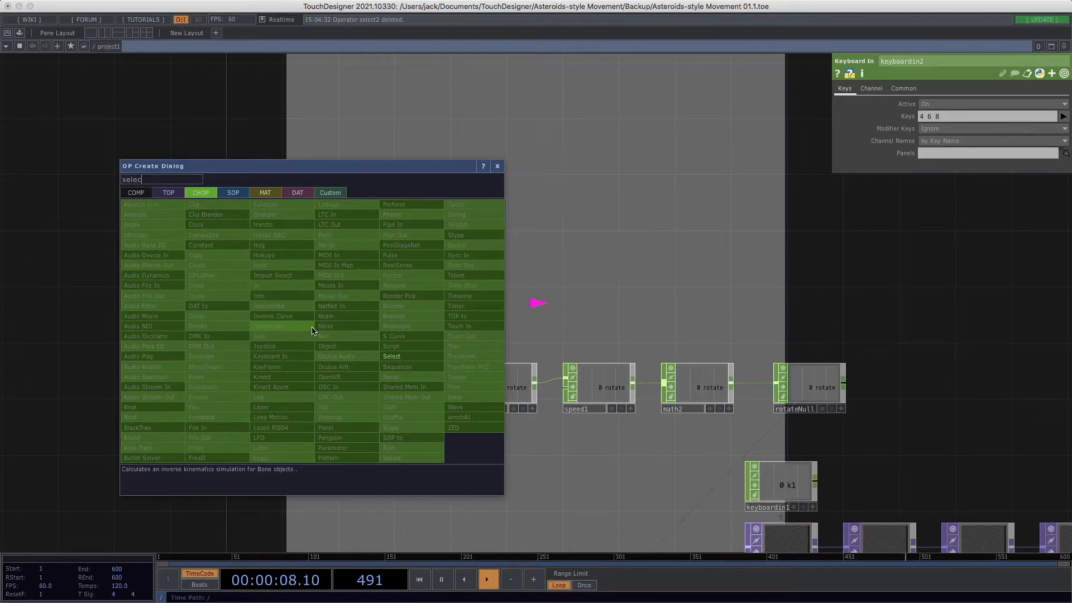
pyautogui.write('t')
pyautogui.press('Return')
pyautogui.moveTo(291, 315); pyautogui.dragTo(385, 257)
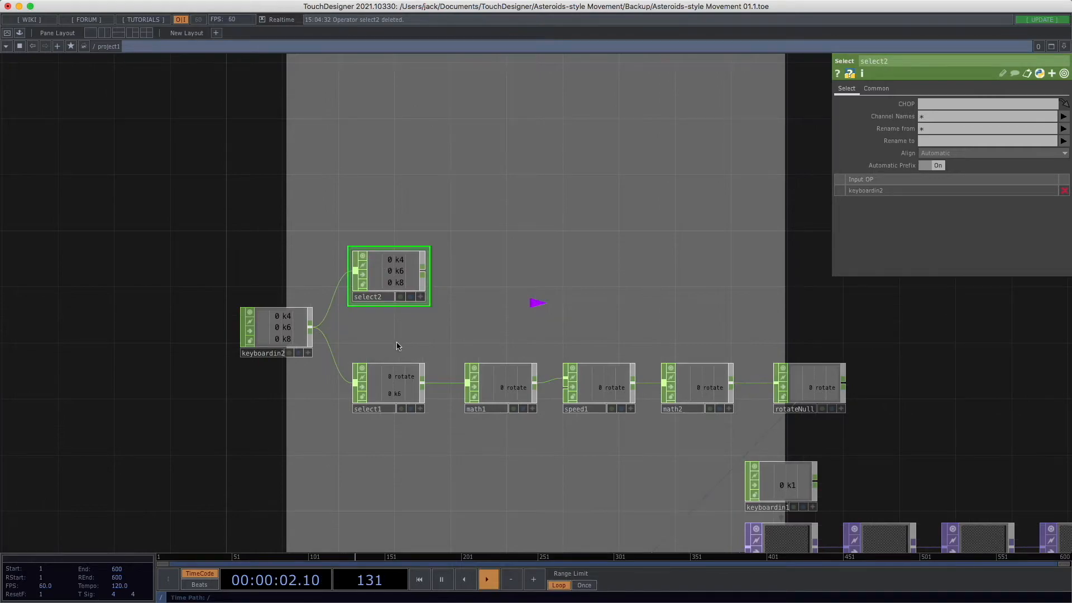
# Step: Set the Channel Names of select2 to k8
pyautogui.scroll(4, 412, 318)
pyautogui.moveTo(436, 339); pyautogui.dragTo(451, 337)
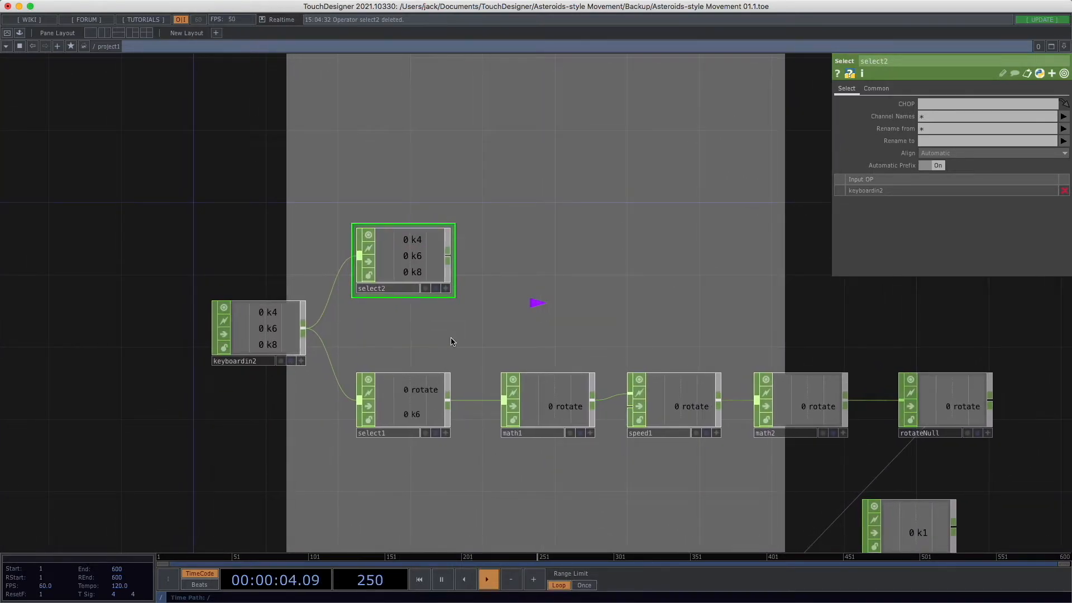
pyautogui.click(933, 115)
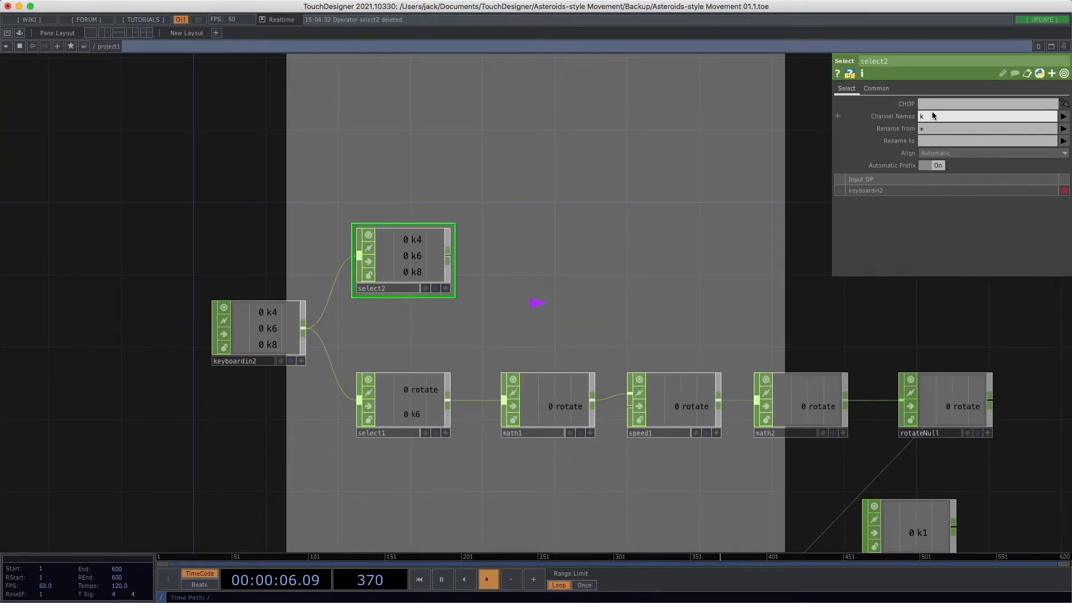
pyautogui.write('k8')
pyautogui.press('Return')
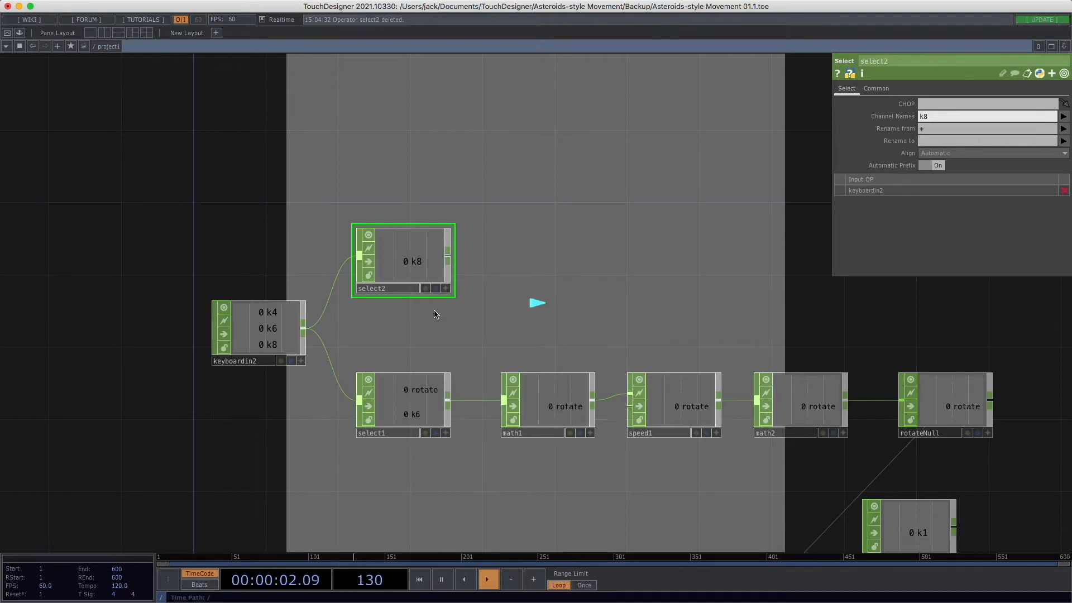
# Step: Rename the k8 channel to accel in select2
pyautogui.click(942, 137)
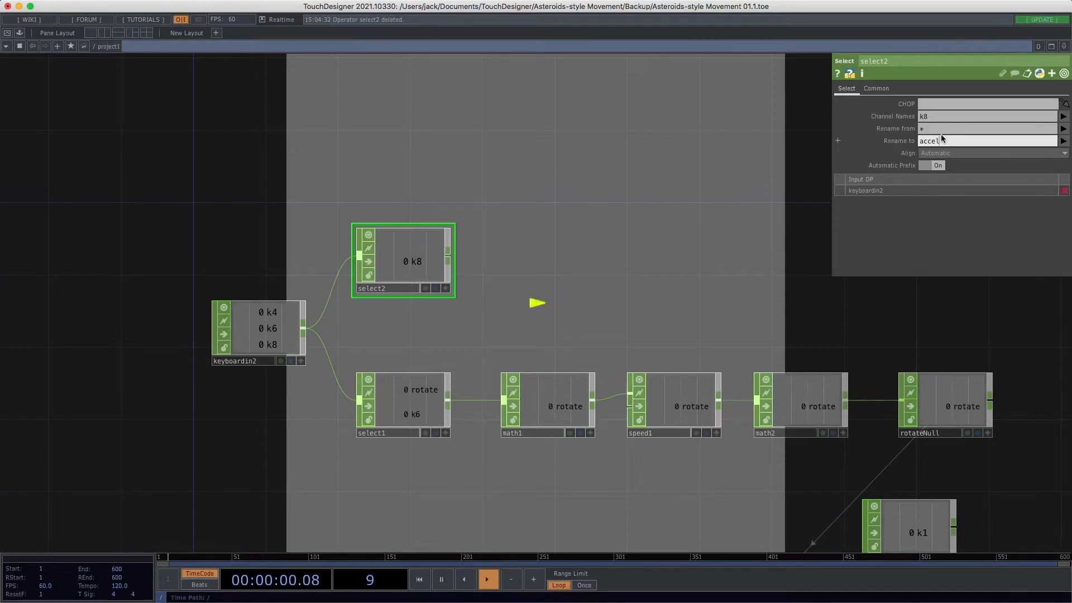
pyautogui.write('accel')
pyautogui.press('Return')
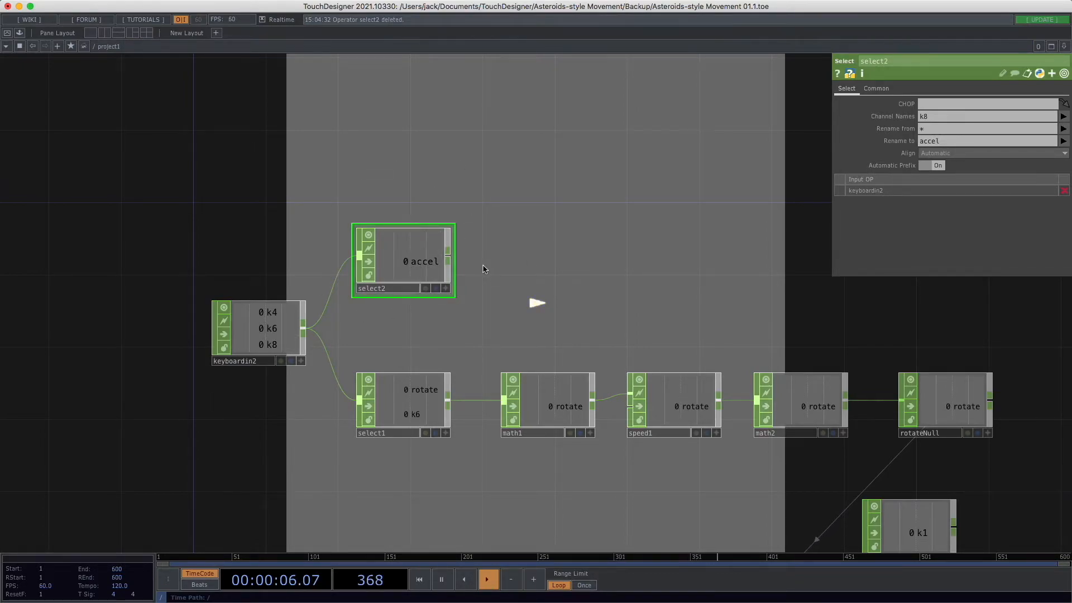
# Step: Add a Math CHOP to the output of select2 and place it above math1
pyautogui.scroll(-5, 484, 272)
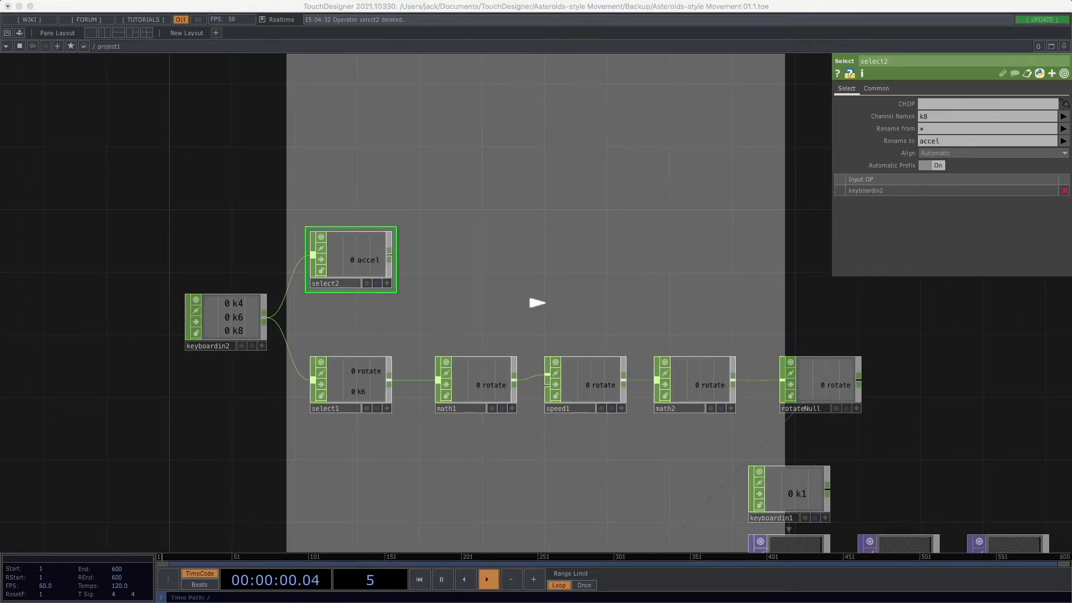
pyautogui.rightClick(389, 259)
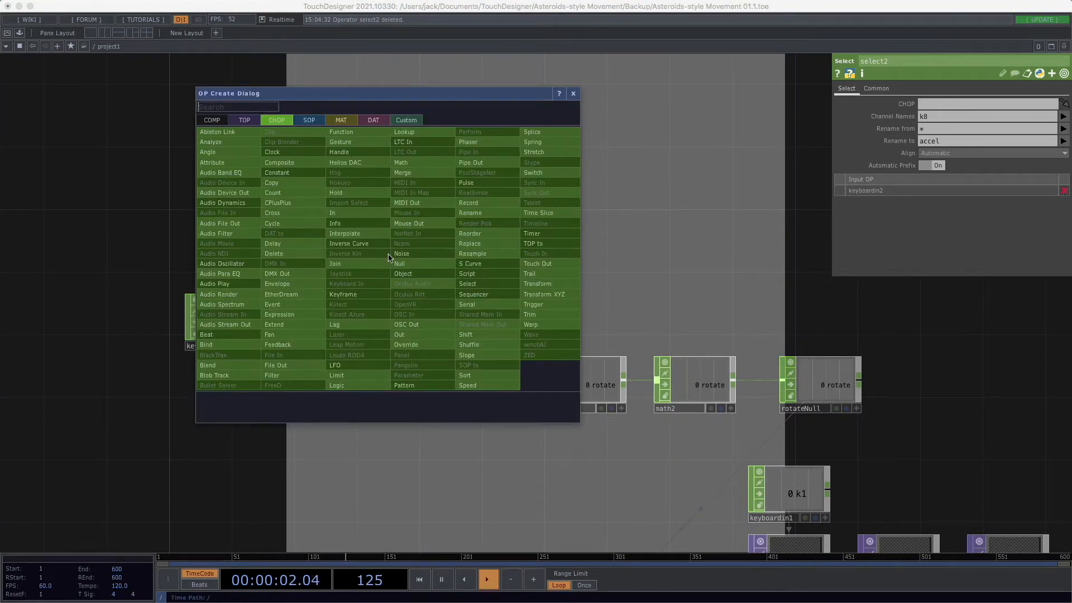
pyautogui.click(401, 162)
pyautogui.click(468, 252)
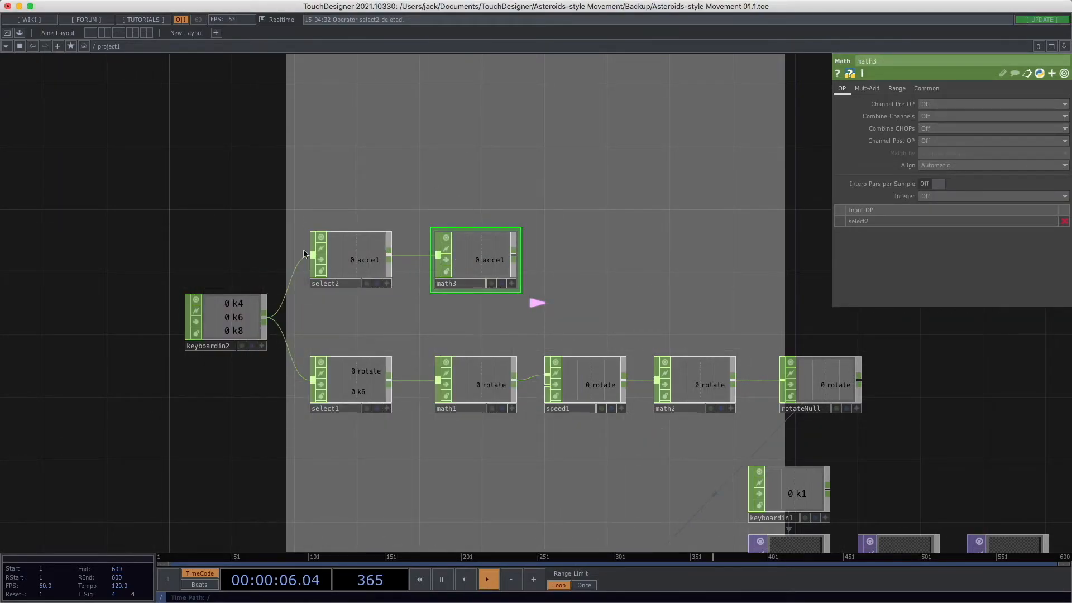
# Step: Set the Multiply value of math3 to 0.5
pyautogui.hscroll(3, 498, 311)
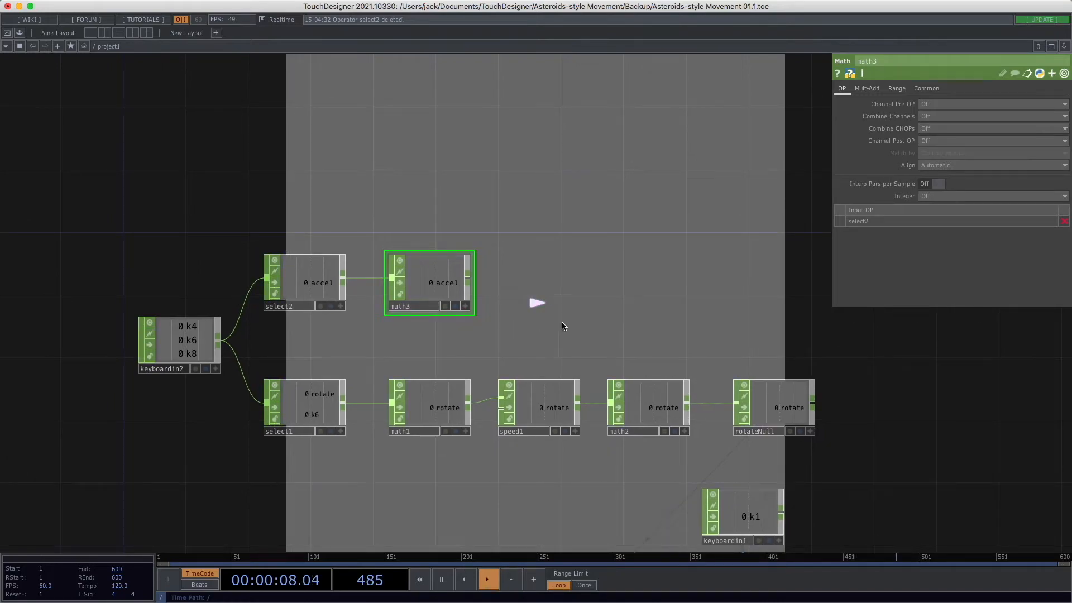
pyautogui.hscroll(2, 539, 321)
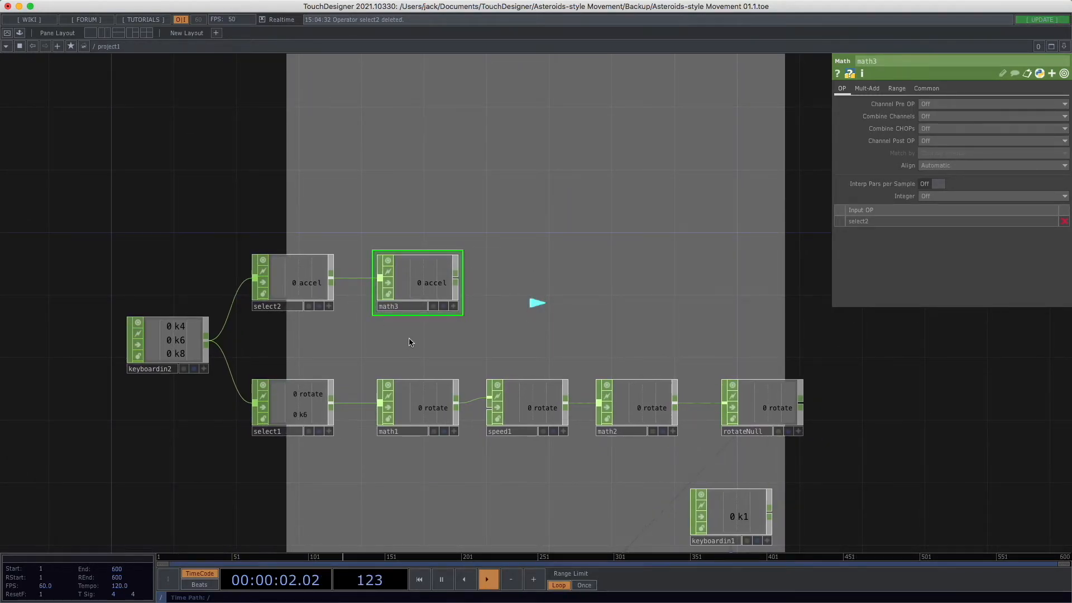
pyautogui.hscroll(-3, 409, 337)
pyautogui.hscroll(3, 514, 354)
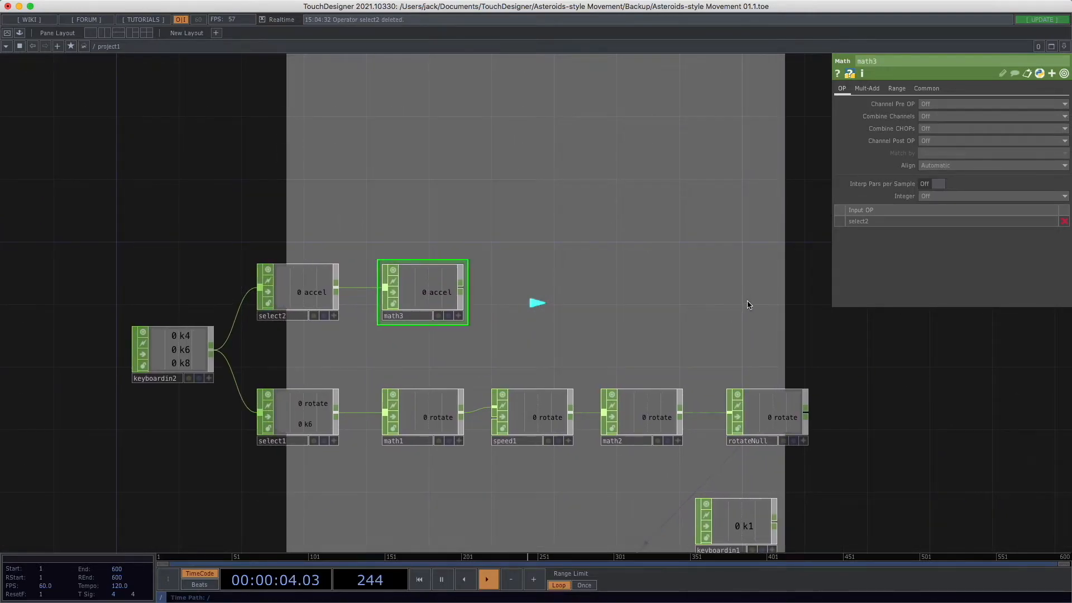
pyautogui.click(868, 91)
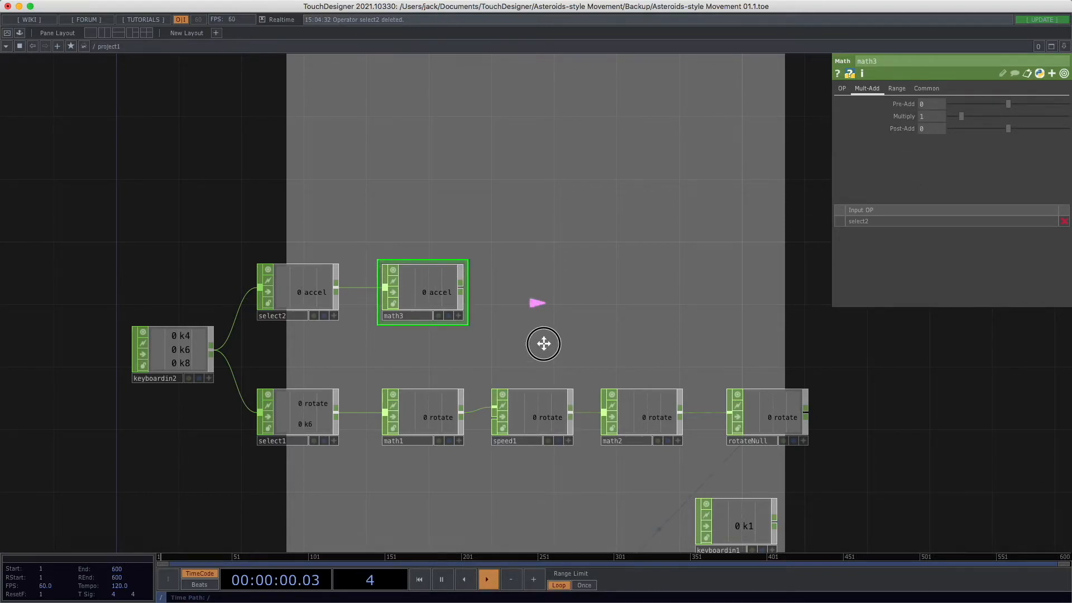
pyautogui.moveTo(545, 340); pyautogui.dragTo(538, 361)
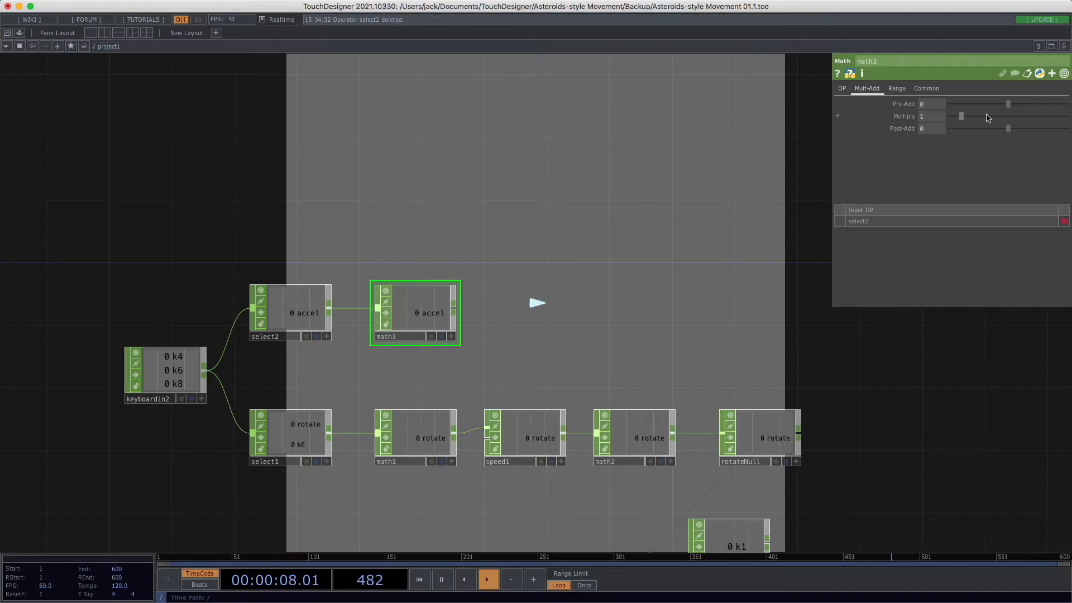
pyautogui.write('0.5')
pyautogui.press('Return')
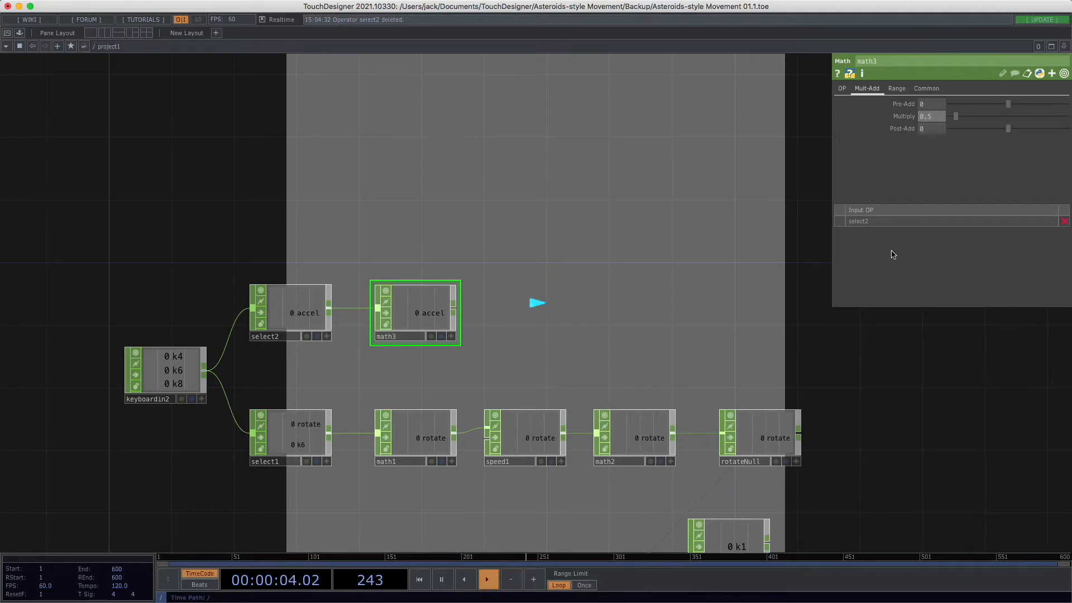
# Step: Test the accel output of math3 with the 8 key
pyautogui.scroll(3, 600, 311)
pyautogui.press('Tab')
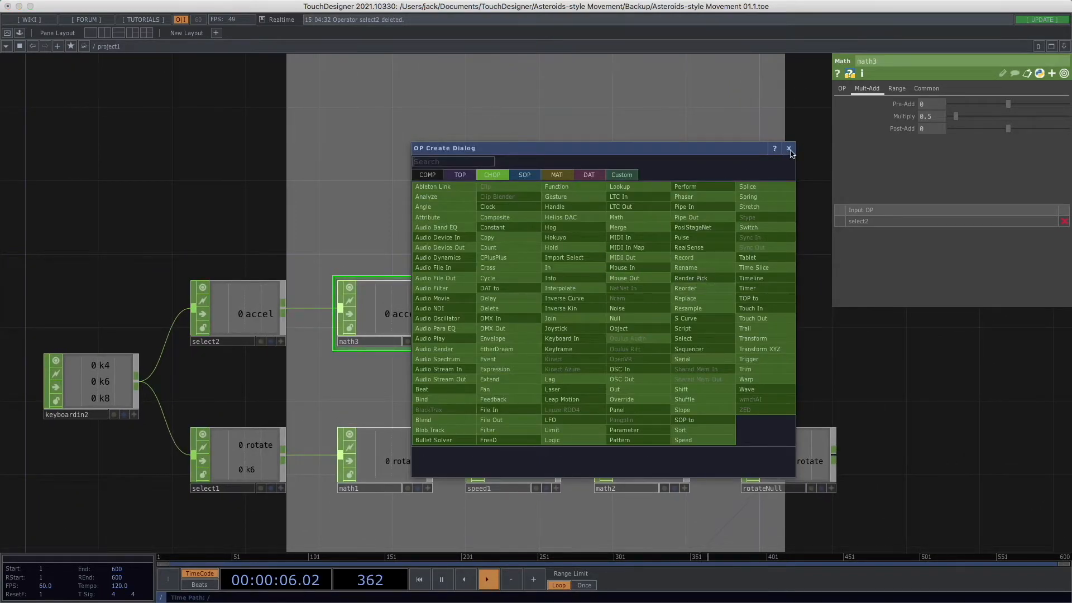
pyautogui.press('Escape')
pyautogui.scroll(3, 672, 206)
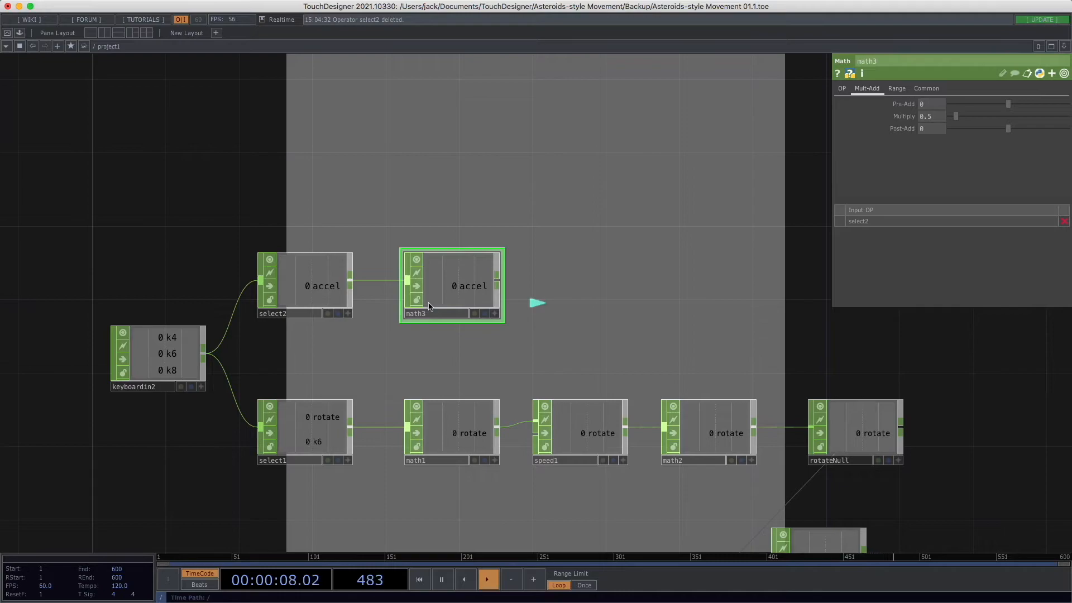
pyautogui.press('8')
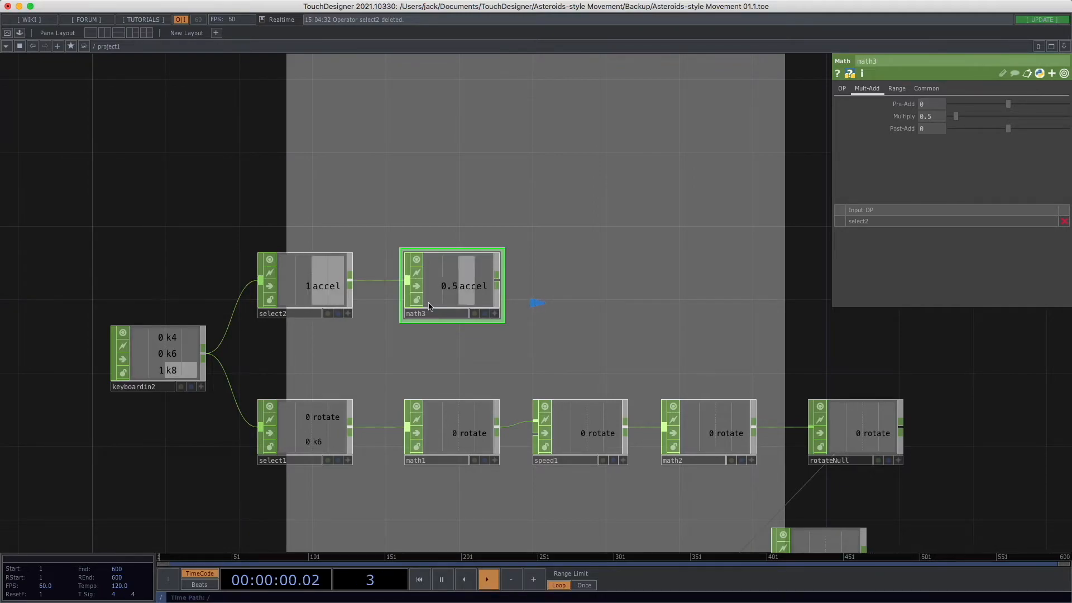
pyautogui.press('8')
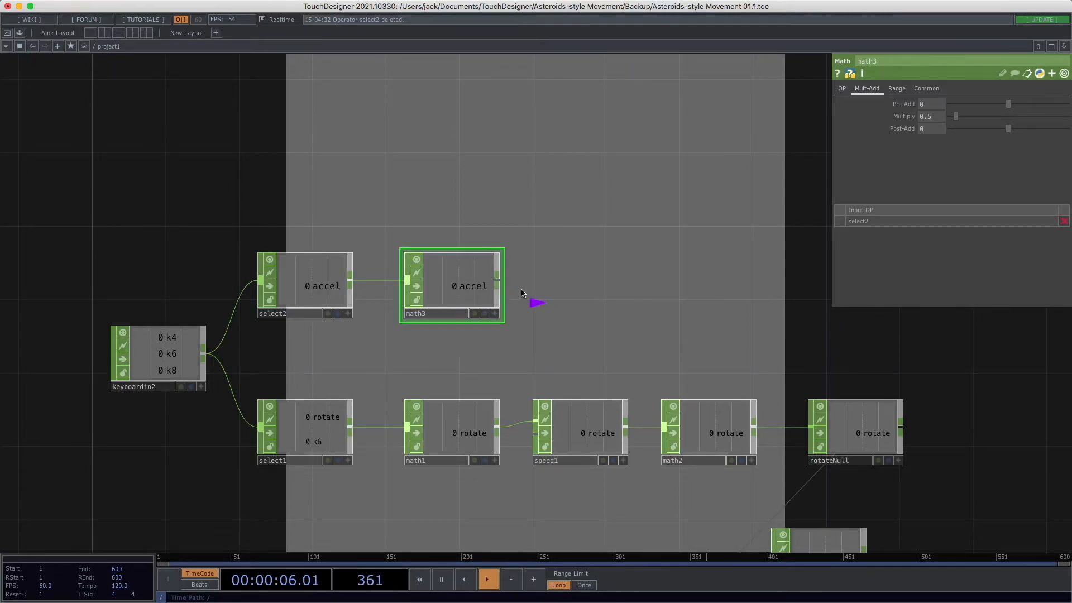
# Step: Add a Null CHOP to the output of math3, aligned above rotateNull
pyautogui.click(858, 282)
pyautogui.moveTo(758, 354); pyautogui.dragTo(550, 342)
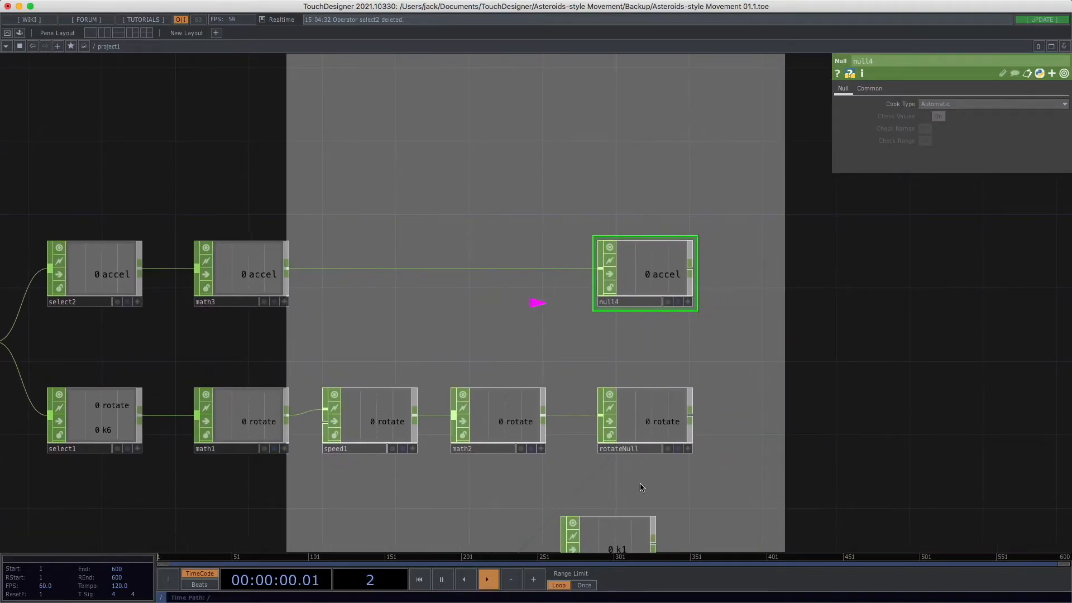
pyautogui.moveTo(795, 446); pyautogui.dragTo(744, 423)
pyautogui.moveTo(605, 329); pyautogui.dragTo(613, 330)
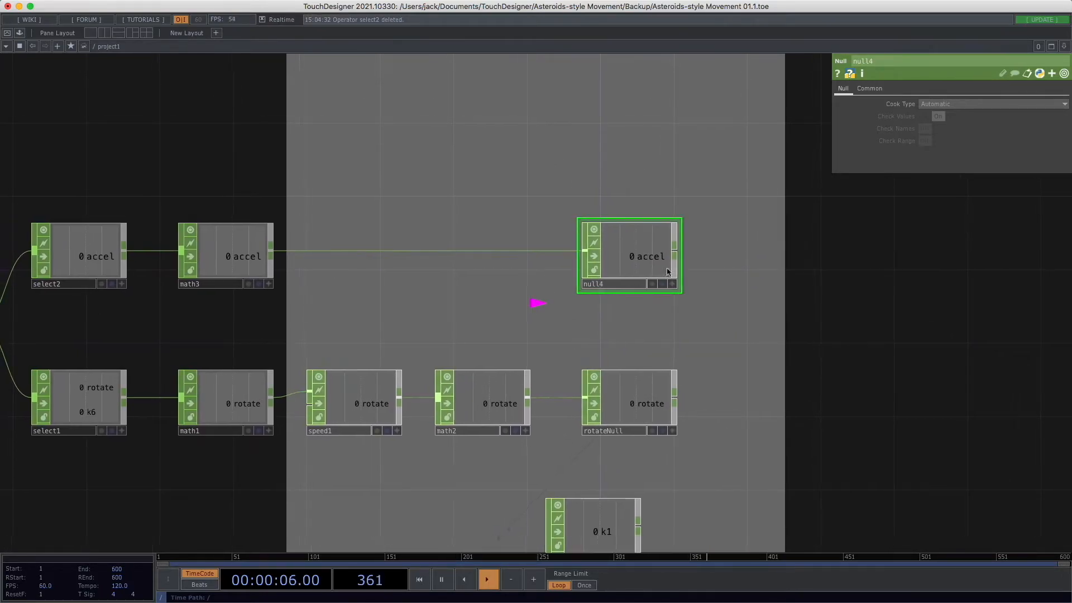
# Step: Switch to the Trig Function Illustration document and examine how the current angle relates to X and Y velocity
pyautogui.scroll(-2, 606, 329)
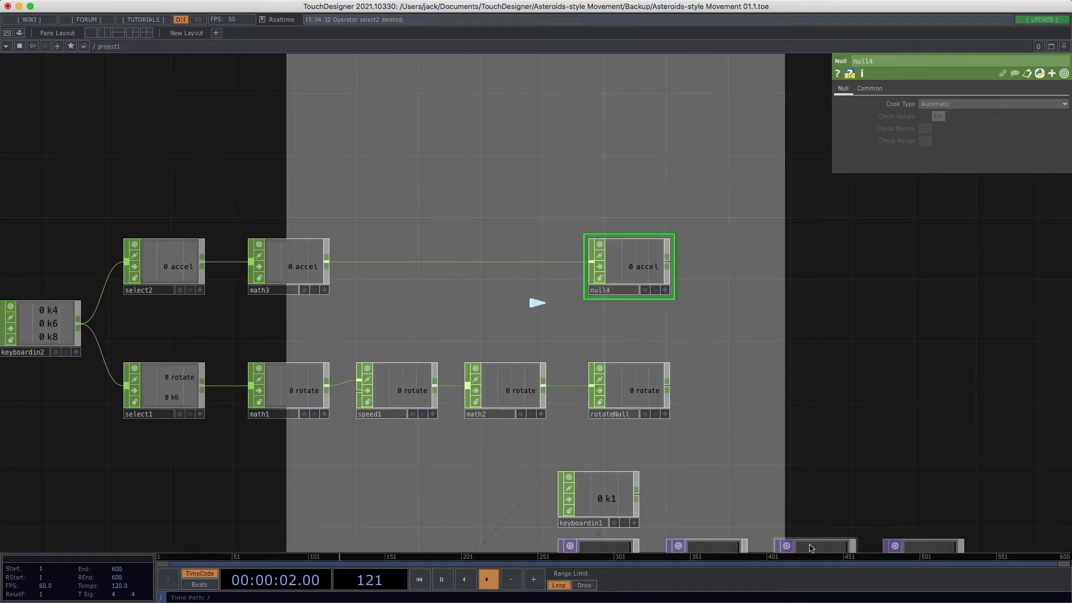
pyautogui.moveTo(209, 452); pyautogui.dragTo(184, 399)
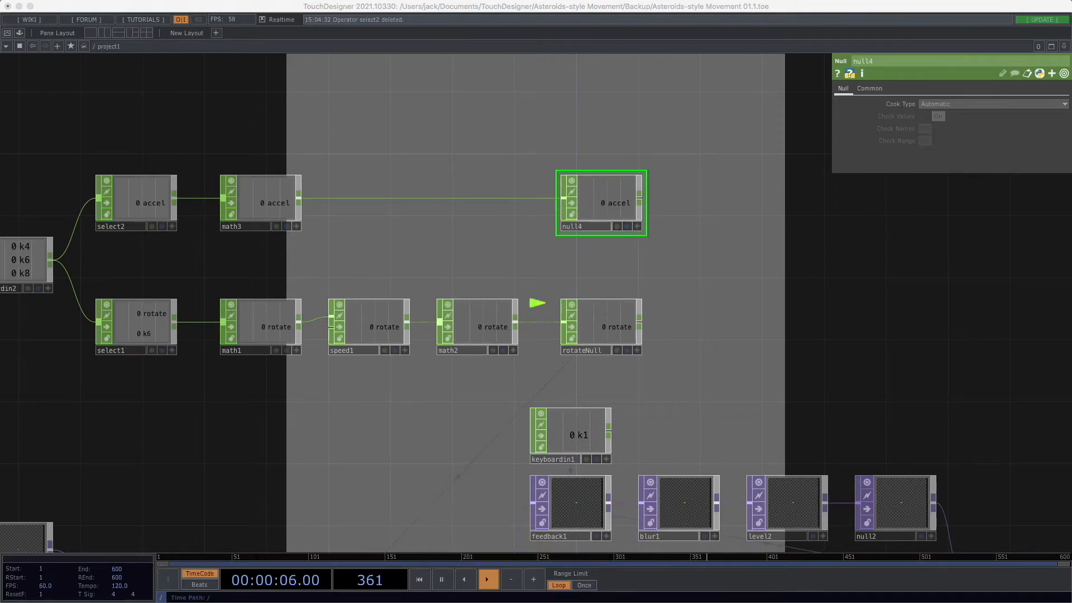
pyautogui.press('super+Tab')
pyautogui.moveTo(370, 5); pyautogui.dragTo(458, 43)
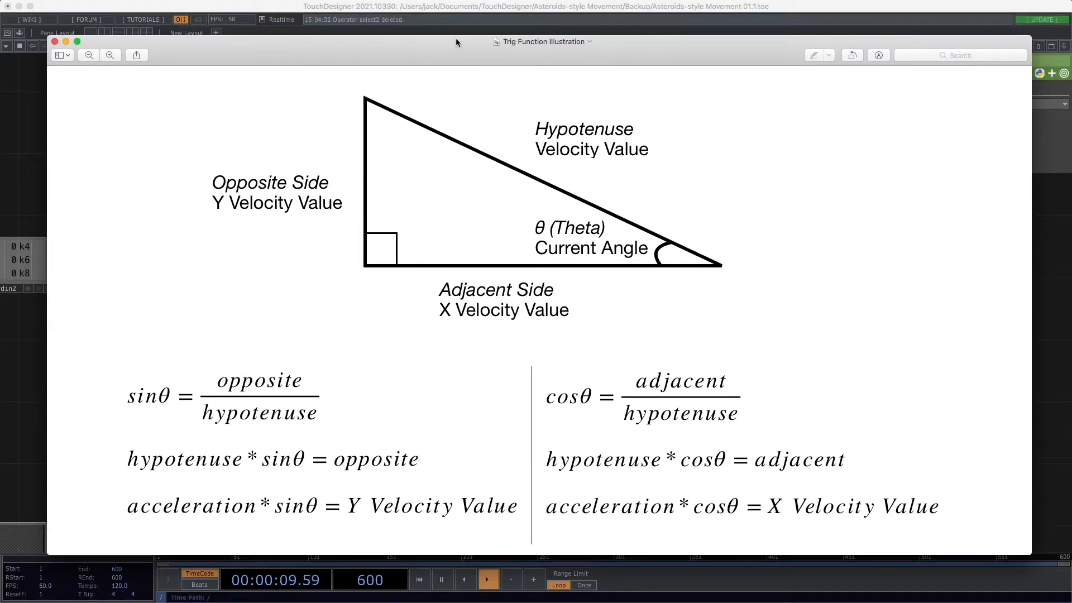
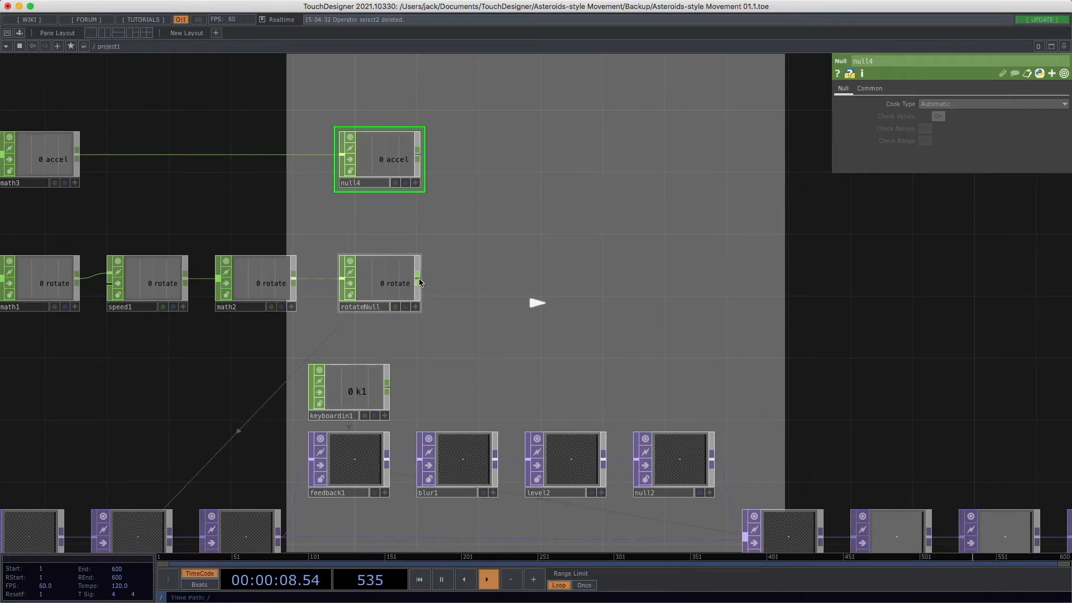
# Step: Add a Function CHOP to the output of rotateNull, placed up beside it
pyautogui.rightClick(417, 282)
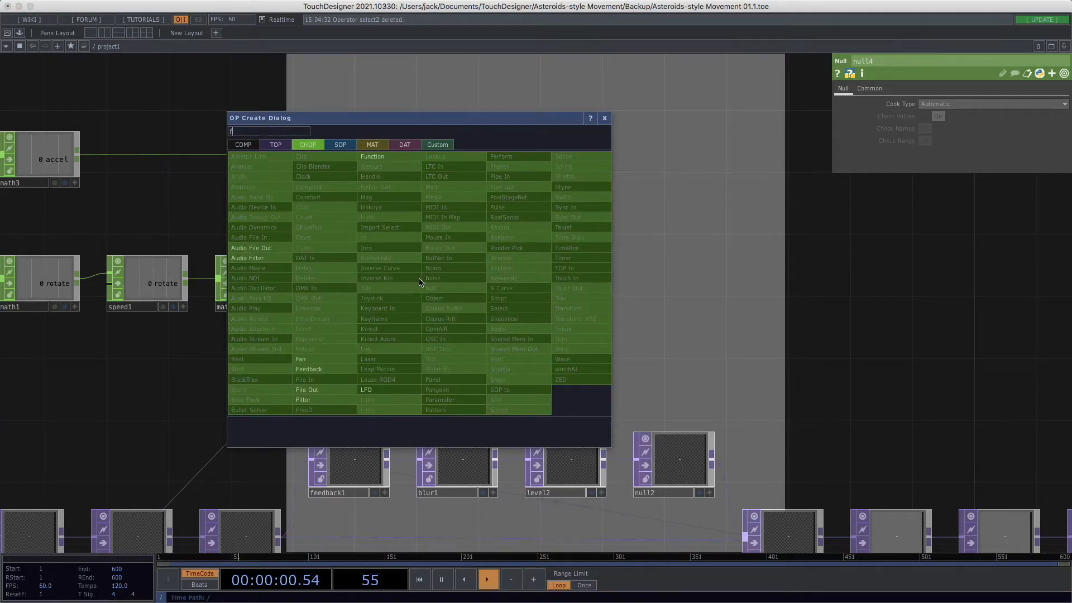
pyautogui.write('function')
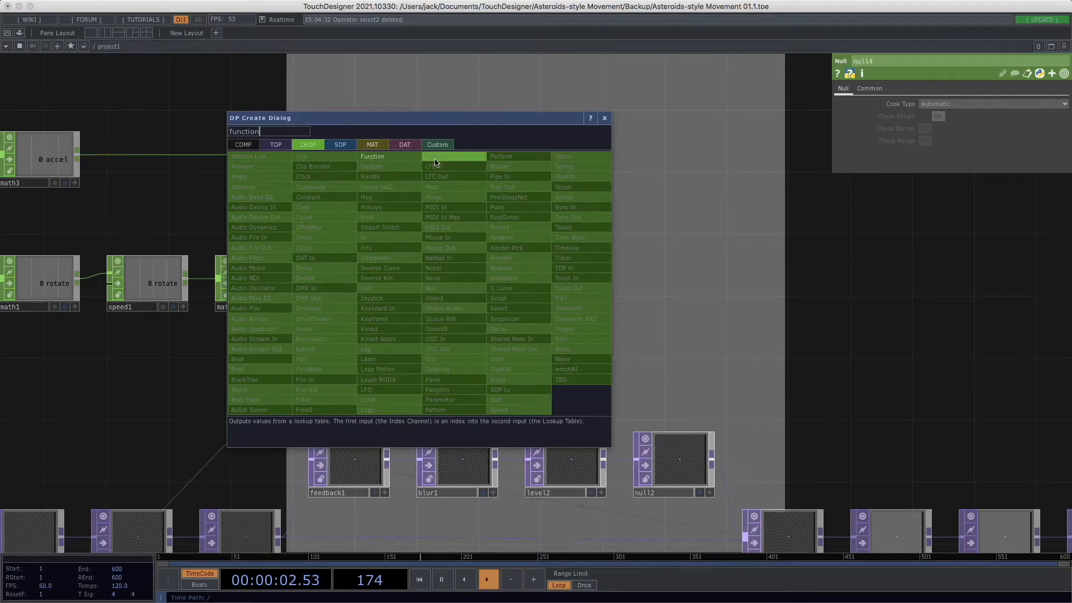
pyautogui.press('Return')
pyautogui.click(494, 242)
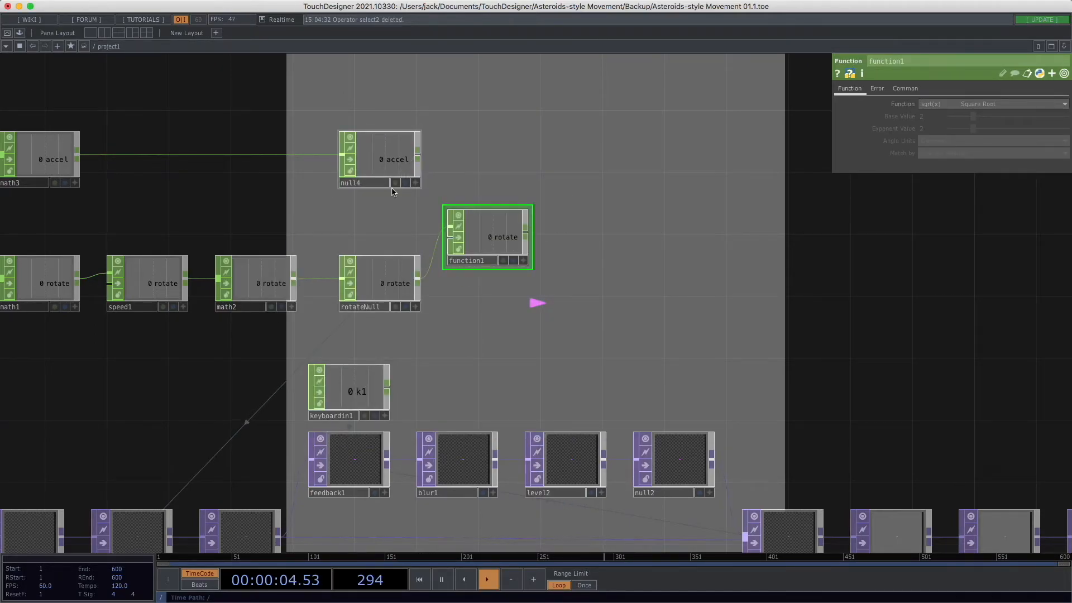
# Step: Consult the trig illustration for the function that gives the Y velocity value, and put it away again
pyautogui.click(964, 105)
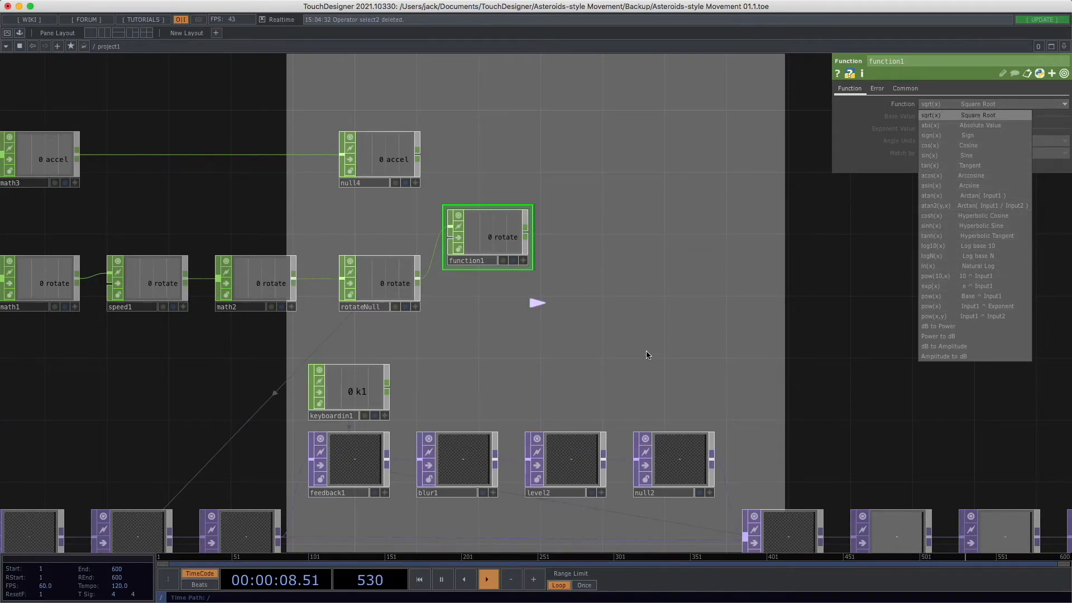
pyautogui.click(499, 328)
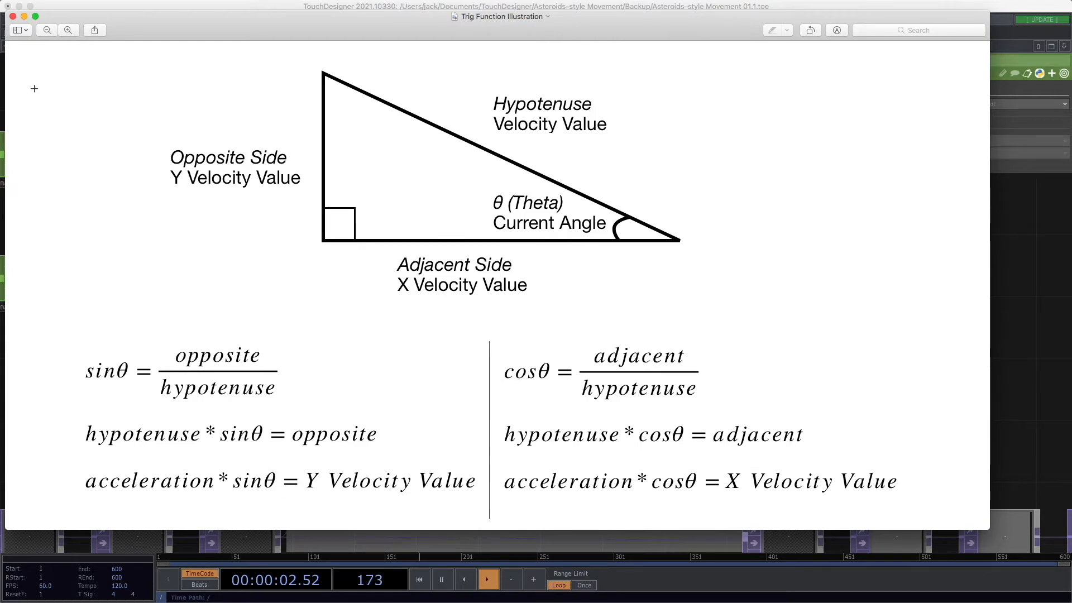
pyautogui.click(24, 17)
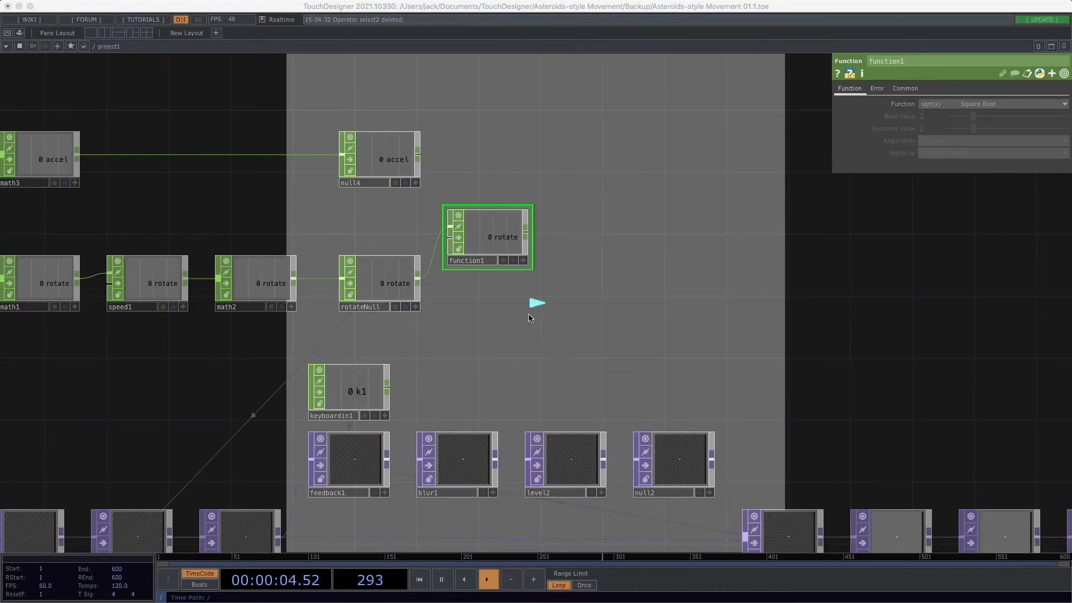
# Step: Set the Function parameter of function1 to Sine
pyautogui.moveTo(616, 288); pyautogui.dragTo(645, 291)
pyautogui.click(939, 105)
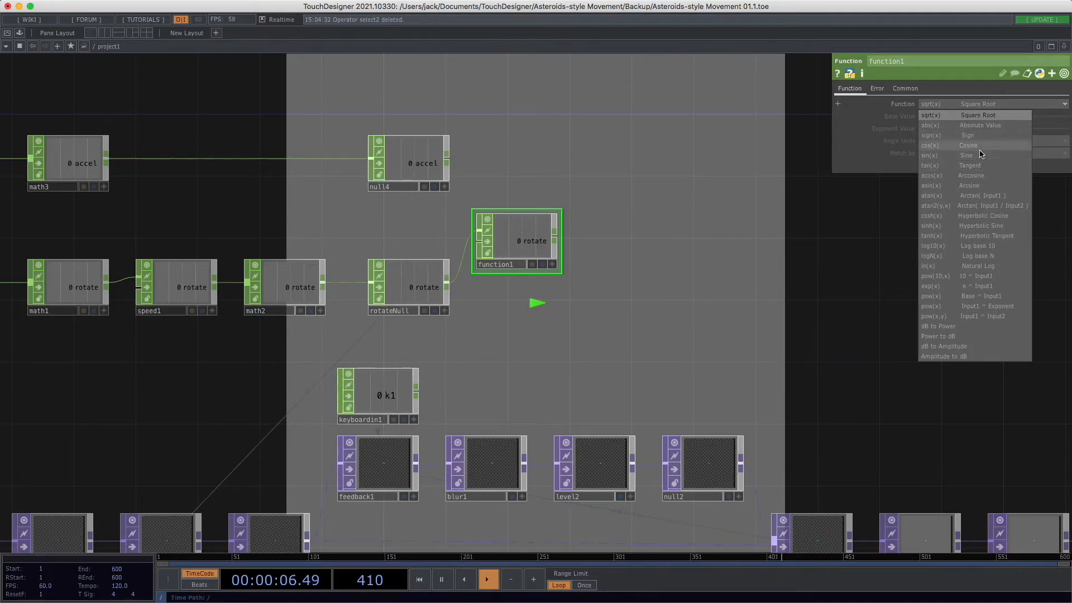
pyautogui.click(948, 158)
pyautogui.moveTo(617, 312); pyautogui.dragTo(630, 292)
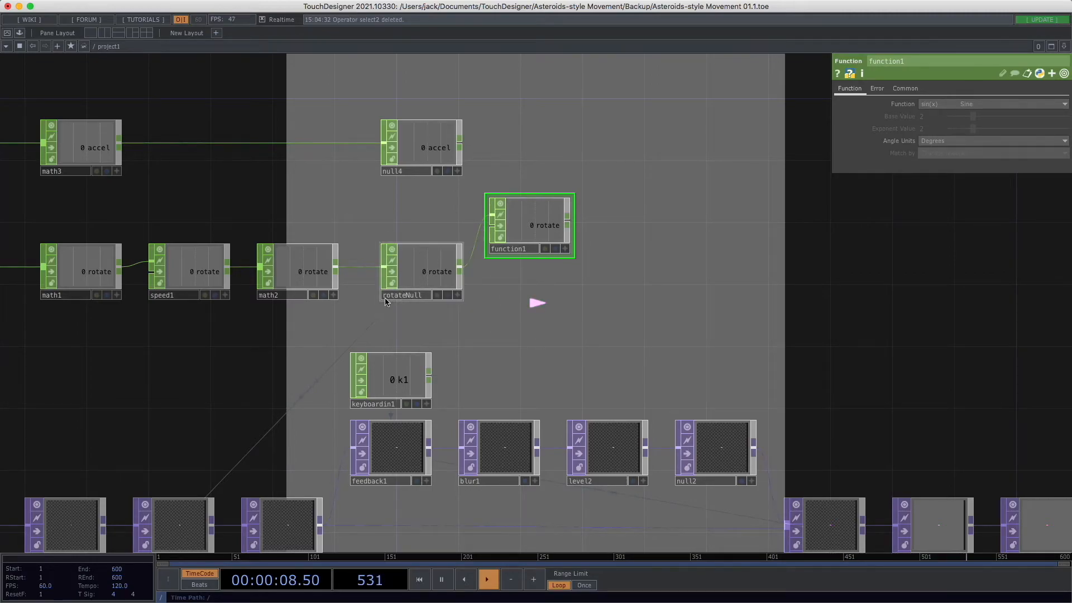
# Step: Review the Y velocity formula, acceleration times sine theta, in the trig illustration
pyautogui.moveTo(562, 315); pyautogui.dragTo(490, 320)
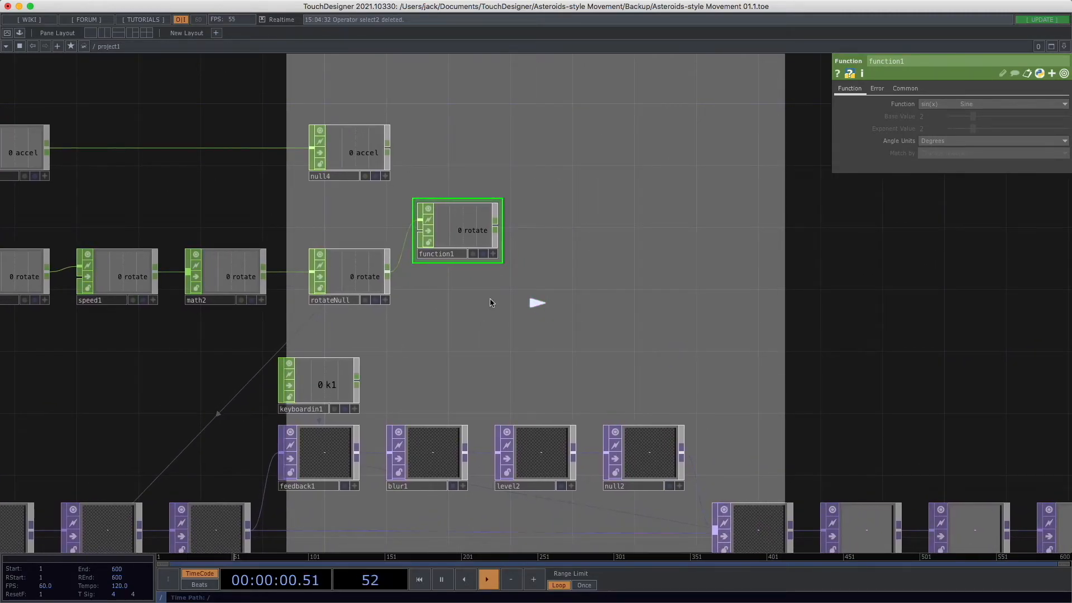
pyautogui.rightClick(498, 227)
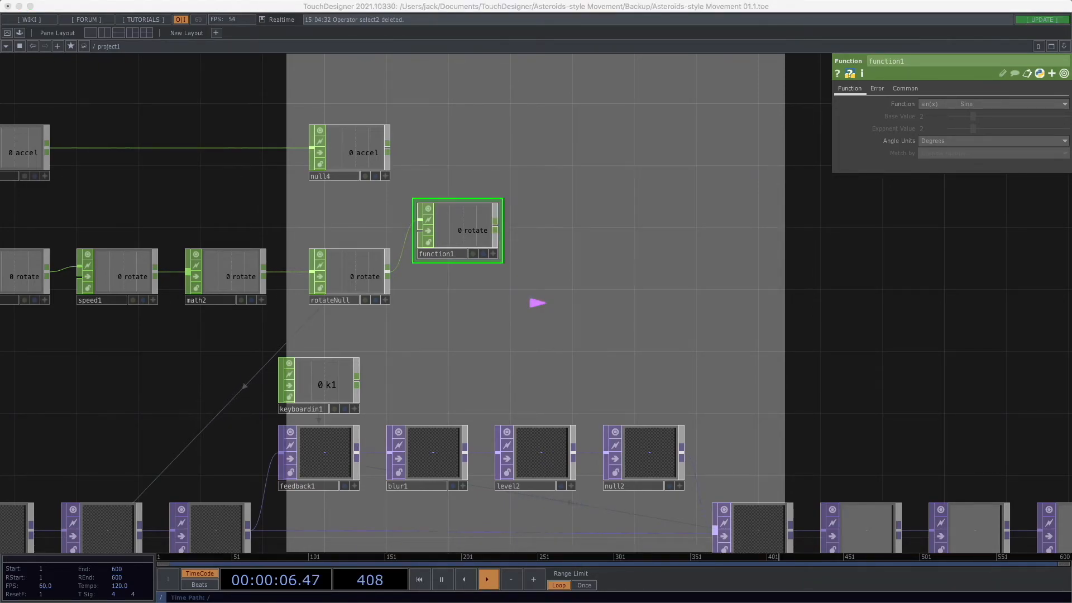
pyautogui.moveTo(1071, 18); pyautogui.dragTo(391, 17)
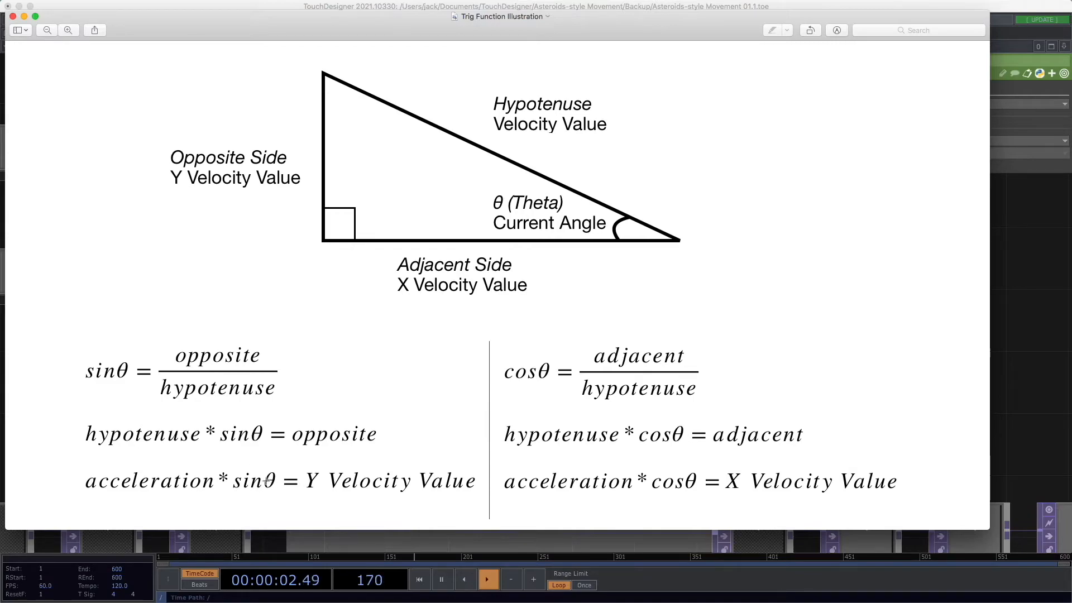
pyautogui.click(25, 16)
# Step: Change the output channel name of select2 by setting its Rename to value to move
pyautogui.moveTo(212, 198); pyautogui.dragTo(329, 254)
pyautogui.click(150, 178)
pyautogui.click(948, 145)
pyautogui.press('BackSpace')
pyautogui.write('move')
pyautogui.press('Return')
# Step: Recheck in the trig illustration which values have to be multiplied for the Y velocity
pyautogui.moveTo(547, 132); pyautogui.dragTo(507, 146)
pyautogui.moveTo(585, 224); pyautogui.dragTo(491, 255)
pyautogui.moveTo(601, 267); pyautogui.dragTo(523, 195)
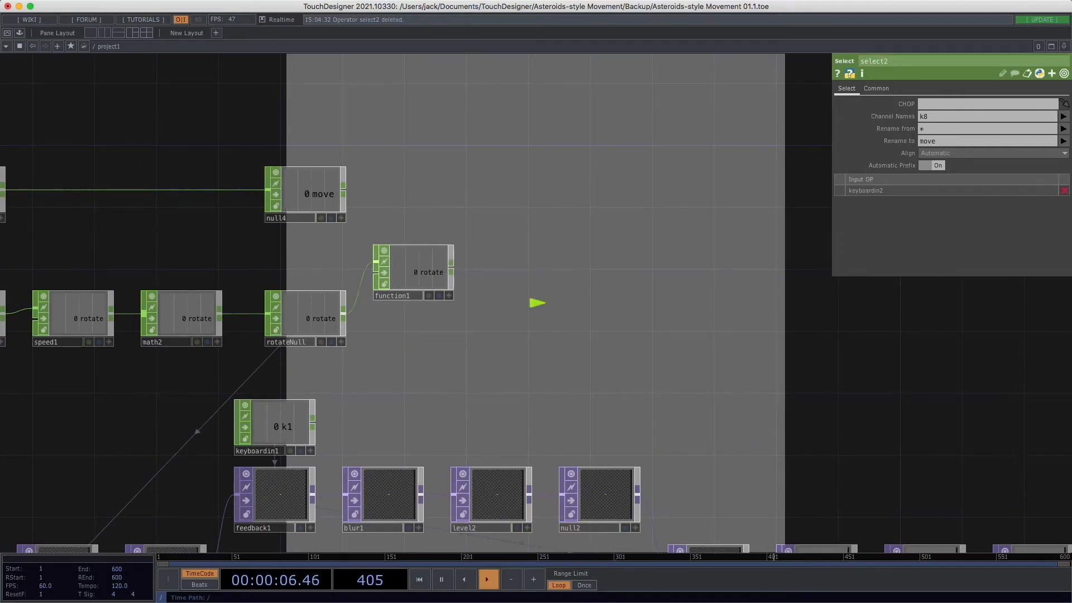
pyautogui.click(937, 602)
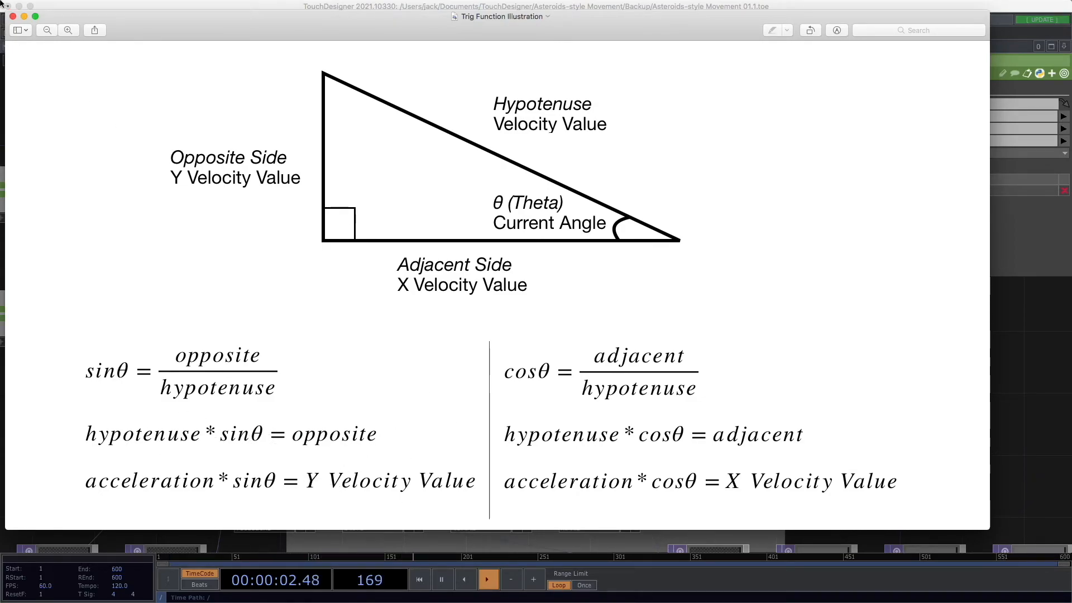
pyautogui.click(23, 17)
# Step: Add a Math CHOP to the output of function1 and move null4 directly above function1
pyautogui.moveTo(577, 325); pyautogui.dragTo(544, 268)
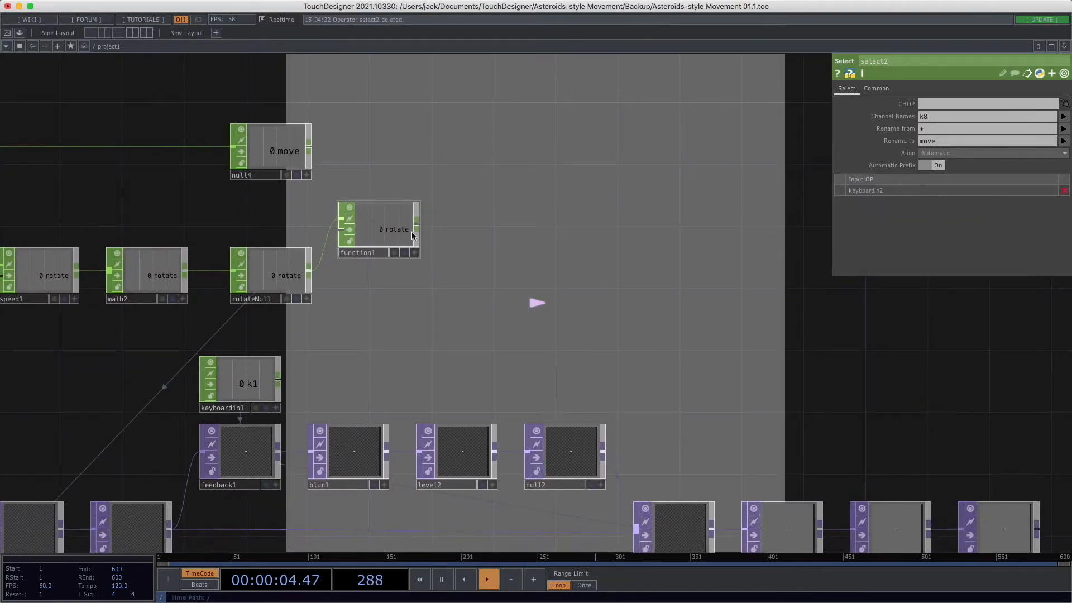
pyautogui.press('Tab')
pyautogui.click(431, 132)
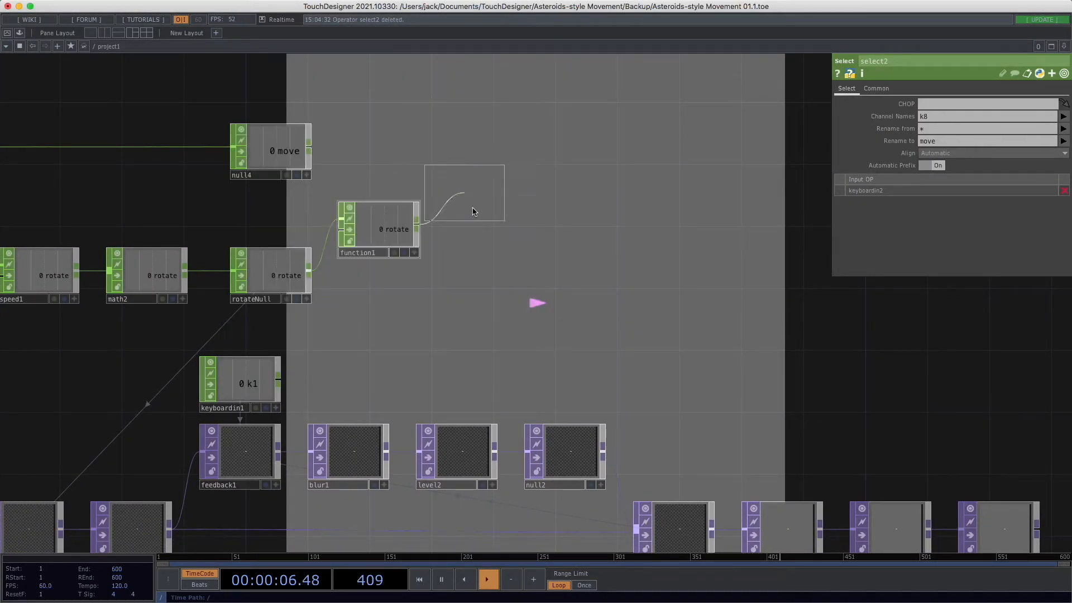
pyautogui.click(508, 231)
pyautogui.moveTo(260, 152); pyautogui.dragTo(369, 146)
pyautogui.moveTo(509, 172); pyautogui.dragTo(511, 195)
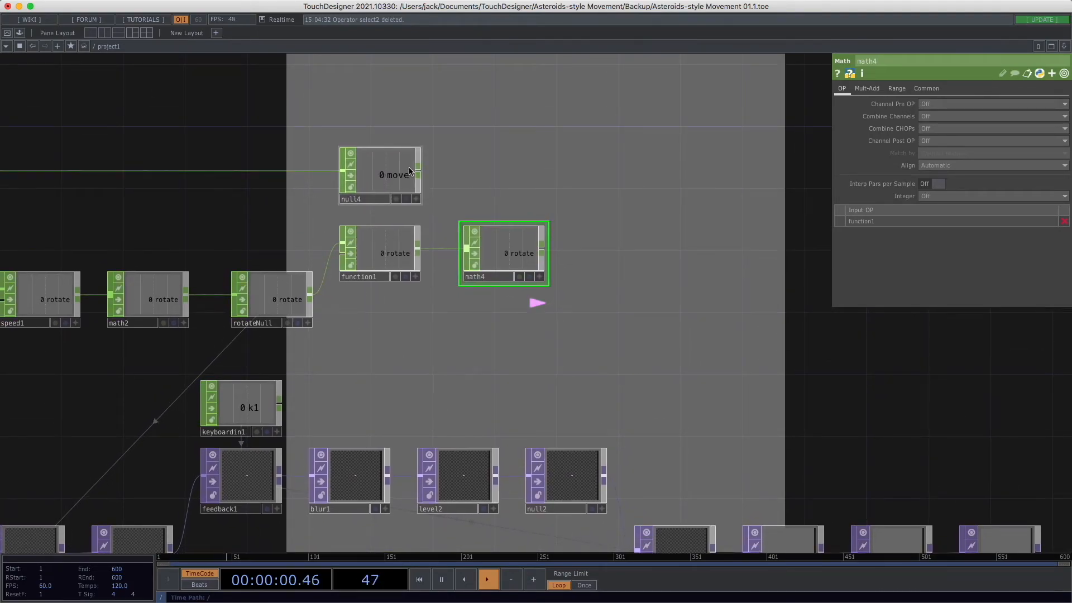
# Step: Connect null4 as a second input of math4 and set Combine CHOPs to Multiply
pyautogui.moveTo(418, 167); pyautogui.dragTo(462, 260)
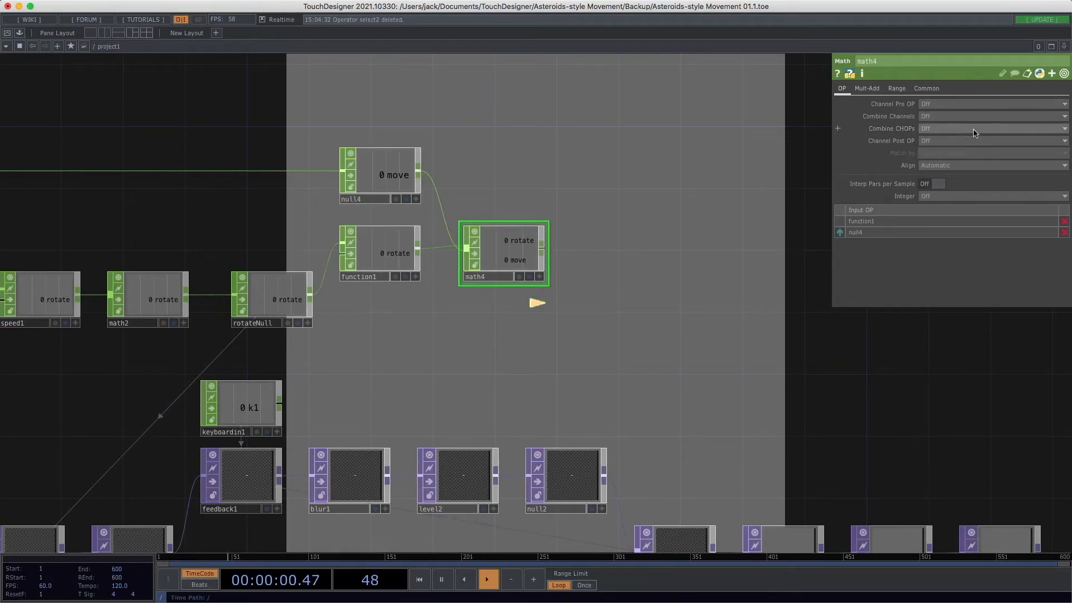
pyautogui.click(938, 130)
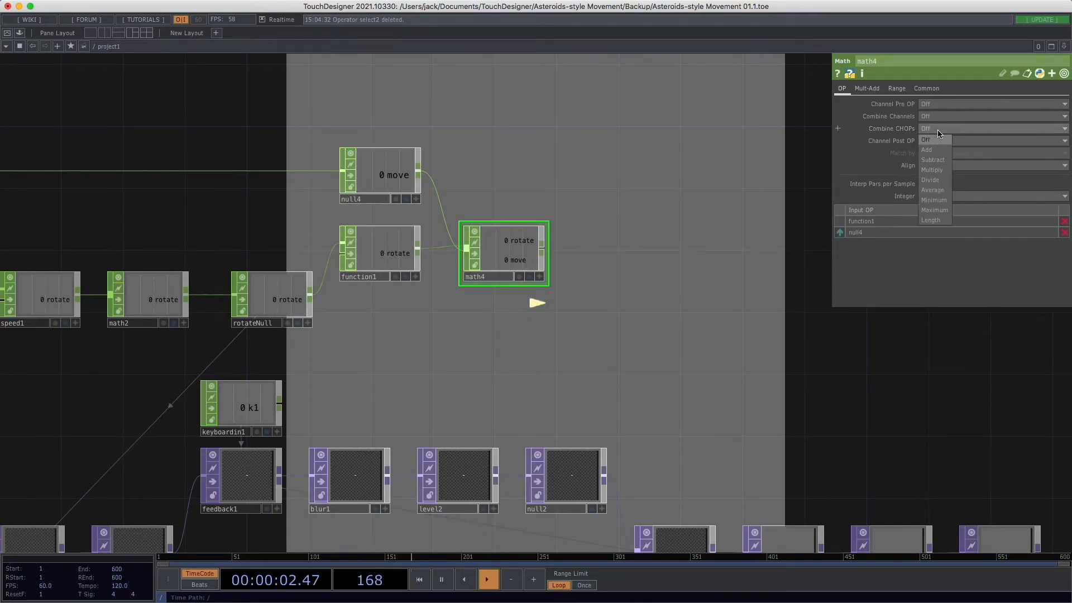
pyautogui.click(932, 169)
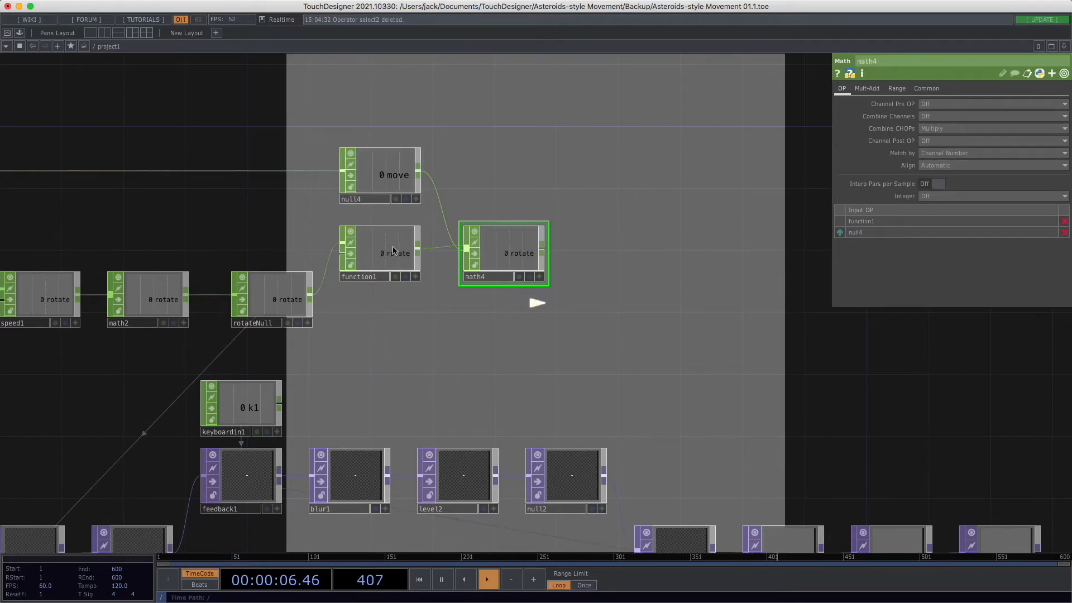
# Step: Add a Speed CHOP to the output of math4, placed in line with it
pyautogui.hscroll(3, 412, 313)
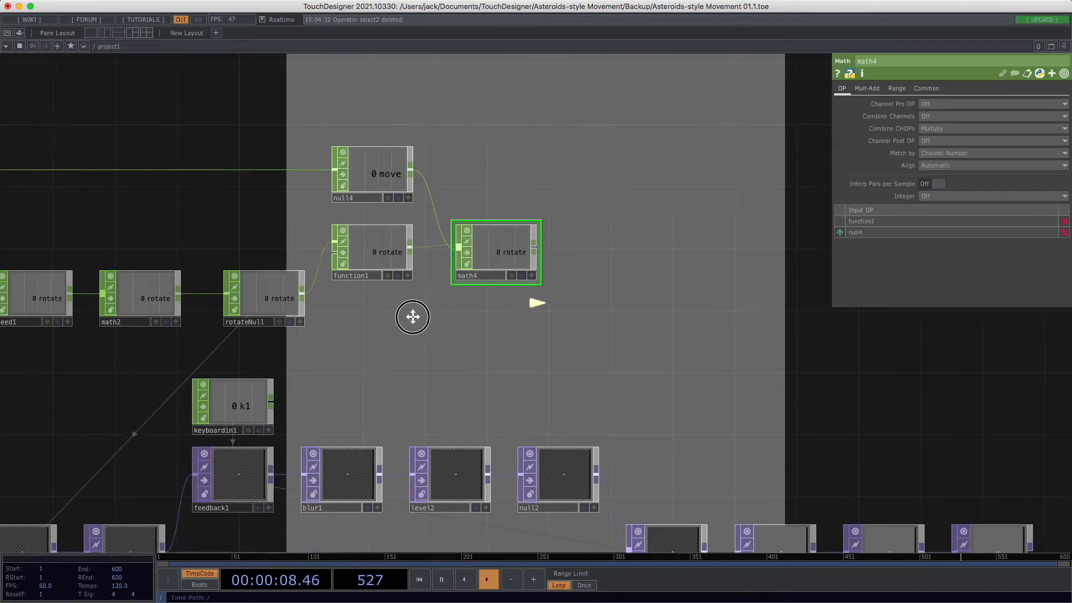
pyautogui.hscroll(5, 504, 330)
pyautogui.scroll(-2, 504, 330)
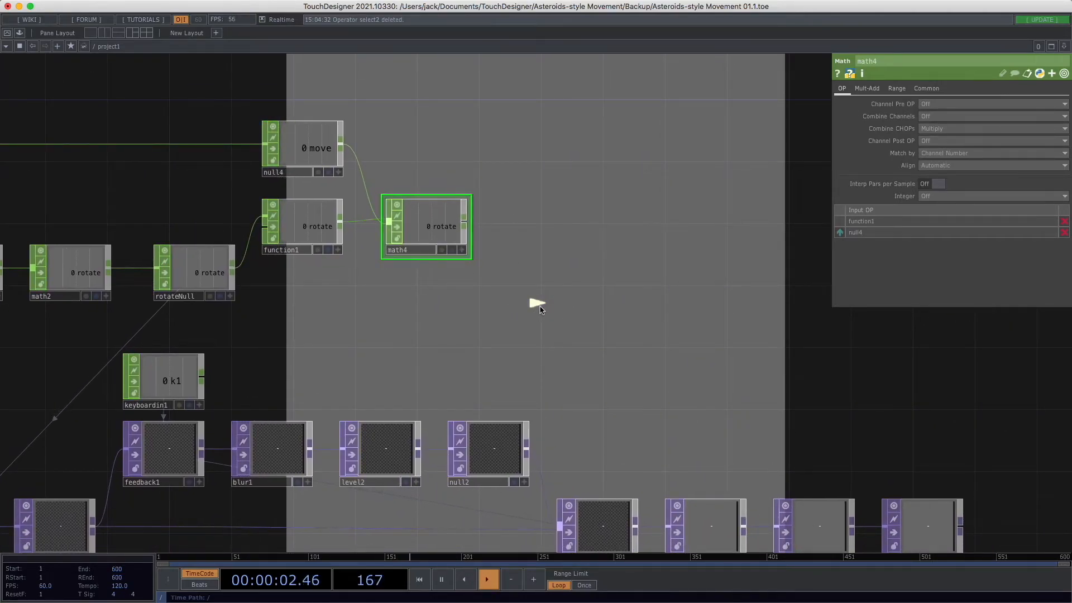
pyautogui.hscroll(-2, 579, 305)
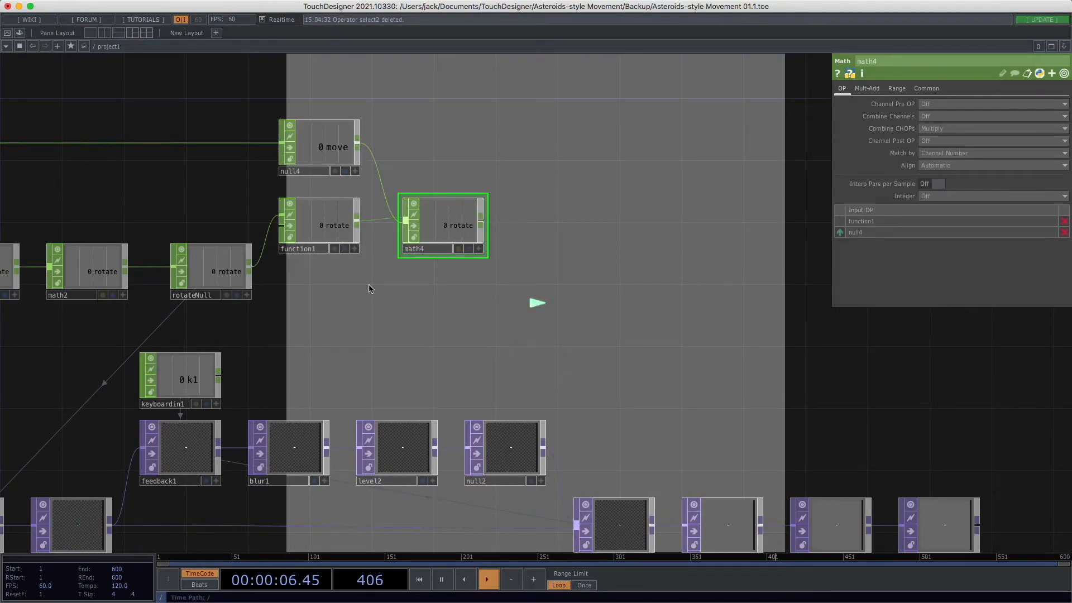
pyautogui.rightClick(480, 223)
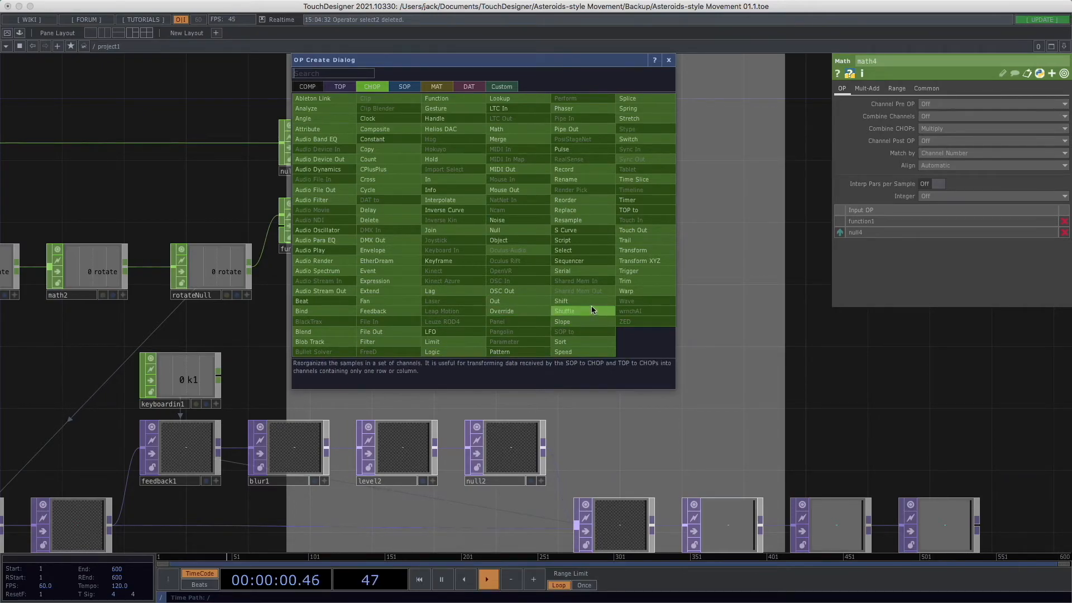
pyautogui.click(571, 351)
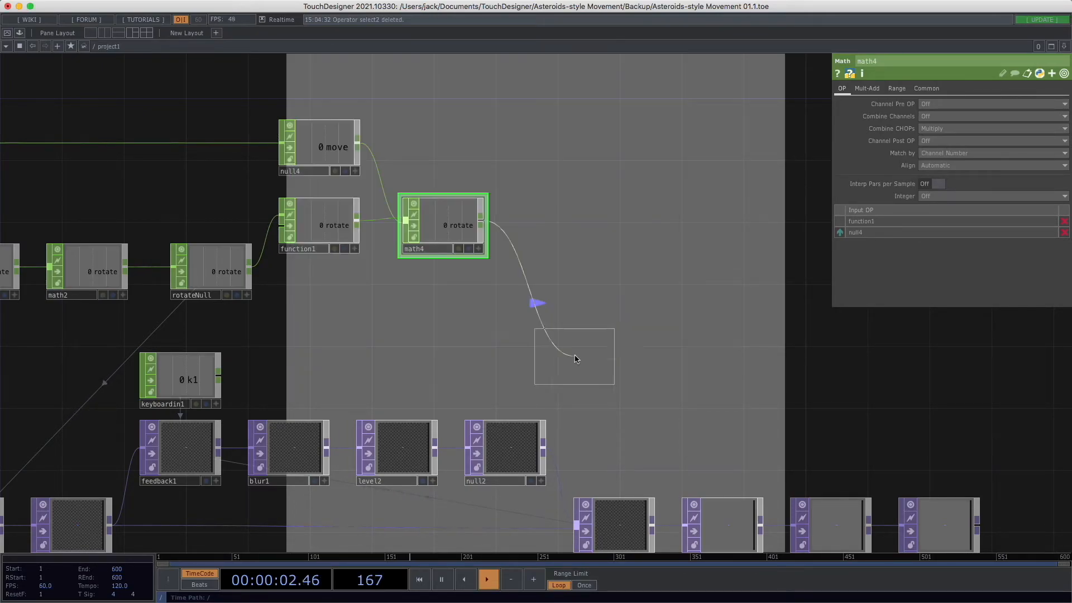
pyautogui.click(556, 223)
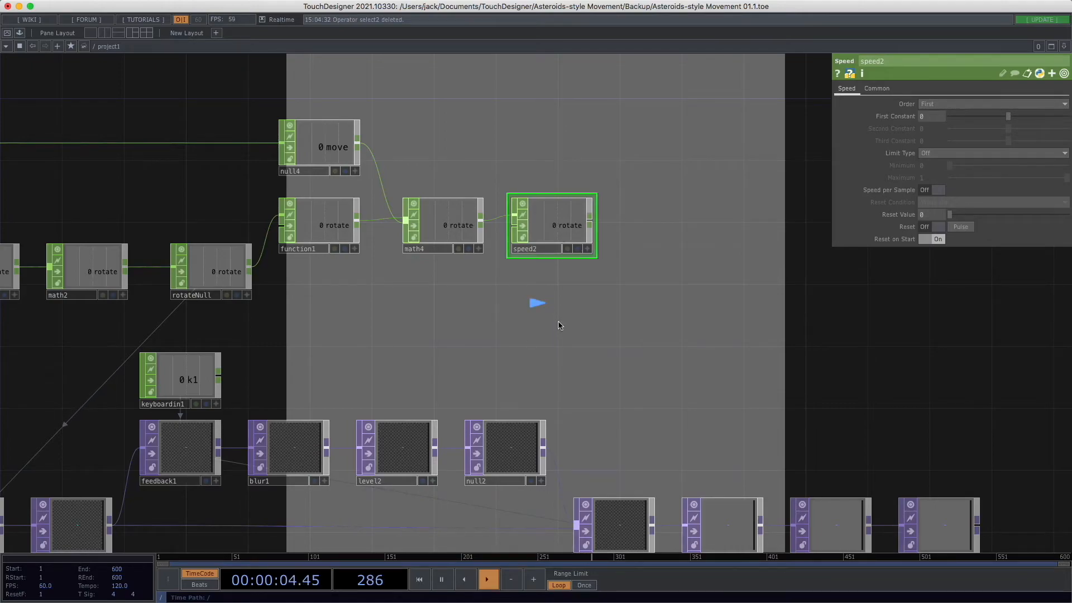
pyautogui.press('Tab')
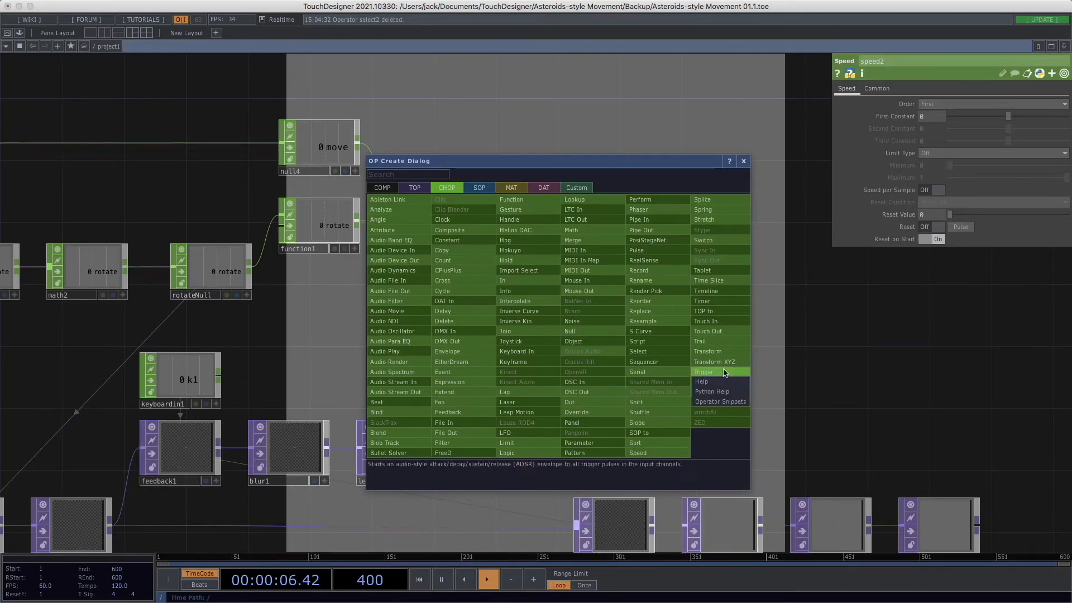
pyautogui.click(744, 162)
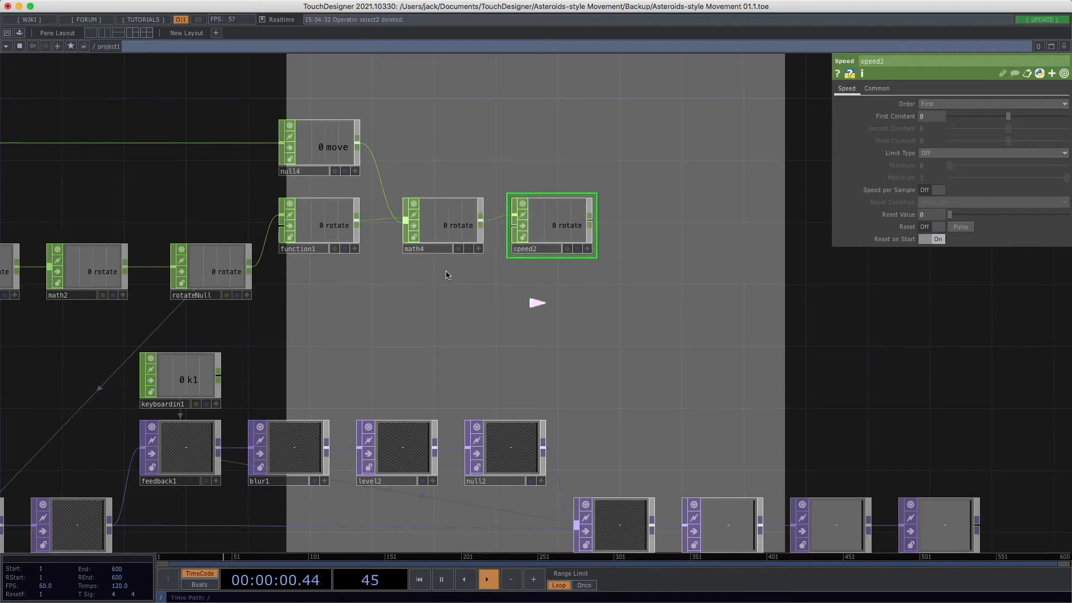
# Step: Add a Rename CHOP to the output of speed2, placed in line with it
pyautogui.moveTo(512, 299); pyautogui.dragTo(622, 280)
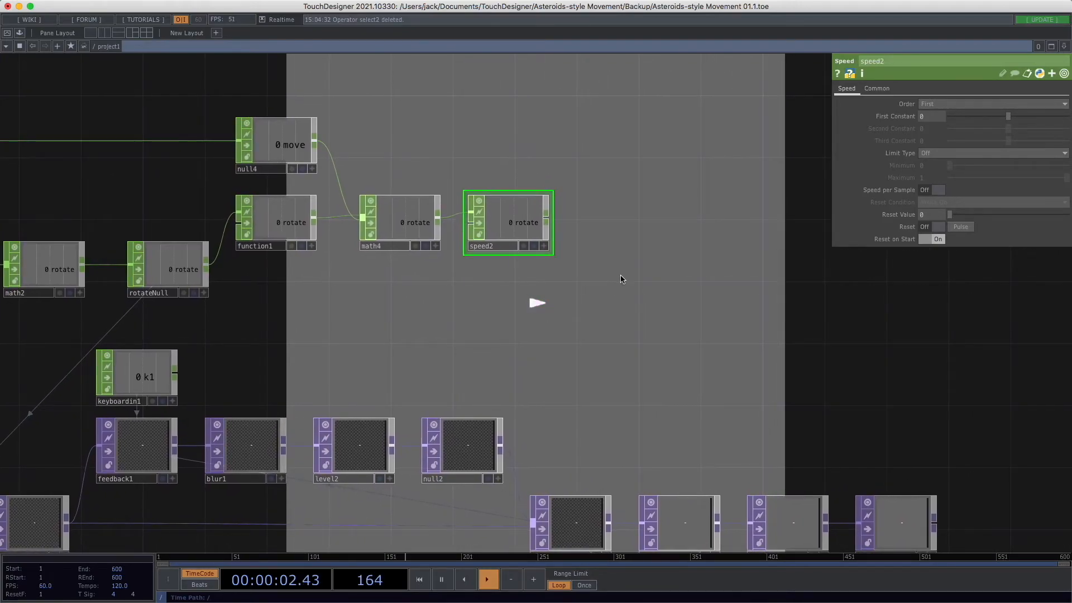
pyautogui.moveTo(478, 279); pyautogui.dragTo(521, 322)
pyautogui.moveTo(610, 335); pyautogui.dragTo(576, 339)
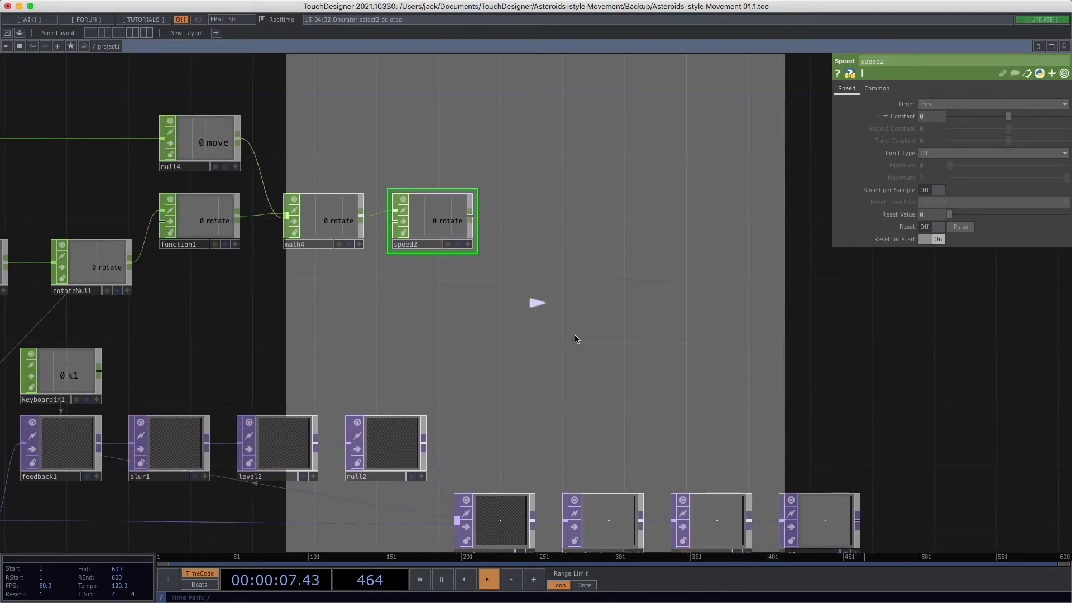
pyautogui.rightClick(476, 218)
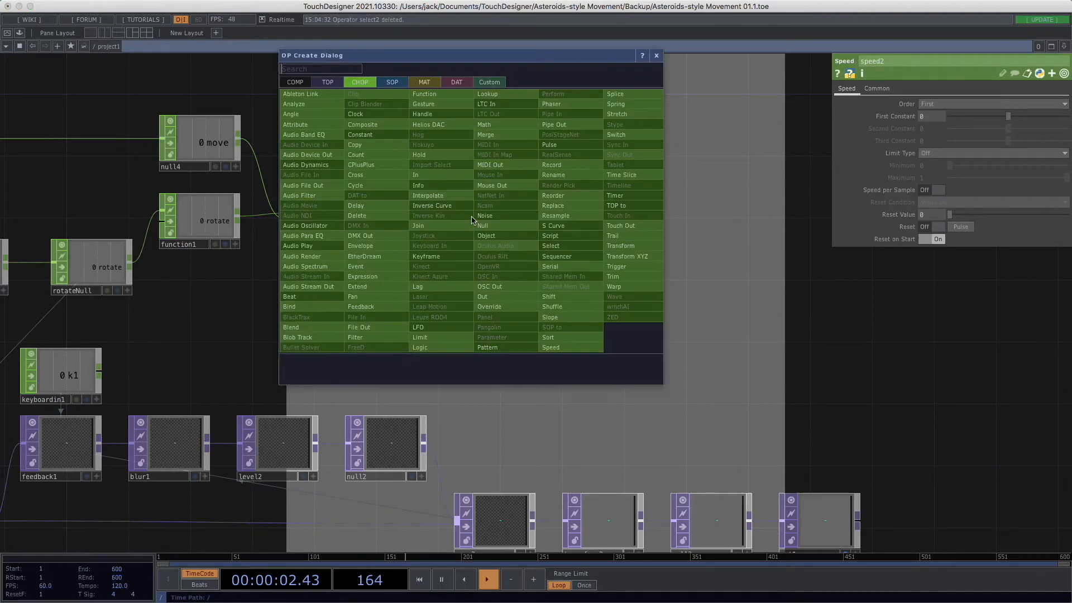
pyautogui.write('rename')
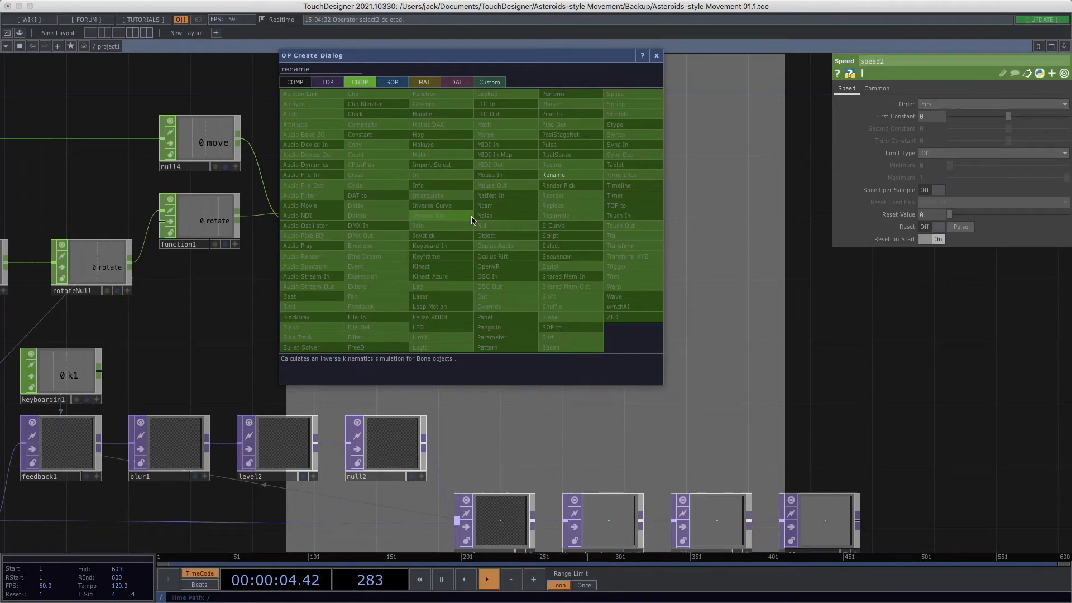
pyautogui.click(576, 173)
pyautogui.click(550, 212)
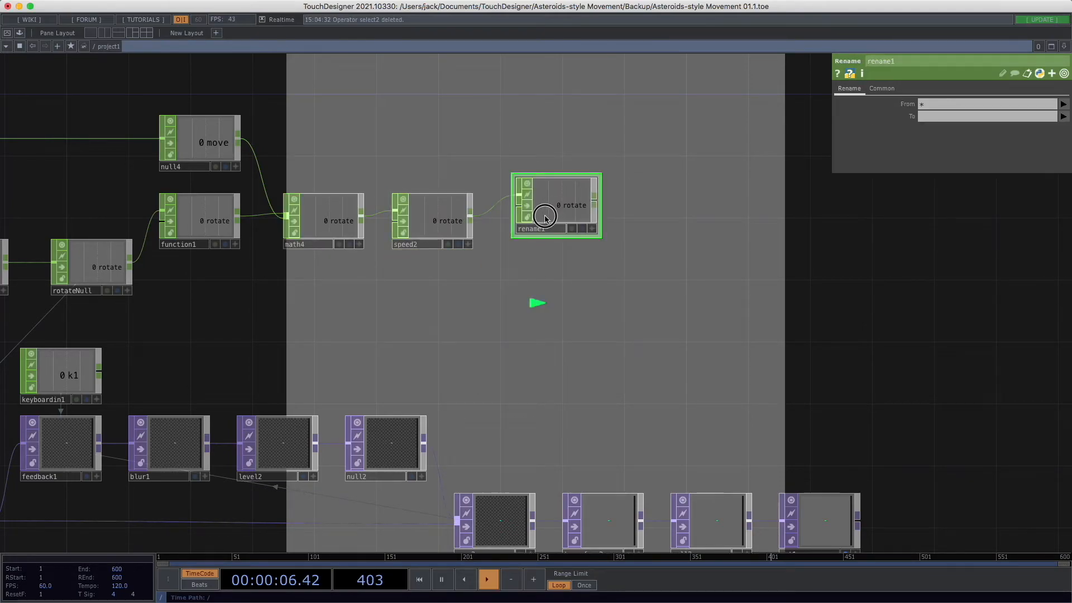
# Step: Rename the channel in rename1 to yPos and add a Null CHOP to its output
pyautogui.moveTo(424, 292); pyautogui.dragTo(491, 316)
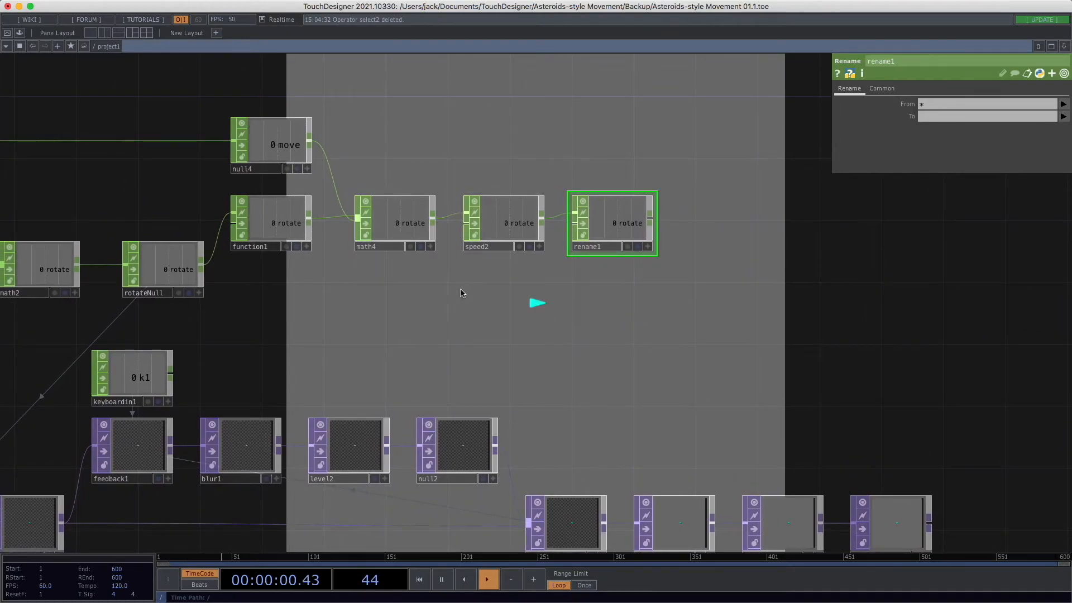
pyautogui.moveTo(622, 335); pyautogui.dragTo(608, 337)
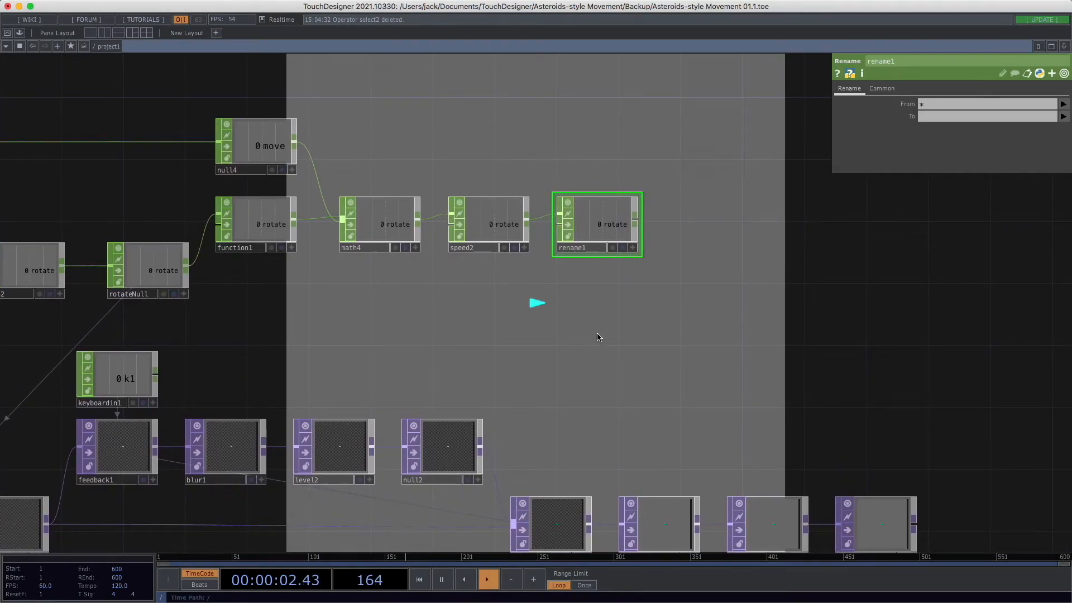
pyautogui.moveTo(408, 335); pyautogui.dragTo(358, 337)
pyautogui.click(937, 116)
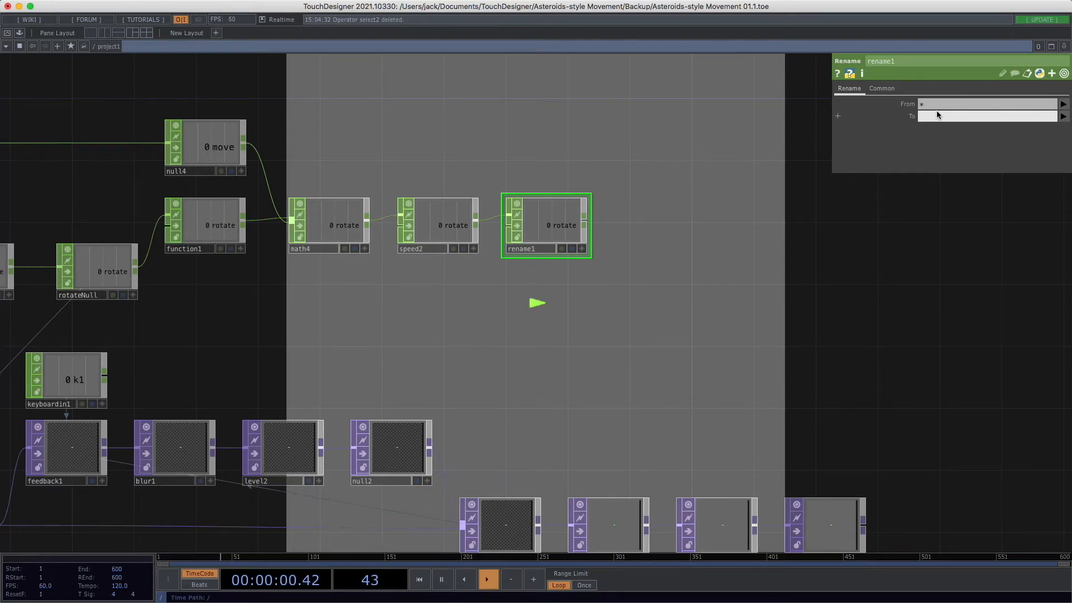
pyautogui.write('yPos')
pyautogui.press('Return')
pyautogui.hotkey('alt', 'n')
pyautogui.click(656, 225)
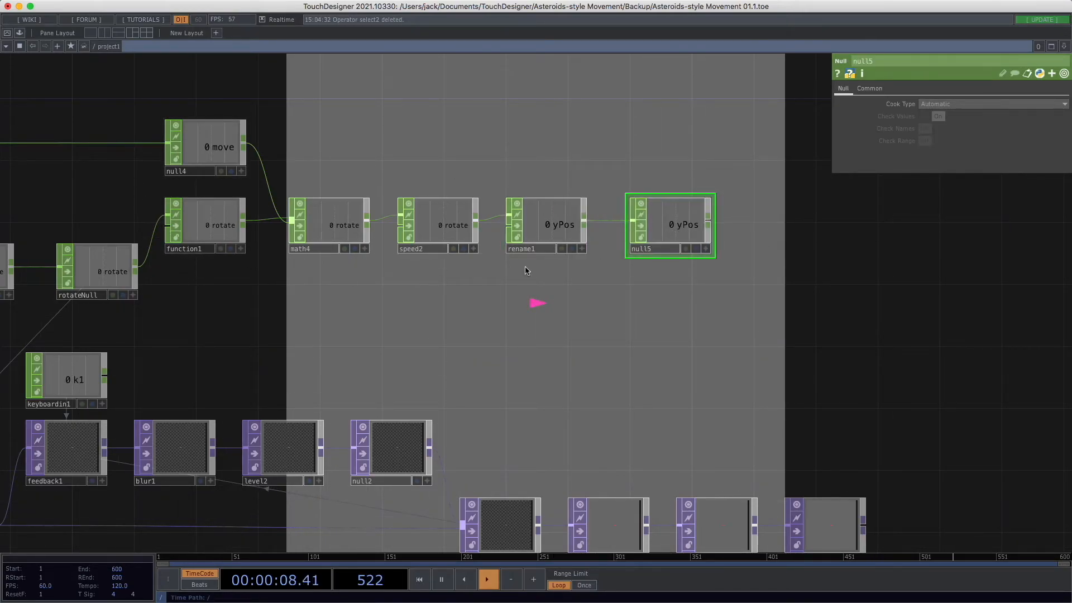
# Step: Duplicate the chain from function1 through null5 and place the copy directly below the original
pyautogui.moveTo(708, 308); pyautogui.dragTo(166, 194, button='right')
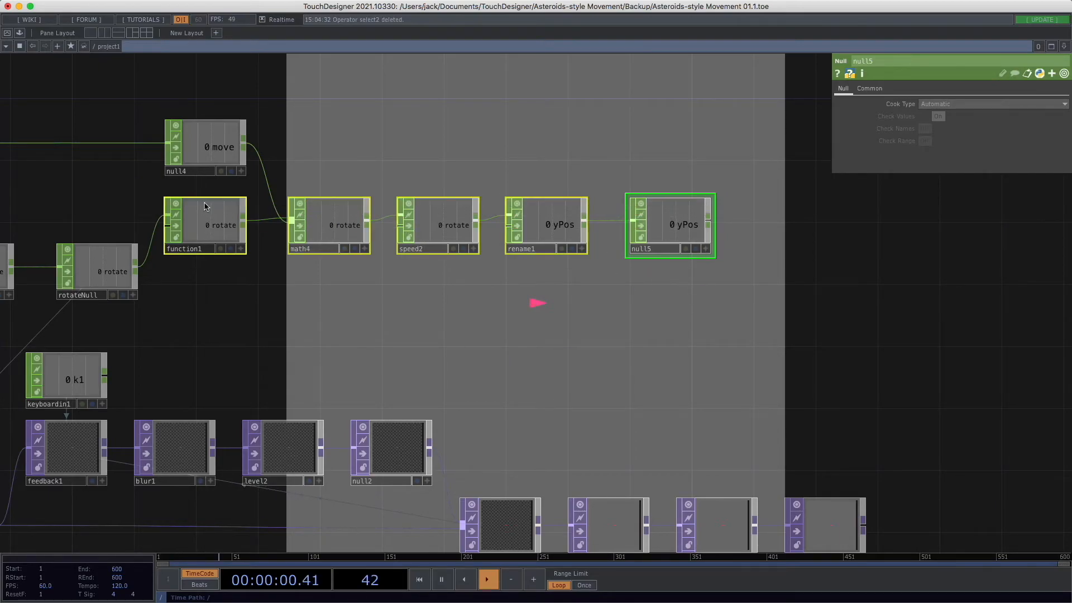
pyautogui.press('super+c')
pyautogui.press('super+v')
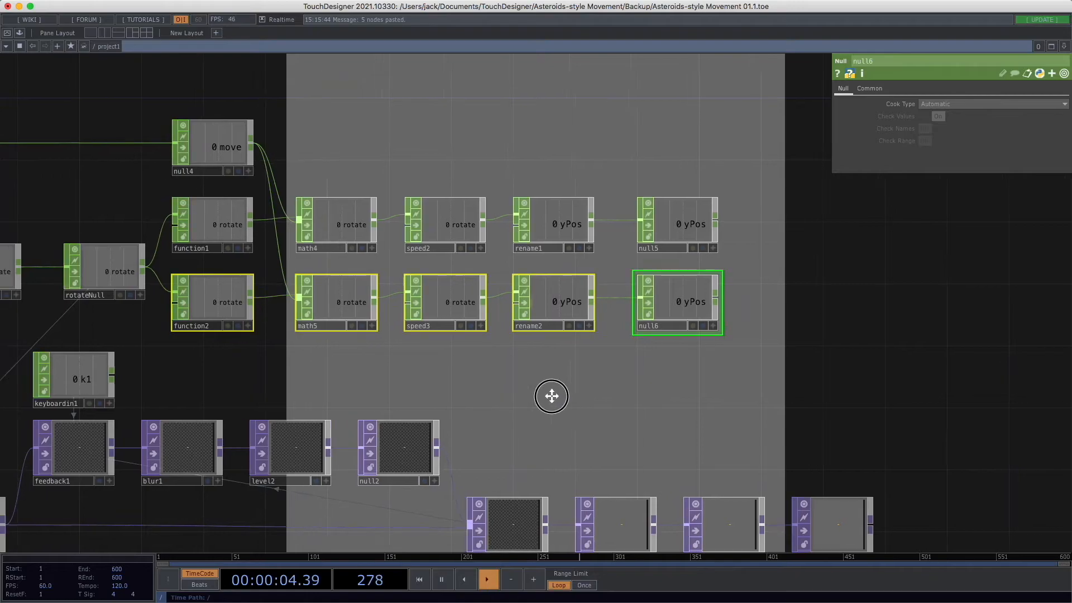
pyautogui.moveTo(550, 395); pyautogui.dragTo(662, 389)
pyautogui.click(730, 346)
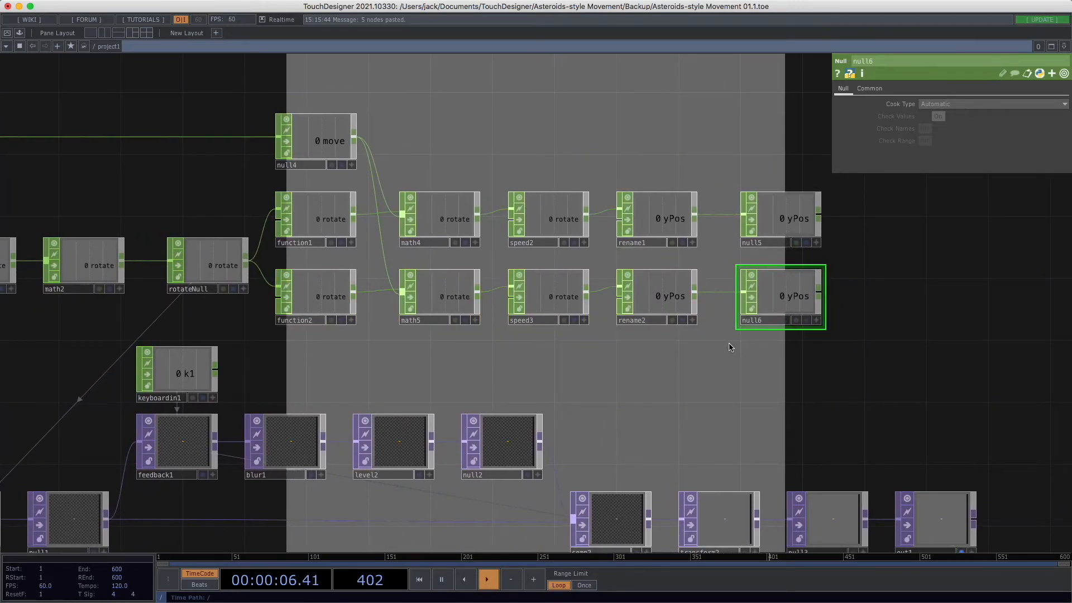
# Step: Check the trig illustration for the X velocity formula and set function2's Function to Cosine
pyautogui.hscroll(-5, 441, 369)
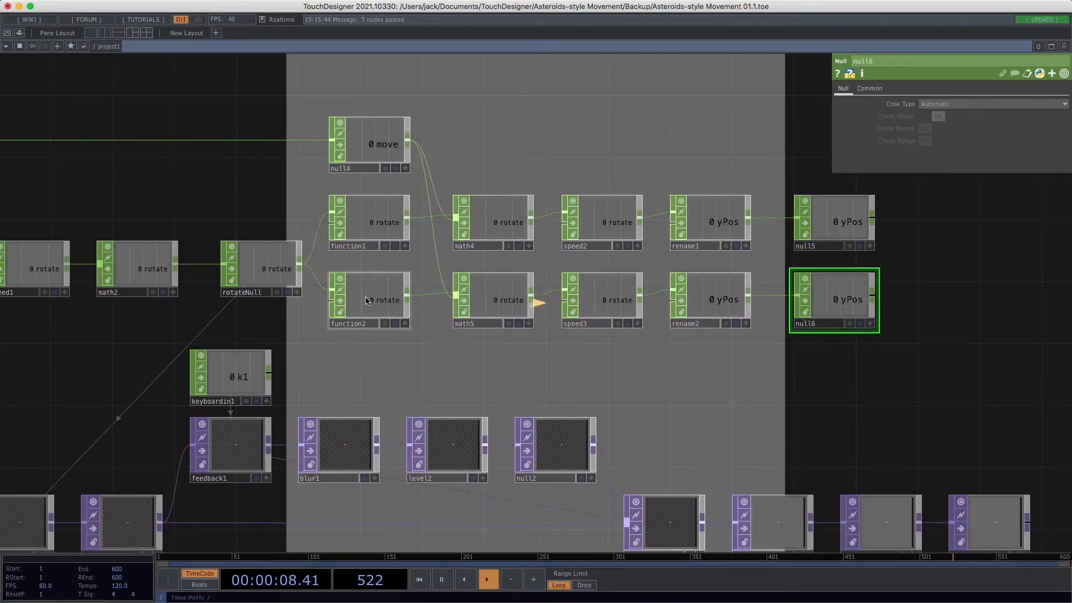
pyautogui.click(368, 301)
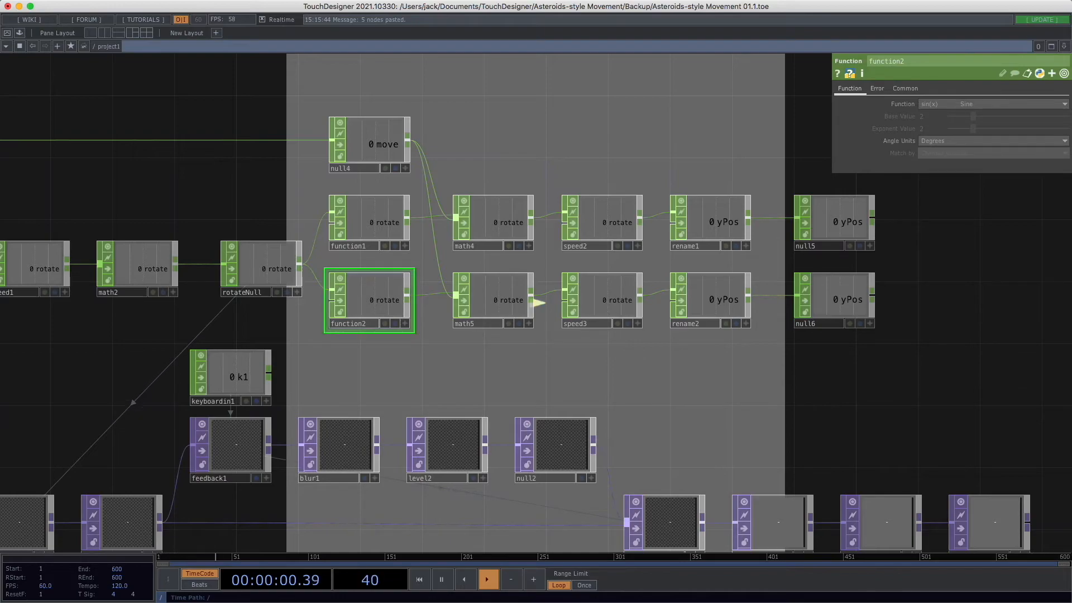
pyautogui.press('super+Tab')
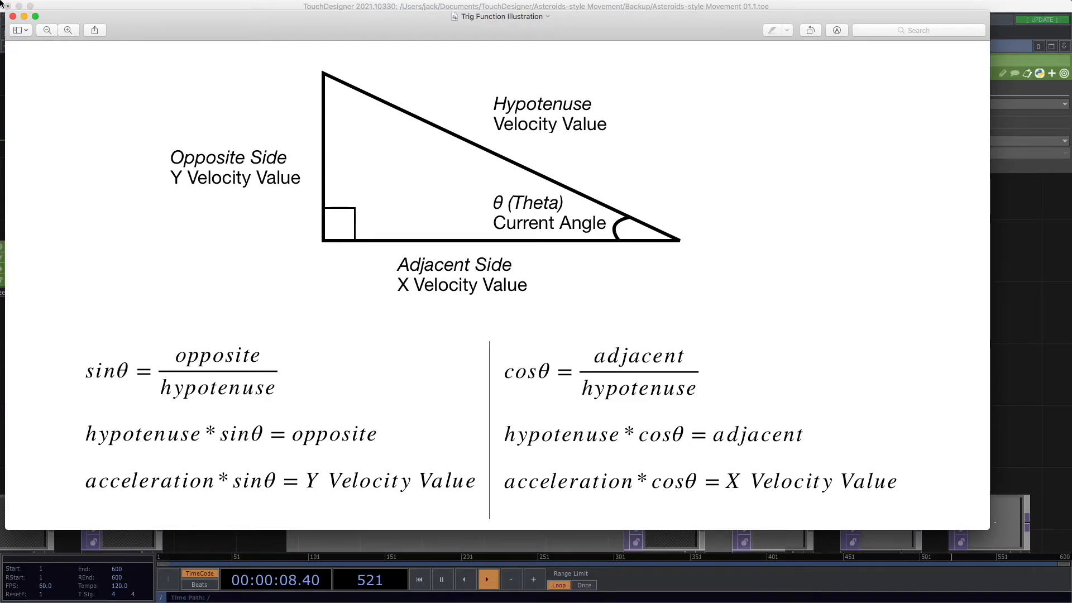
pyautogui.click(13, 16)
pyautogui.moveTo(518, 351); pyautogui.dragTo(475, 347)
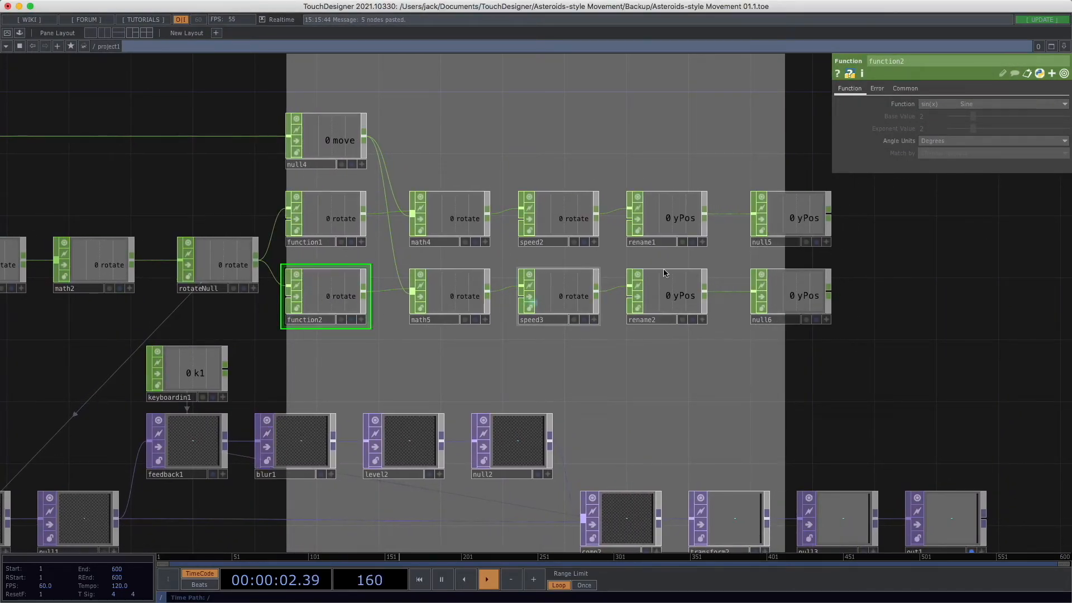
pyautogui.click(972, 105)
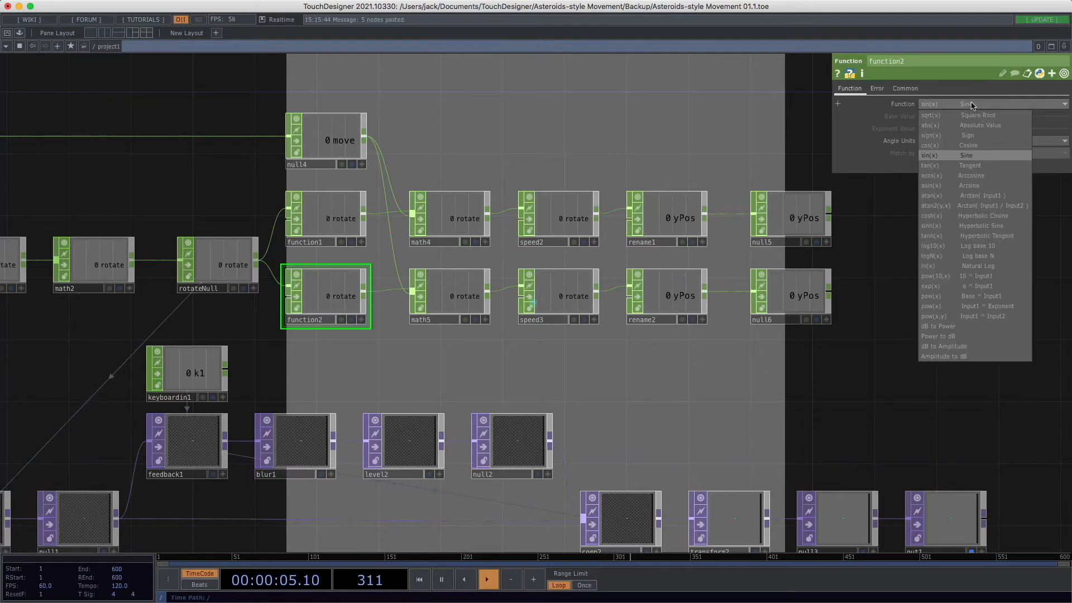
pyautogui.click(957, 146)
# Step: Rename the channel in rename2 to xPos
pyautogui.moveTo(366, 362); pyautogui.dragTo(340, 346)
pyautogui.moveTo(458, 353); pyautogui.dragTo(432, 350)
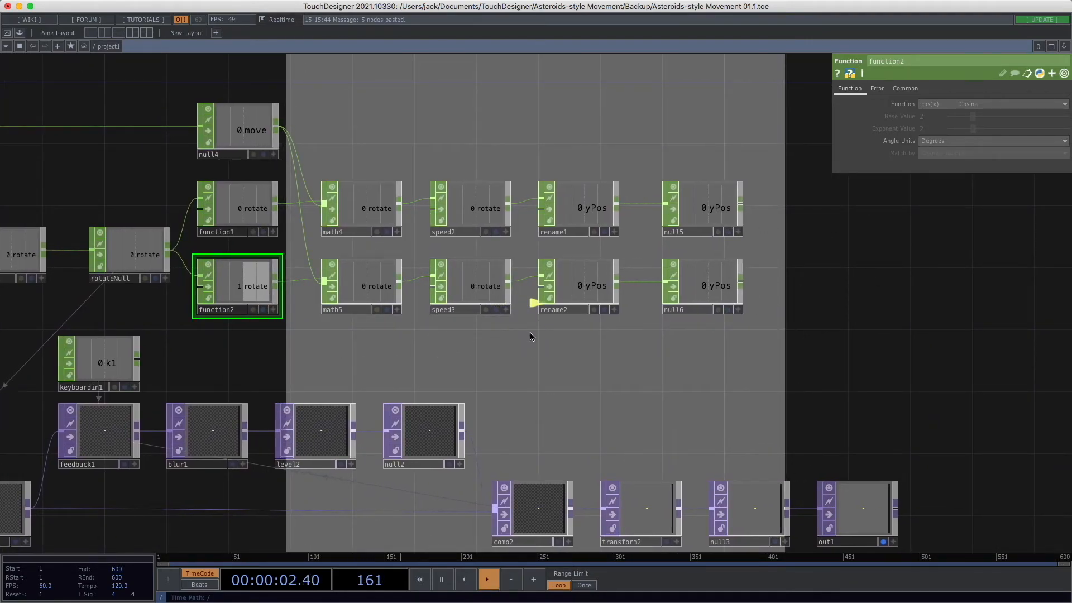
pyautogui.click(584, 271)
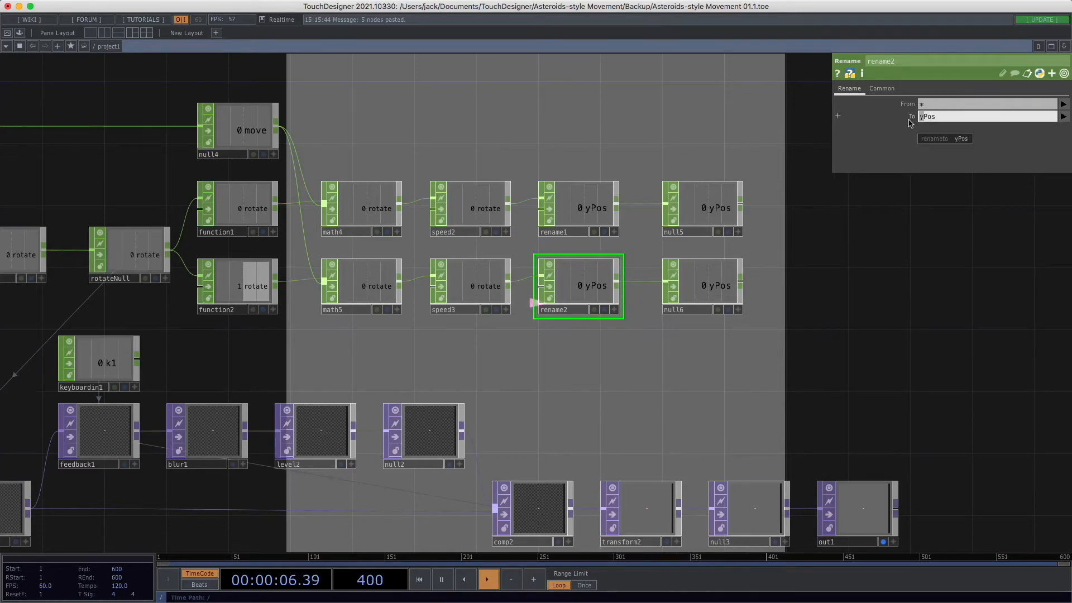
pyautogui.hscroll(5, 849, 402)
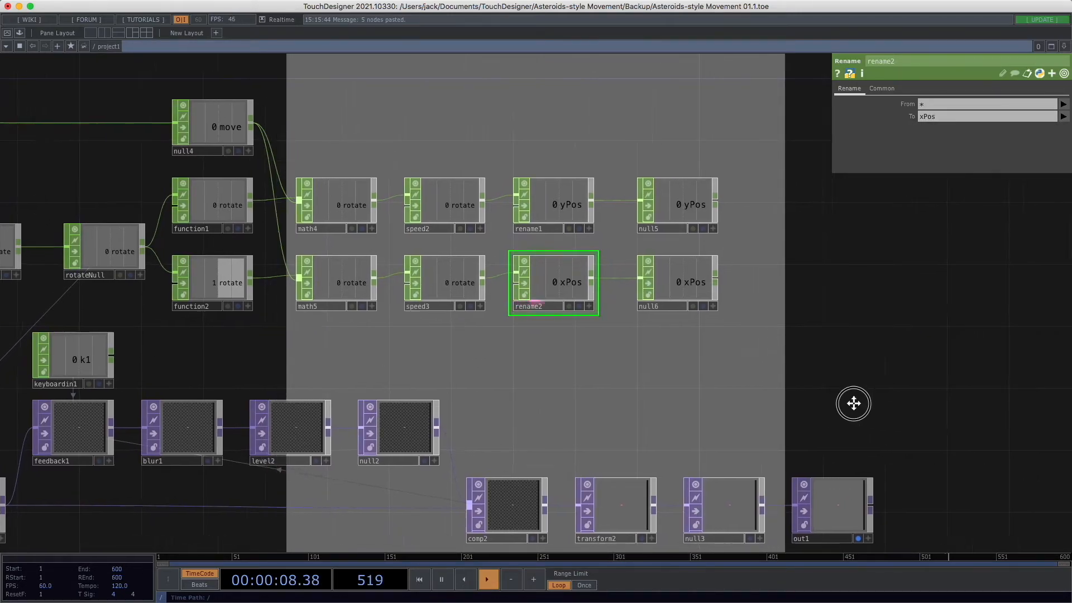
# Step: Add a Merge CHOP to the output of null5 and connect null6 to it as well
pyautogui.press('Tab')
pyautogui.write('merg')
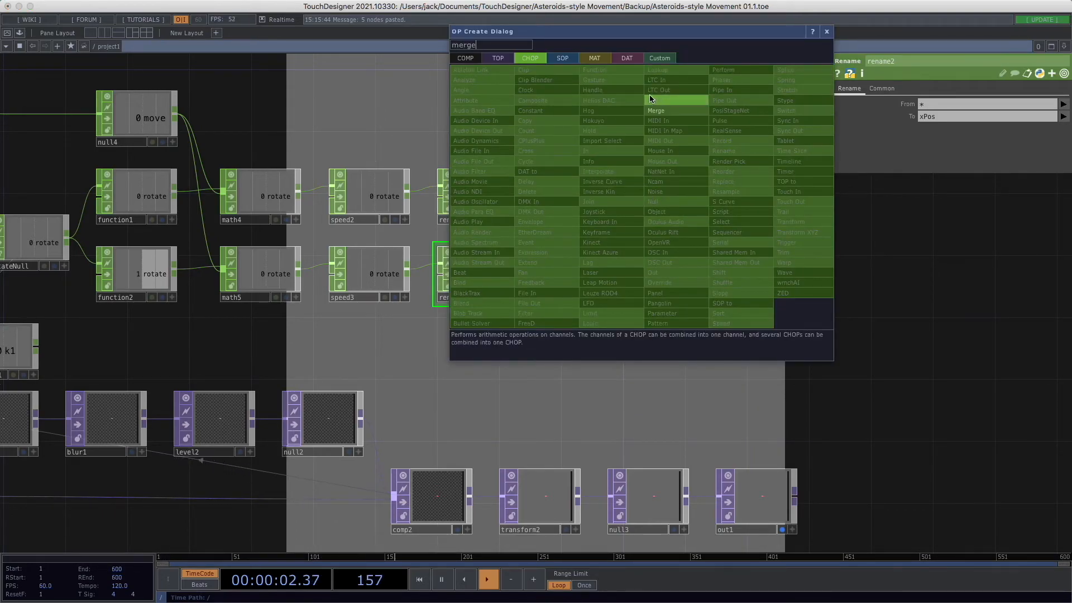
pyautogui.click(657, 107)
pyautogui.click(738, 229)
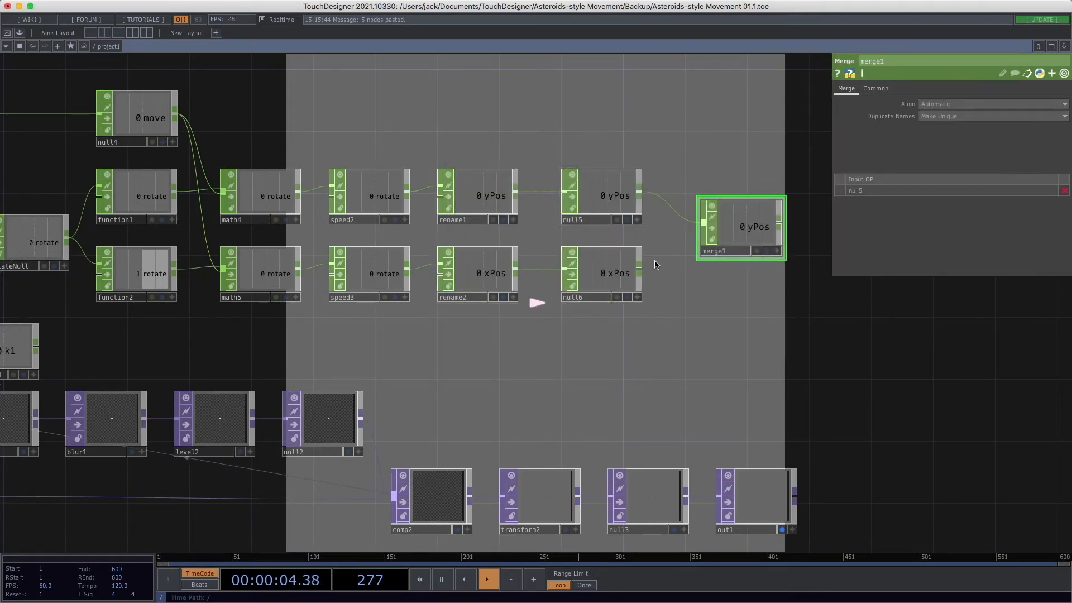
pyautogui.moveTo(641, 274); pyautogui.dragTo(703, 223)
# Step: Add a Null CHOP to the output of merge1, in line with it, and name it posNull
pyautogui.moveTo(671, 285); pyautogui.dragTo(546, 295)
pyautogui.hotkey('shift', 'n')
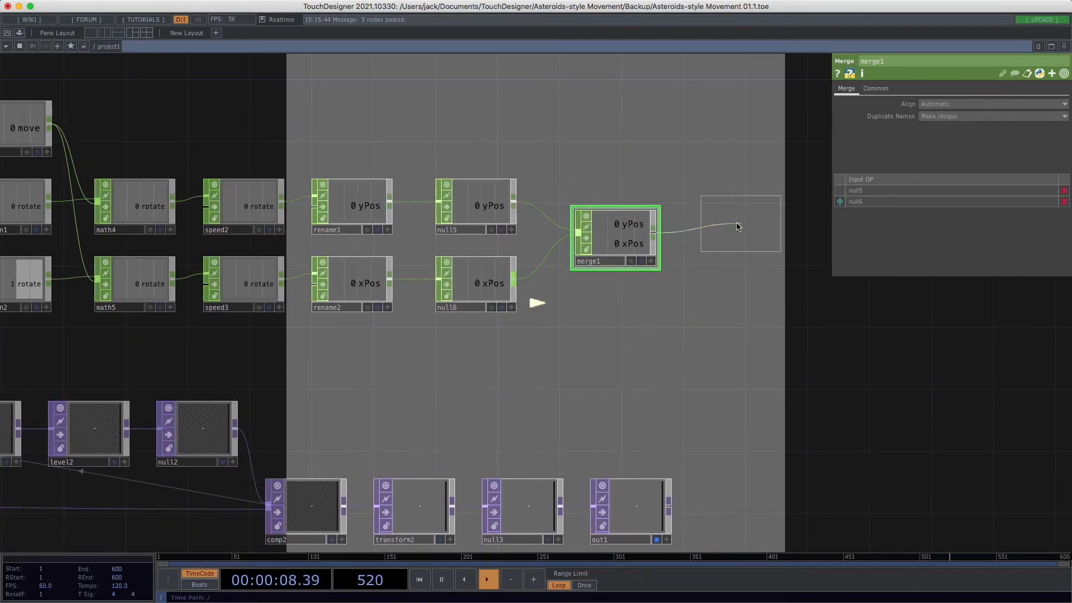
pyautogui.click(724, 222)
pyautogui.moveTo(721, 222); pyautogui.dragTo(719, 238)
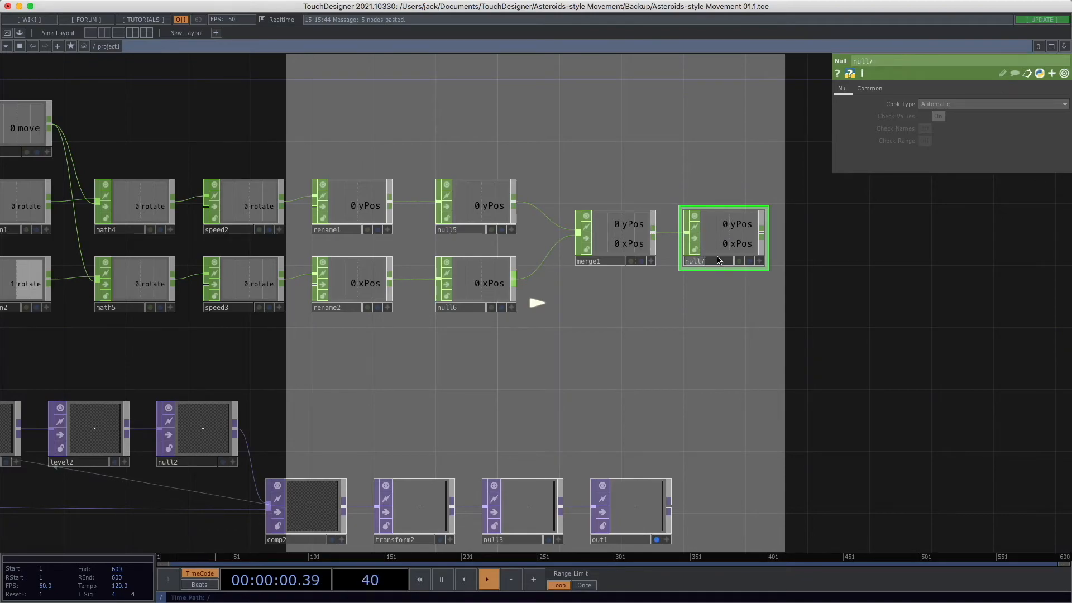
pyautogui.write('posN')
pyautogui.press('Return')
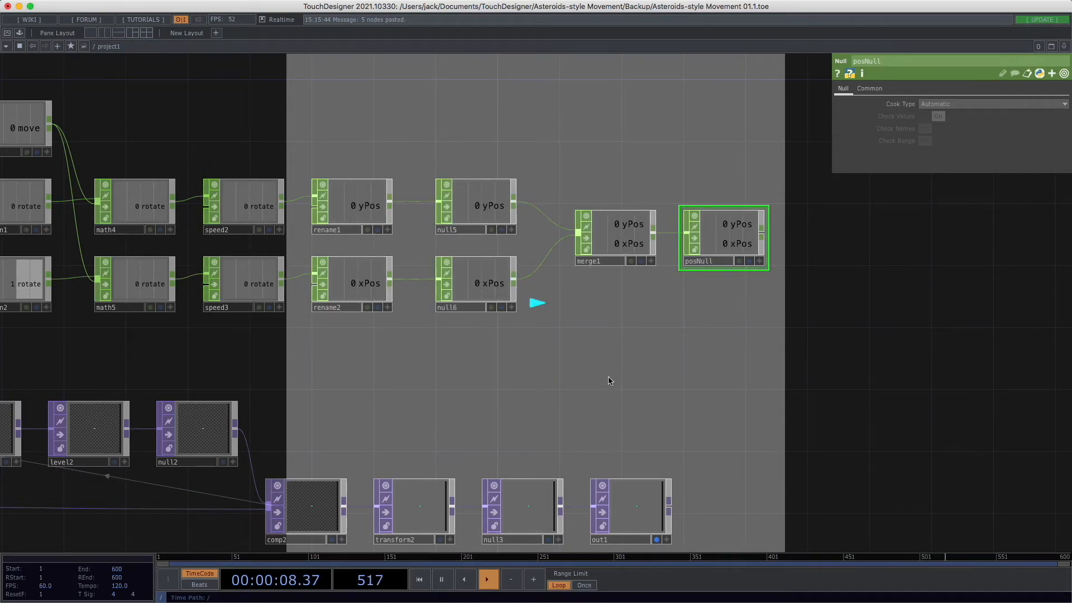
# Step: Show the parameters of transform1 and make the viewer of posNull active
pyautogui.scroll(-3, 610, 381)
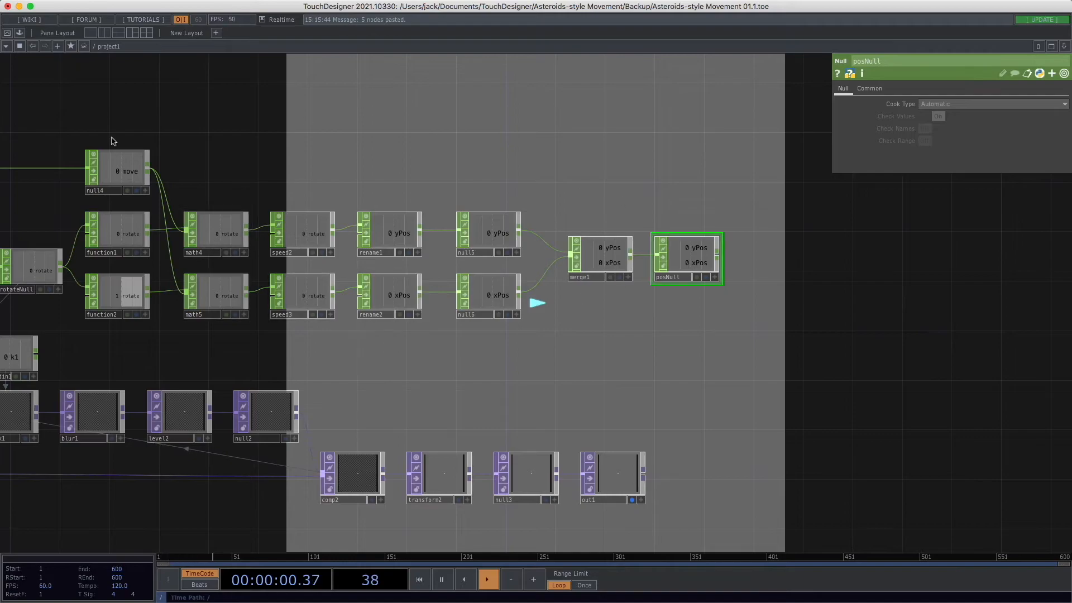
pyautogui.scroll(-2, 587, 367)
pyautogui.moveTo(545, 371); pyautogui.dragTo(828, 287)
pyautogui.moveTo(315, 457); pyautogui.dragTo(253, 455)
pyautogui.click(173, 395)
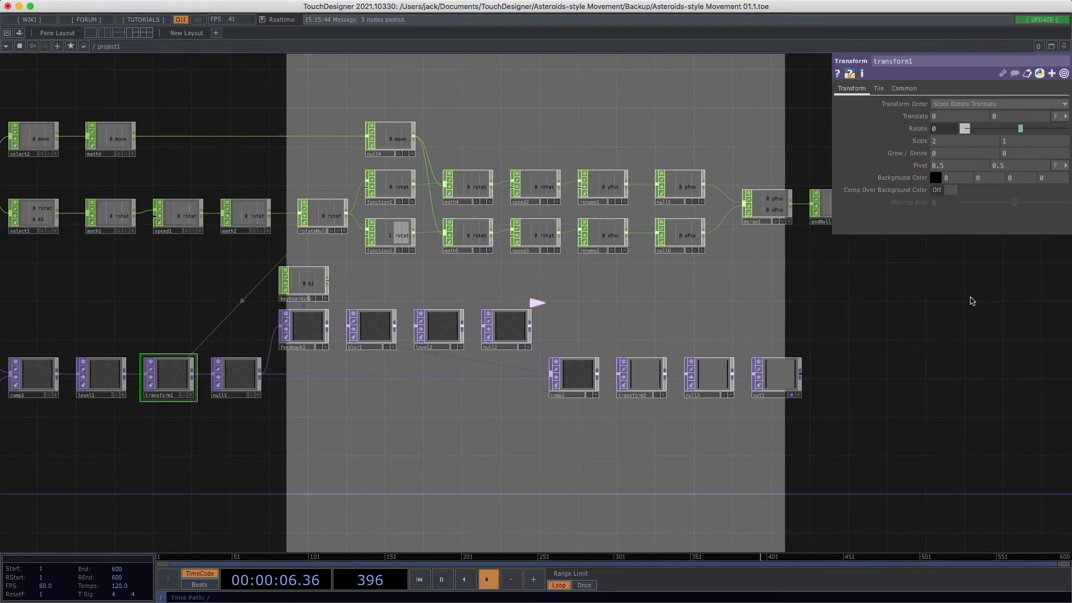
pyautogui.hscroll(5, 789, 313)
pyautogui.click(685, 236)
pyautogui.scroll(2, 663, 304)
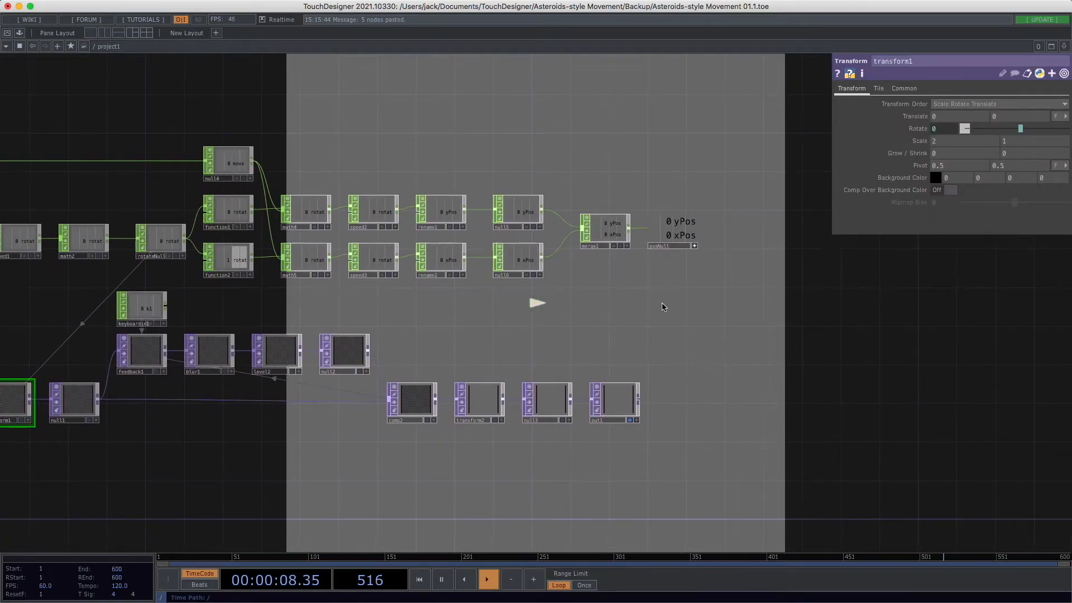
pyautogui.scroll(5, 713, 321)
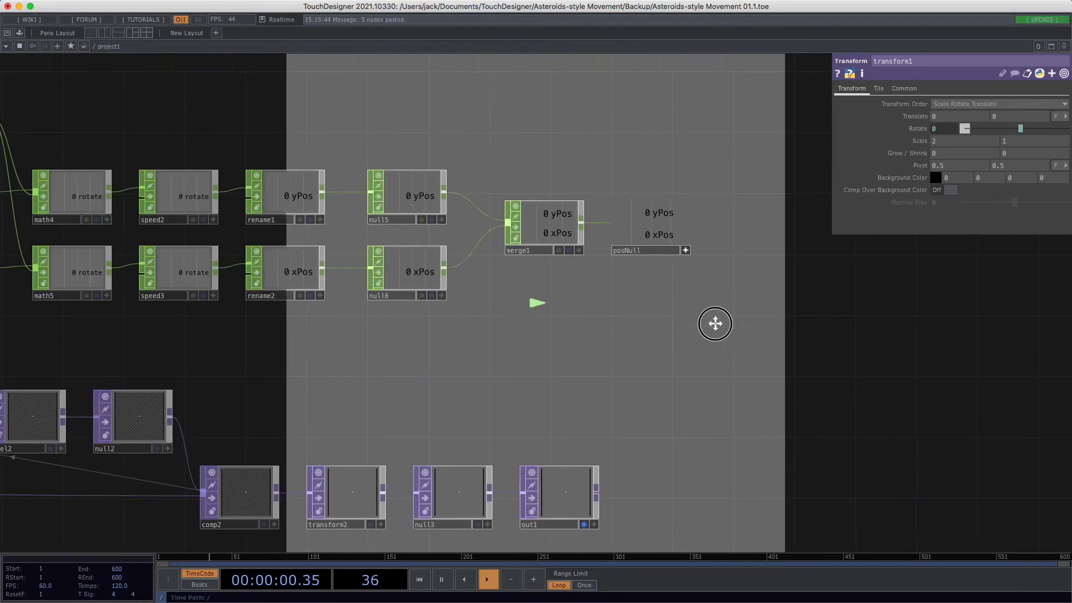
pyautogui.moveTo(568, 379); pyautogui.dragTo(533, 409)
# Step: Link posNull's yPos channel to the Translate Y of transform1 and its xPos channel to Translate X
pyautogui.moveTo(527, 285); pyautogui.dragTo(985, 115)
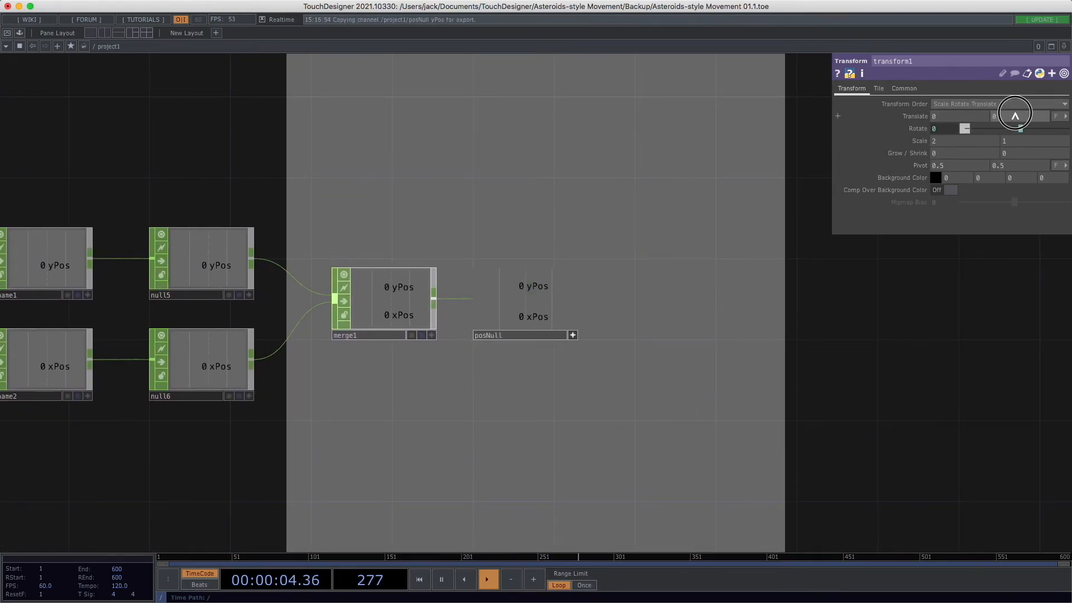
pyautogui.click(1014, 109)
pyautogui.moveTo(527, 321); pyautogui.dragTo(953, 115)
pyautogui.click(953, 116)
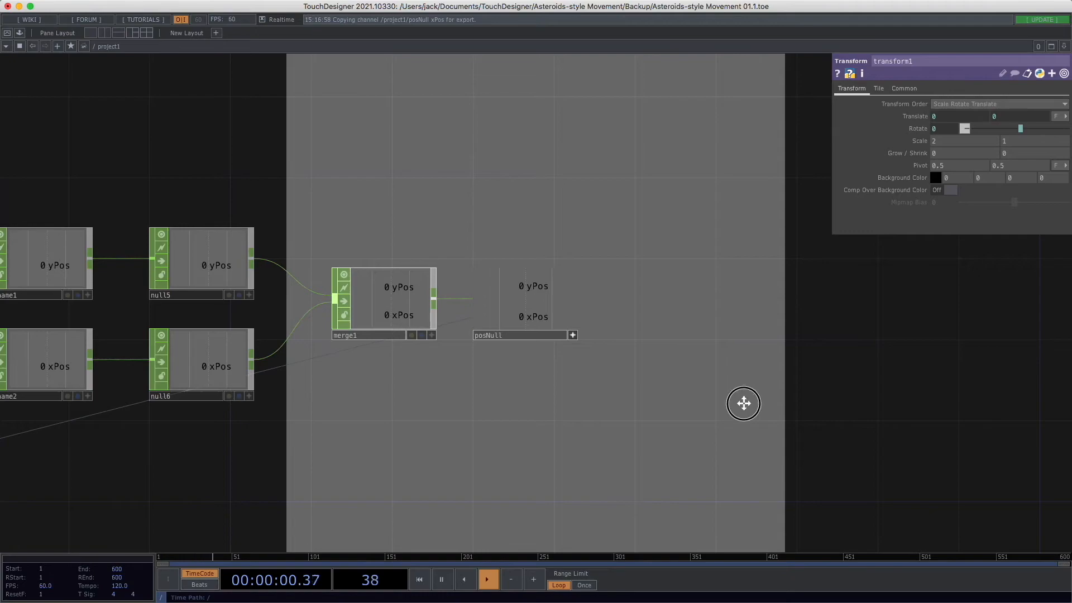
# Step: Deactivate posNull's viewer and test the movement by thrusting the triangle forward while rotating it alternately in both directions
pyautogui.scroll(-3, 742, 399)
pyautogui.click(634, 359)
pyautogui.scroll(-3, 644, 390)
pyautogui.moveTo(642, 391); pyautogui.dragTo(531, 433)
pyautogui.press('Up')
pyautogui.press('Left')
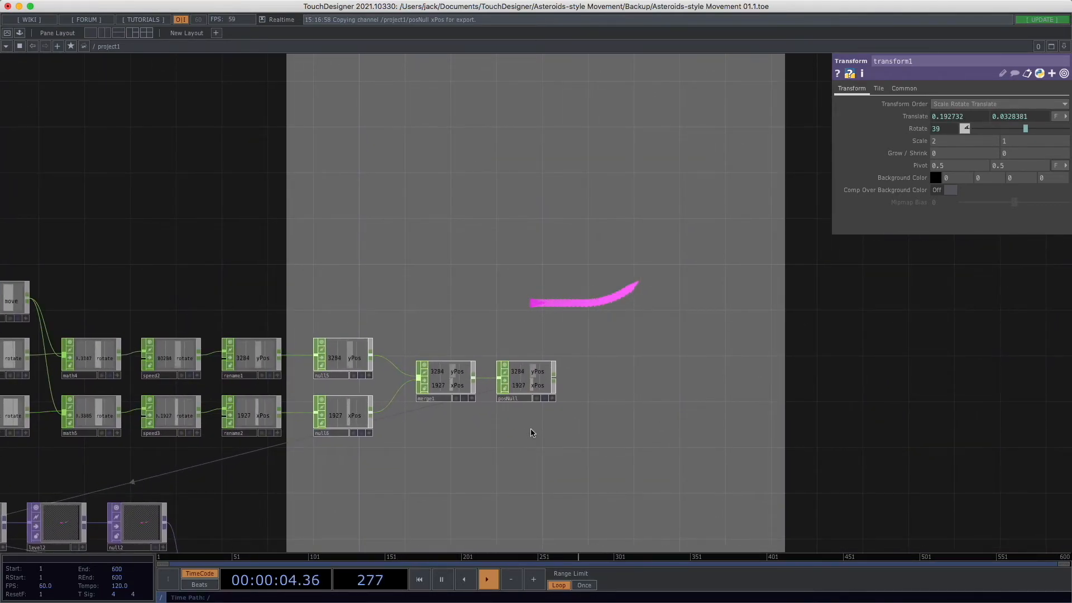
pyautogui.press('Right')
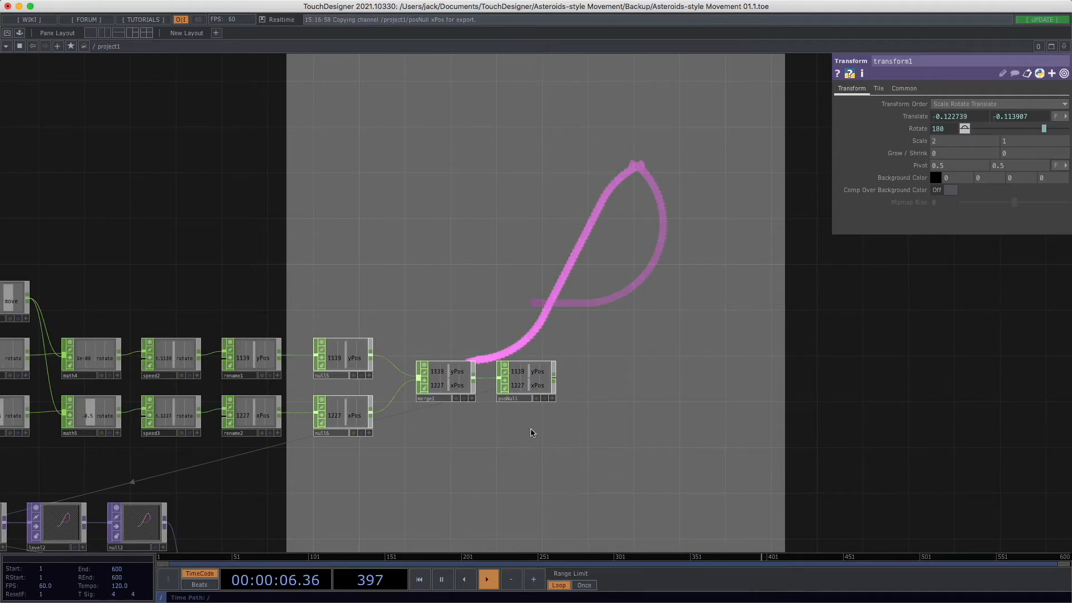
pyautogui.press('Left')
pyautogui.press('Right')
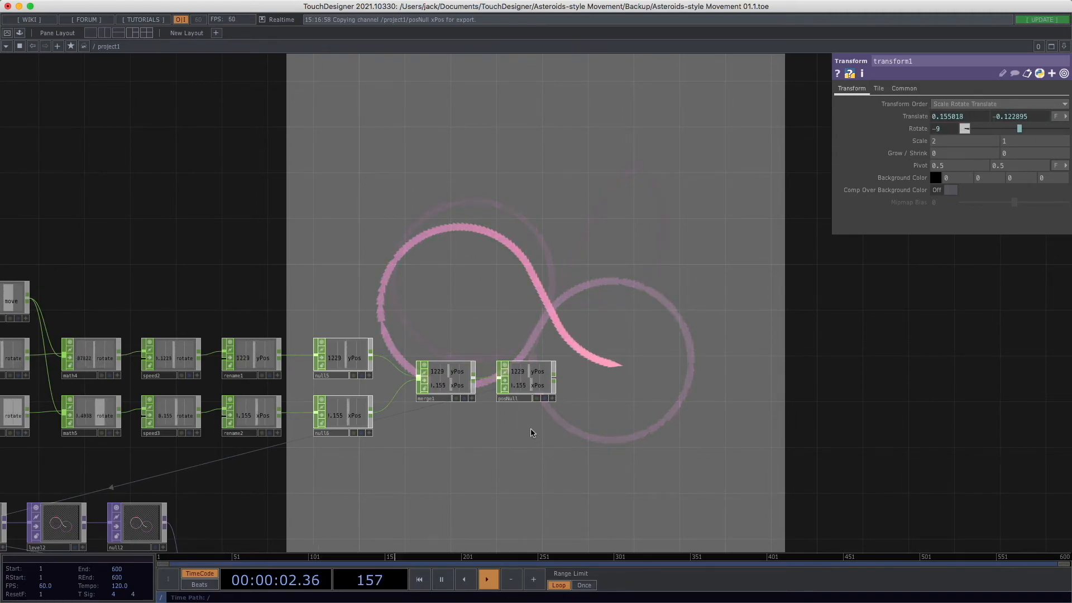
pyautogui.press('Left')
pyautogui.press('Right')
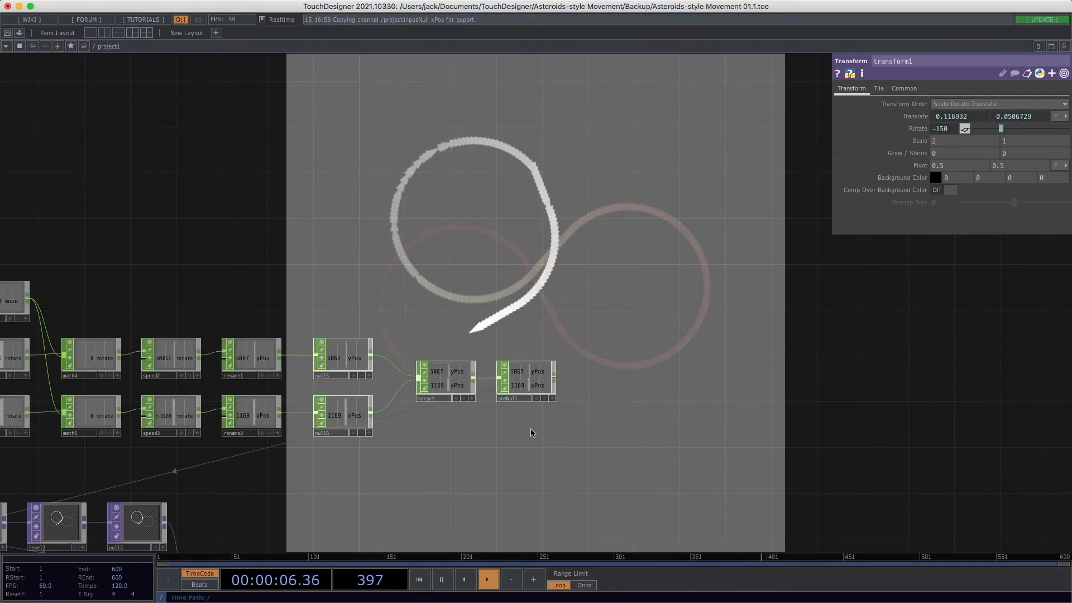
# Step: Set the Limit Type of speed2 and speed3 to Clamp
pyautogui.press('Left')
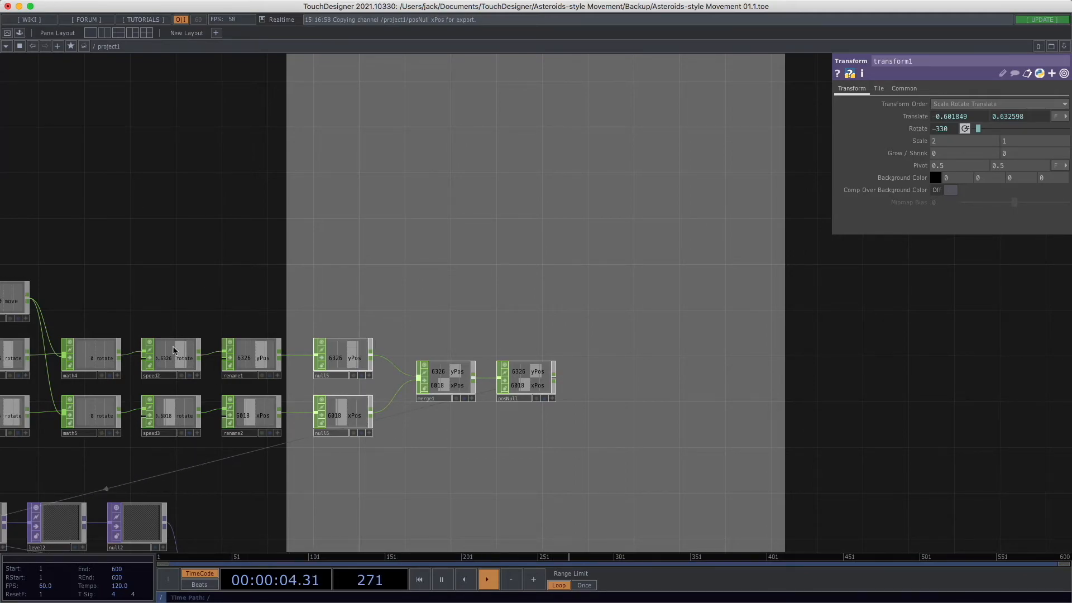
pyautogui.moveTo(237, 296); pyautogui.dragTo(285, 294)
pyautogui.scroll(-4, 257, 294)
pyautogui.moveTo(412, 445); pyautogui.dragTo(544, 400)
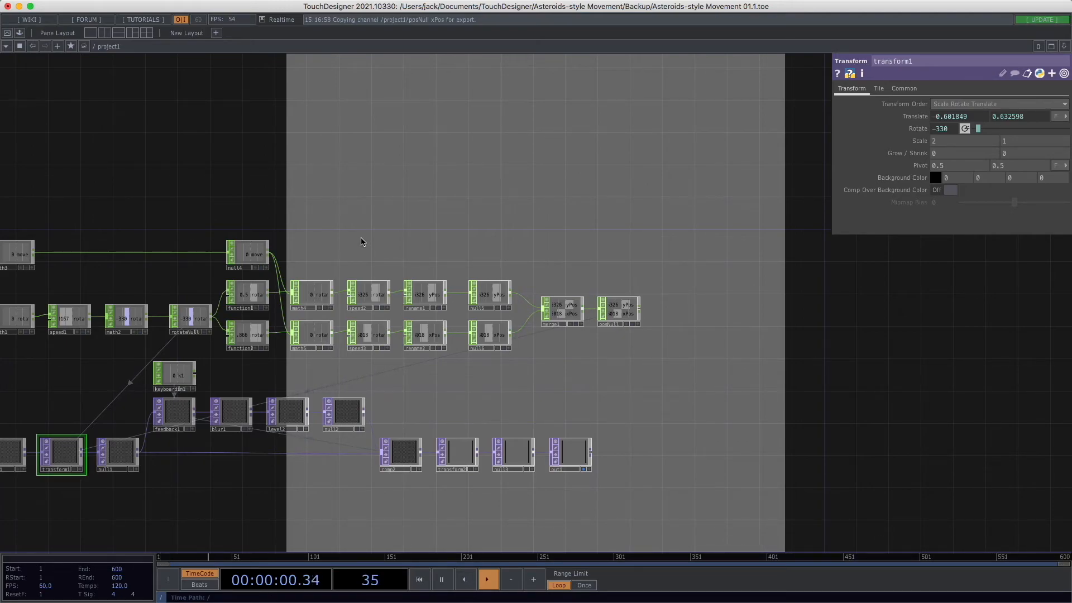
pyautogui.moveTo(369, 223); pyautogui.dragTo(364, 373)
pyautogui.scroll(3, 363, 373)
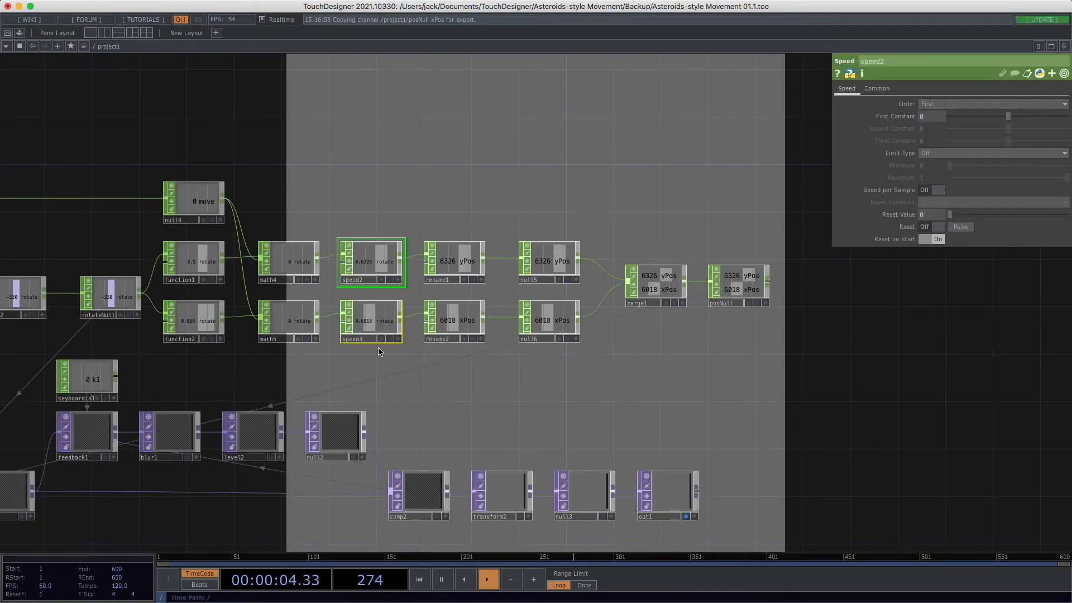
pyautogui.click(931, 153)
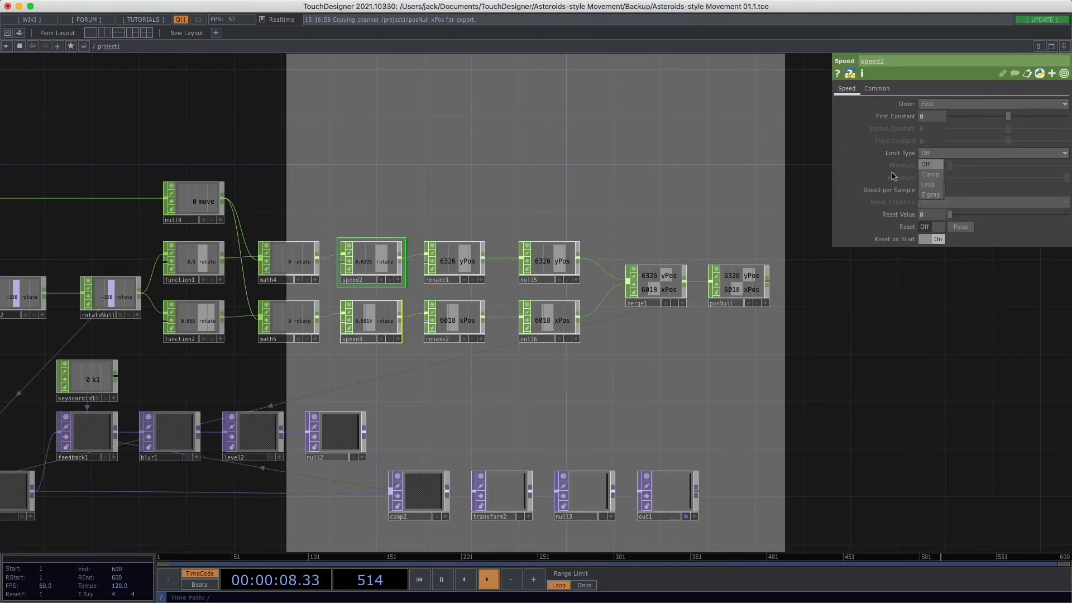
pyautogui.click(930, 175)
# Step: Set the Minimum of speed2 and speed3 to -0.5 and their Maximum to 0.5
pyautogui.moveTo(676, 169); pyautogui.dragTo(599, 181)
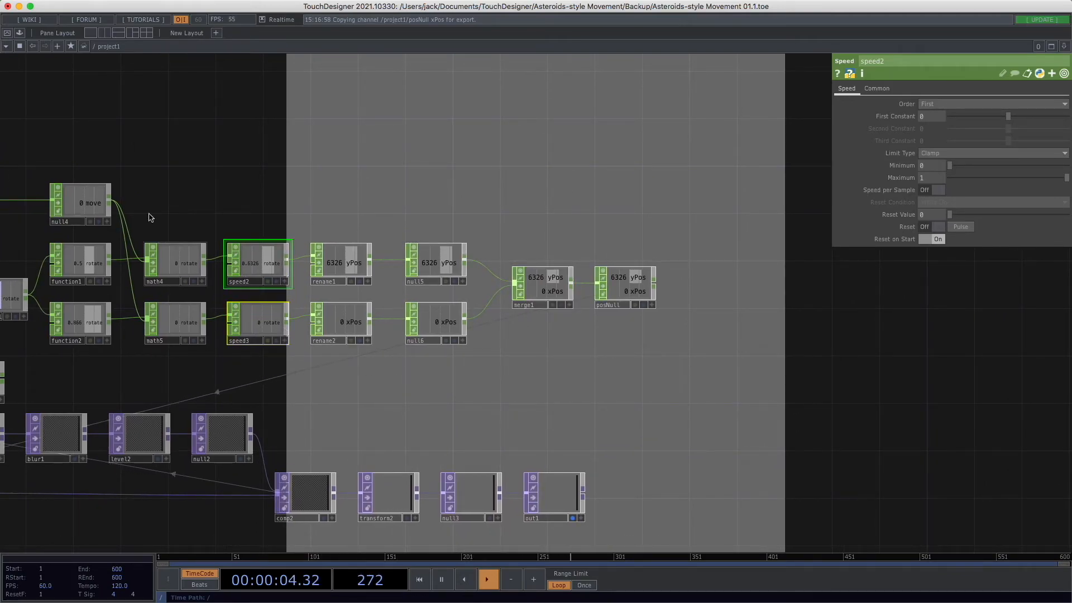
pyautogui.moveTo(249, 368); pyautogui.dragTo(336, 362)
pyautogui.moveTo(337, 363); pyautogui.dragTo(299, 368, button='middle')
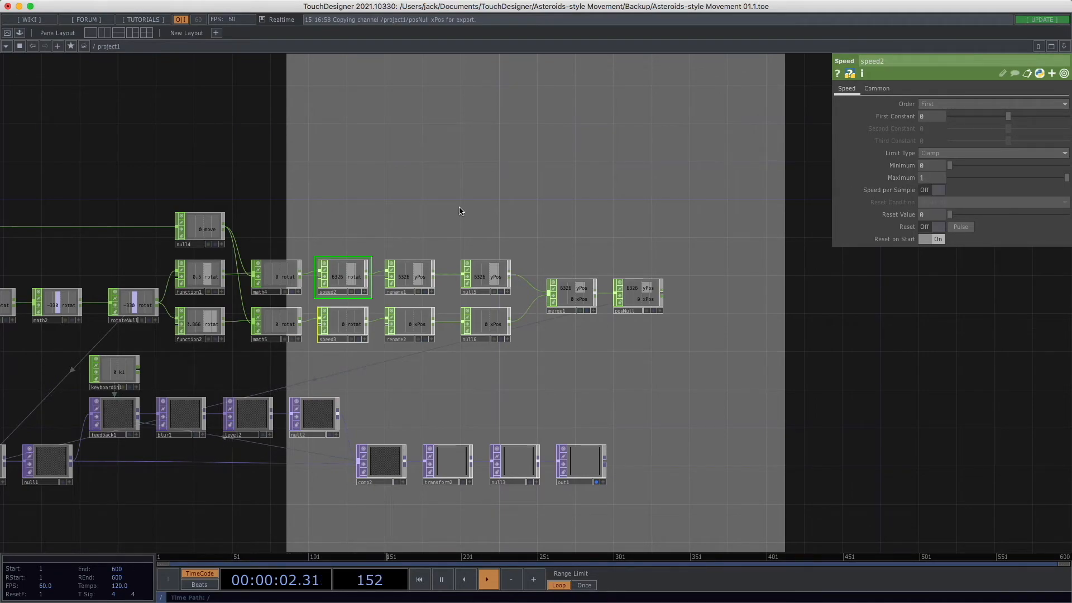
pyautogui.scroll(3, 390, 376)
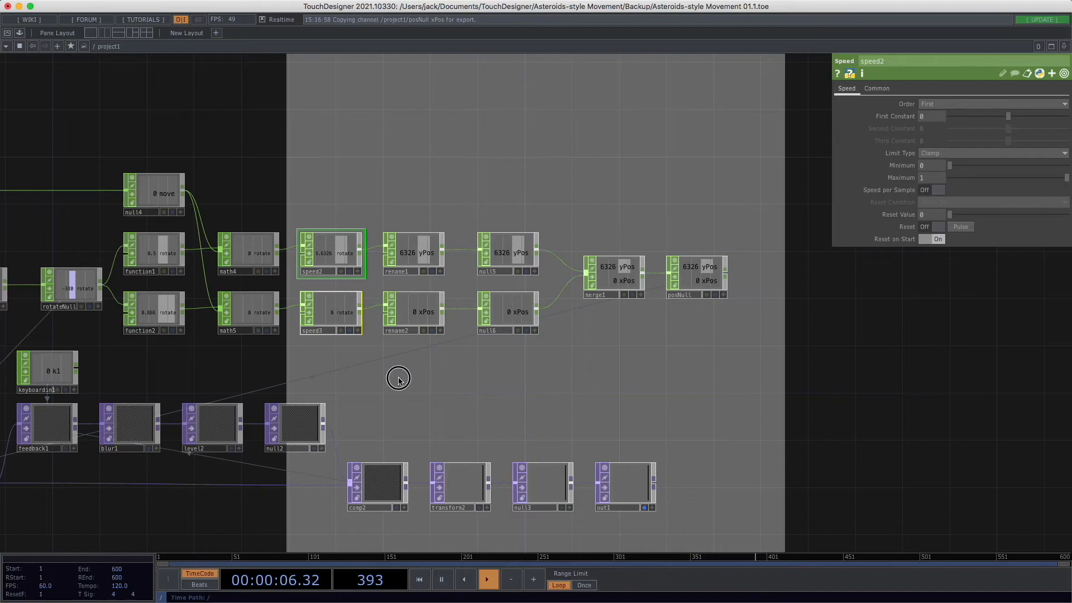
pyautogui.moveTo(397, 376); pyautogui.dragTo(347, 358)
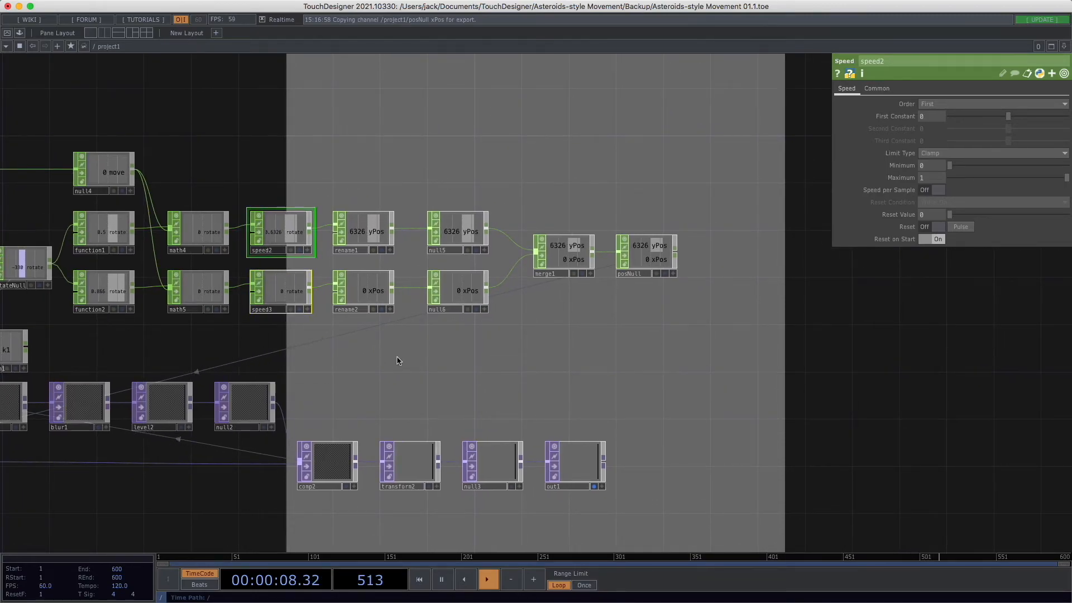
pyautogui.scroll(-3, 474, 338)
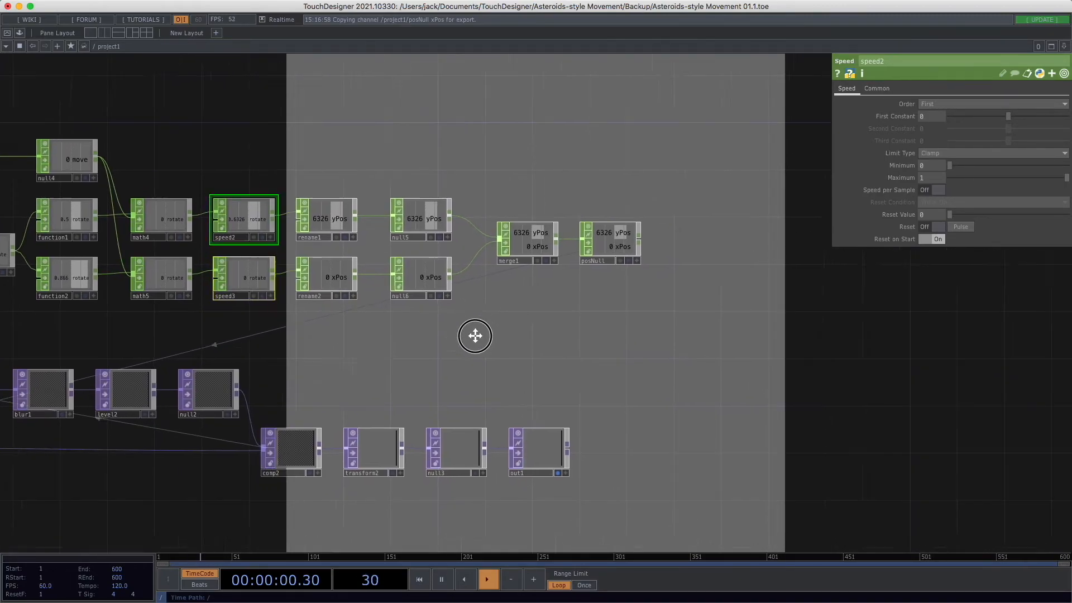
pyautogui.scroll(-2, 453, 339)
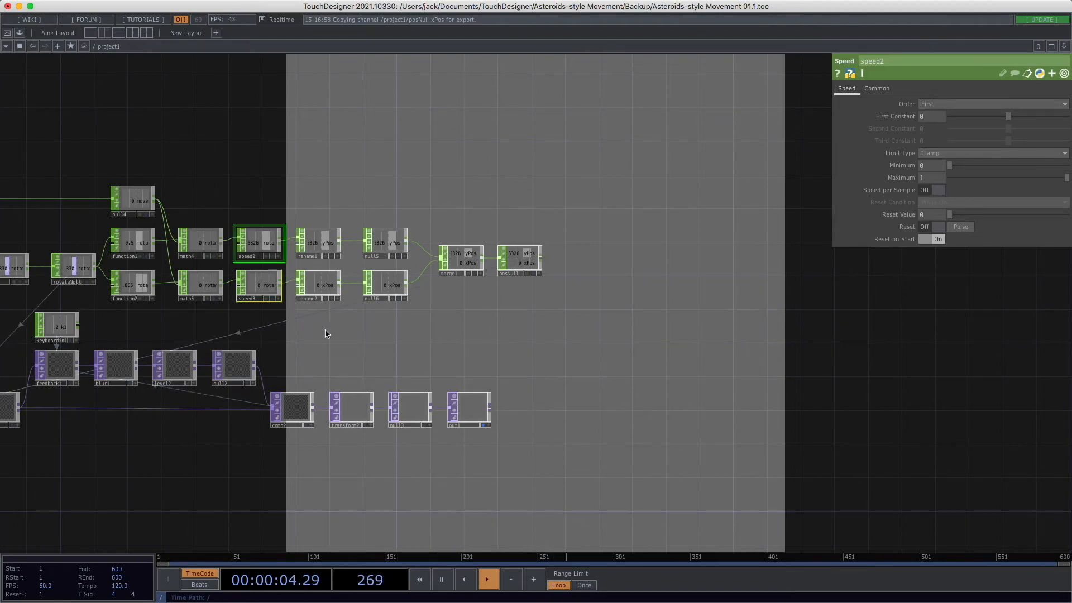
pyautogui.hscroll(3, 470, 344)
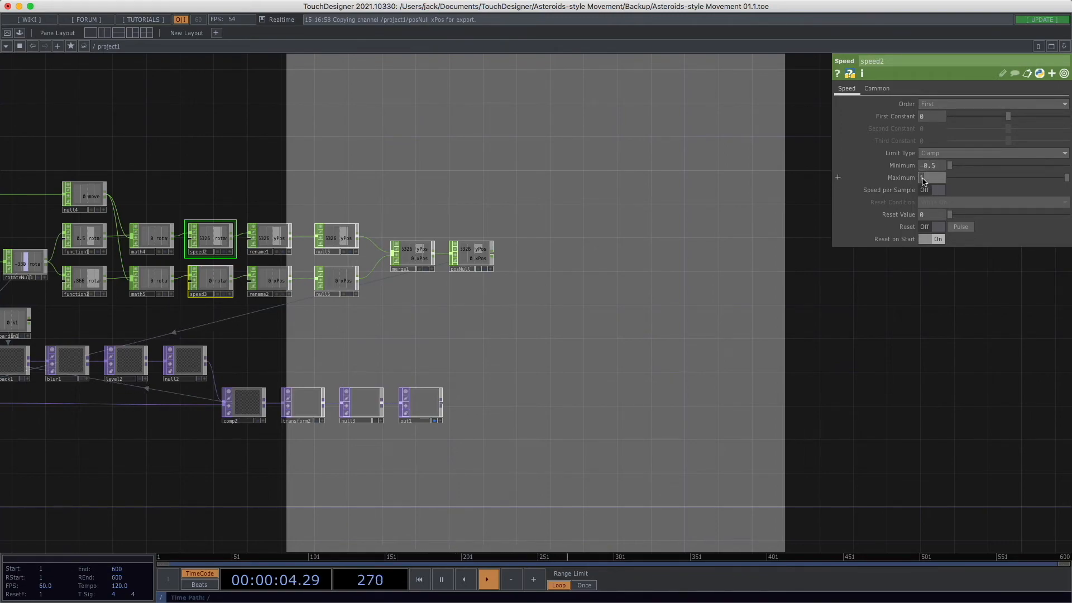
pyautogui.press('Return')
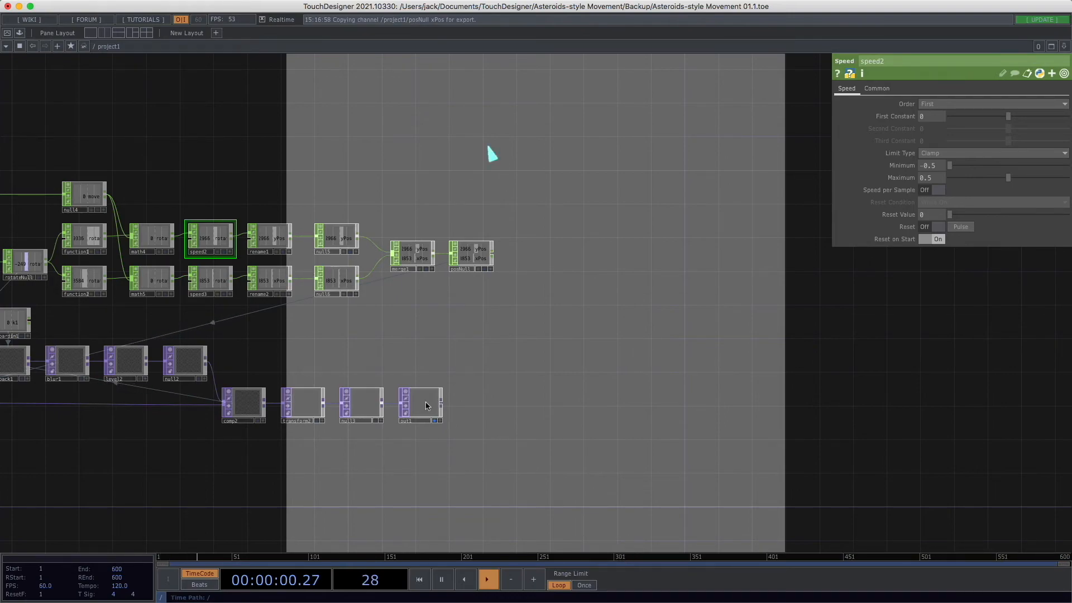
# Step: Lower the thrust speed by setting the Multiply value of math3 to 0.25
pyautogui.press('h')
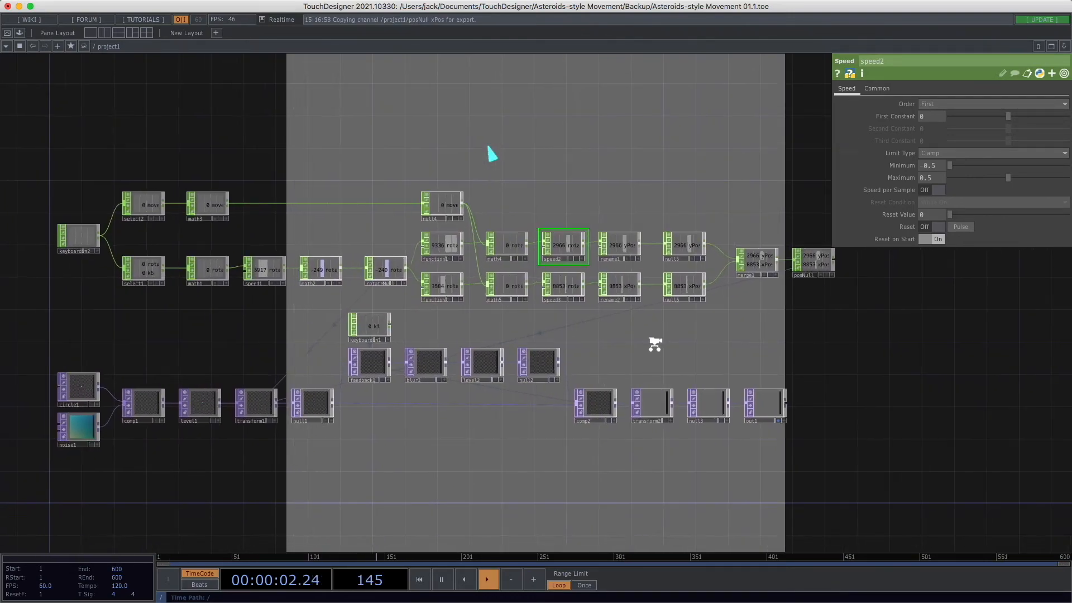
pyautogui.moveTo(178, 331)
pyautogui.mouseDown()
pyautogui.moveTo(223, 327)
pyautogui.moveTo(186, 323)
pyautogui.mouseUp()
pyautogui.moveTo(740, 352); pyautogui.dragTo(667, 349)
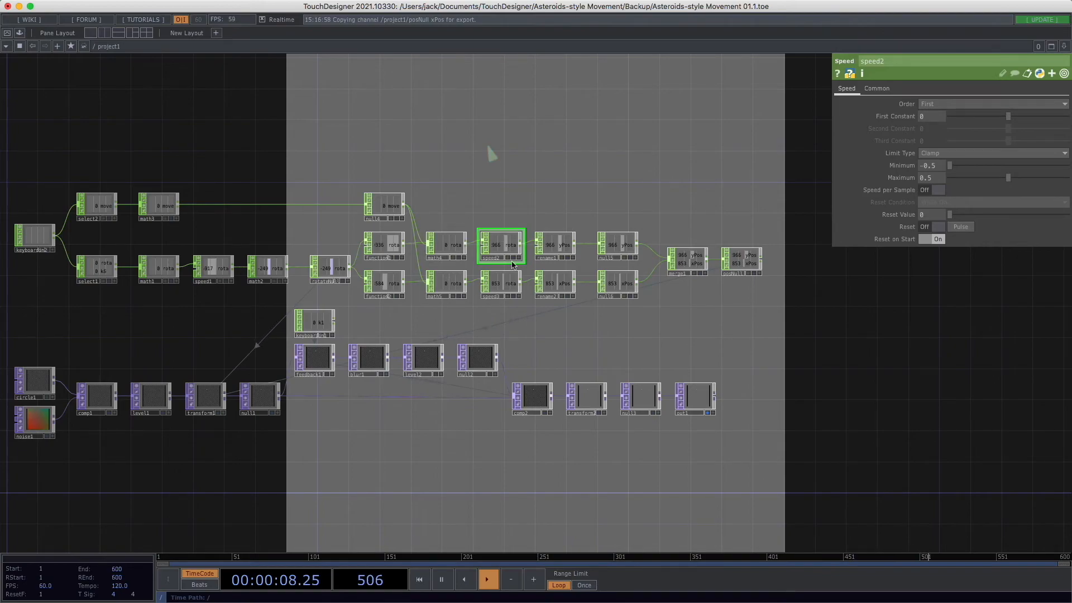
pyautogui.moveTo(582, 336); pyautogui.dragTo(552, 329)
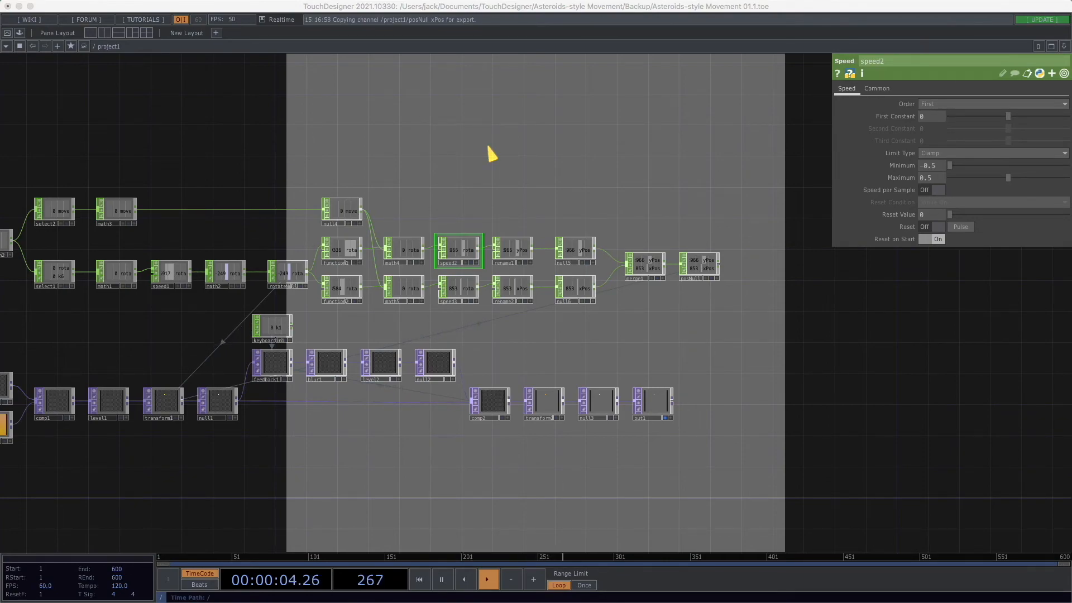
pyautogui.moveTo(119, 128); pyautogui.dragTo(254, 124)
pyautogui.click(243, 212)
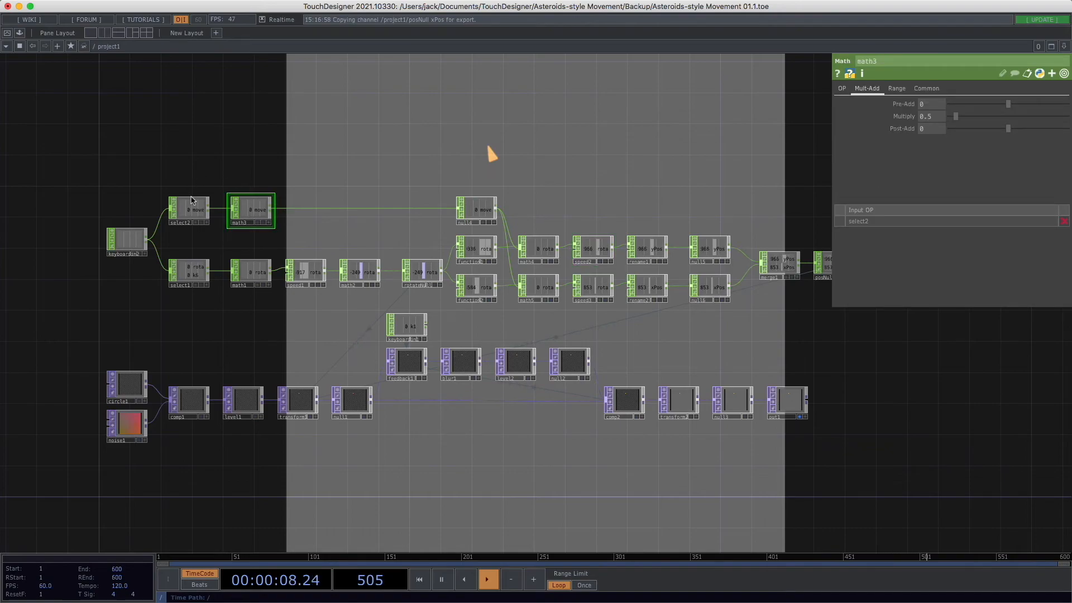
pyautogui.scroll(3, 503, 145)
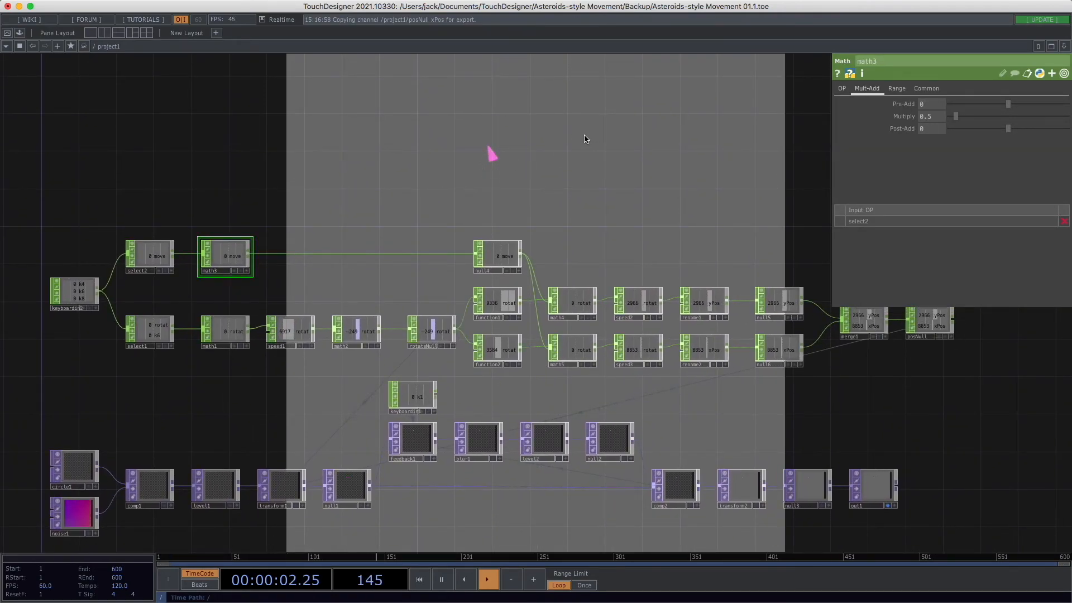
pyautogui.write('2')
pyautogui.press('Return')
# Step: Test the reduced speed by thrusting the triangle forward and rotating it in both directions
pyautogui.press('4')
pyautogui.press('8')
pyautogui.press('6')
pyautogui.press('4')
pyautogui.press('4')
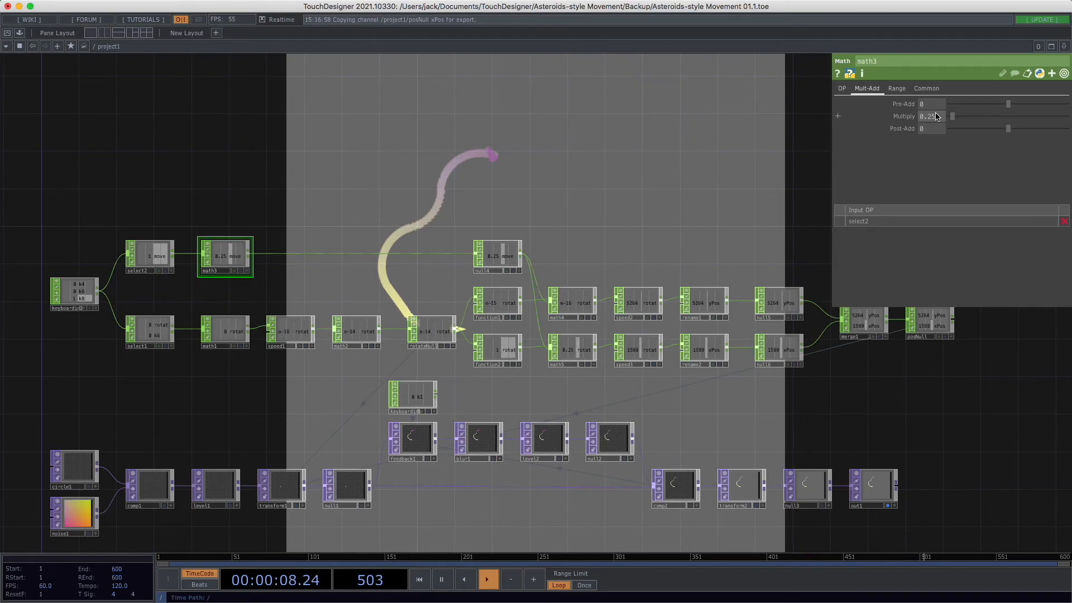
pyautogui.press('6')
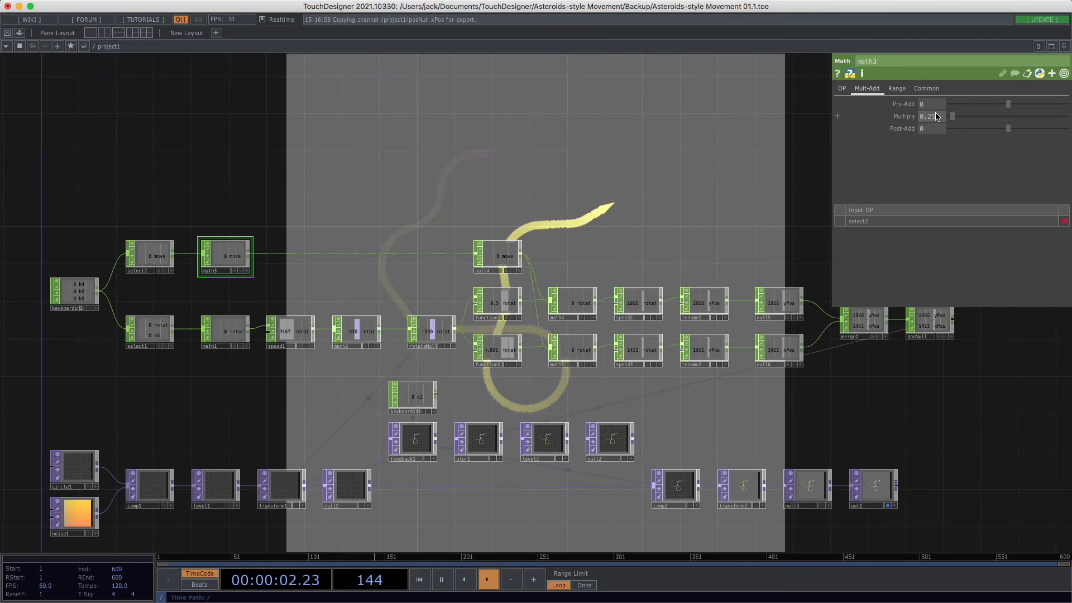
# Step: Change the Limit Type of speed2 and speed3 to Loop
pyautogui.moveTo(660, 184); pyautogui.dragTo(501, 160)
pyautogui.scroll(-1, 587, 172)
pyautogui.moveTo(579, 177); pyautogui.dragTo(448, 178)
pyautogui.click(391, 287)
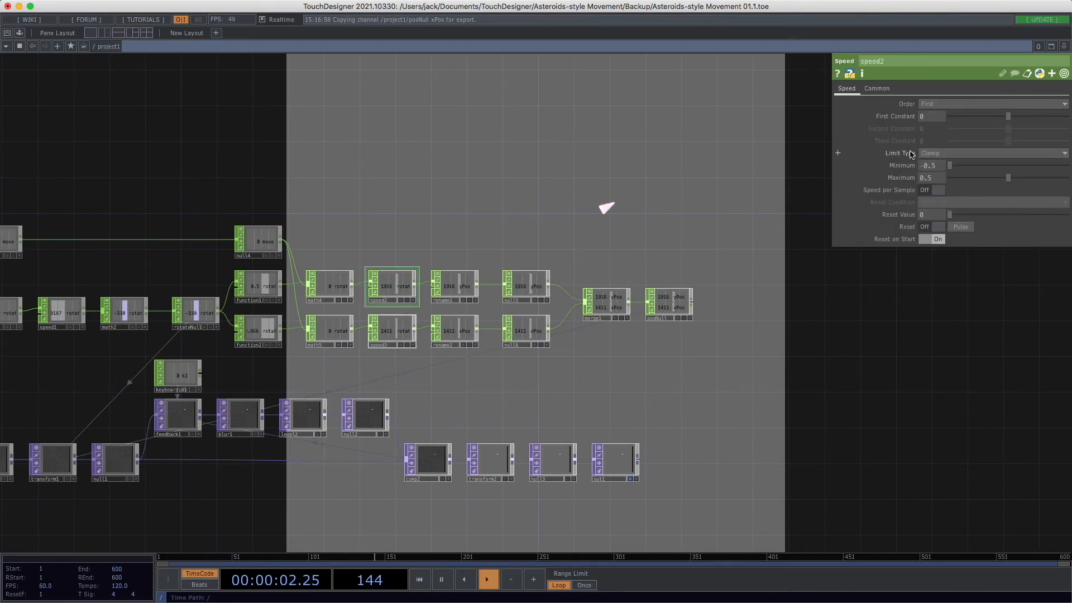
pyautogui.moveTo(736, 190); pyautogui.dragTo(724, 207)
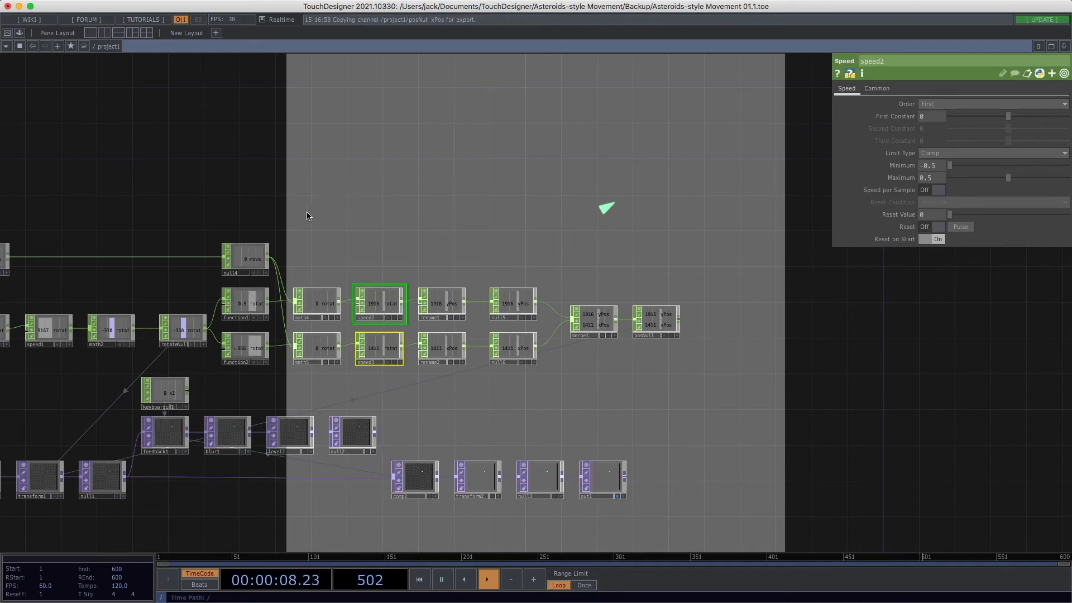
pyautogui.click(950, 153)
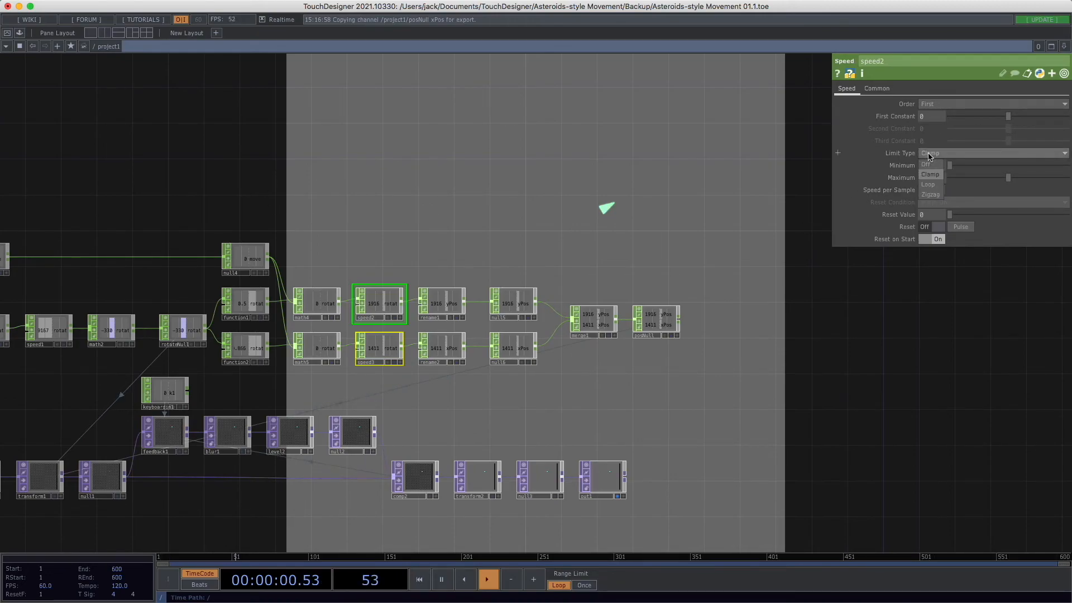
pyautogui.click(929, 186)
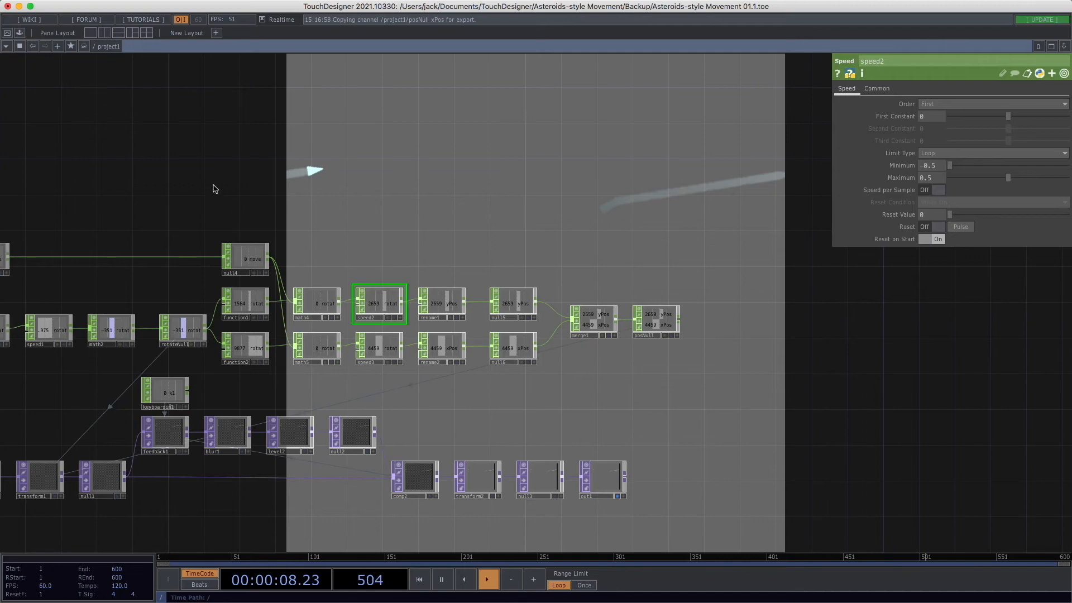
# Step: Test the looping limits by thrusting and steering the triangle across the frame's horizontal and vertical edges
pyautogui.press('Up')
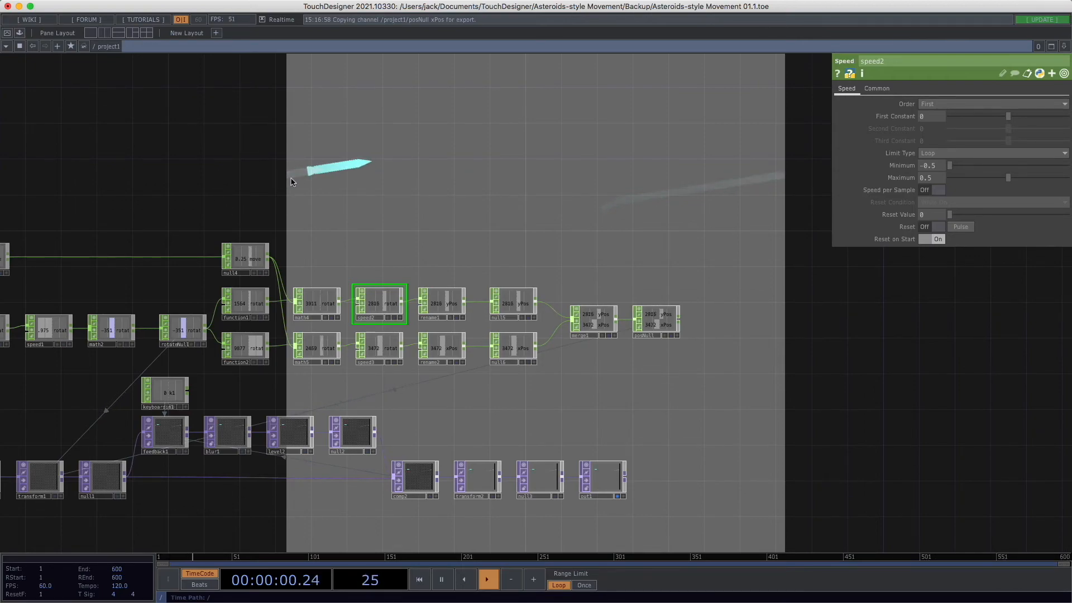
pyautogui.press('Left')
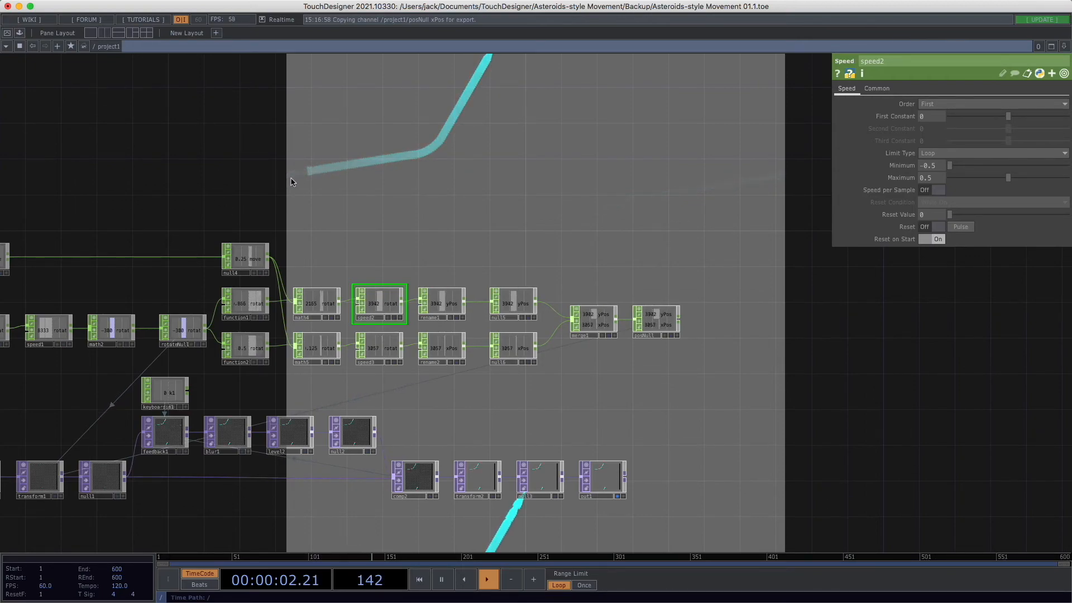
pyautogui.press('Right')
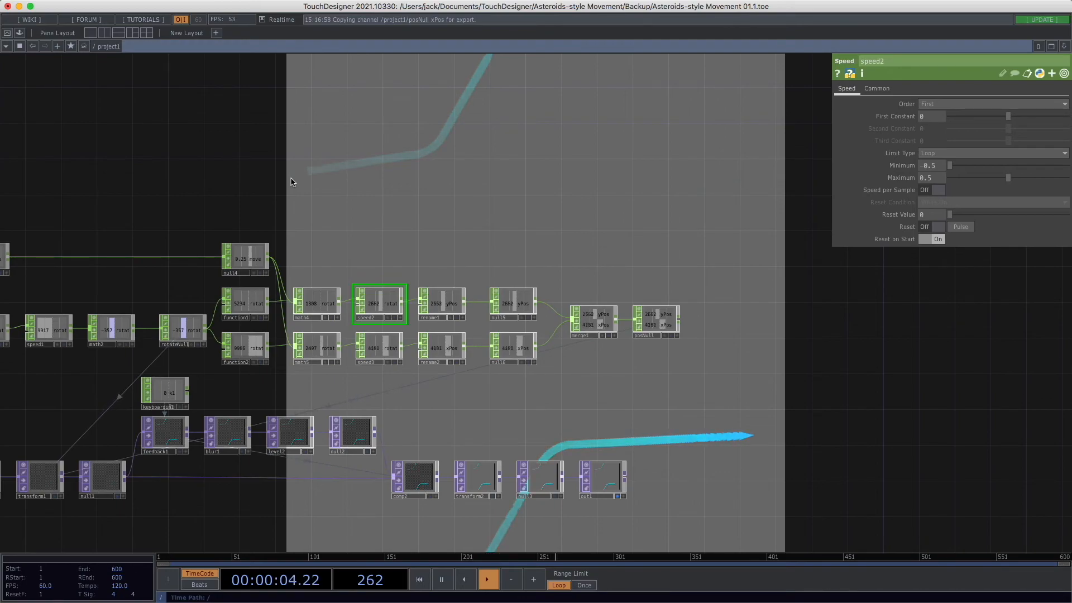
pyautogui.press('Right')
pyautogui.press('Left')
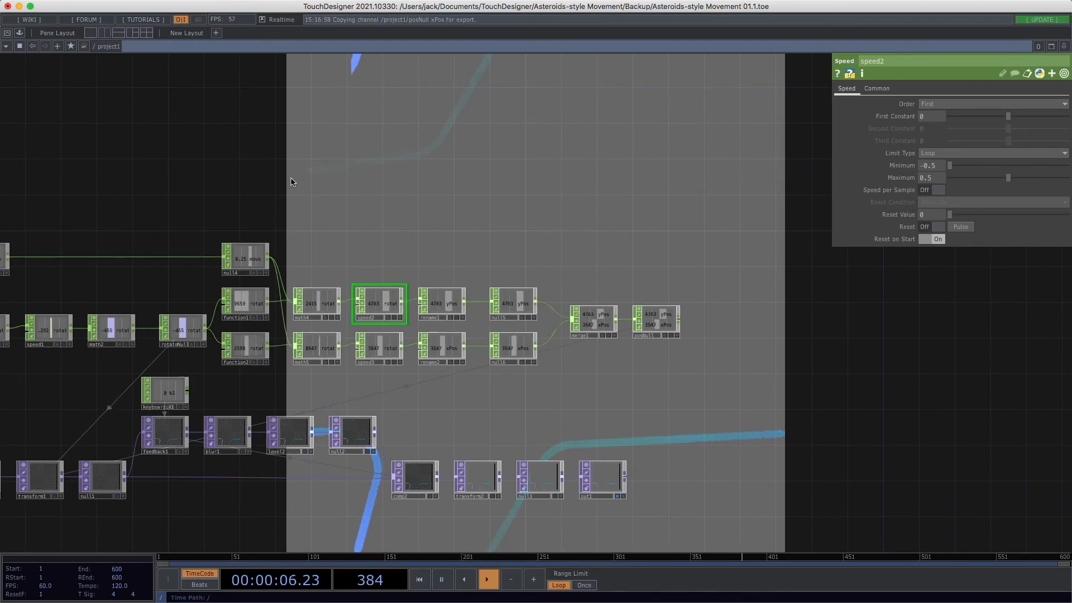
pyautogui.press('Right')
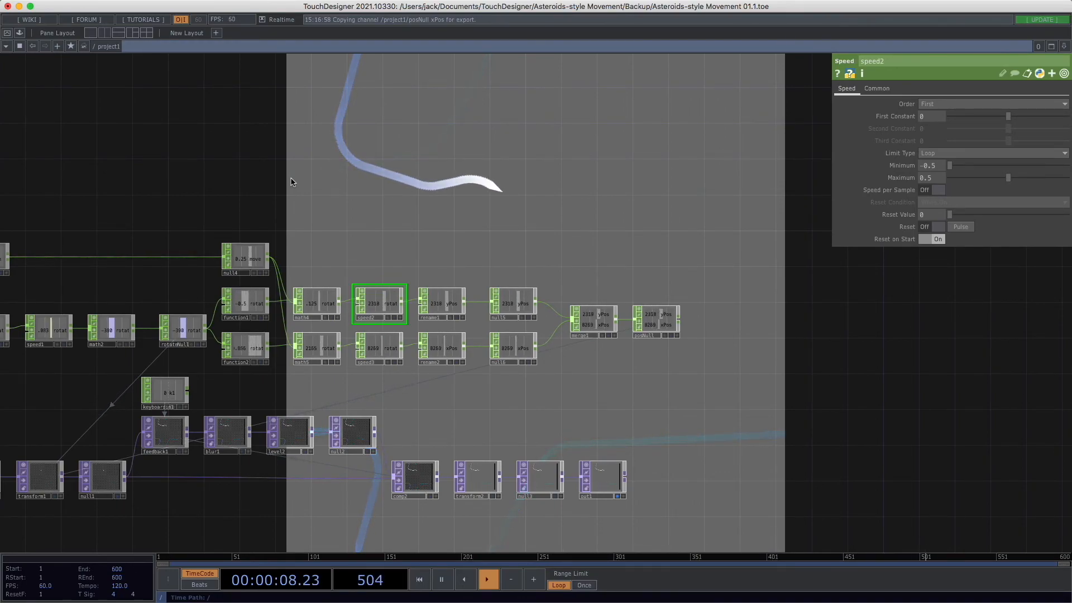
pyautogui.press('Left')
pyautogui.press('Right')
pyautogui.press('Left')
pyautogui.press('Right')
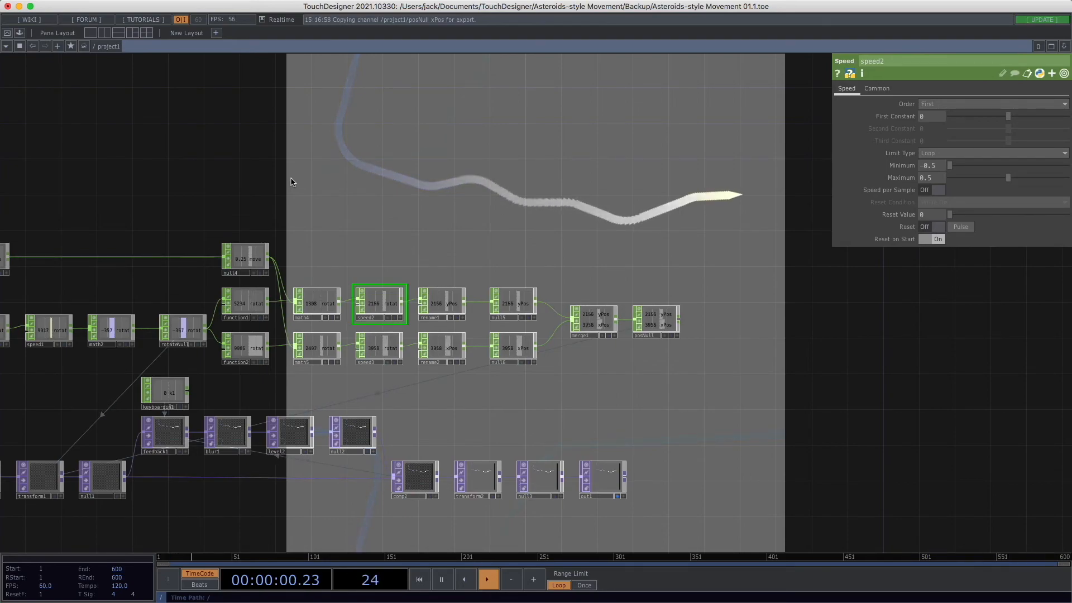
pyautogui.press('Right')
pyautogui.press('Left')
pyautogui.press('Left')
pyautogui.press('Right')
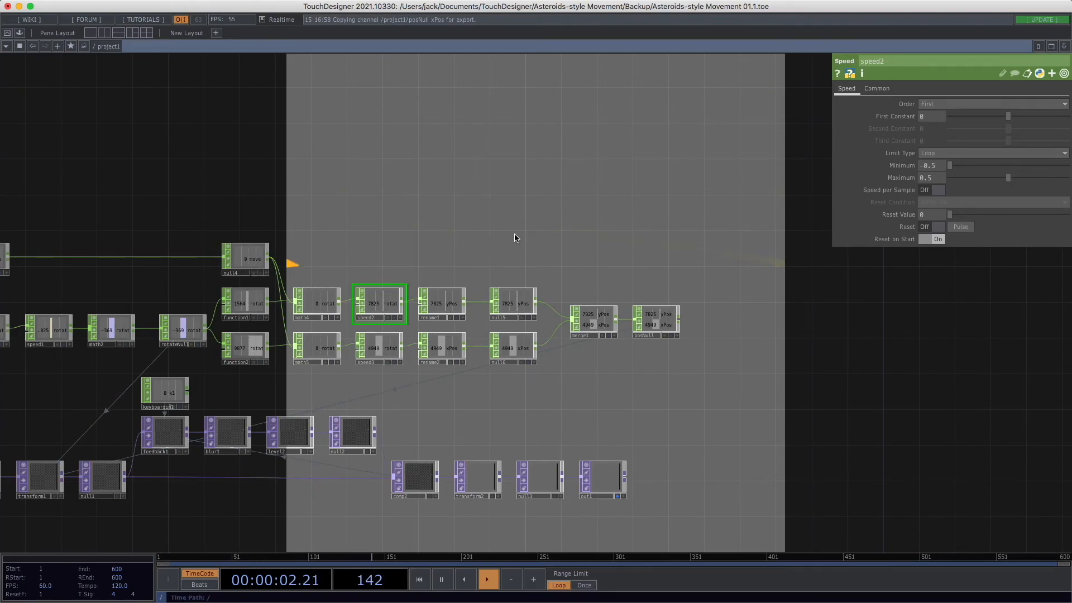
pyautogui.press('Up')
pyautogui.press('Left')
pyautogui.press('Right')
pyautogui.press('Left')
pyautogui.press('Right')
pyautogui.press('Left')
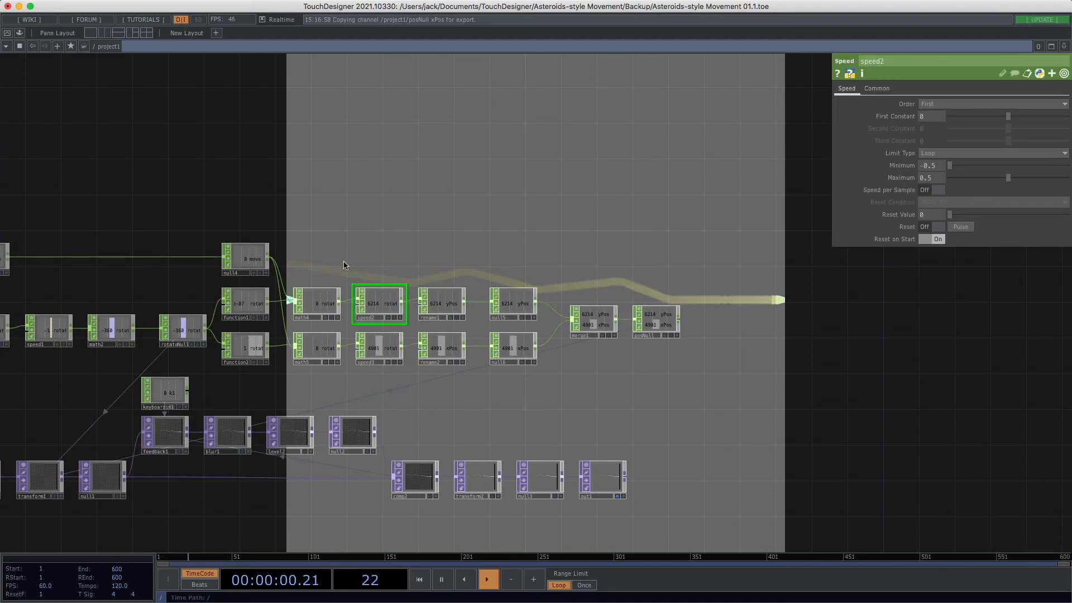
pyautogui.press('Up')
pyautogui.press('Left')
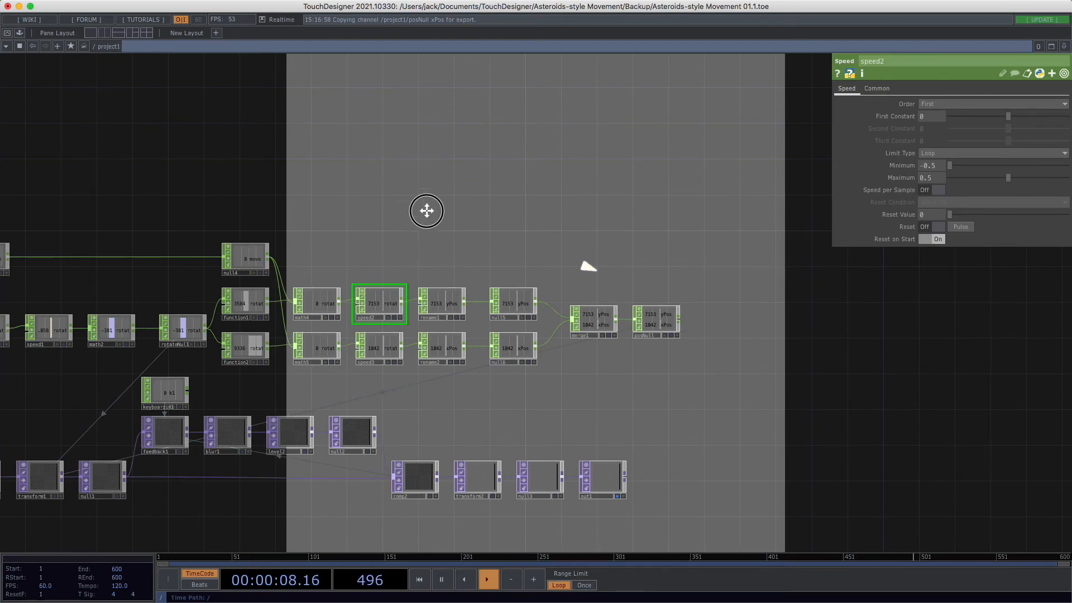
# Step: Set the Minimum of speed2 and speed3 to -0.55 and their Maximum to 0.55, and show the output in Perform mode
pyautogui.moveTo(421, 215); pyautogui.dragTo(430, 192)
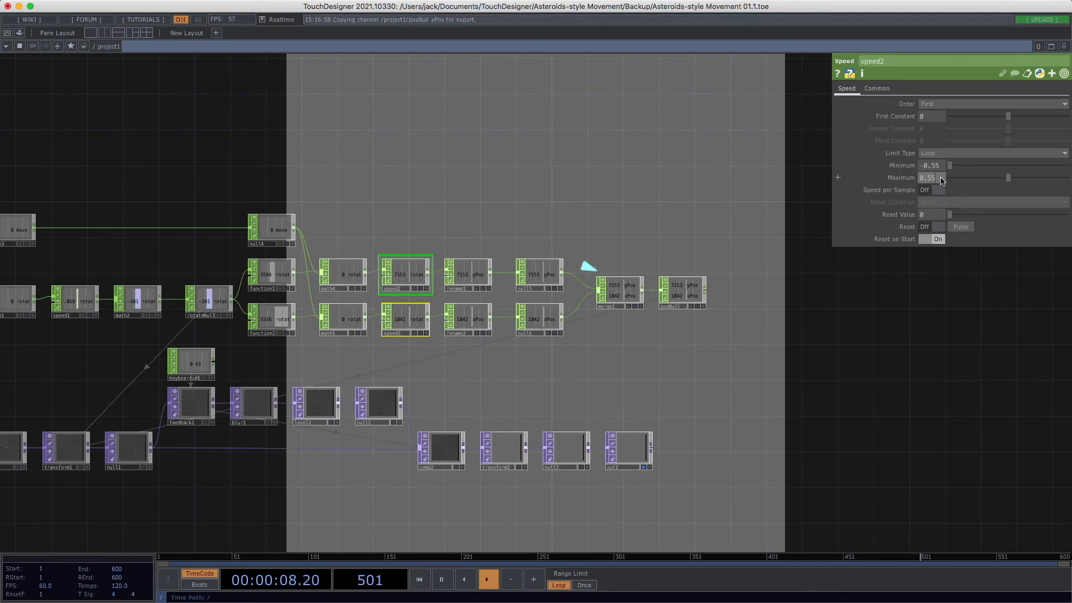
pyautogui.press('Return')
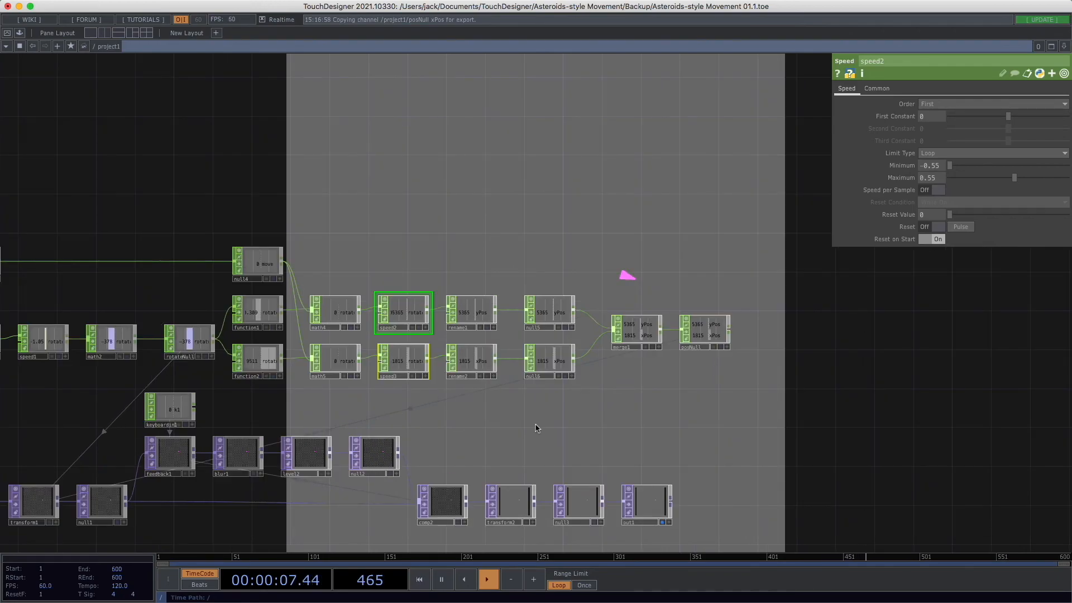
pyautogui.press('F1')
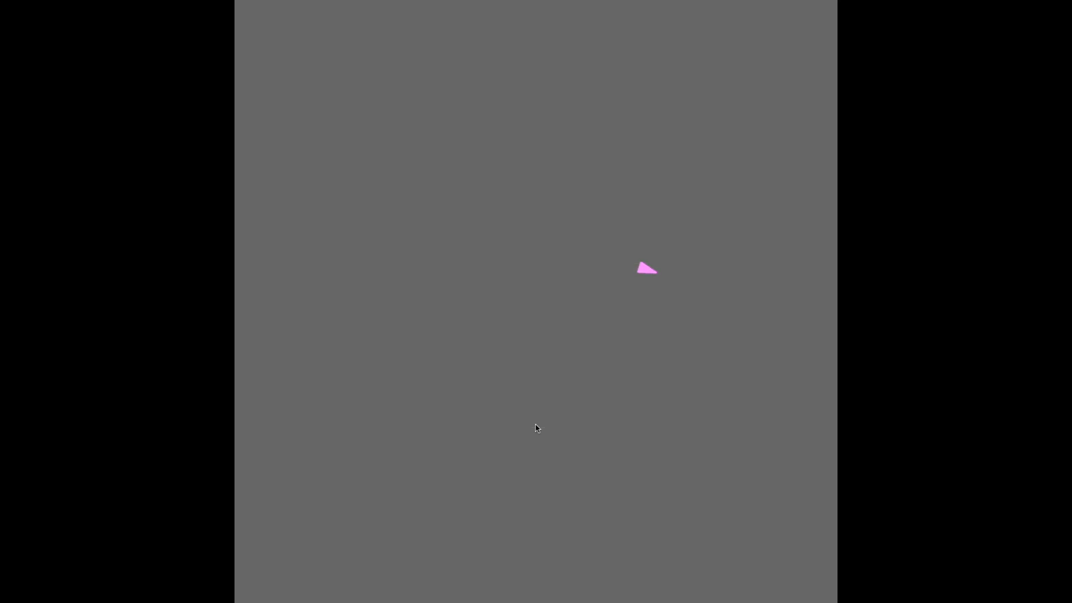